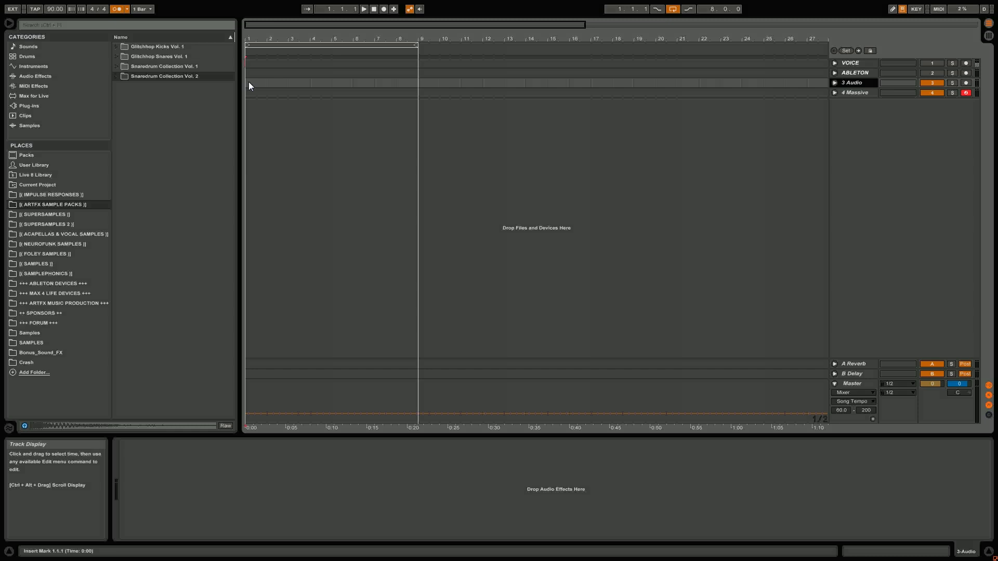
# - Set the project tempo to 172 BPM
pyautogui.click(248, 83)
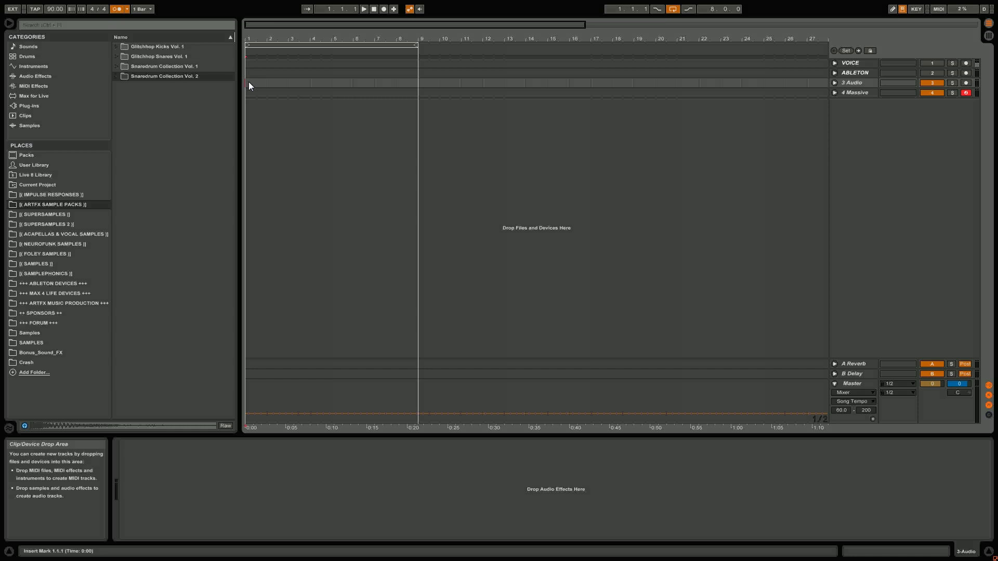
pyautogui.click(56, 10)
pyautogui.write('172')
pyautogui.press('Return')
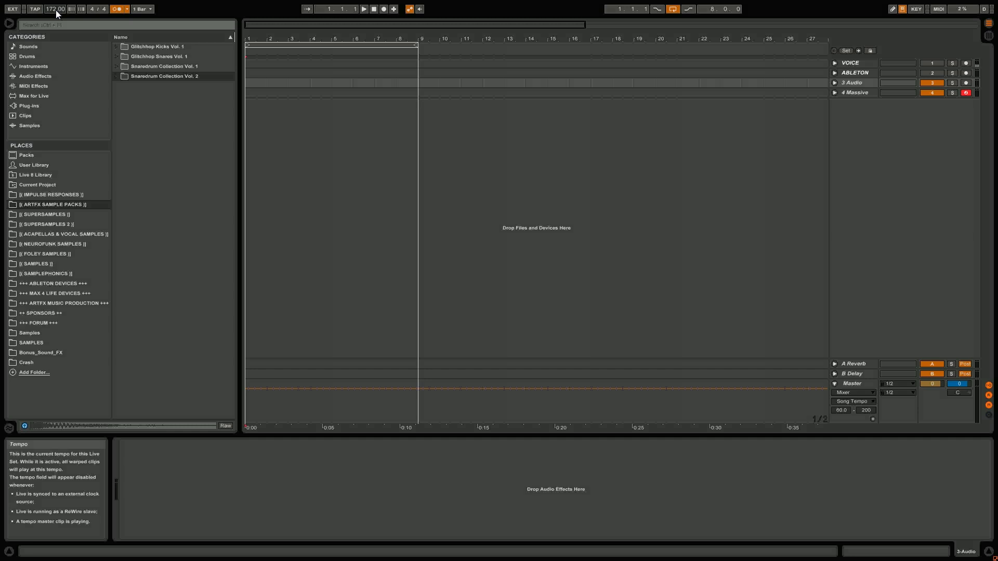
# - Delete the empty 3 Audio track above the Massive track
pyautogui.click(857, 83)
pyautogui.press('Delete')
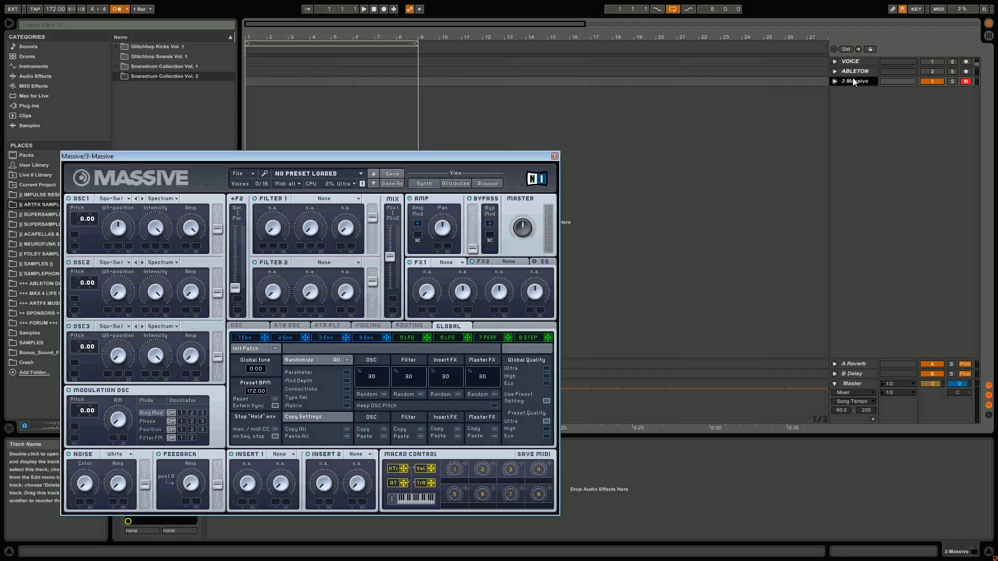
pyautogui.moveTo(374, 158); pyautogui.dragTo(640, 132)
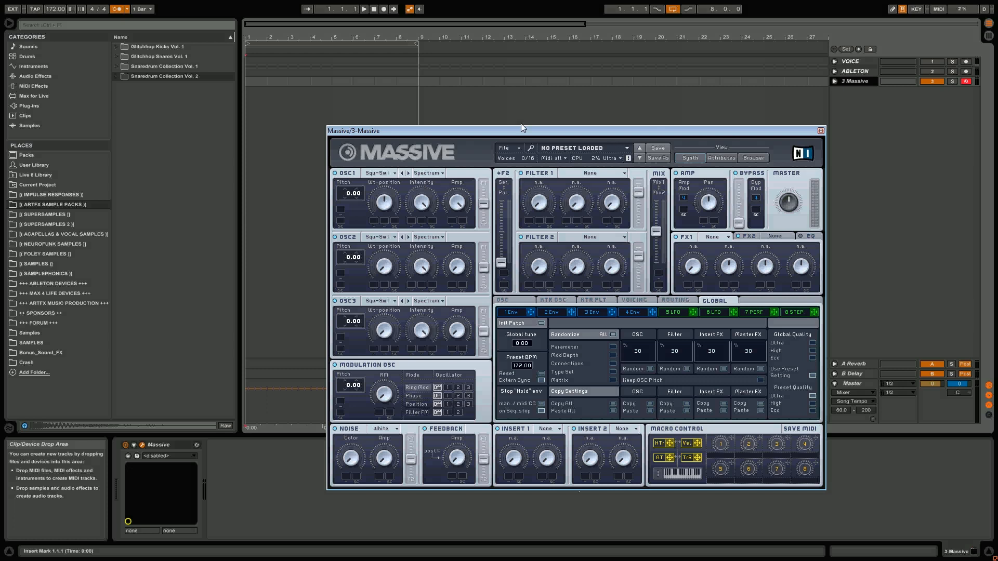
# - Start a new untitled sound in the Massive synthesizer
pyautogui.click(510, 147)
pyautogui.click(514, 154)
pyautogui.moveTo(488, 132); pyautogui.dragTo(539, 150)
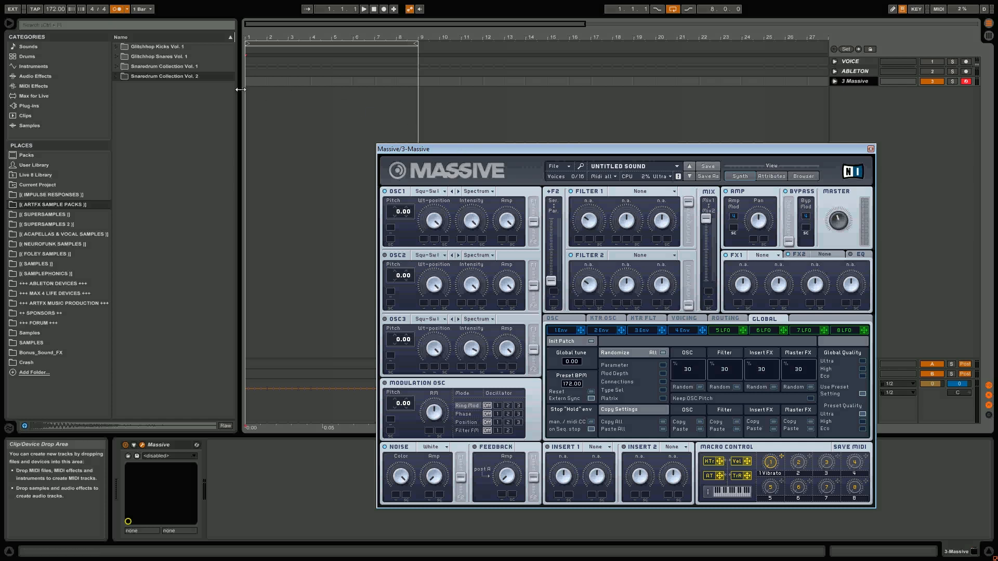
# - Insert a one-bar MIDI clip at bar 1 of the Massive track and shorten the arrangement loop to one bar
pyautogui.moveTo(248, 82); pyautogui.dragTo(270, 82)
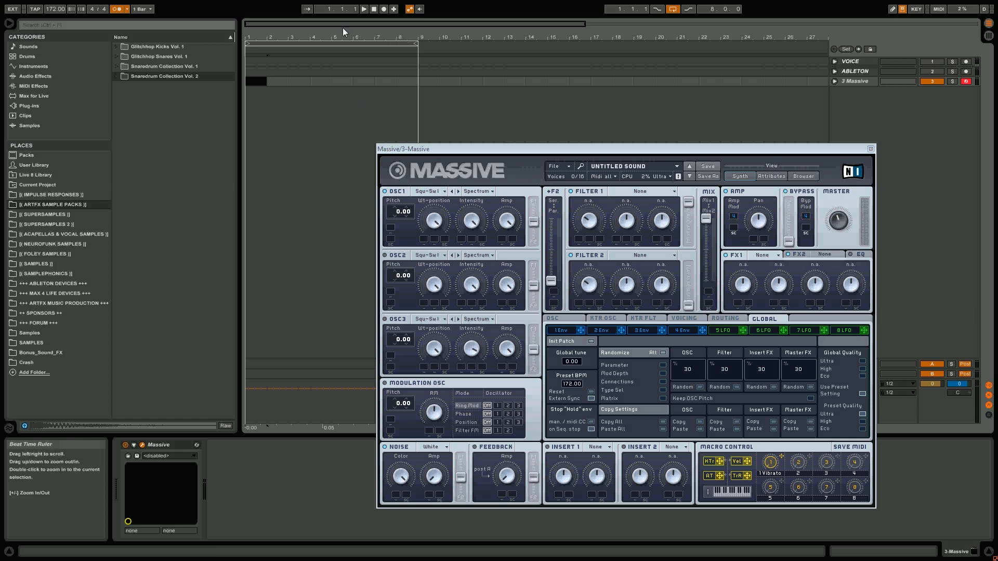
pyautogui.moveTo(247, 82); pyautogui.dragTo(257, 82)
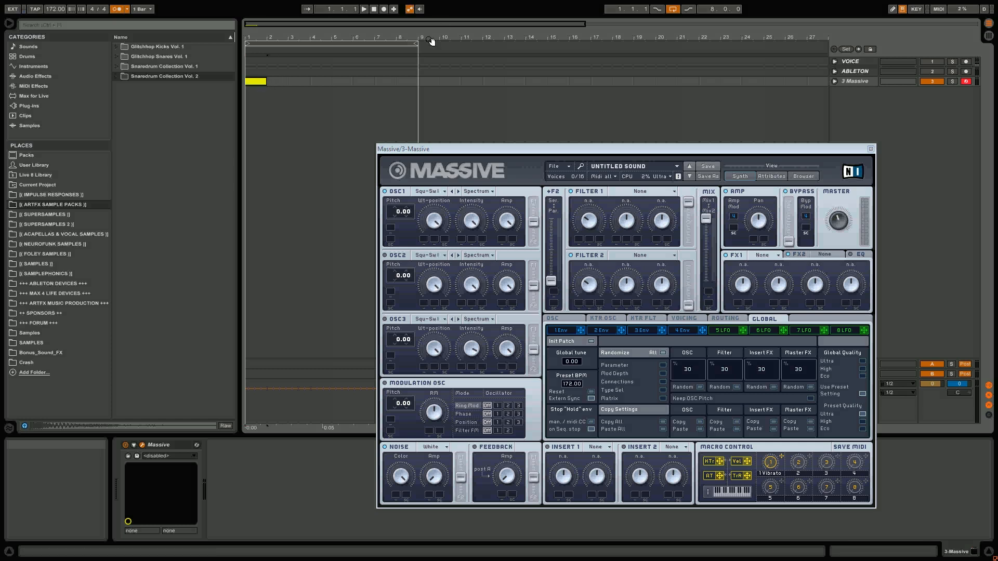
pyautogui.moveTo(417, 43); pyautogui.dragTo(343, 122)
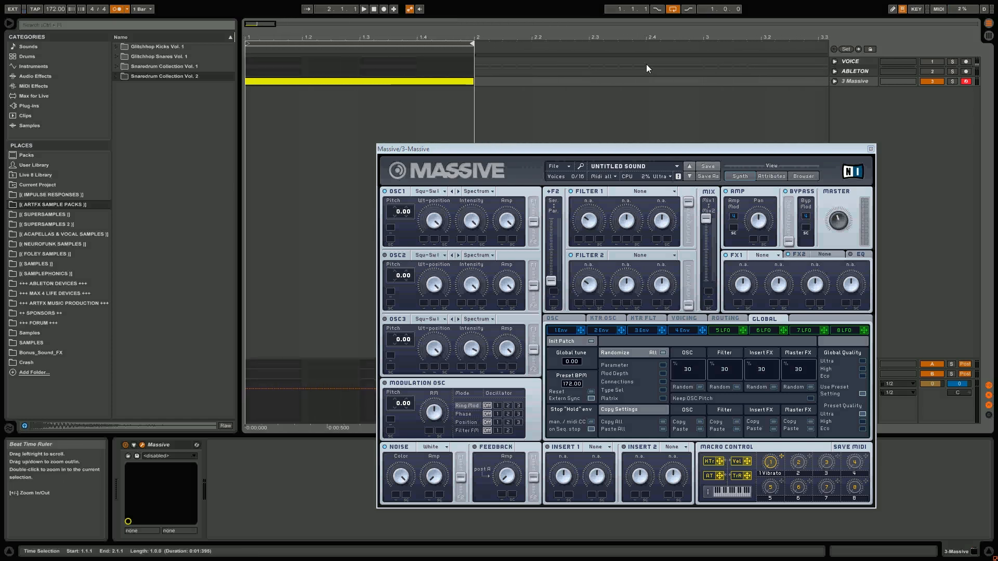
# - Unfold the Massive track and draw an A2 note across the full bar of its MIDI clip
pyautogui.click(837, 81)
pyautogui.click(835, 82)
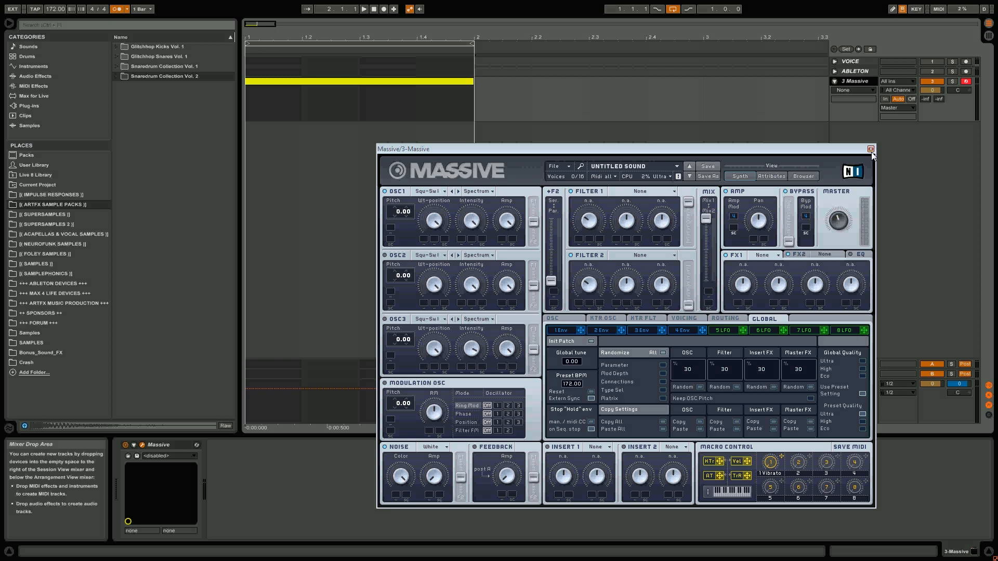
pyautogui.click(870, 149)
pyautogui.doubleClick(298, 83)
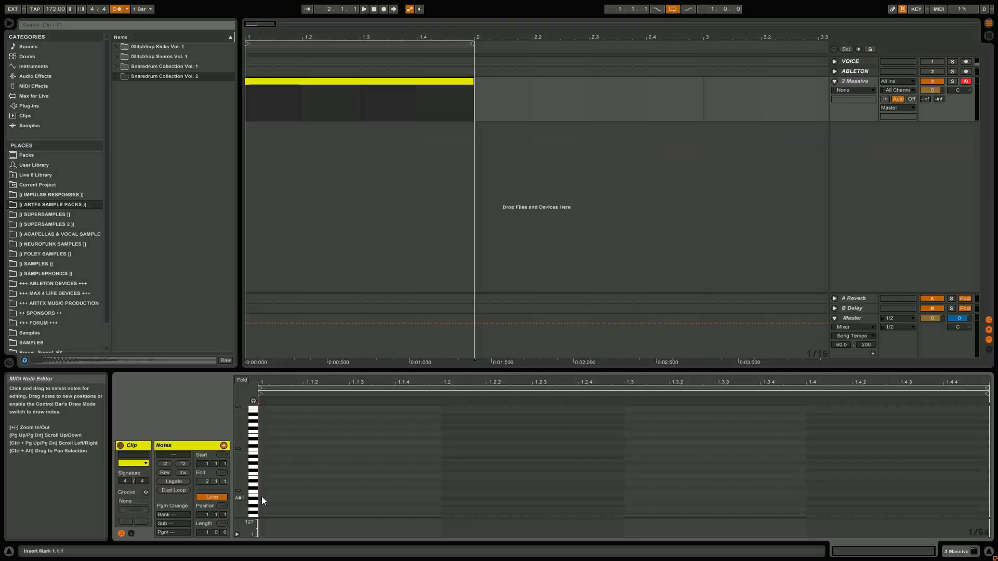
pyautogui.moveTo(263, 459); pyautogui.dragTo(989, 450)
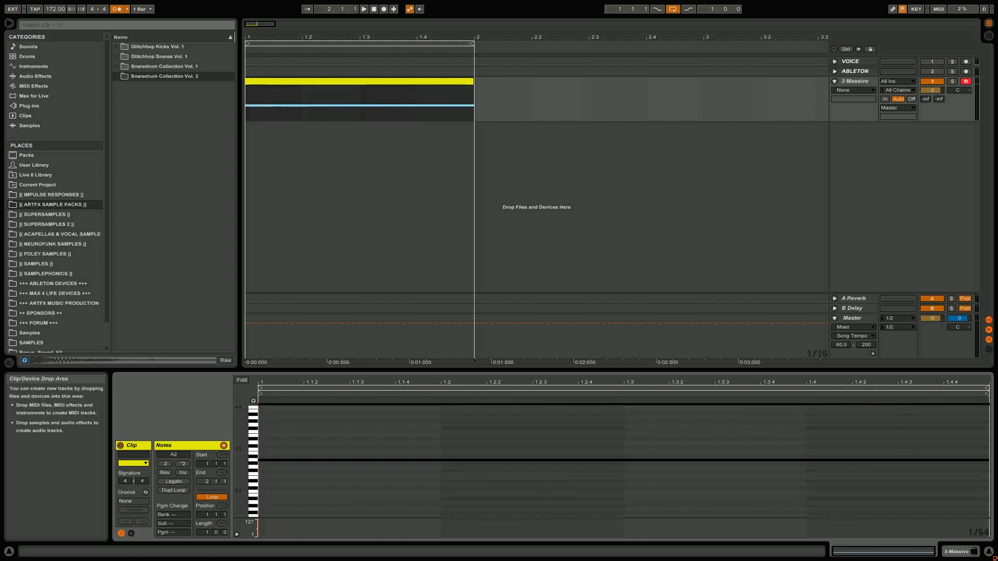
# - Play the loop and shorten the A2 note to half a bar, ending at 1.3
pyautogui.click(363, 9)
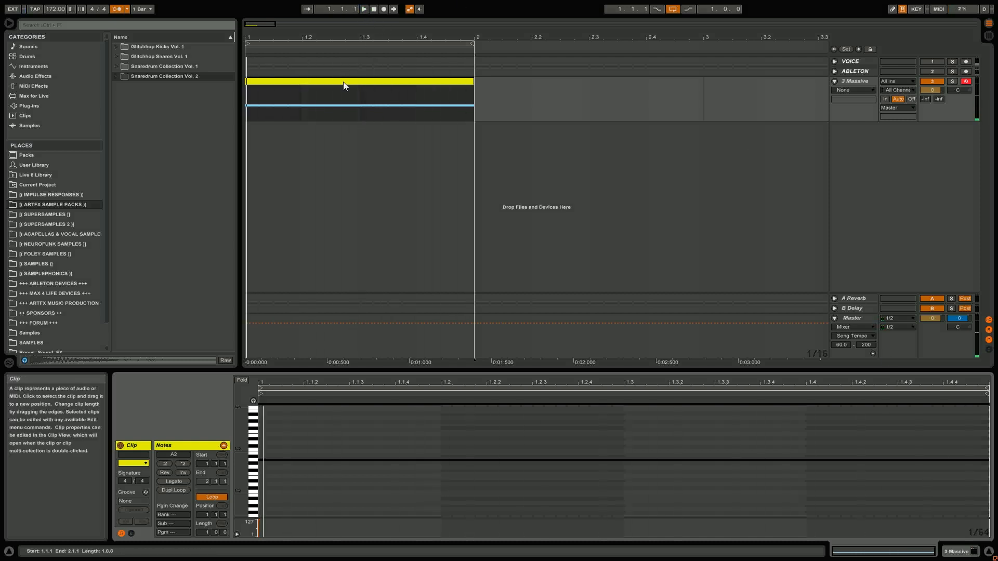
pyautogui.click(334, 460)
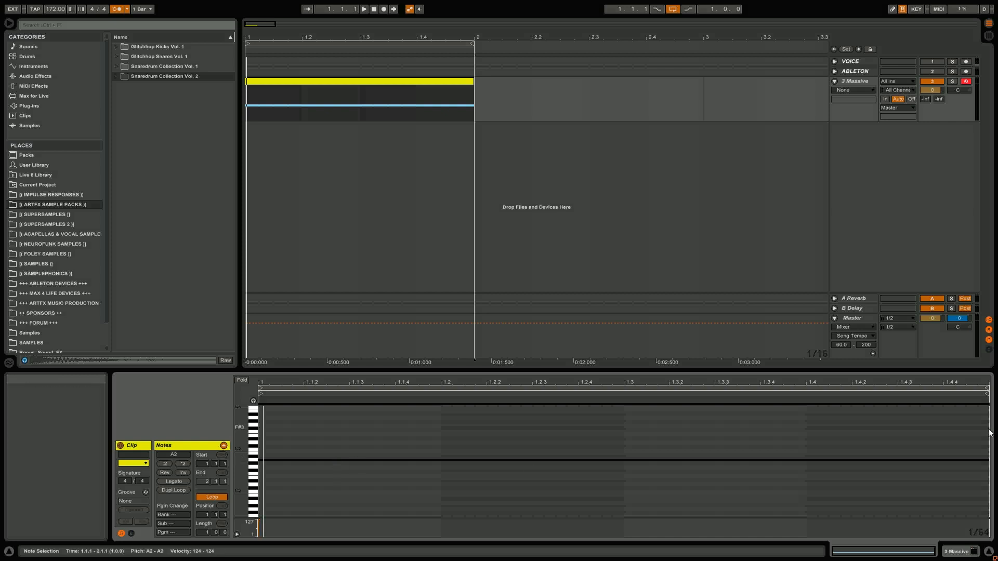
pyautogui.moveTo(989, 465); pyautogui.dragTo(628, 468)
pyautogui.press('space')
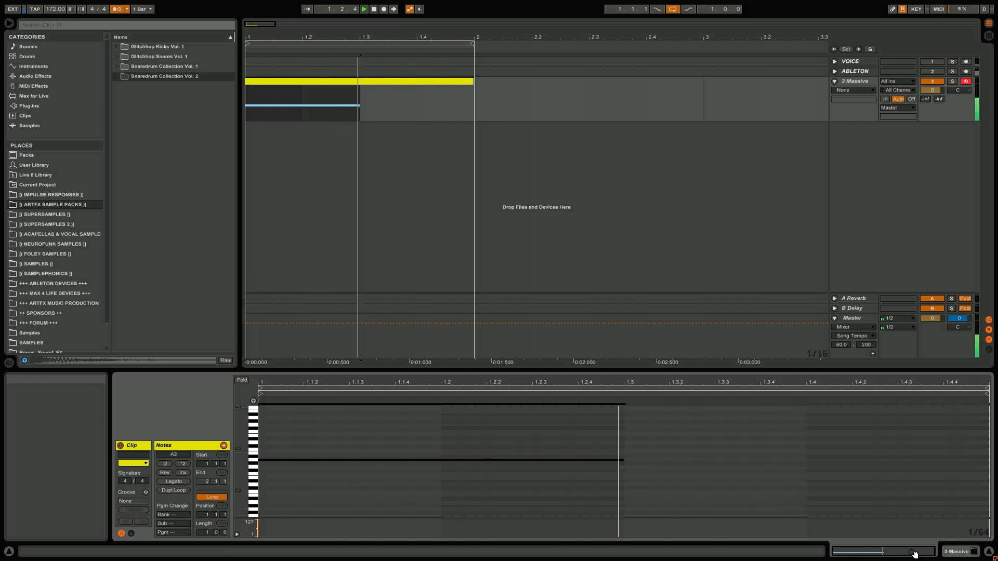
# - Reopen the Massive editor and set the OSC1 wavetable to Arctic
pyautogui.click(963, 551)
pyautogui.press('space')
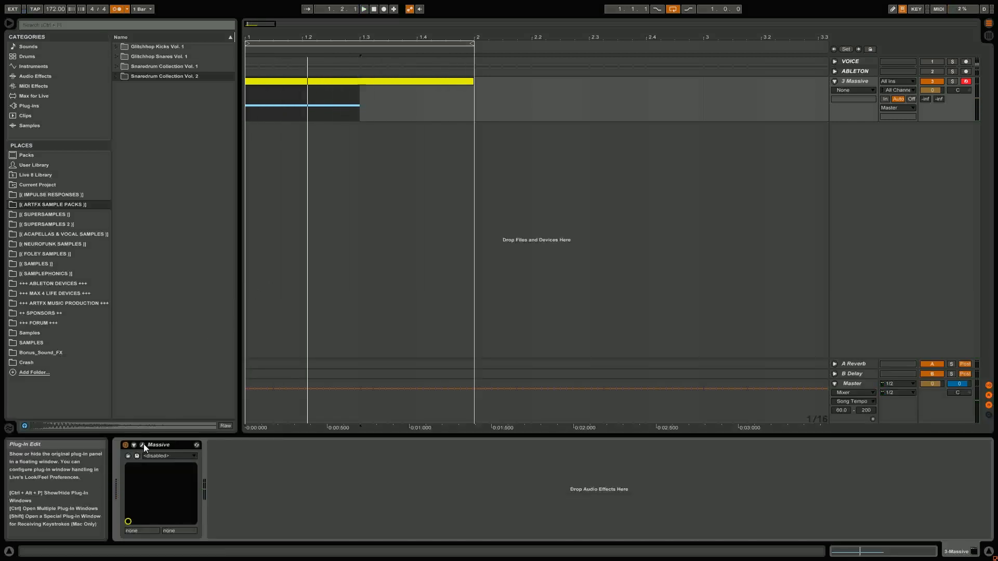
pyautogui.click(142, 445)
pyautogui.click(844, 225)
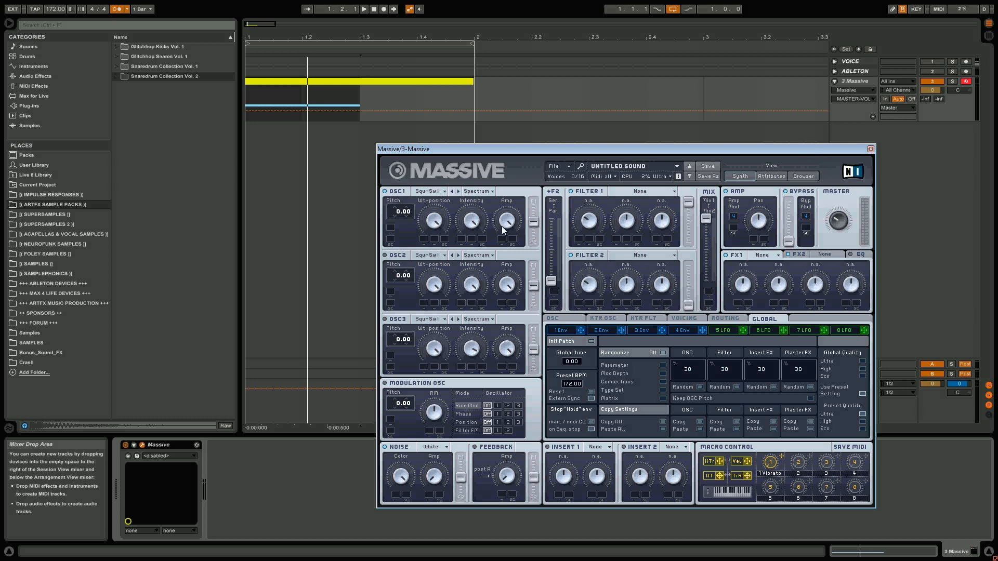
pyautogui.click(430, 192)
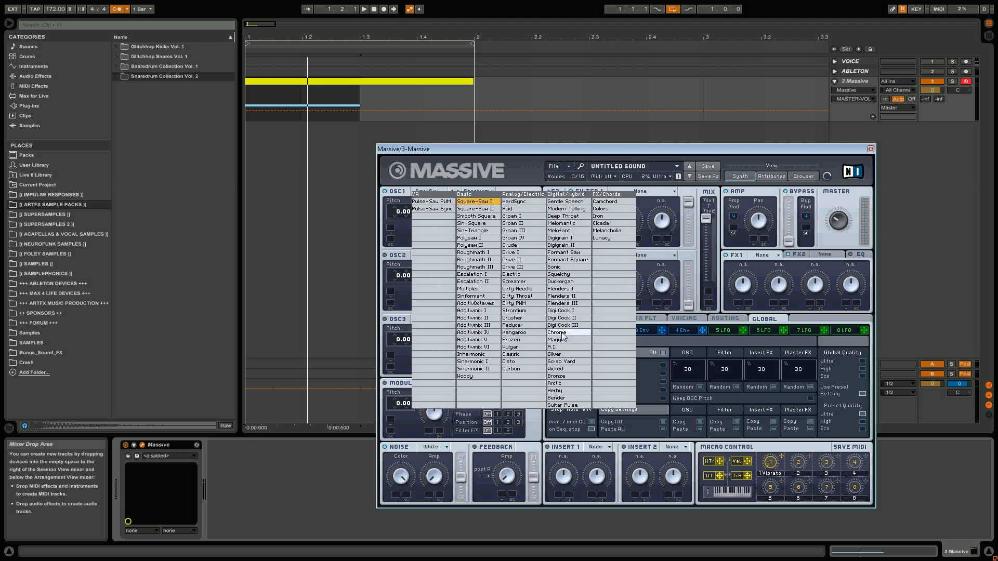
pyautogui.click(570, 384)
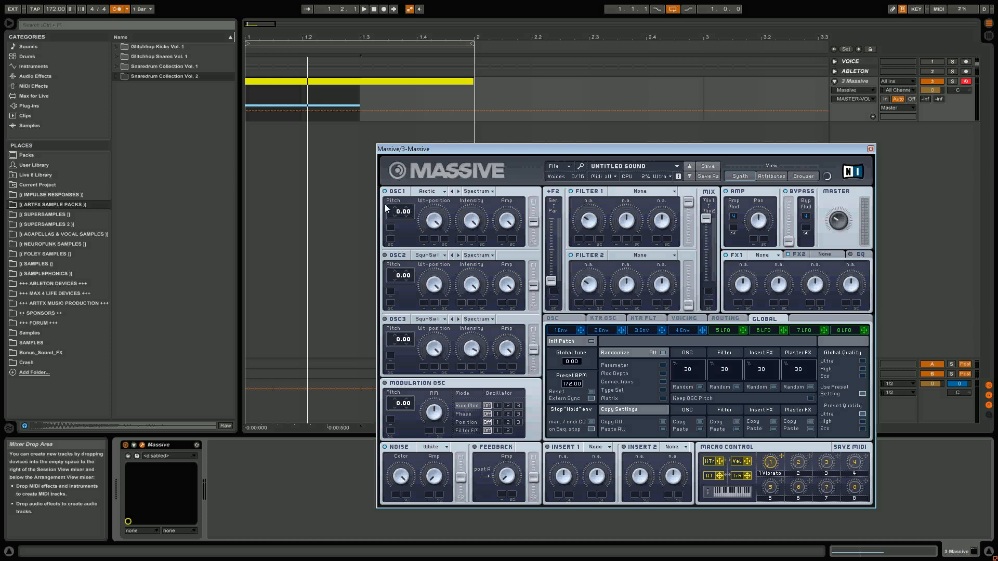
# - Audition OSC1's wavetable position sweep during playback and set the OSC1 pitch to -24.00
pyautogui.press('space')
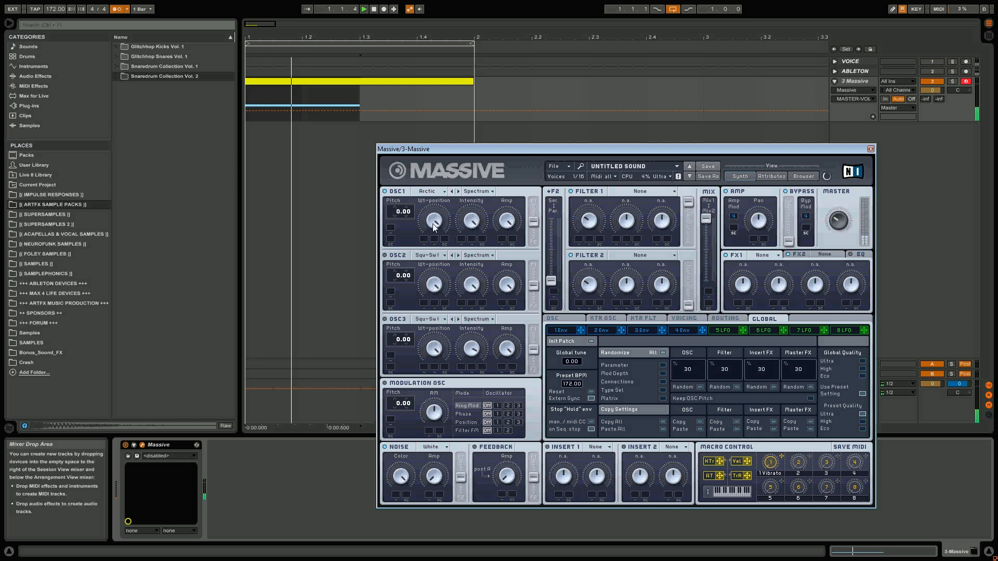
pyautogui.moveTo(435, 224); pyautogui.dragTo(426, 286)
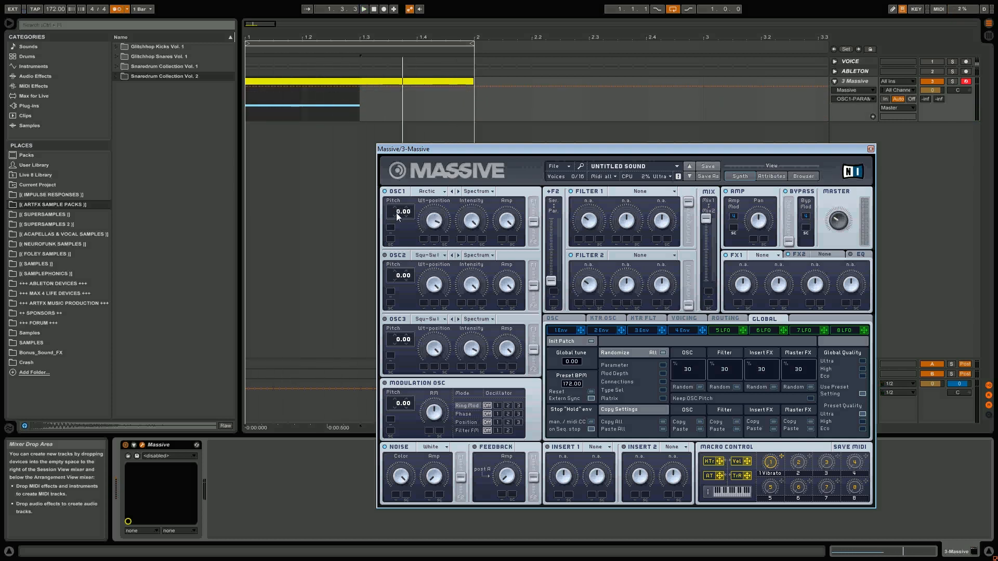
pyautogui.moveTo(398, 213); pyautogui.dragTo(445, 223)
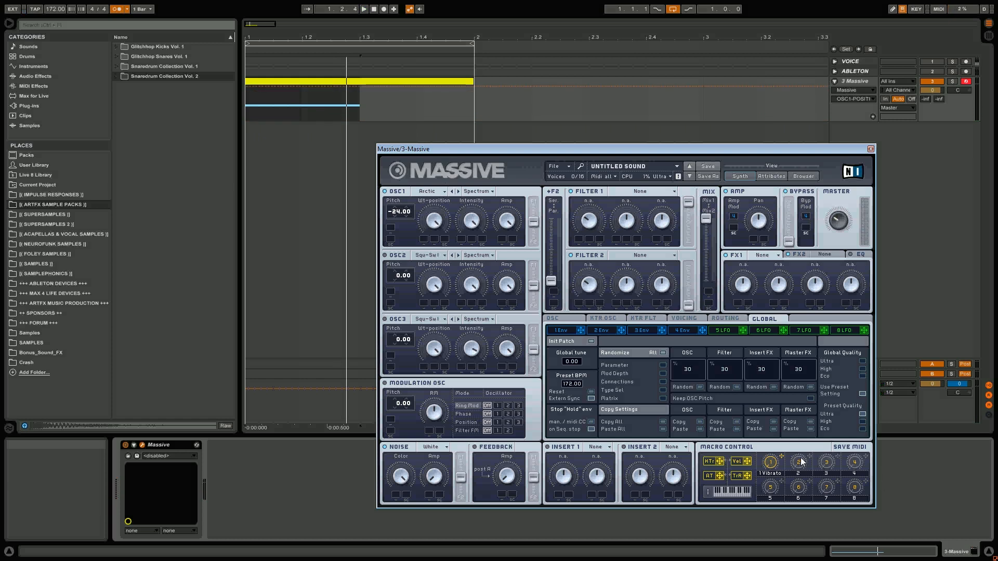
# - Assign Macro 2 to OSC1's Wt-position and bring up the macro's automation on the Massive track
pyautogui.moveTo(809, 459); pyautogui.dragTo(413, 293)
pyautogui.click(801, 462)
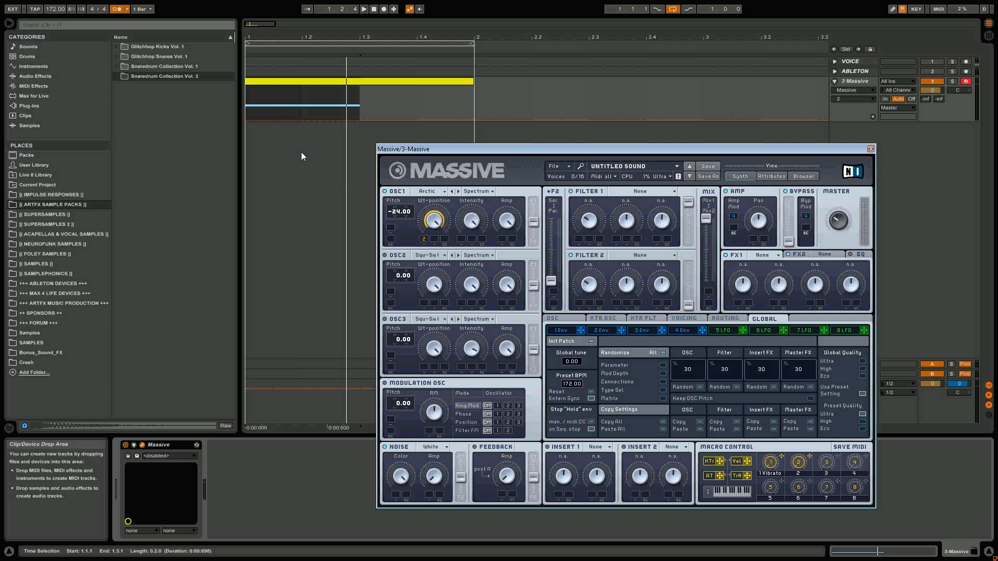
# - Draw Macro 2 automation over the first beat, rising to 1.00 at its middle and falling back to zero at 1.2, checking it by playback
pyautogui.moveTo(248, 105); pyautogui.dragTo(300, 100)
pyautogui.click(268, 116)
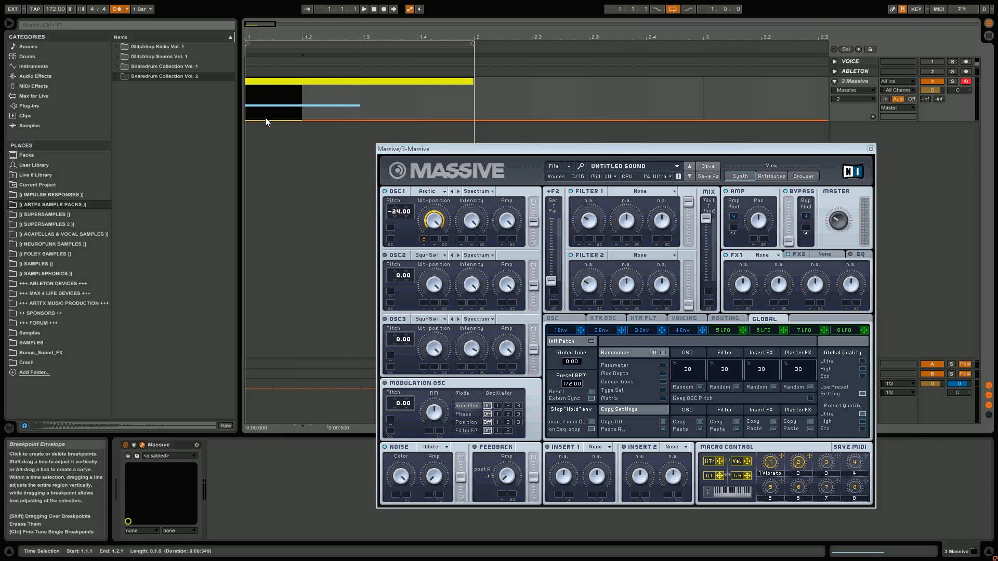
pyautogui.click(255, 103)
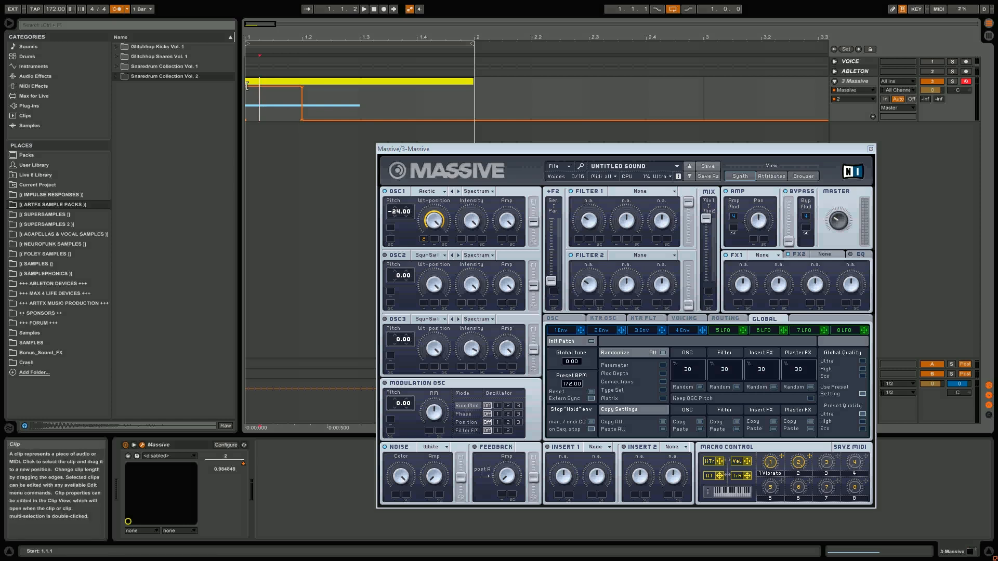
pyautogui.moveTo(245, 87); pyautogui.dragTo(261, 87)
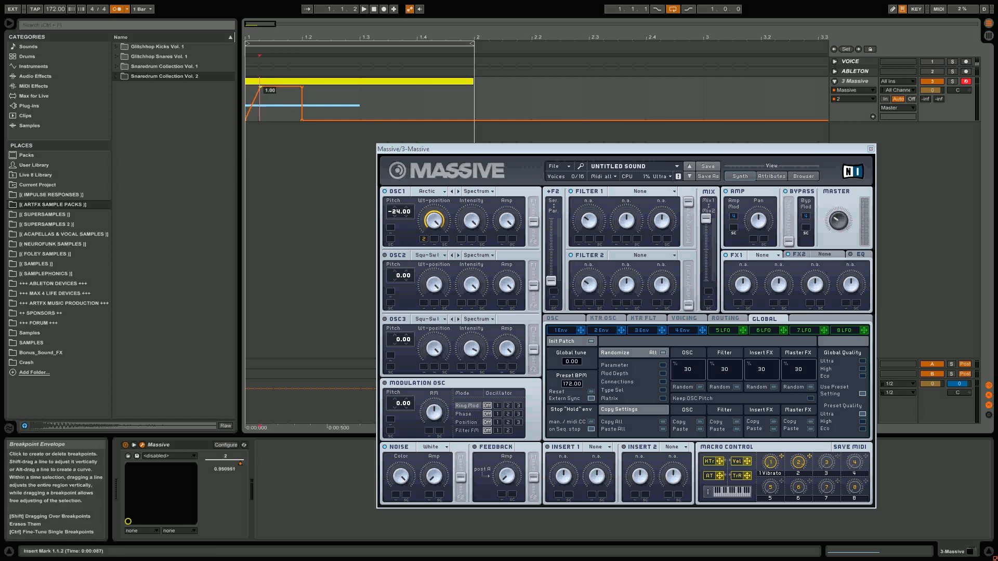
pyautogui.click(302, 87)
pyautogui.click(252, 94)
pyautogui.press('space')
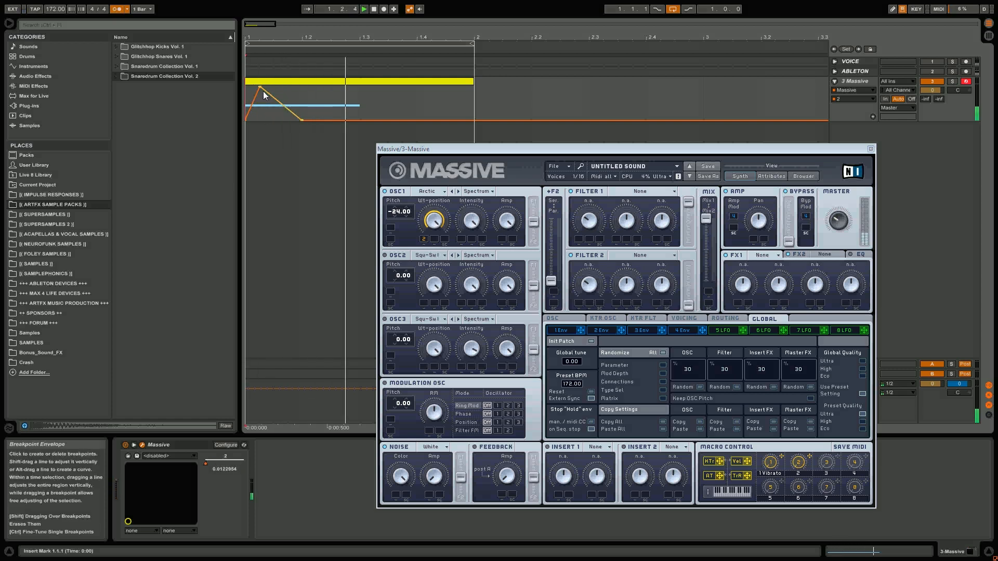
pyautogui.moveTo(260, 86); pyautogui.dragTo(273, 87)
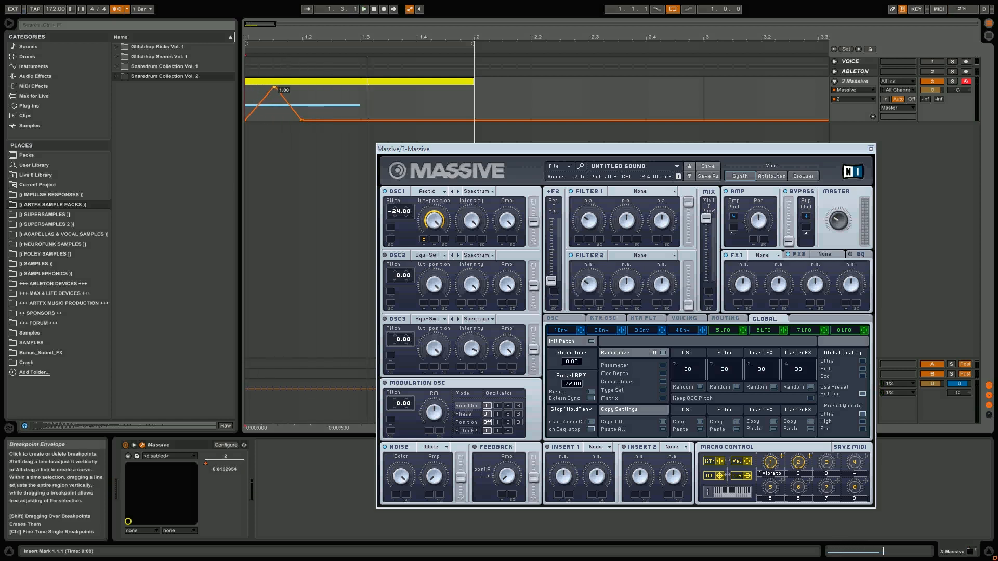
# - Add a Macro 2 automation ramp over the second beat, rising from zero at 1.2 to maximum at 1.3, and play it back
pyautogui.moveTo(304, 110); pyautogui.dragTo(348, 87)
pyautogui.click(300, 86)
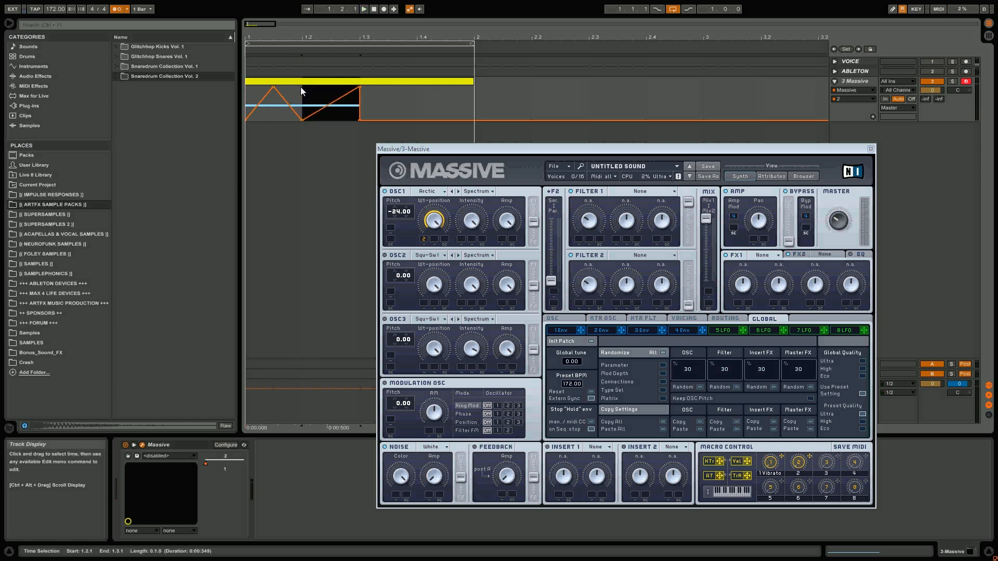
pyautogui.click(245, 93)
pyautogui.press('space')
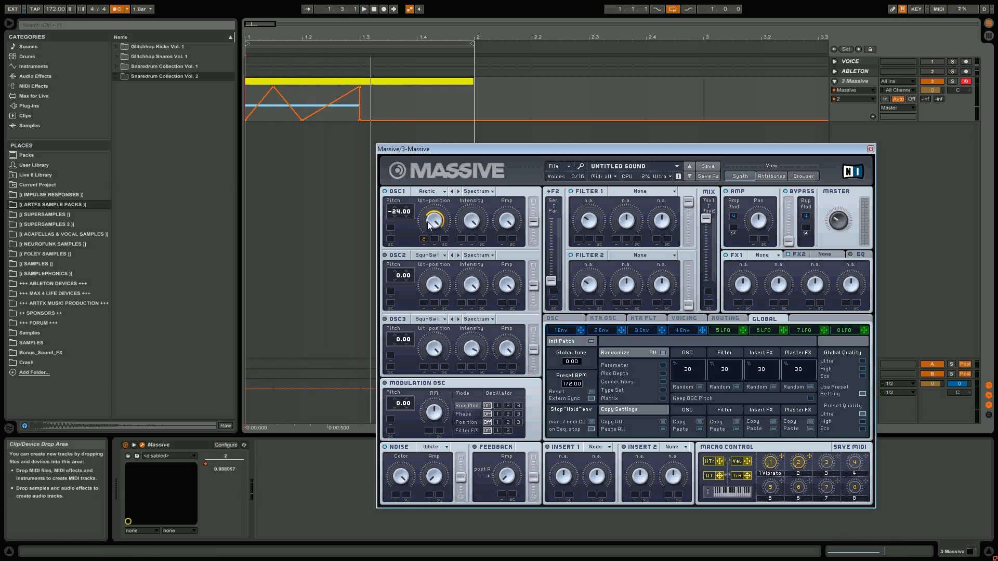
# - Turn off the metronome and set OSC1's wavetable mode to Bend+
pyautogui.click(118, 10)
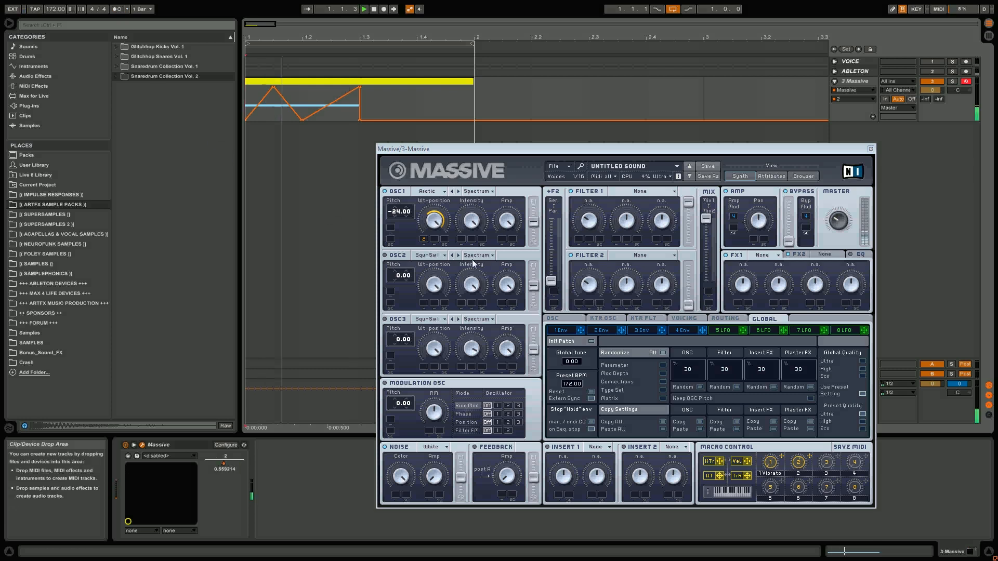
pyautogui.click(492, 191)
pyautogui.click(506, 191)
pyautogui.click(484, 191)
pyautogui.click(475, 198)
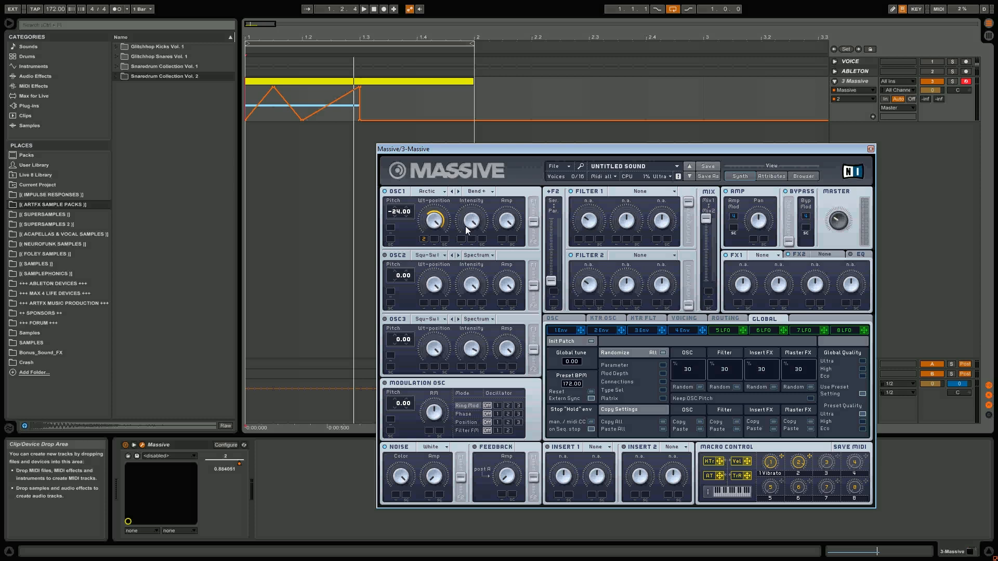
# - Route all three oscillators fully into Filter 1, run the filters in series, and output through Mix2 with Filter 2's output at maximum
pyautogui.moveTo(535, 220); pyautogui.dragTo(540, 102)
pyautogui.moveTo(536, 355); pyautogui.dragTo(542, 247)
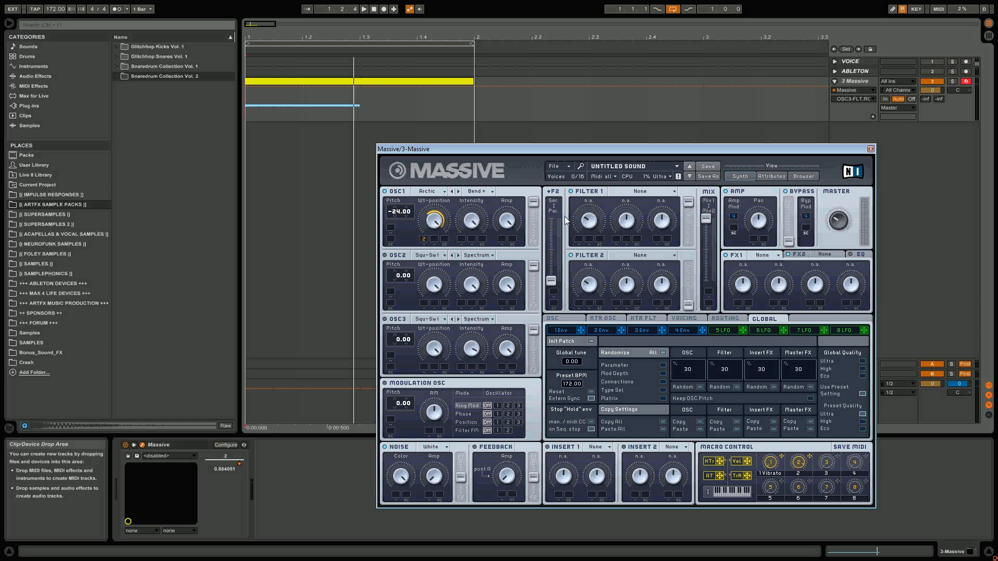
pyautogui.moveTo(549, 281); pyautogui.dragTo(552, 218)
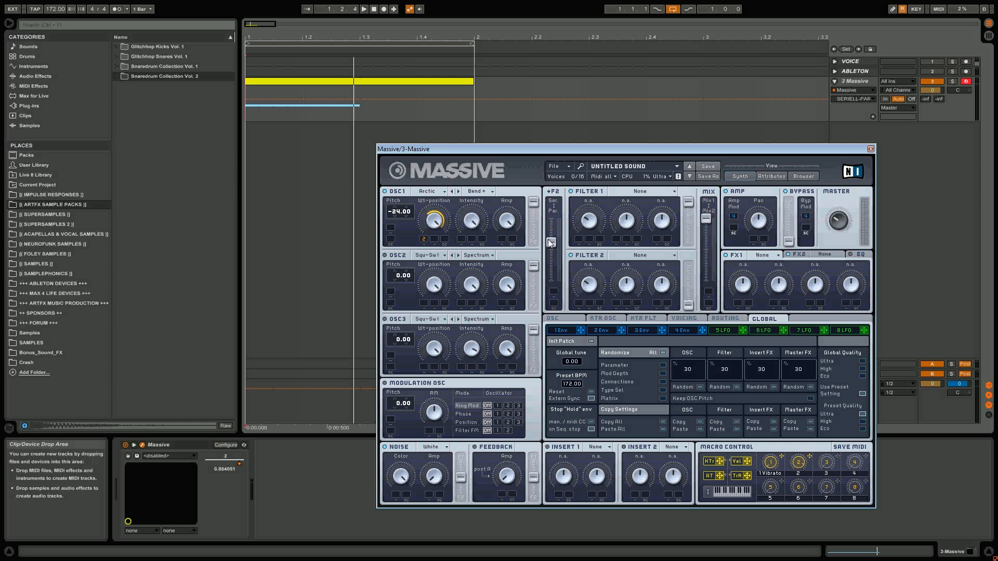
pyautogui.moveTo(702, 219); pyautogui.dragTo(690, 265)
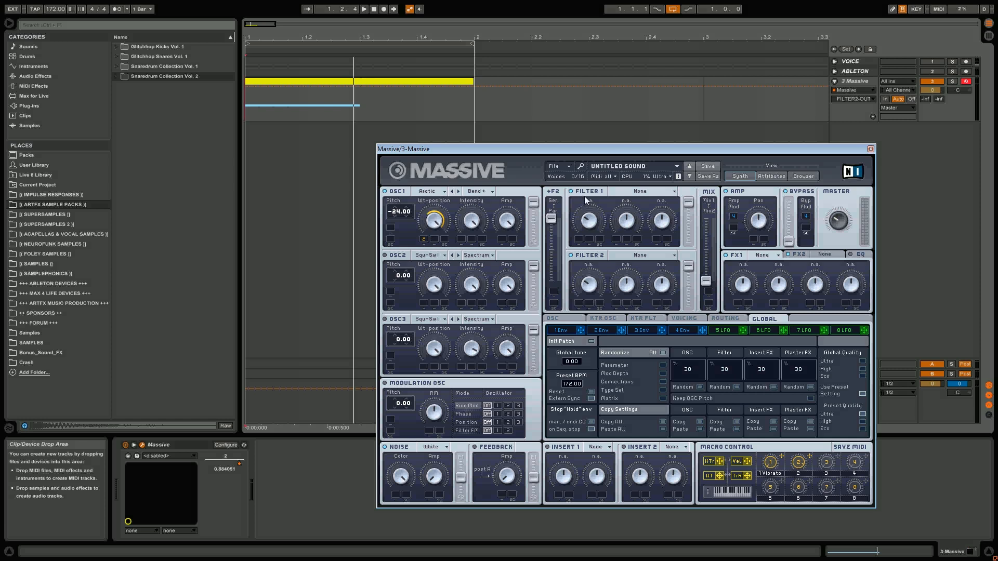
pyautogui.click(626, 192)
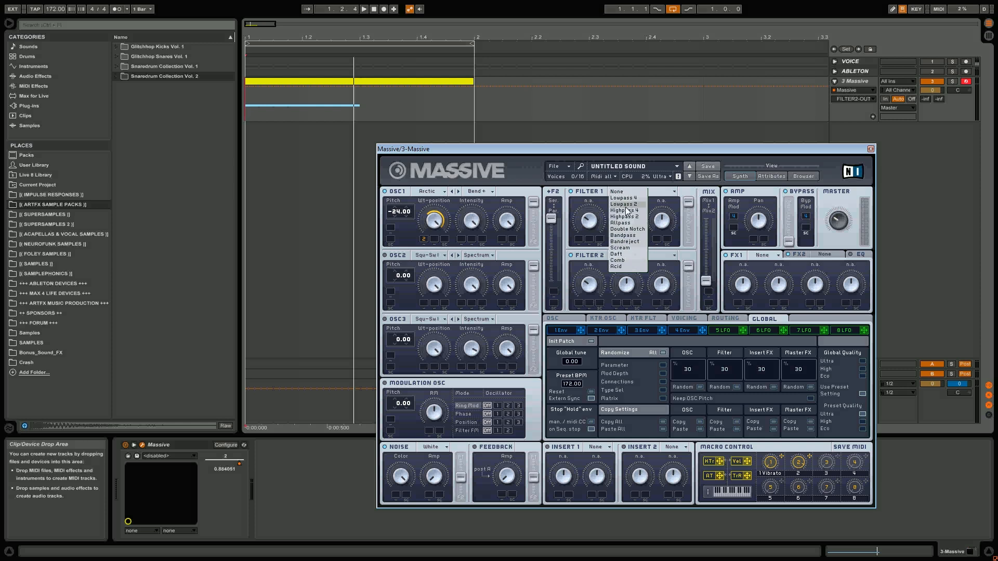
pyautogui.click(673, 259)
pyautogui.click(673, 255)
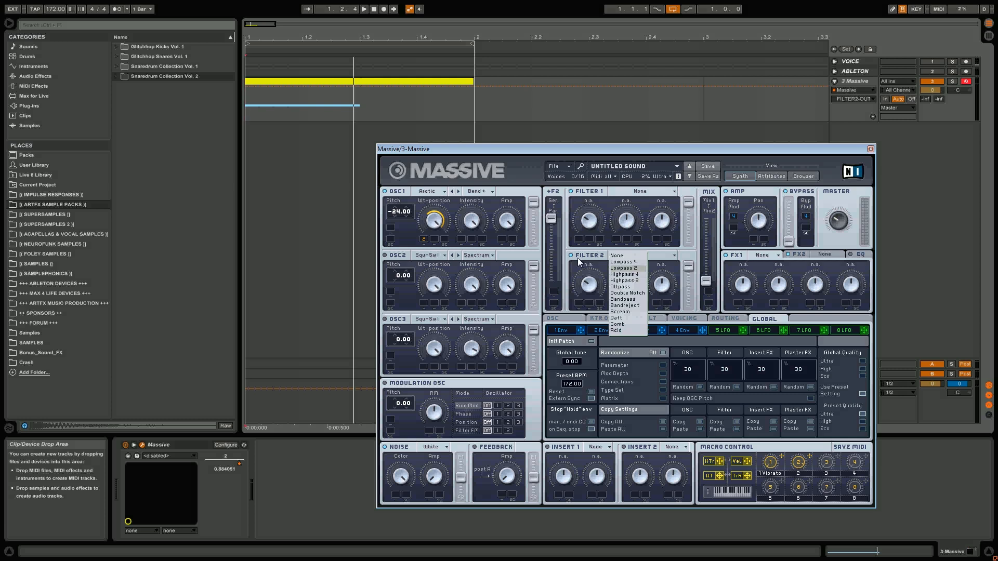
pyautogui.click(508, 193)
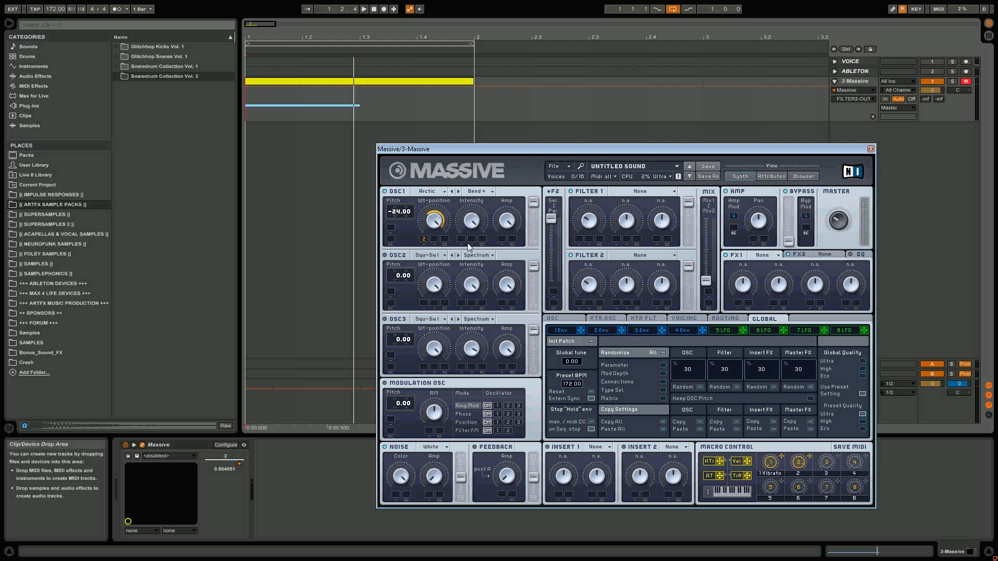
# - Modulate OSC1's Intensity with Macro 2, try OSC1's pitch at -12.00, and return it to -24.00
pyautogui.press('space')
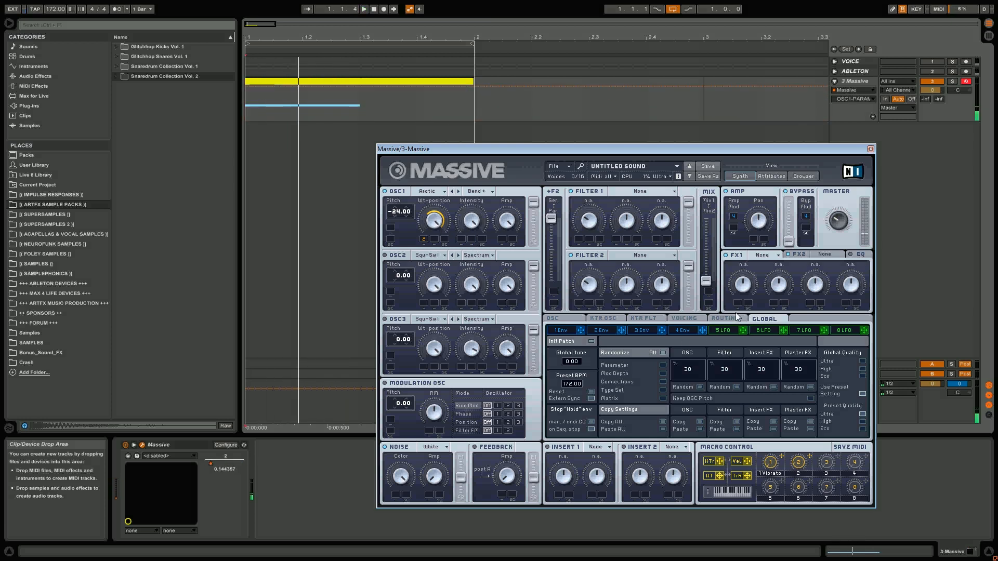
pyautogui.moveTo(812, 463); pyautogui.dragTo(462, 240)
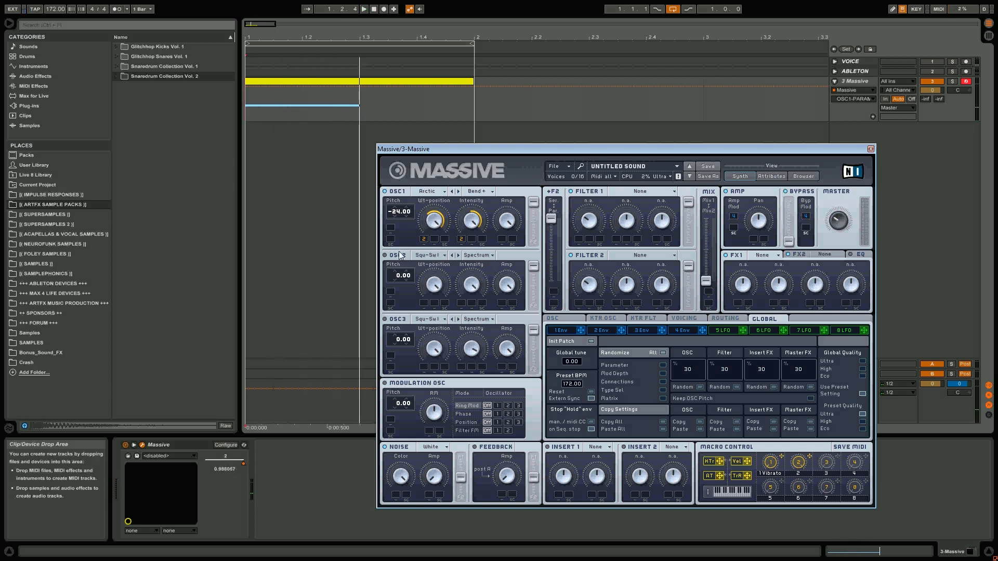
pyautogui.moveTo(398, 212); pyautogui.dragTo(393, 214)
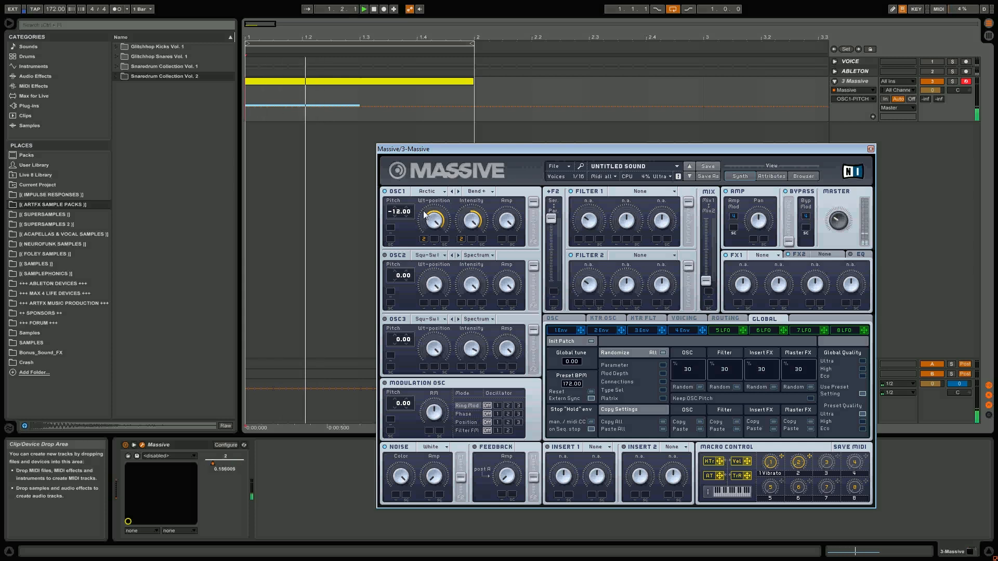
pyautogui.moveTo(398, 212); pyautogui.dragTo(437, 229)
pyautogui.press('space')
pyautogui.press('space')
# - Adjust the base wavetable position and Intensity of OSC1 while auditioning the loop
pyautogui.moveTo(434, 225); pyautogui.dragTo(432, 279)
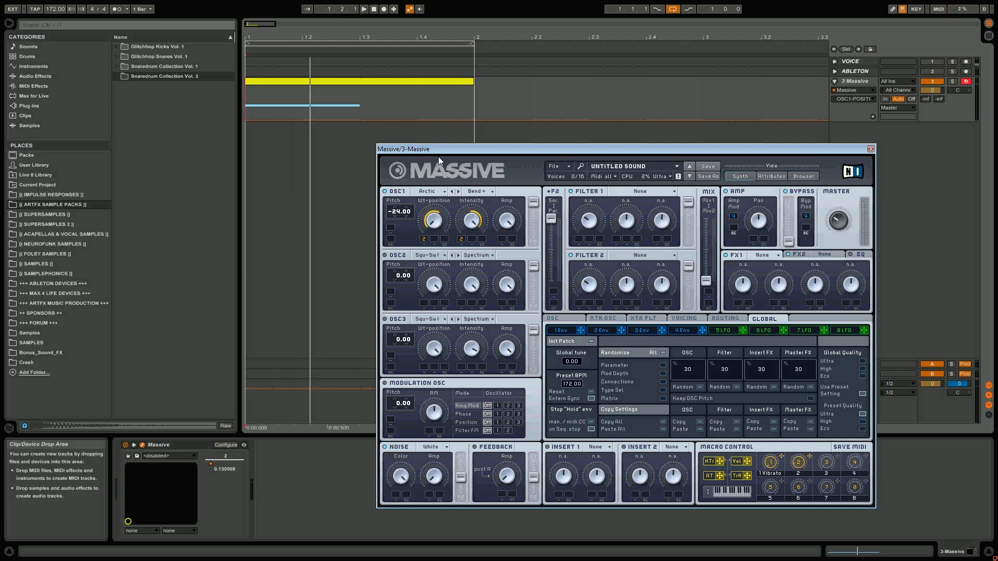
pyautogui.press('space')
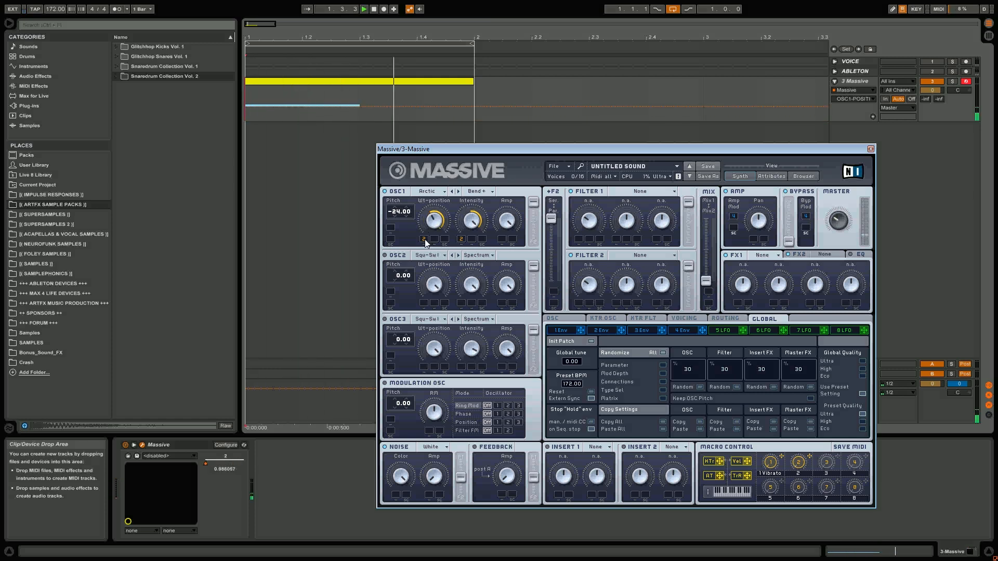
pyautogui.press('space')
pyautogui.moveTo(472, 223); pyautogui.dragTo(469, 246)
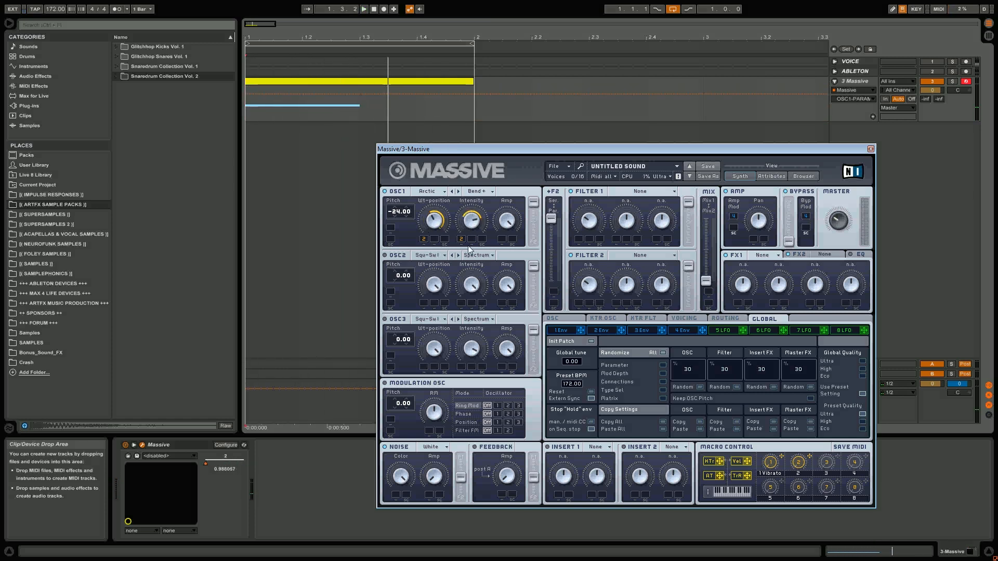
pyautogui.press('space')
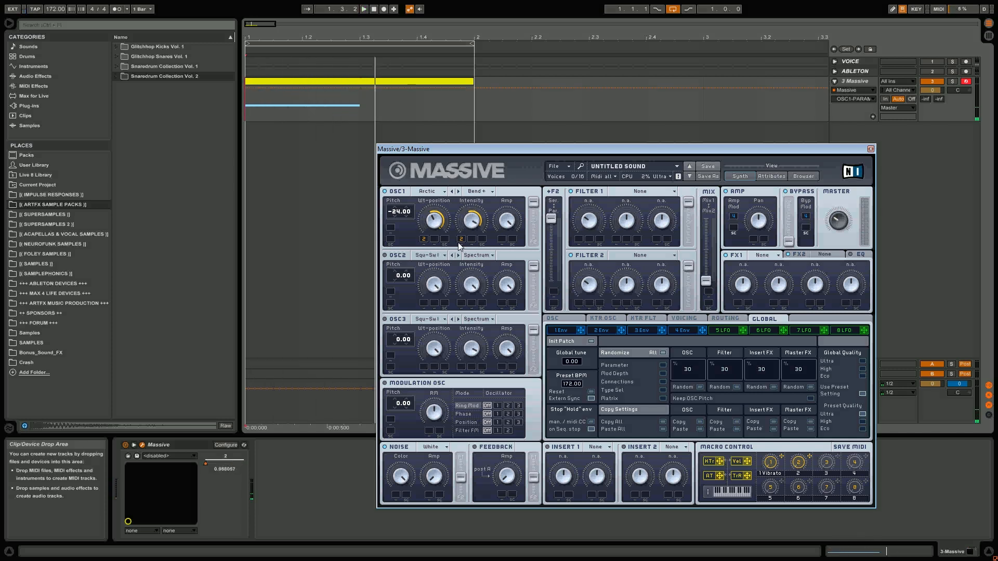
# - Set OSC2 to the Carbon wavetable in Bend+ mode and modulate its wavetable position with Macro 2
pyautogui.click(437, 255)
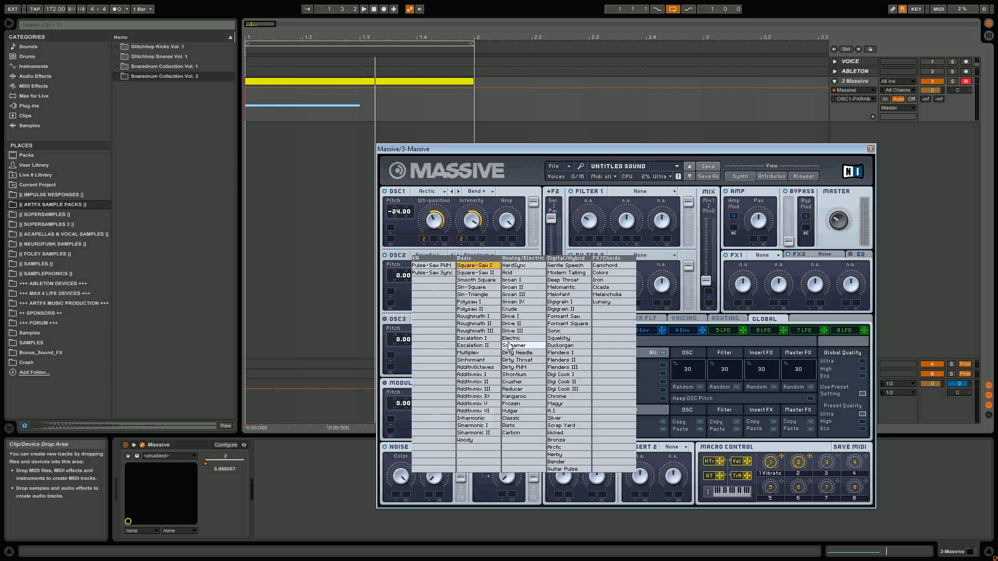
pyautogui.click(526, 432)
pyautogui.click(434, 285)
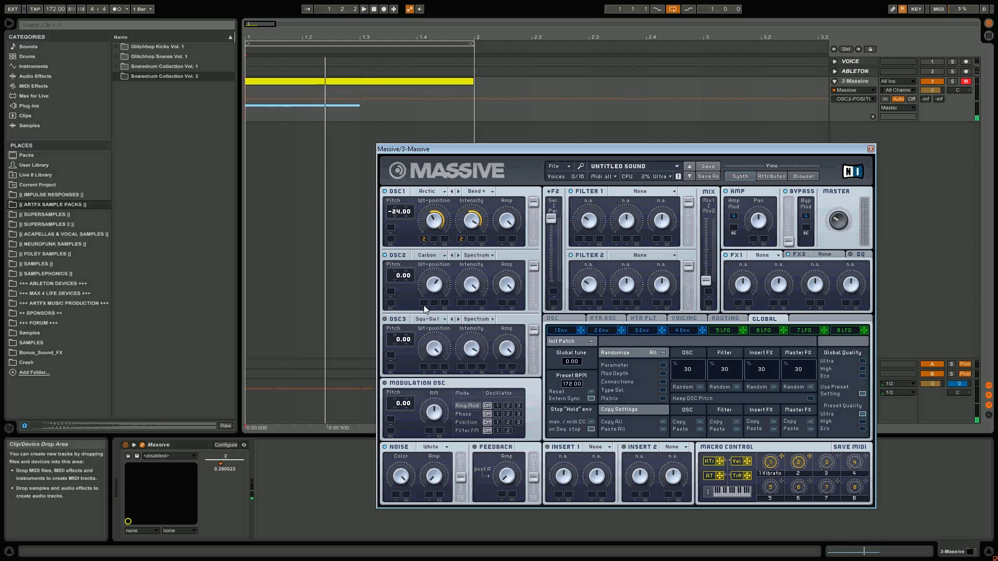
pyautogui.click(479, 255)
pyautogui.click(458, 278)
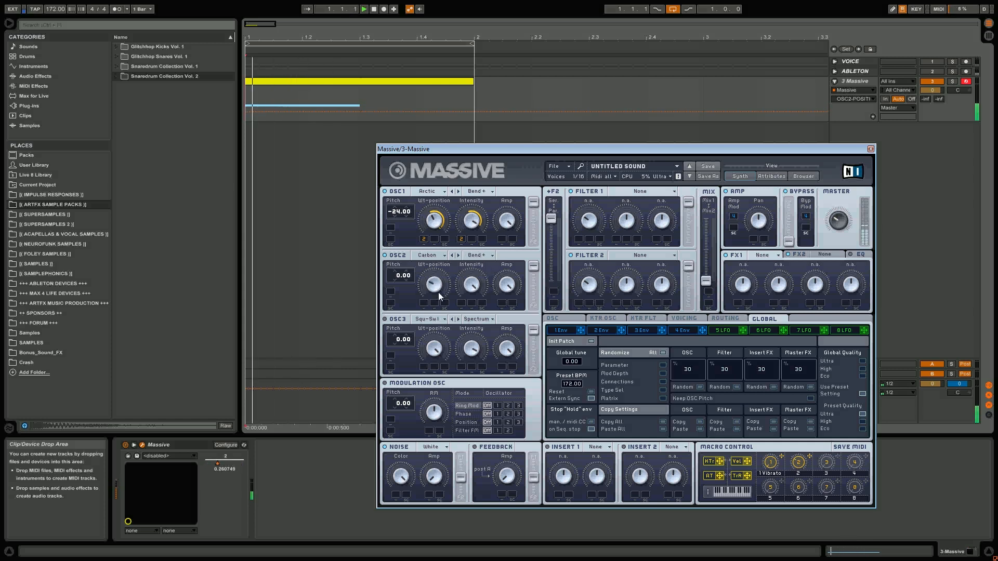
pyautogui.moveTo(811, 459); pyautogui.dragTo(424, 306)
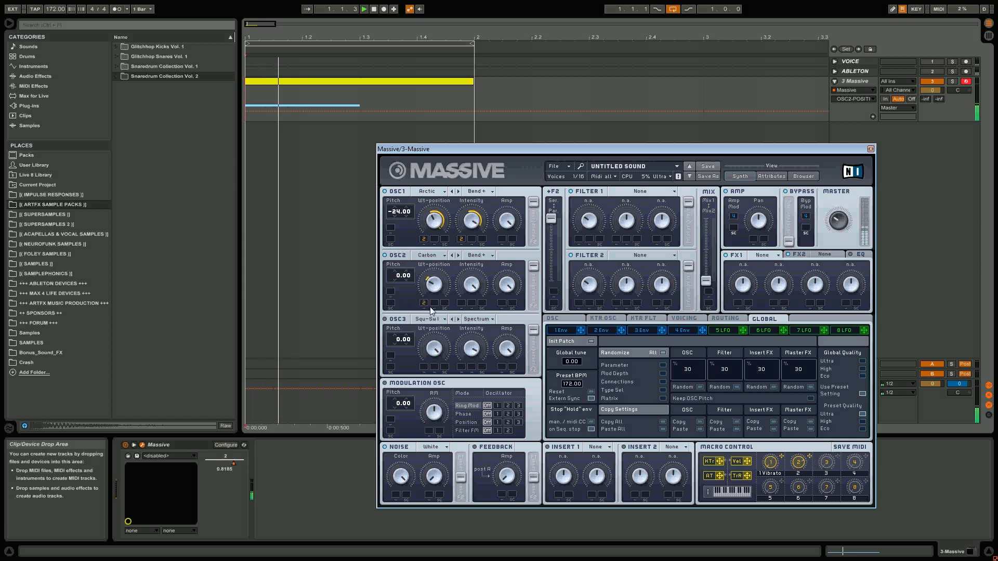
# - Try OSC2's pitch at -24.00, set it to -12.00, and audition the loop
pyautogui.moveTo(395, 274); pyautogui.dragTo(396, 281)
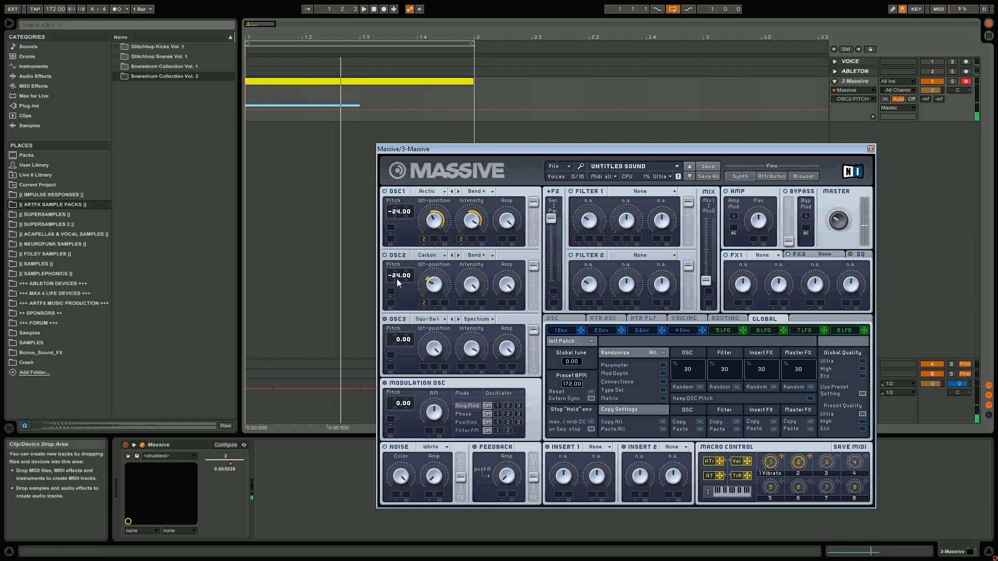
pyautogui.moveTo(398, 275); pyautogui.dragTo(398, 272)
pyautogui.press('space')
pyautogui.press('space')
pyautogui.press('space')
pyautogui.press('space')
pyautogui.press('space')
pyautogui.press('space')
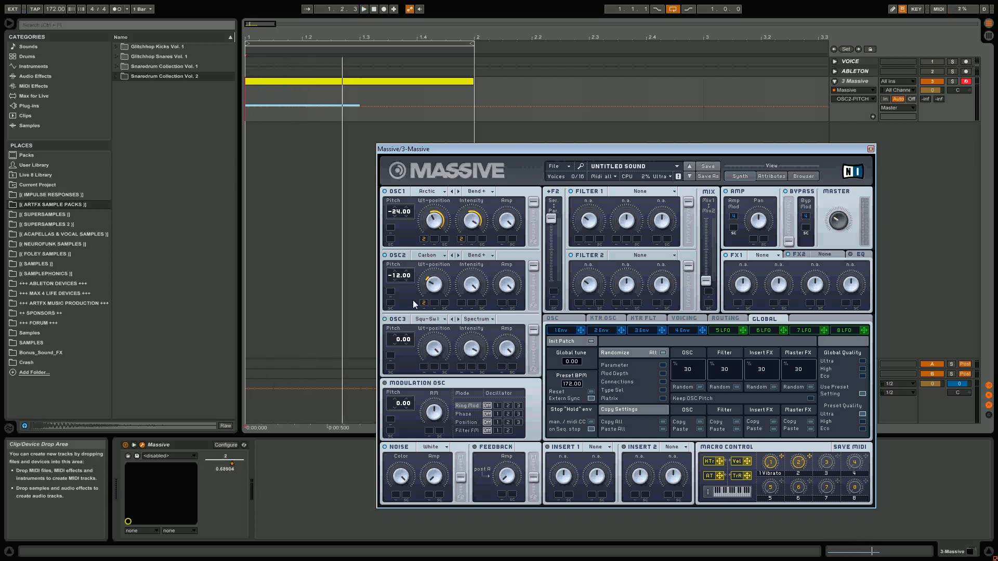
# - Set OSC1's pitch to -12.00 and OSC3's pitch to -24.00, checking them by playback
pyautogui.moveTo(399, 212); pyautogui.dragTo(399, 205)
pyautogui.press('space')
pyautogui.press('space')
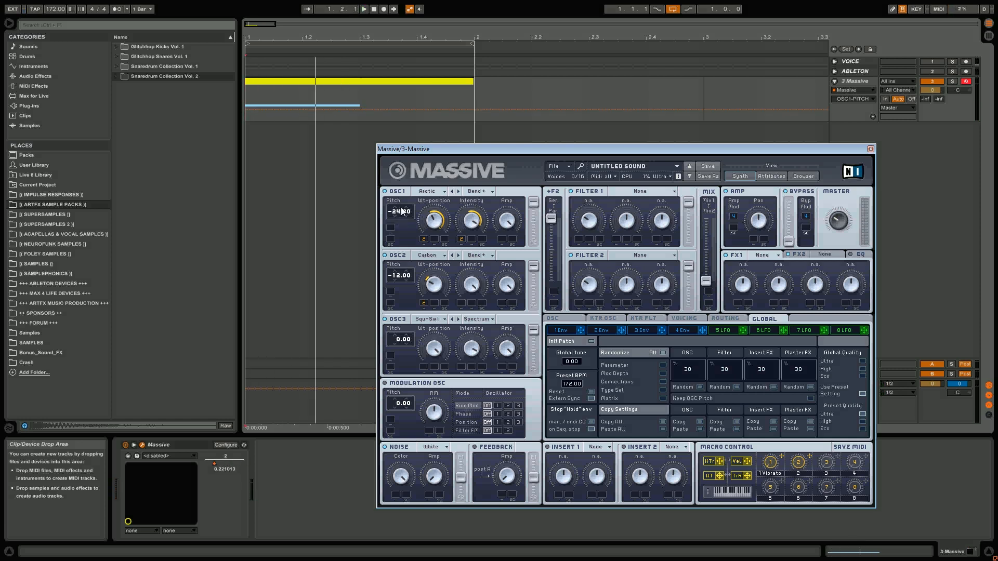
pyautogui.moveTo(397, 339); pyautogui.dragTo(396, 345)
pyautogui.press('space')
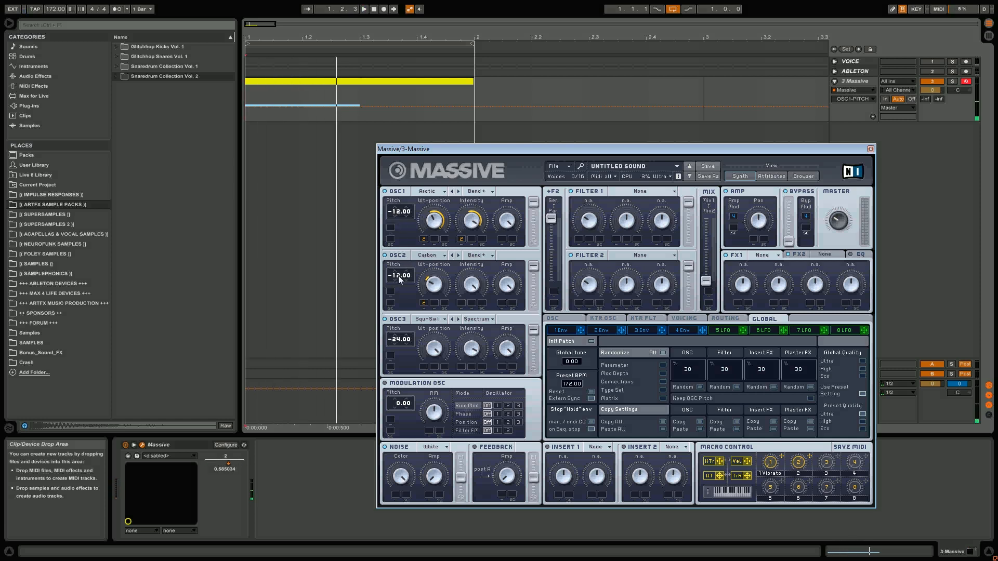
# - Try OSC2's pitch at 0.00 with different wavetable position and Intensity settings while auditioning the loop
pyautogui.press('space')
pyautogui.press('space')
pyautogui.moveTo(433, 285); pyautogui.dragTo(470, 290)
pyautogui.press('space')
pyautogui.press('space')
pyautogui.press('space')
pyautogui.press('space')
pyautogui.press('space')
pyautogui.press('space')
pyautogui.press('space')
pyautogui.press('space')
pyautogui.press('space')
pyautogui.press('space')
pyautogui.press('space')
pyautogui.press('space')
pyautogui.press('space')
pyautogui.press('space')
pyautogui.press('space')
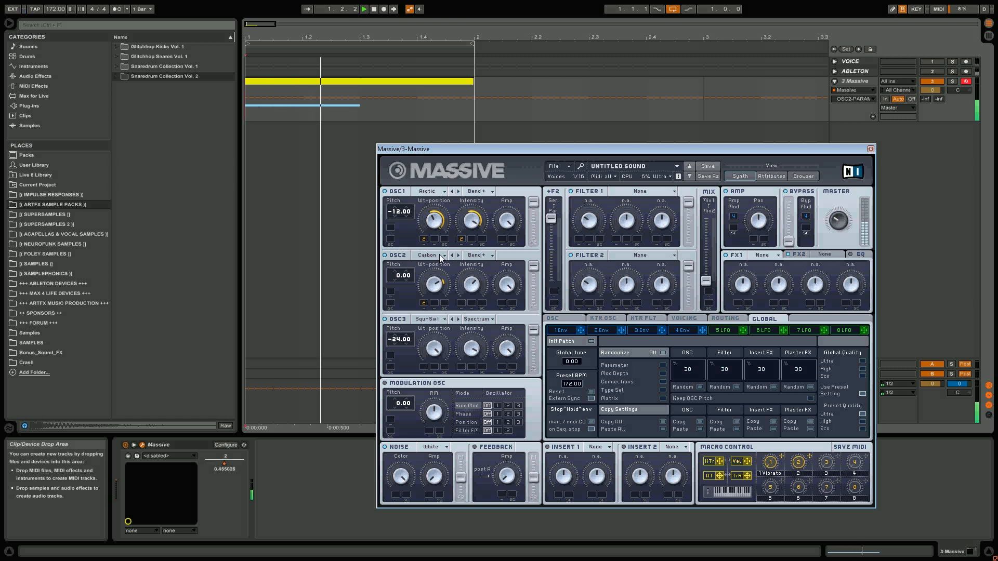
# - Change OSC2's wavetable to Scrap Yard and readjust its wavetable position and modulation range by ear
pyautogui.click(443, 255)
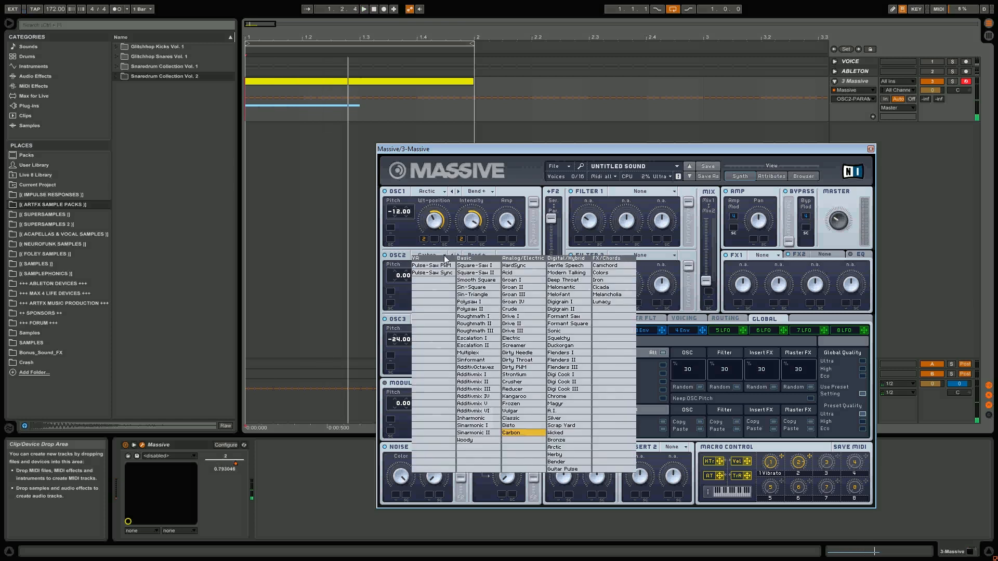
pyautogui.click(562, 425)
pyautogui.press('space')
pyautogui.press('space')
pyautogui.moveTo(435, 285); pyautogui.dragTo(437, 305)
pyautogui.press('space')
pyautogui.press('space')
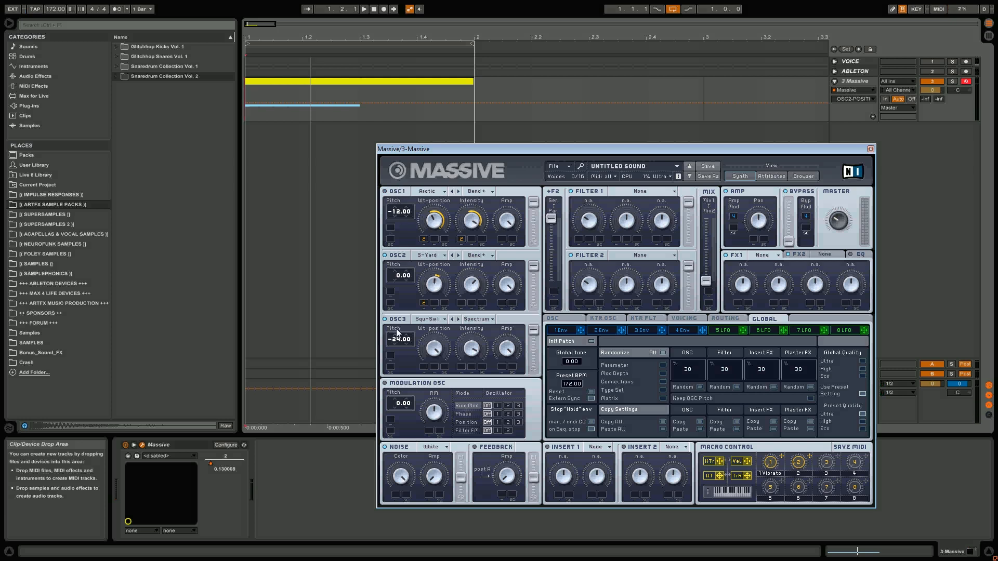
pyautogui.moveTo(435, 284); pyautogui.dragTo(438, 294)
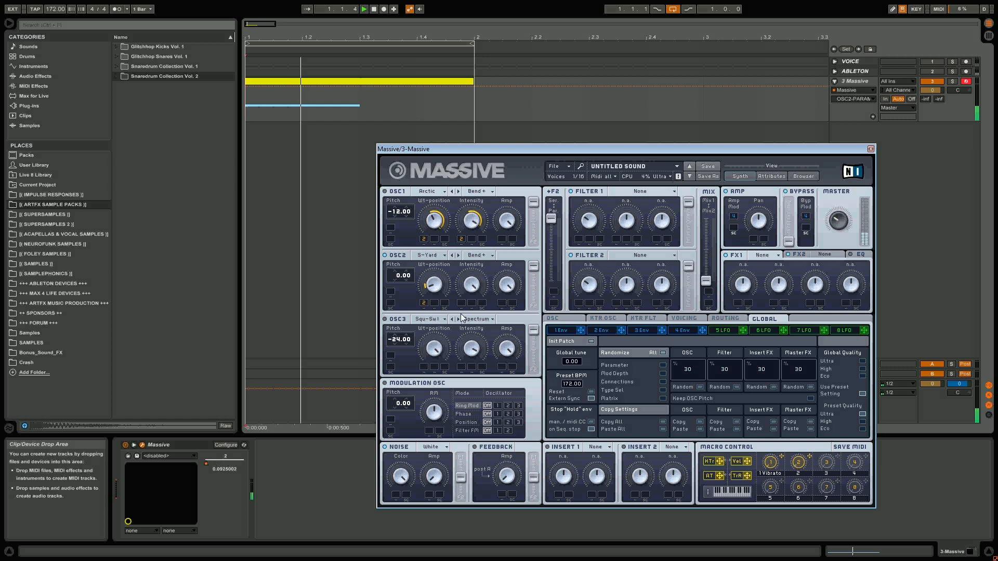
# - Compare OSC2's pitch at -24.00 during playback and settle it at -12.00
pyautogui.moveTo(396, 274); pyautogui.dragTo(396, 285)
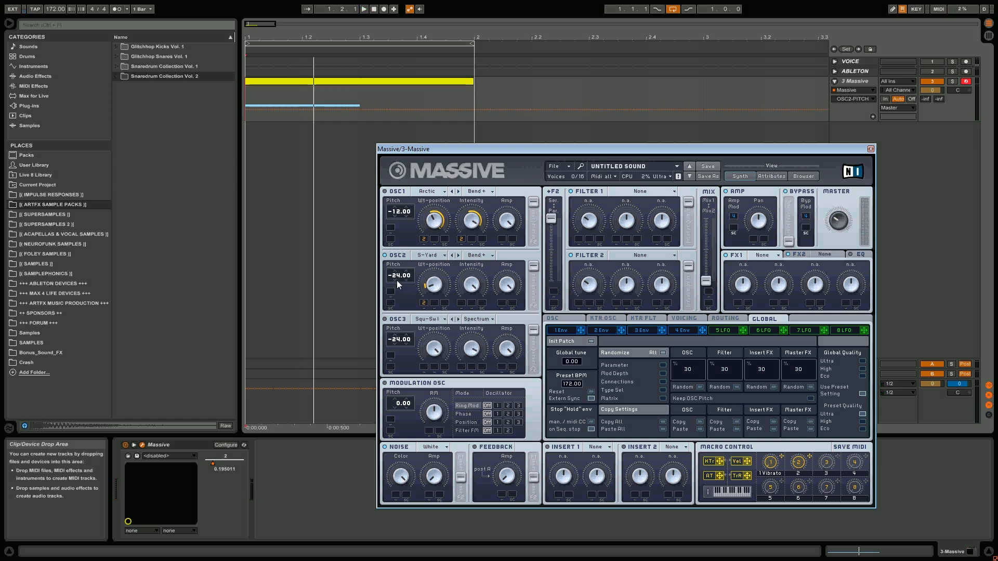
pyautogui.click(398, 191)
pyautogui.press('space')
pyautogui.press('space')
pyautogui.moveTo(399, 276); pyautogui.dragTo(399, 273)
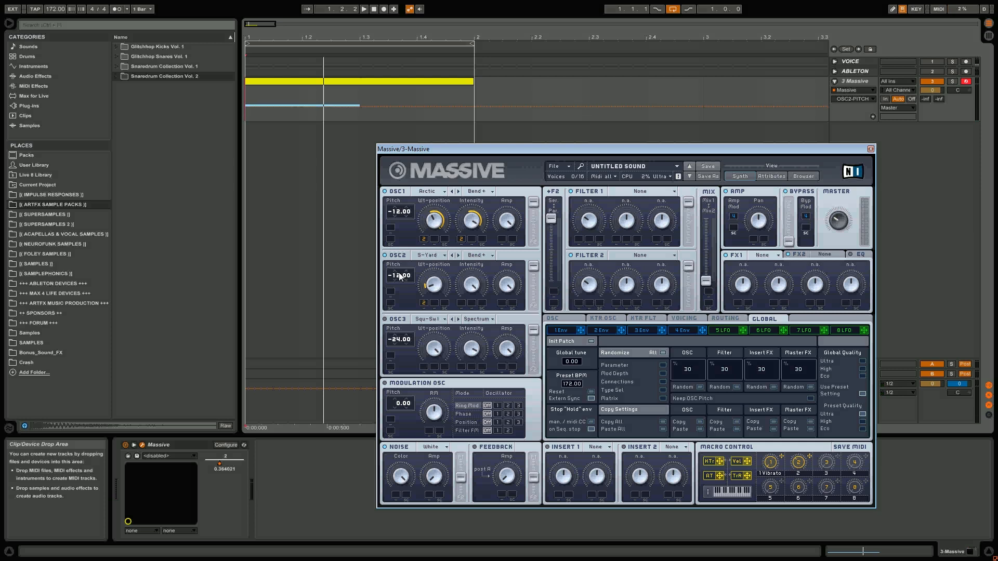
pyautogui.press('space')
pyautogui.press('space')
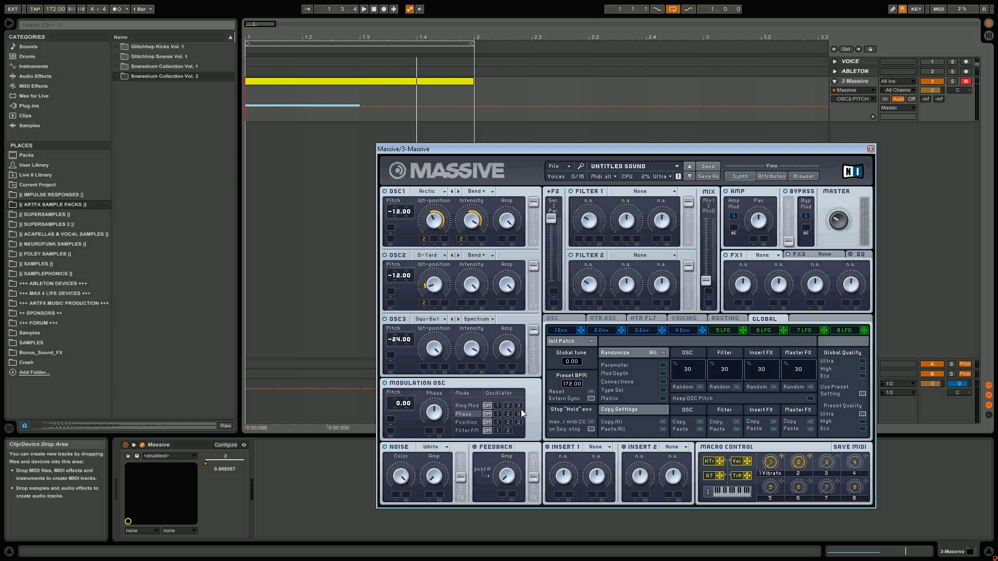
# - Apply the modulation oscillator's Phase modulation to oscillator 2, set its pitch to -12.00, and raise the Phase amount by ear
pyautogui.click(507, 415)
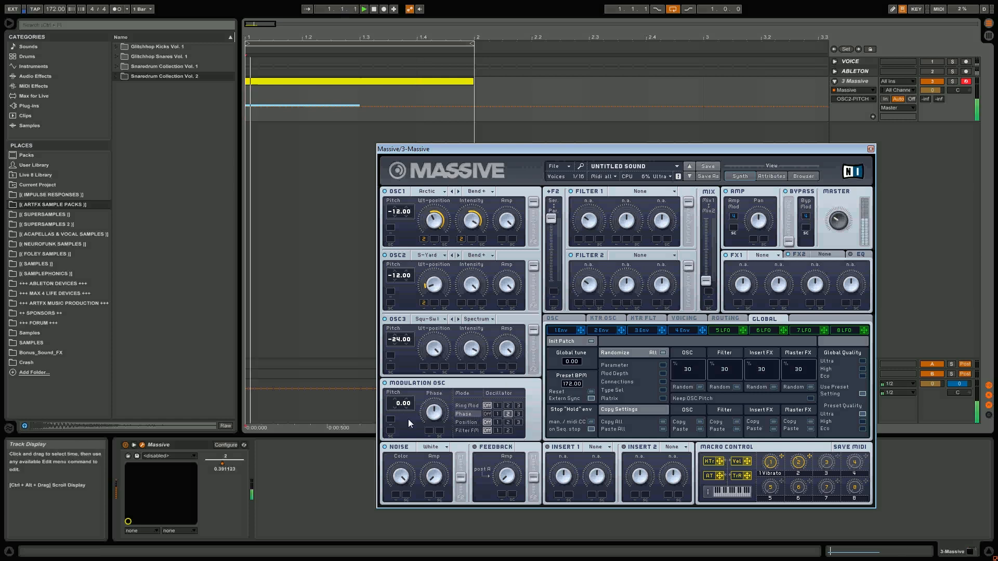
pyautogui.moveTo(397, 402); pyautogui.dragTo(439, 406)
pyautogui.press('space')
pyautogui.press('space')
pyautogui.press('space')
pyautogui.press('space')
pyautogui.press('space')
pyautogui.press('space')
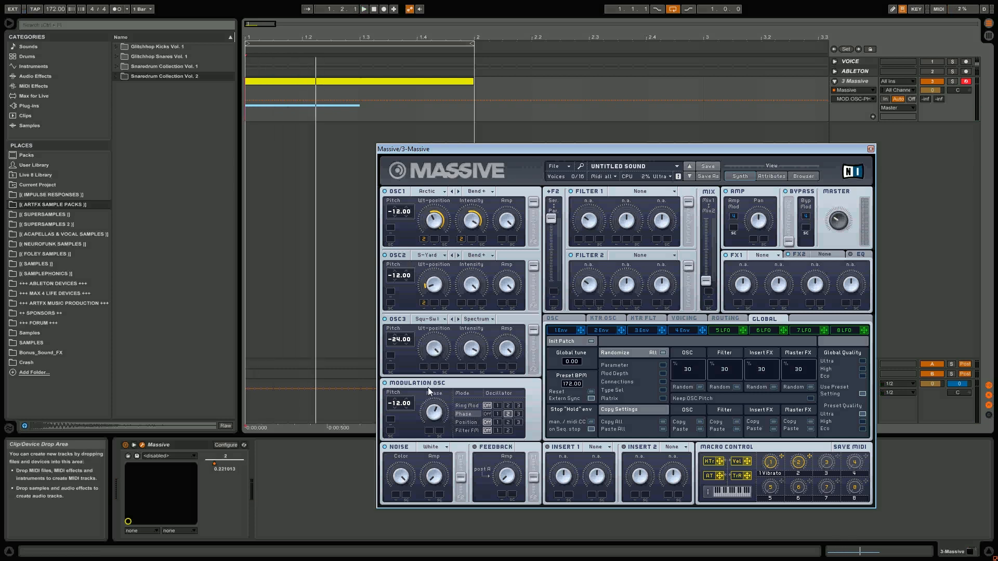
pyautogui.press('space')
# - Try Phase modulation on oscillator 3, return it to oscillator 2, and adjust OSC3's Intensity during playback
pyautogui.click(518, 413)
pyautogui.click(509, 413)
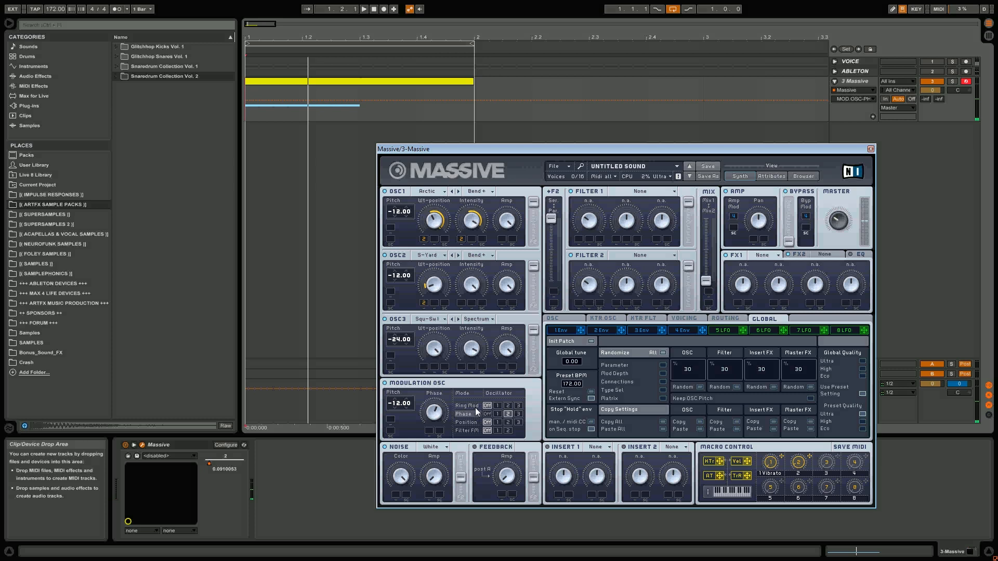
pyautogui.moveTo(472, 351); pyautogui.dragTo(479, 300)
pyautogui.press('space')
# - Try ring modulation on oscillators 1 and 2 with different RM amounts, and lower OSC3's wavetable position to its minimum
pyautogui.click(498, 406)
pyautogui.click(460, 407)
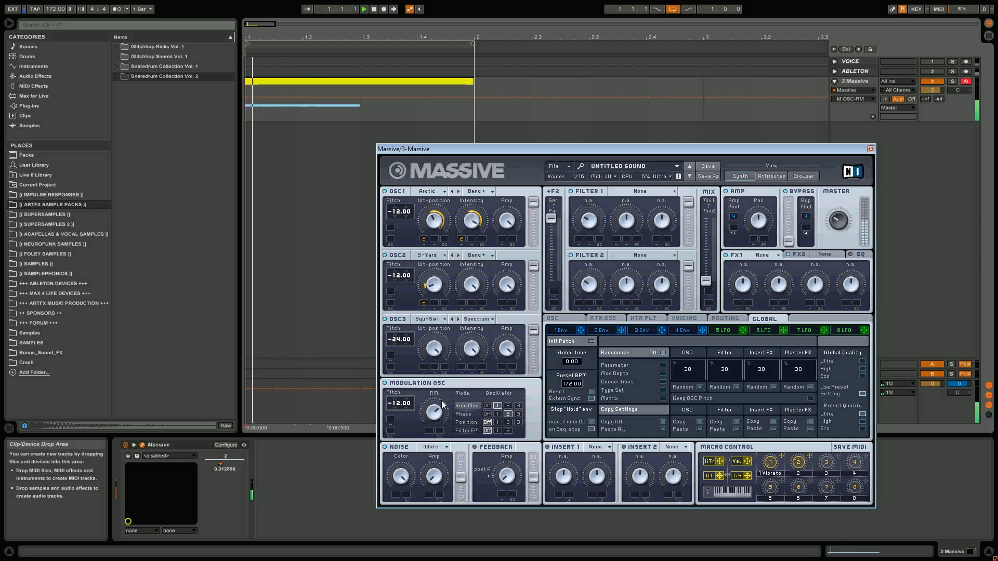
pyautogui.click(509, 406)
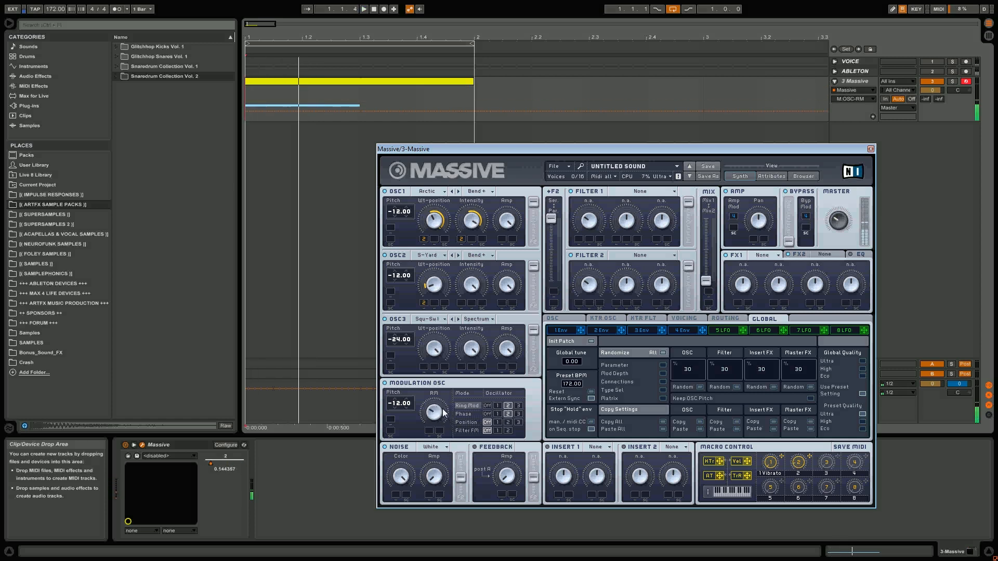
pyautogui.click(438, 347)
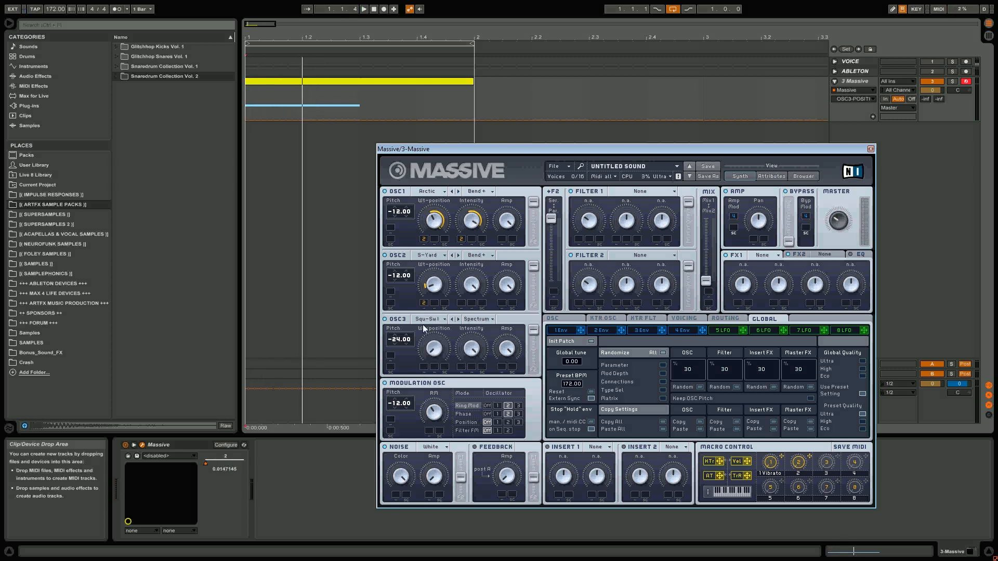
pyautogui.click(434, 414)
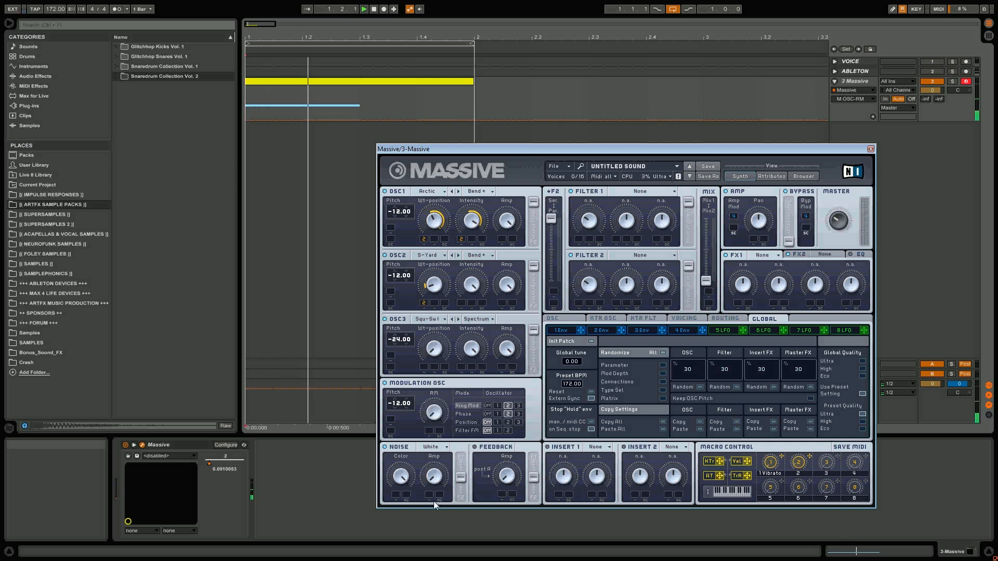
# - Turn ring modulation off and apply Position modulation to oscillator 1, adjusting its amount
pyautogui.click(490, 405)
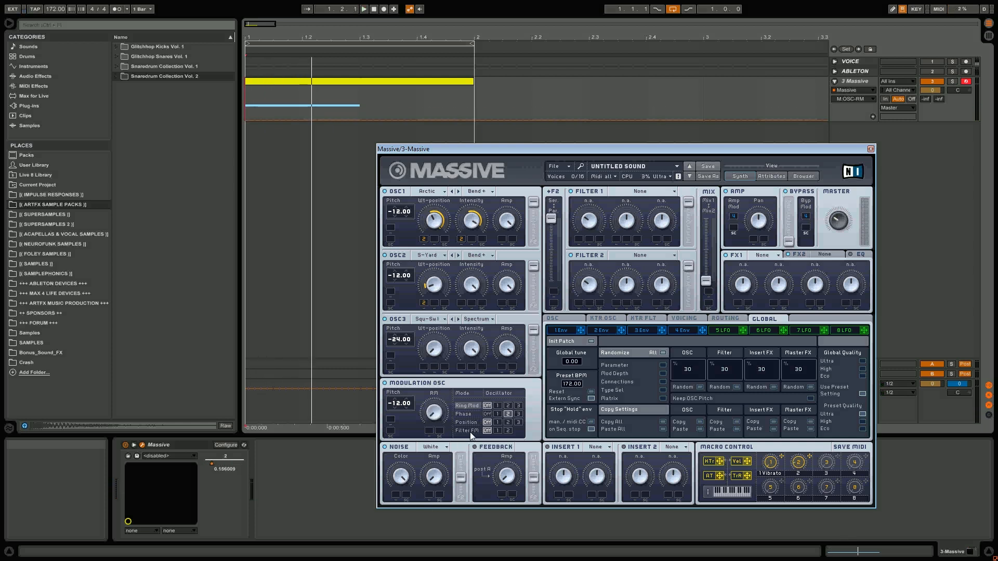
pyautogui.click(497, 422)
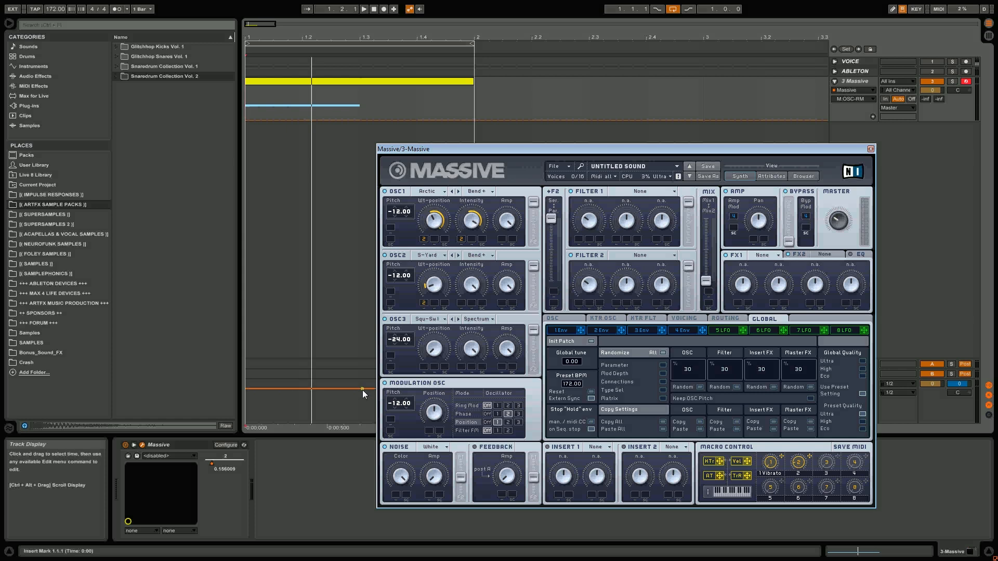
pyautogui.moveTo(433, 413); pyautogui.dragTo(432, 416)
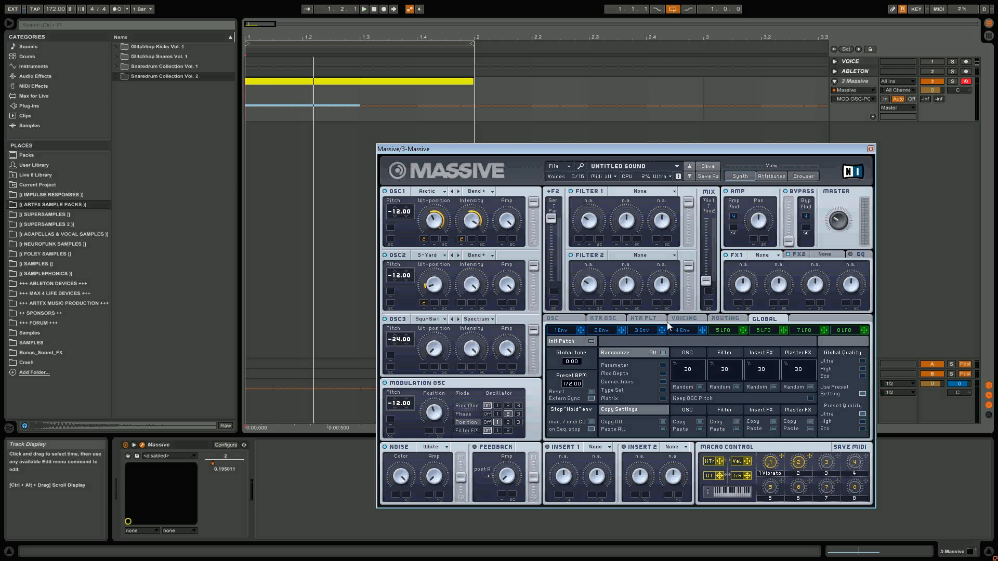
# - Set Massive's unison voice count to 3
pyautogui.click(681, 318)
pyautogui.moveTo(582, 371); pyautogui.dragTo(583, 366)
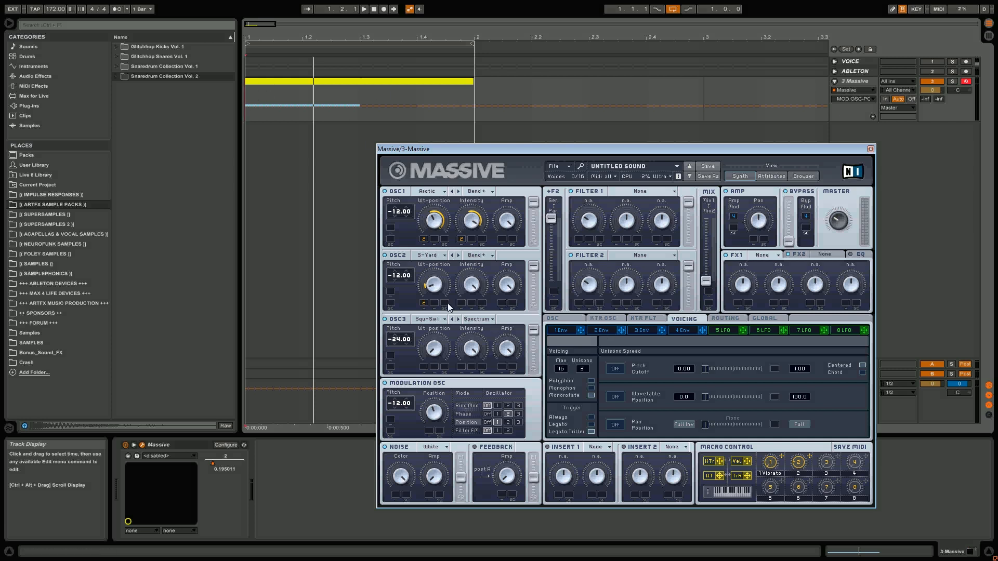
# - Assign macro 3 to the glide Time and name macros 2 and 3 MOD and GLIDE
pyautogui.click(565, 318)
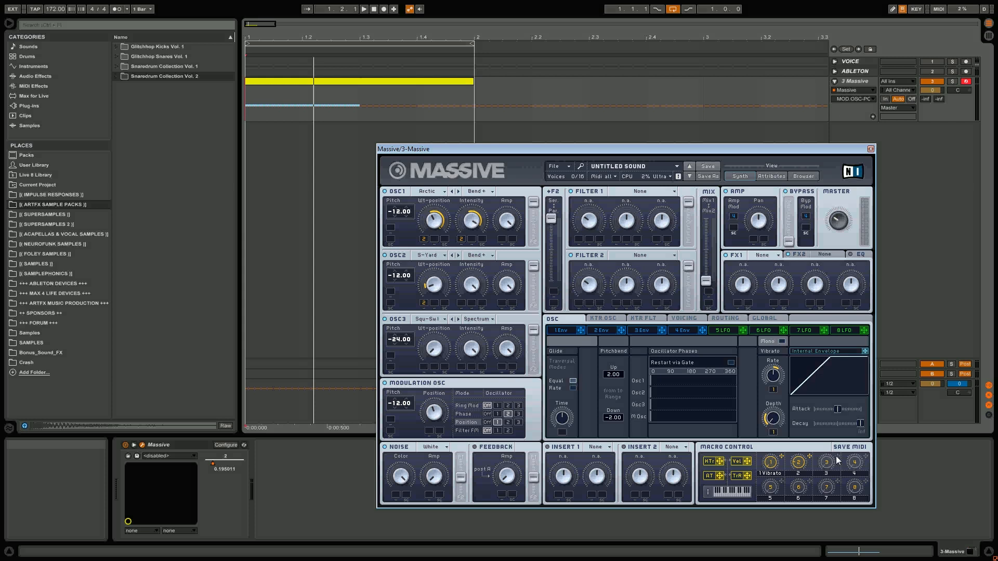
pyautogui.moveTo(599, 470); pyautogui.dragTo(561, 434)
pyautogui.click(801, 469)
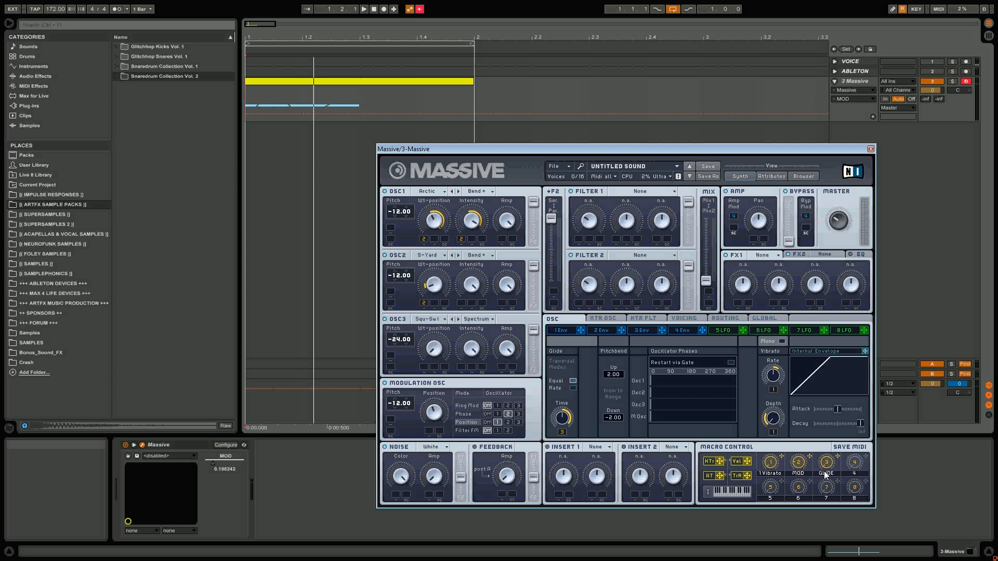
# - Re-enable the overridden automation and play back the loop to hear the MOD macro sweep
pyautogui.click(419, 8)
pyautogui.press('space')
pyautogui.press('space')
pyautogui.press('space')
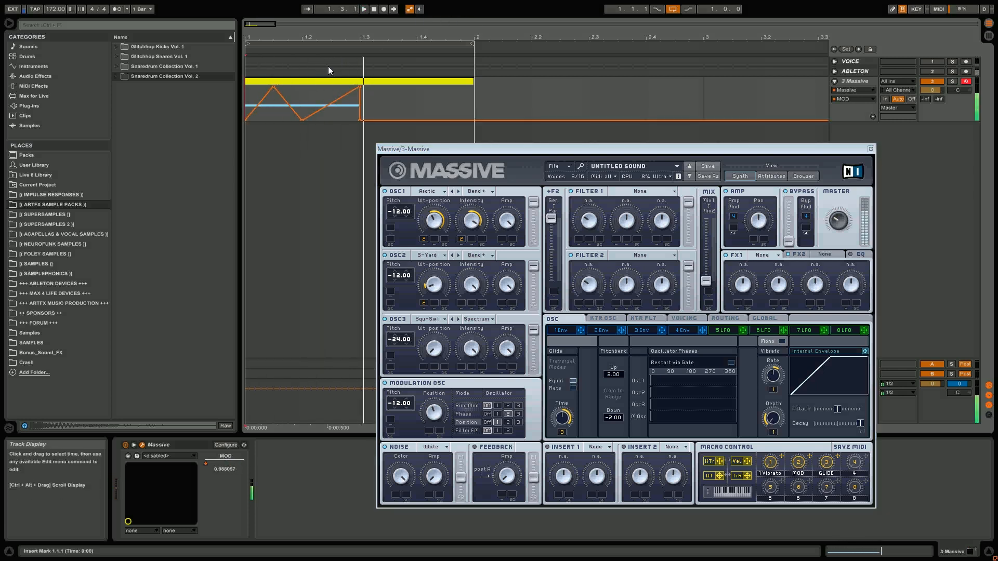
# - Adjust the modulation oscillator's Phase amount slightly by ear during playback
pyautogui.click(464, 414)
pyautogui.moveTo(436, 410); pyautogui.dragTo(438, 406)
pyautogui.press('space')
pyautogui.press('space')
pyautogui.press('space')
pyautogui.press('space')
pyautogui.press('space')
pyautogui.press('space')
# - Turn the modulation oscillator's Phase modulation off and audition the loop without it
pyautogui.click(488, 413)
pyautogui.press('space')
pyautogui.press('space')
pyautogui.press('space')
pyautogui.press('space')
# - Apply the modulation oscillator's Phase modulation to oscillator 1 and fine-tune its amount during playback
pyautogui.click(497, 413)
pyautogui.press('space')
pyautogui.press('space')
pyautogui.moveTo(440, 410); pyautogui.dragTo(441, 410)
pyautogui.press('space')
pyautogui.press('space')
pyautogui.press('space')
pyautogui.press('space')
pyautogui.press('space')
pyautogui.press('space')
# - Try Phase modulation on oscillator 2 during playback, and return it to oscillator 1
pyautogui.click(500, 421)
pyautogui.press('space')
pyautogui.press('space')
pyautogui.click(507, 415)
pyautogui.press('space')
pyautogui.click(497, 413)
pyautogui.press('space')
pyautogui.press('space')
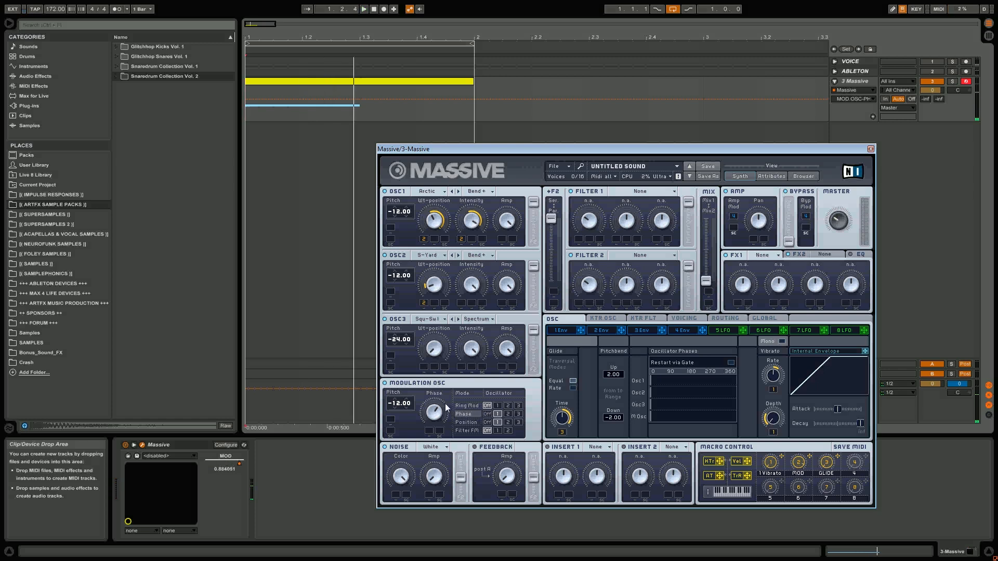
# - Apply ring modulation to oscillator 2 and raise the RM amount while auditioning the loop
pyautogui.click(507, 405)
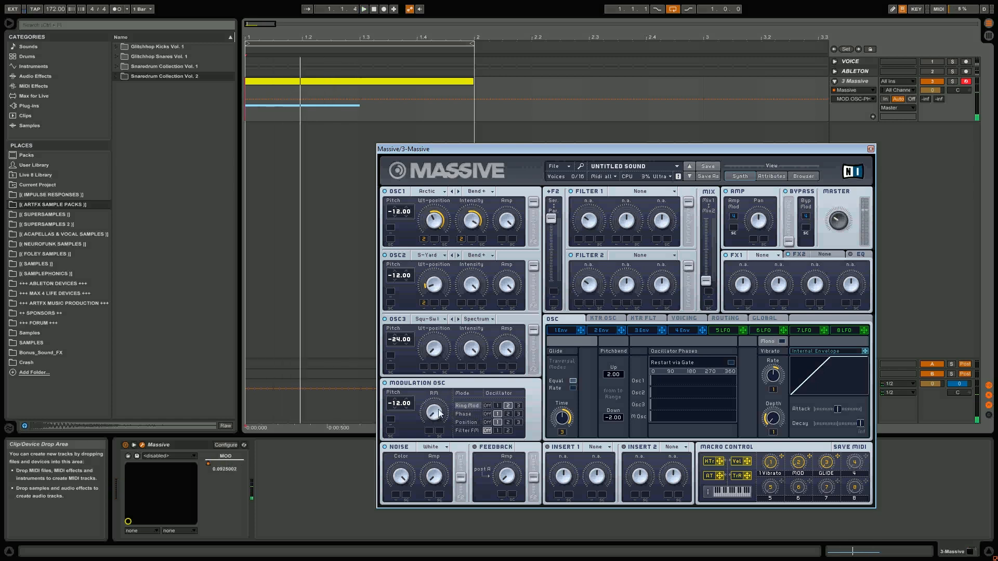
pyautogui.press('space')
pyautogui.moveTo(441, 411); pyautogui.dragTo(441, 371)
pyautogui.press('space')
pyautogui.press('space')
pyautogui.press('space')
pyautogui.press('space')
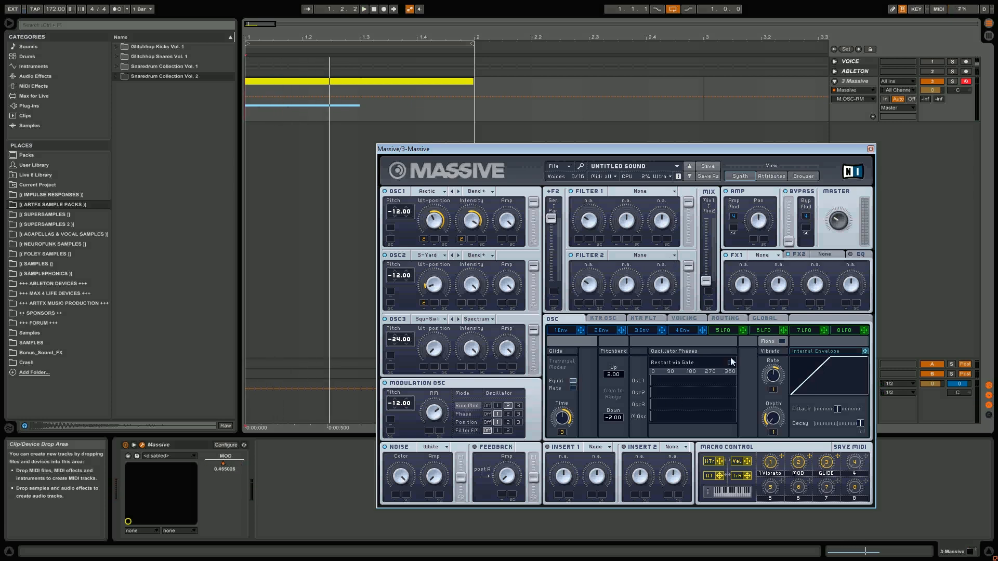
# - Enable Restart via Gate with oscillator 1's phase at about 180 and oscillators 2 and 3 at 0, and lower the master volume slightly
pyautogui.press('space')
pyautogui.press('space')
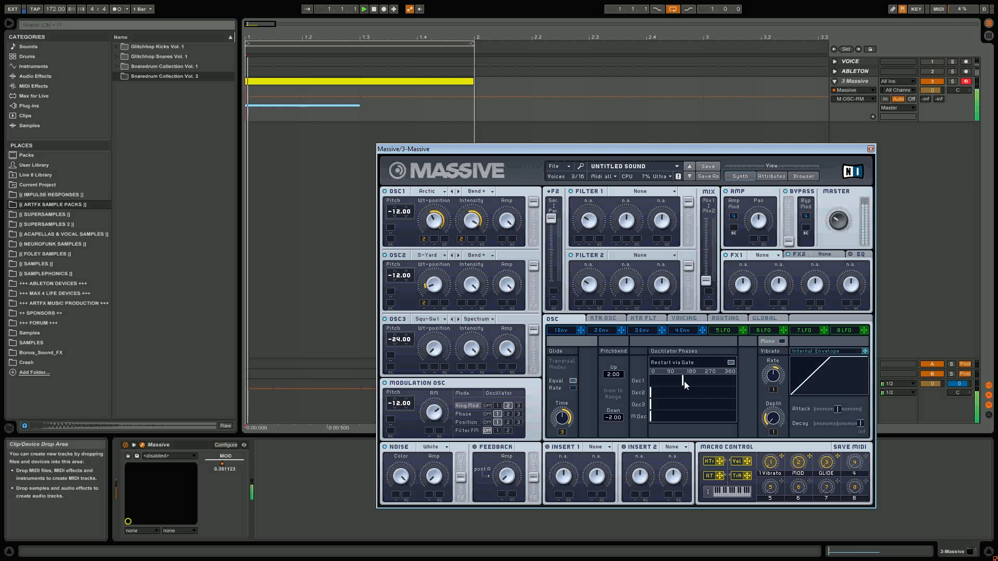
pyautogui.moveTo(849, 220); pyautogui.dragTo(850, 233)
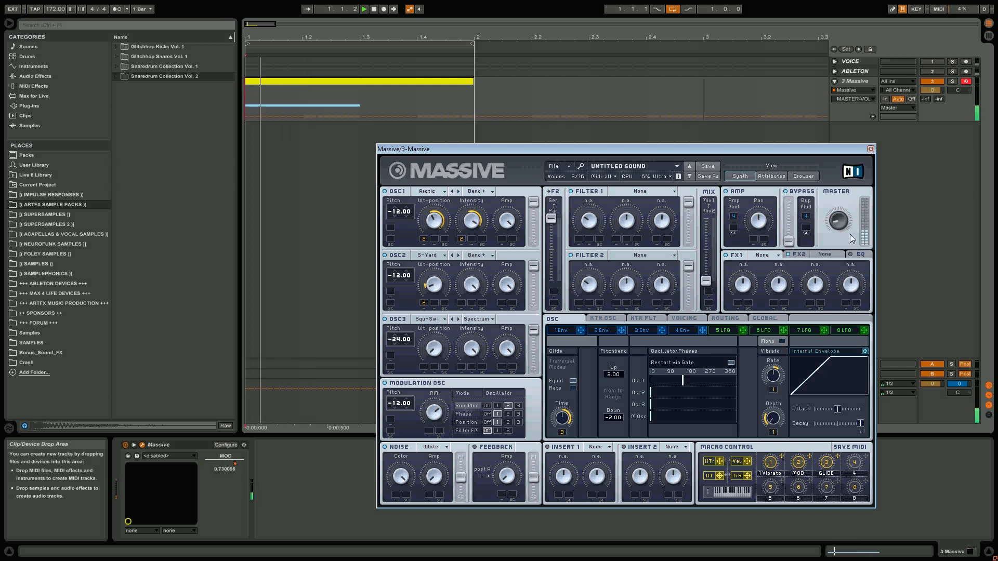
pyautogui.click(690, 382)
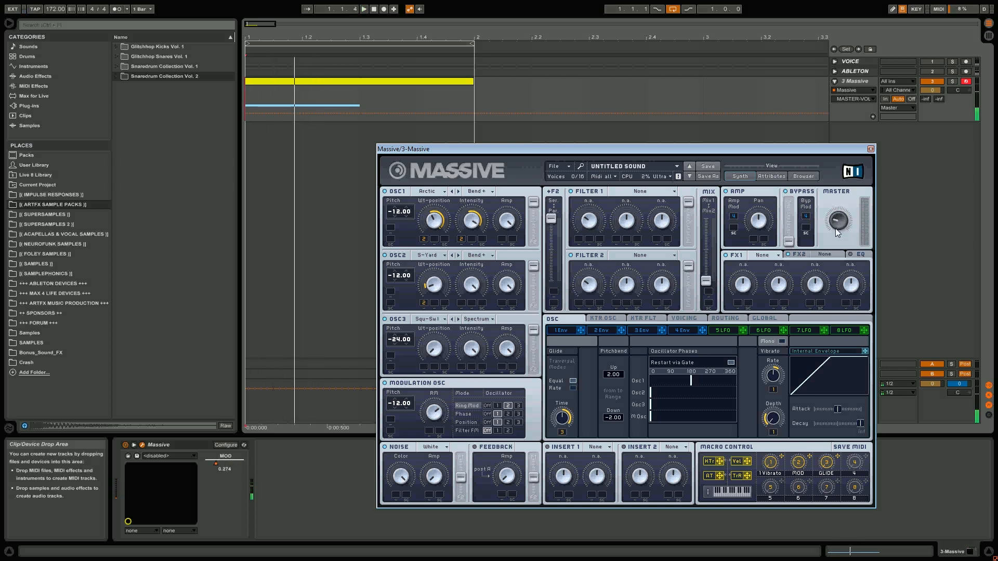
pyautogui.moveTo(662, 394)
pyautogui.mouseDown()
pyautogui.moveTo(734, 392)
pyautogui.moveTo(520, 400)
pyautogui.mouseUp()
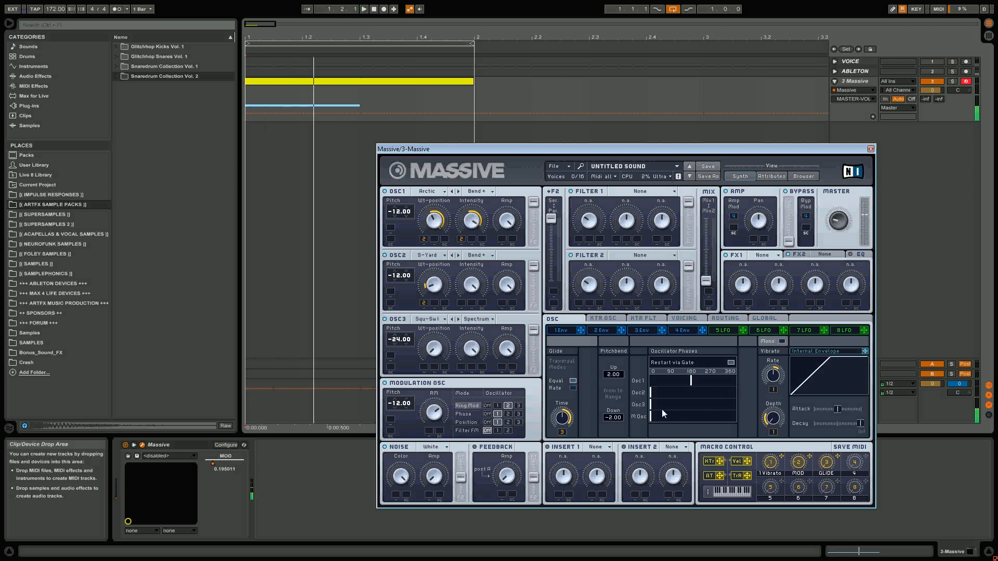
pyautogui.moveTo(657, 408)
pyautogui.mouseDown()
pyautogui.moveTo(735, 407)
pyautogui.moveTo(650, 416)
pyautogui.moveTo(663, 420)
pyautogui.moveTo(736, 415)
pyautogui.moveTo(571, 415)
pyautogui.mouseUp()
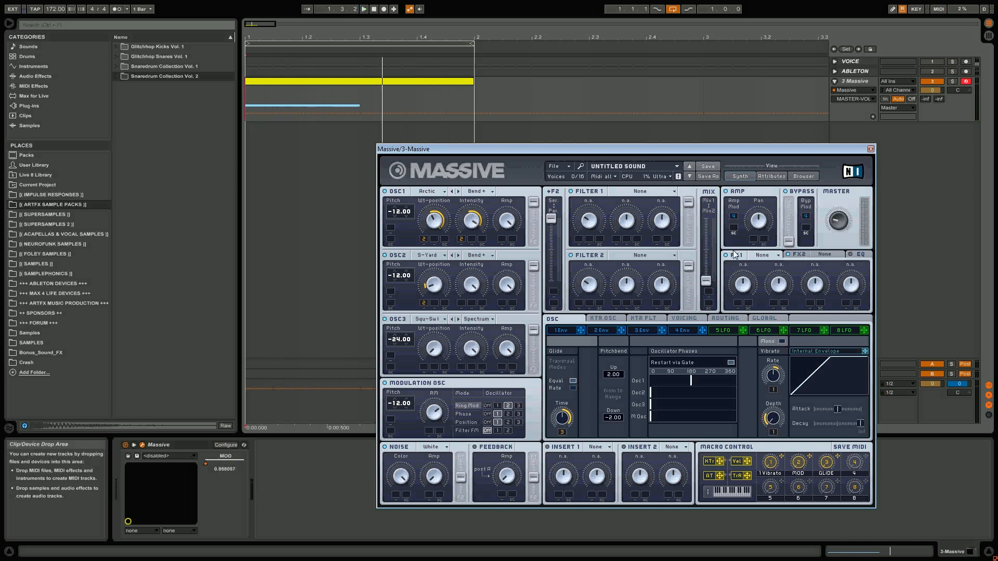
# - Load the T Tube effect in FX1 and lower its Dry/Wet and Drive during playback
pyautogui.click(762, 257)
pyautogui.click(773, 356)
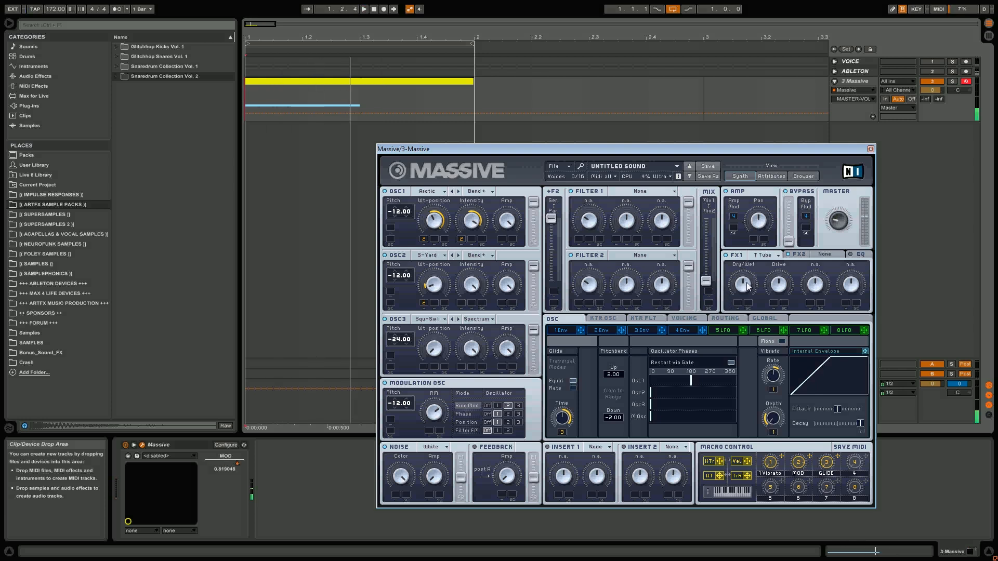
pyautogui.moveTo(775, 283); pyautogui.dragTo(774, 291)
pyautogui.press('space')
pyautogui.press('space')
pyautogui.press('space')
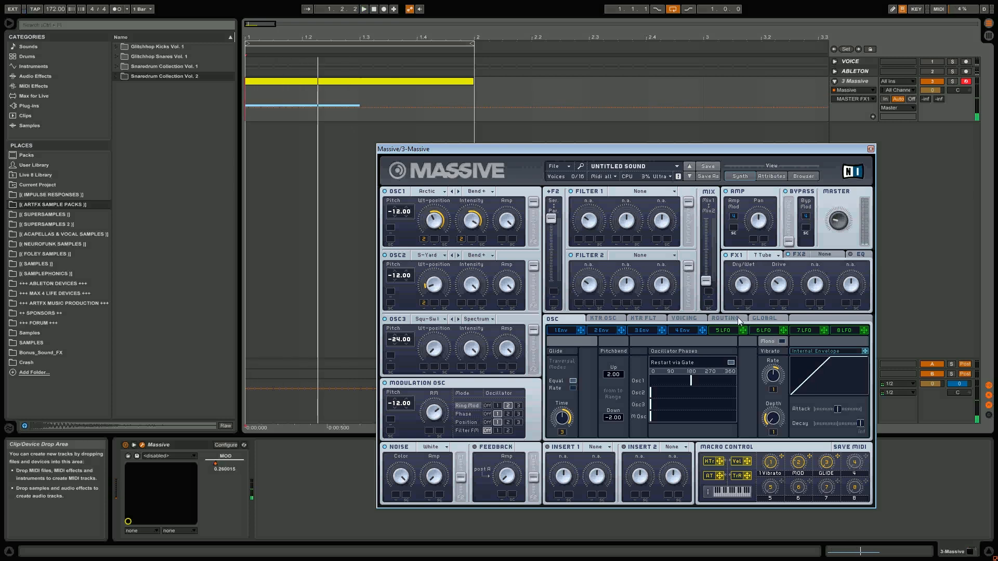
# - Load the Dimension Expander in FX2, lower its Dry/Wet amount and Size, and audition the loop
pyautogui.click(825, 255)
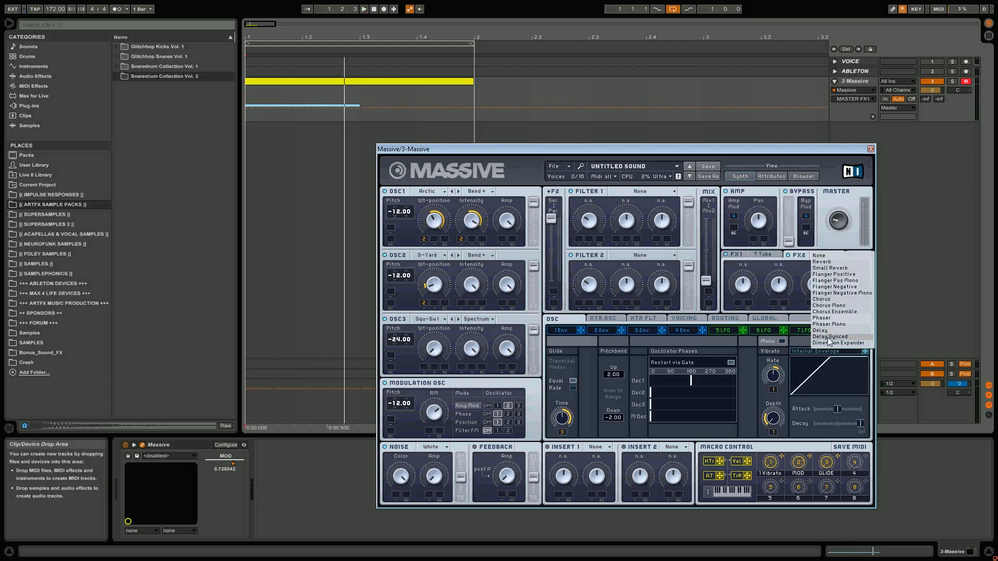
pyautogui.click(831, 336)
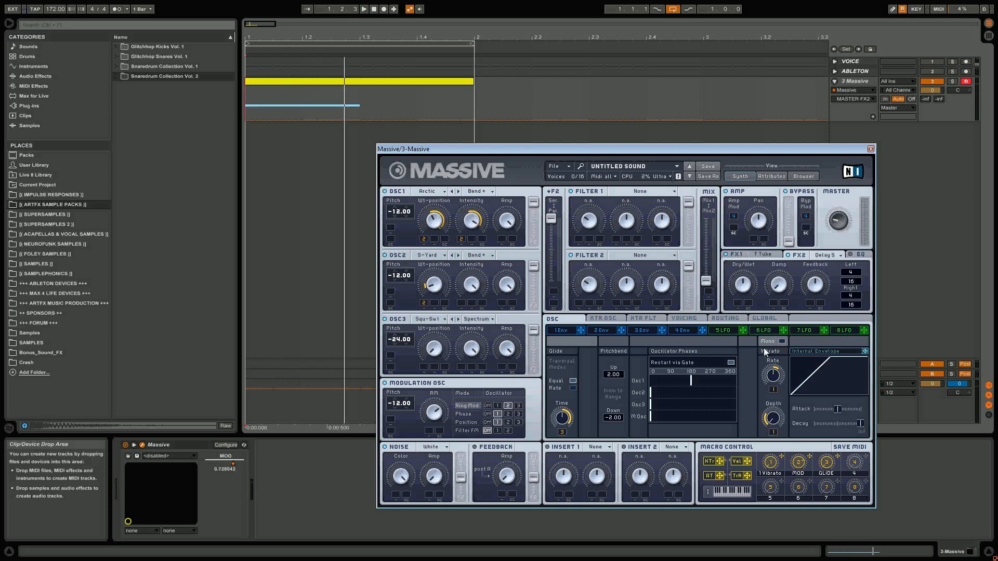
pyautogui.click(833, 259)
pyautogui.click(827, 339)
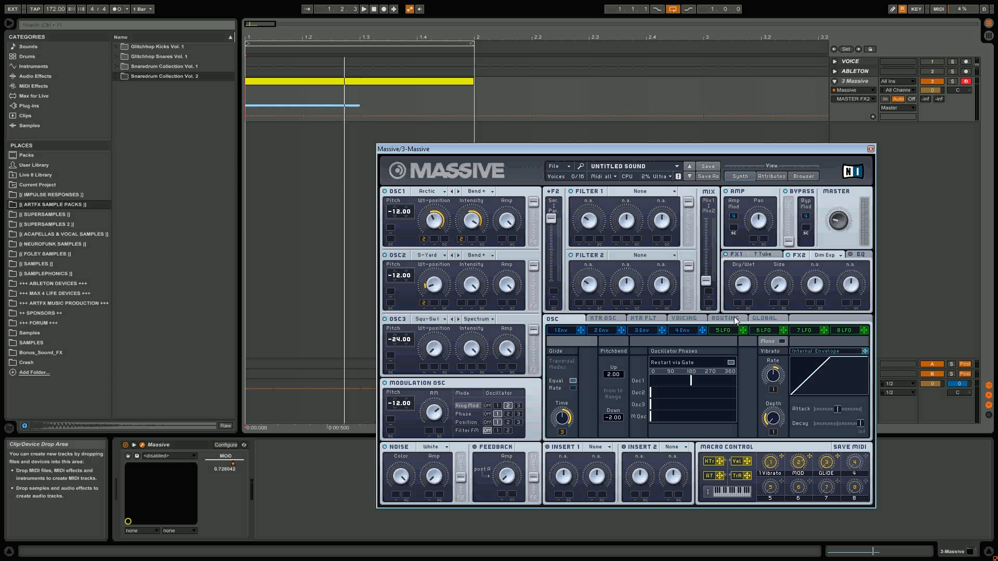
pyautogui.press('space')
pyautogui.press('space')
# - Set Filter 1 to Double Notch with macro 2 modulating its lowered Cutoff, and reduce the Resonance
pyautogui.click(629, 191)
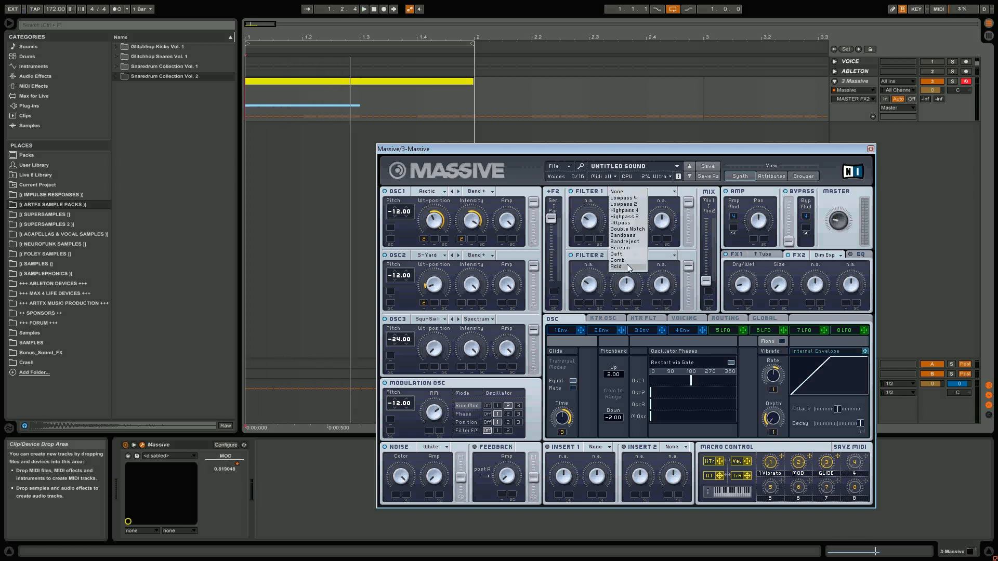
pyautogui.click(627, 229)
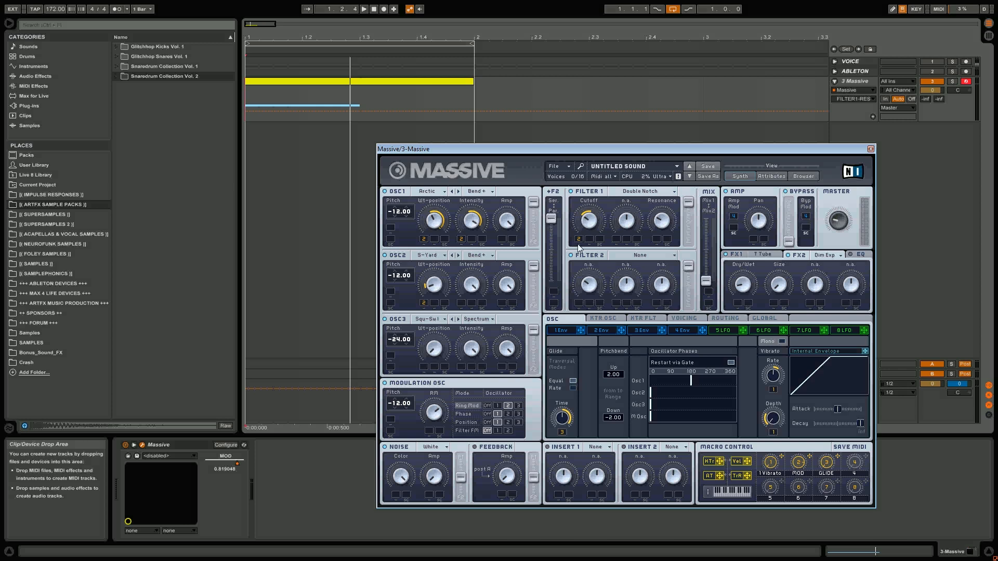
pyautogui.moveTo(590, 223); pyautogui.dragTo(583, 242)
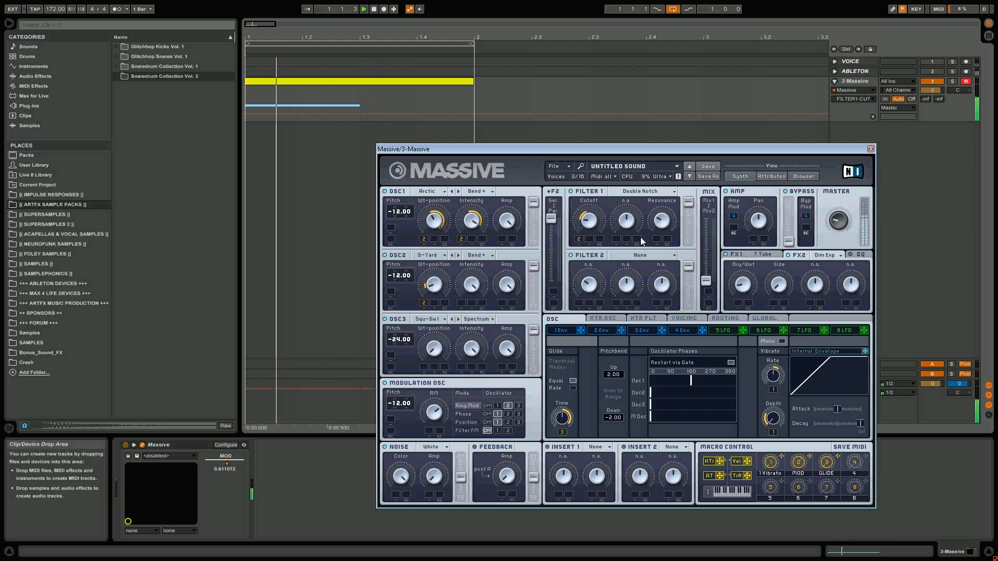
# - Set Filter 2 to Bandpass and modulate its Cutoff with macro 2
pyautogui.click(630, 256)
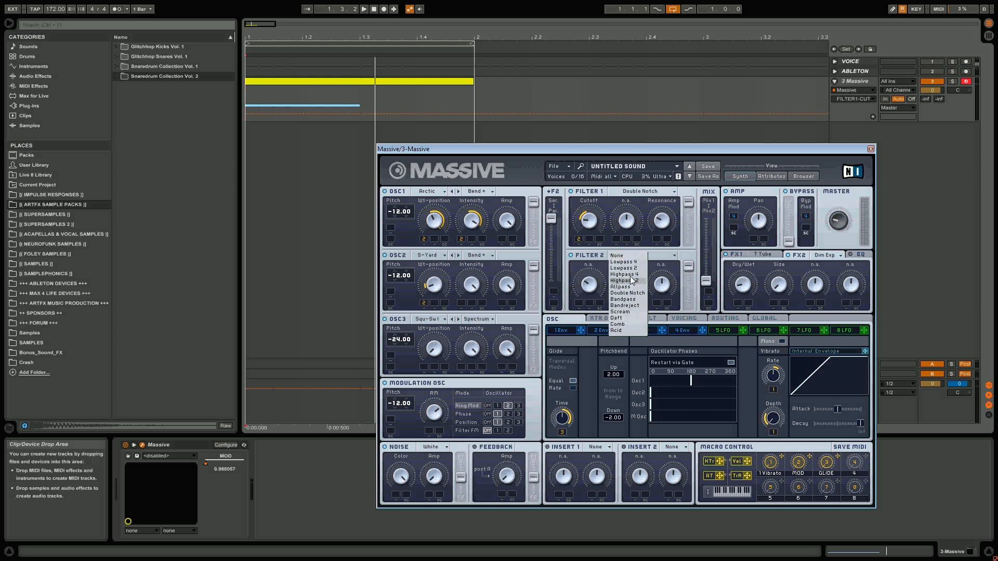
pyautogui.click(627, 300)
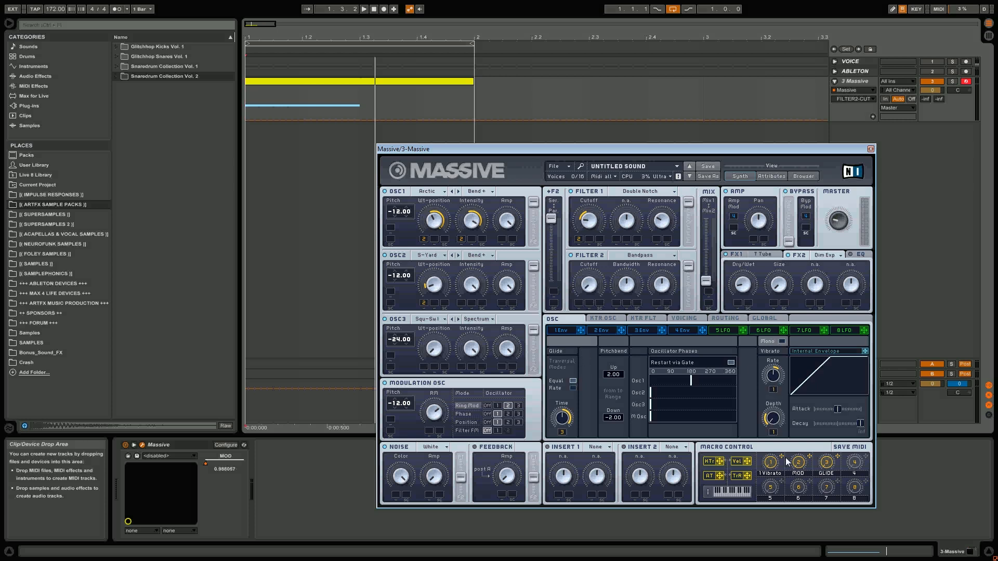
pyautogui.moveTo(810, 457); pyautogui.dragTo(591, 255)
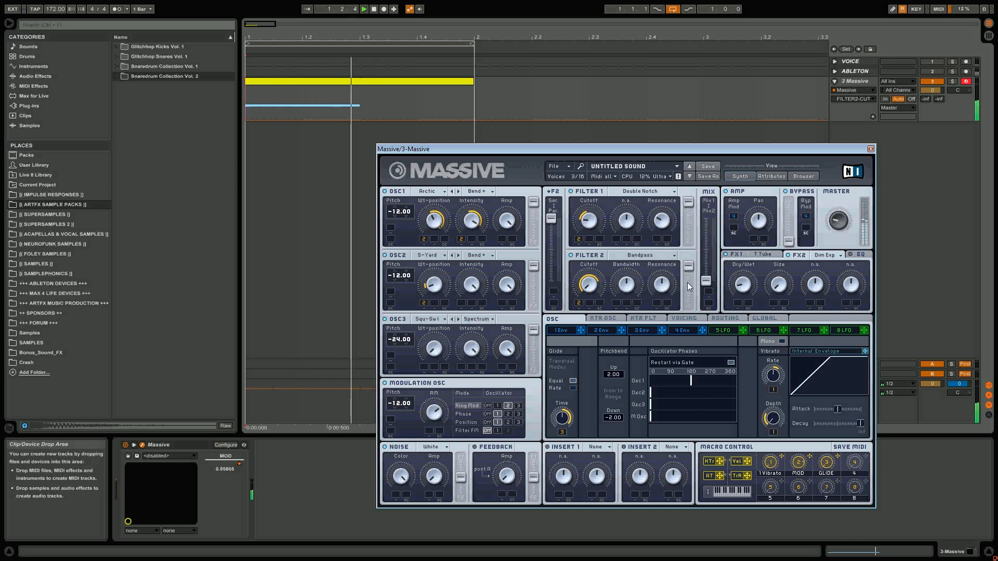
# - Lower Filter 2's Resonance by ear during playback
pyautogui.moveTo(660, 285); pyautogui.dragTo(649, 309)
pyautogui.press('space')
pyautogui.press('space')
pyautogui.press('space')
pyautogui.press('space')
pyautogui.press('space')
pyautogui.press('space')
pyautogui.press('space')
pyautogui.press('space')
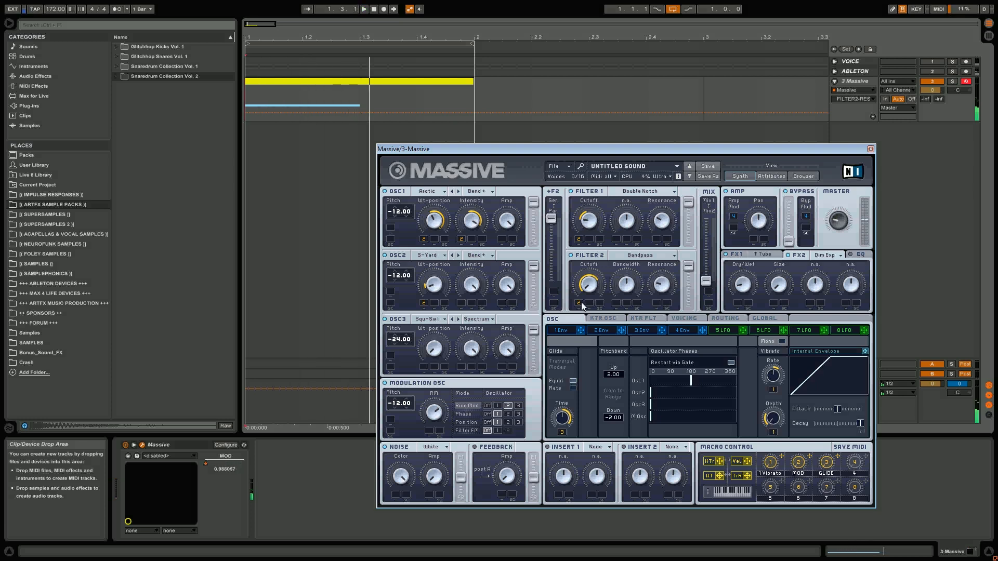
# - Modulate Filter 2's Bandwidth with macro 2 from a lowered starting point, and readjust the Resonance by ear
pyautogui.moveTo(810, 456); pyautogui.dragTo(615, 307)
pyautogui.press('space')
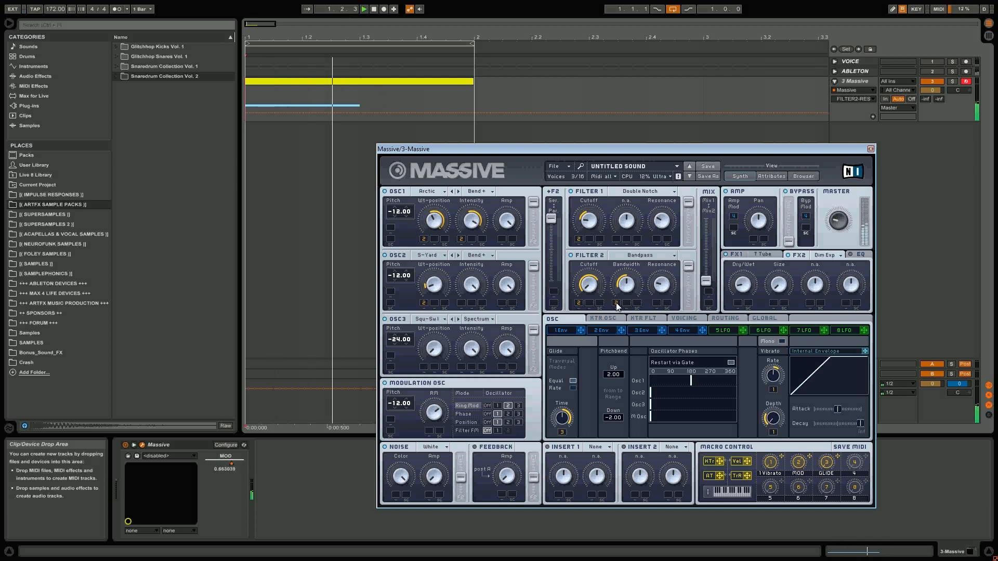
pyautogui.moveTo(625, 310); pyautogui.dragTo(625, 327)
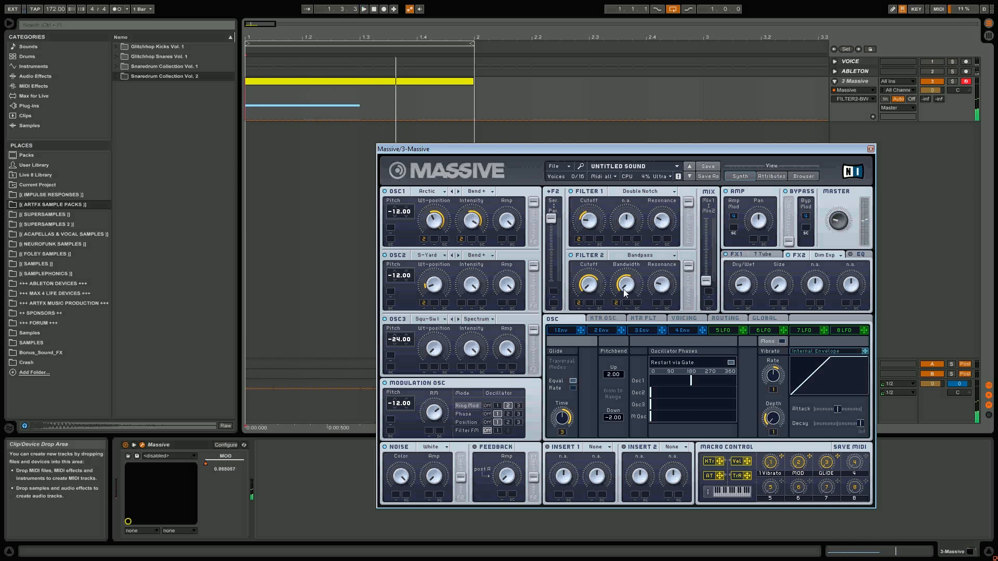
pyautogui.click(658, 288)
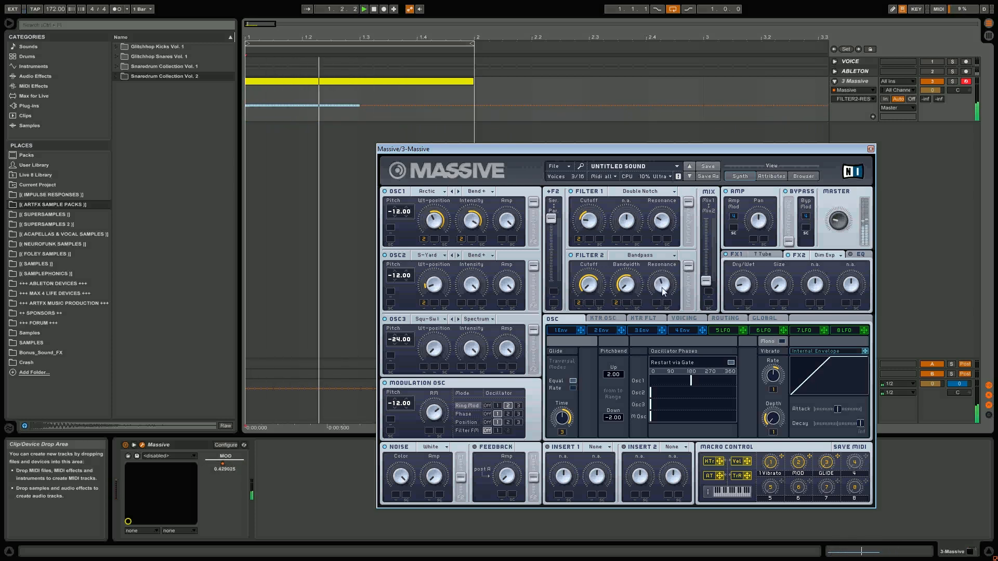
pyautogui.moveTo(662, 288); pyautogui.dragTo(663, 298)
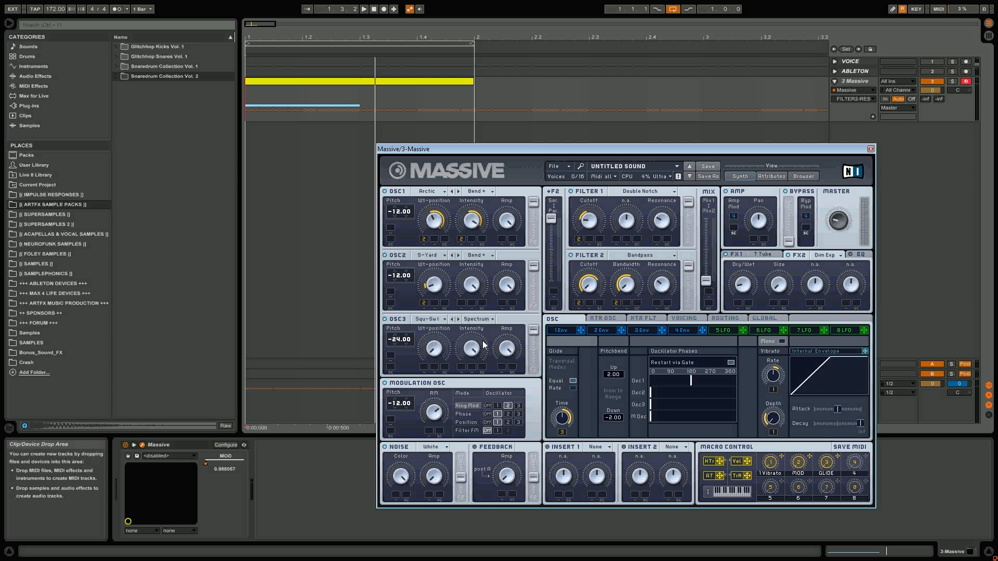
# - Enable the unison spread for Pitch Cutoff at -0.05 and for Wavetable Position, raising the Wavetable Position spread
pyautogui.click(685, 320)
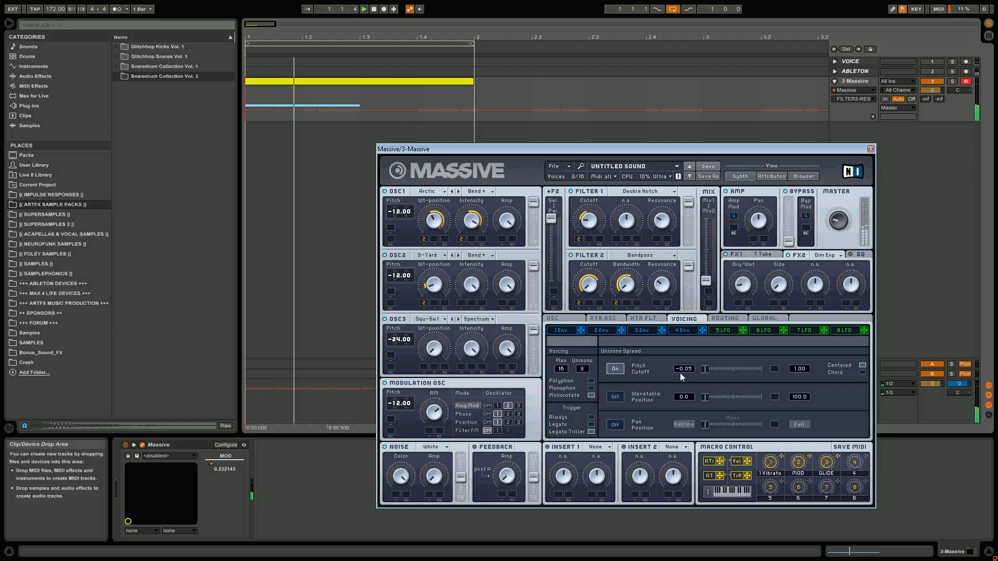
pyautogui.click(580, 320)
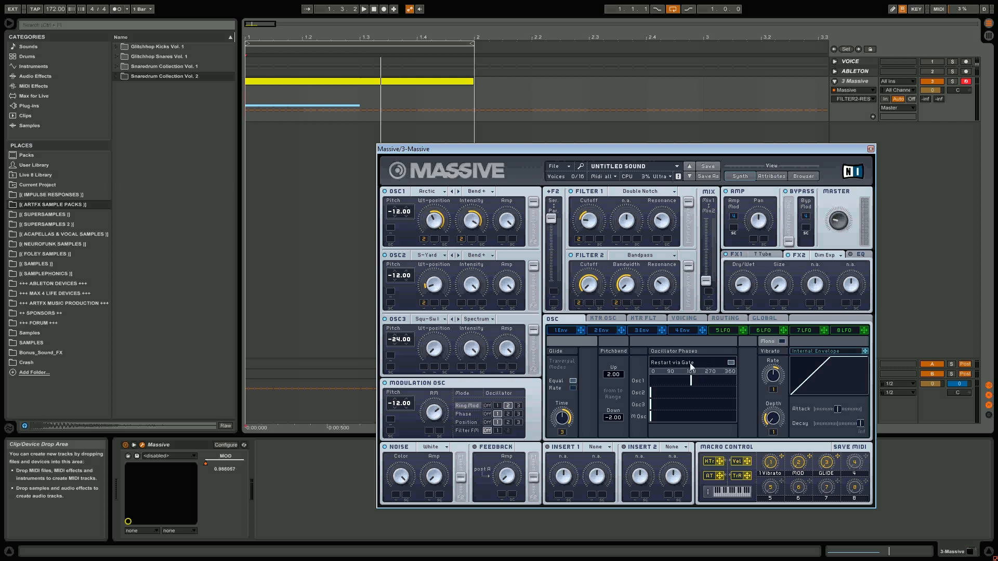
pyautogui.click(673, 318)
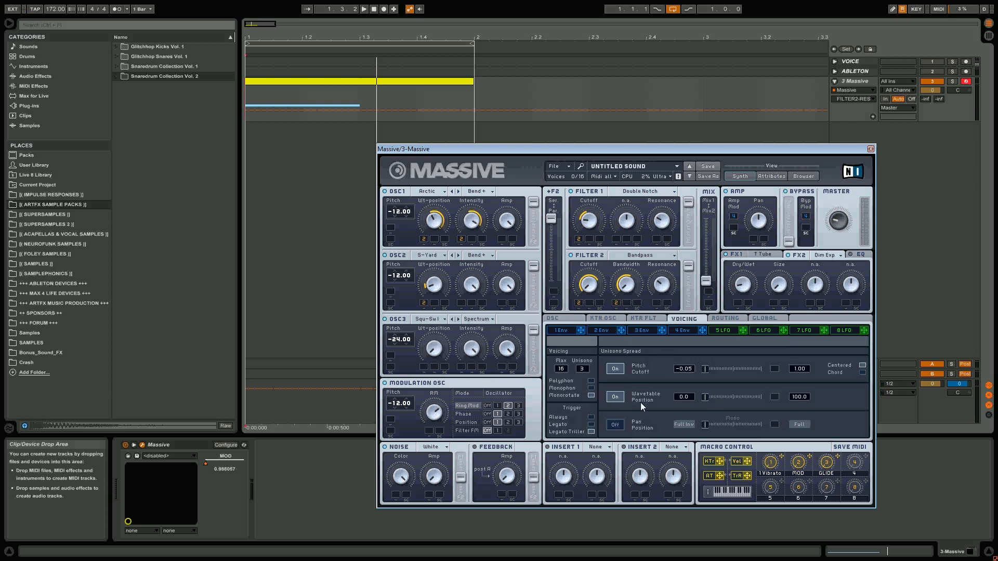
pyautogui.click(706, 396)
pyautogui.moveTo(708, 396)
pyautogui.mouseDown()
pyautogui.moveTo(762, 400)
pyautogui.moveTo(725, 400)
pyautogui.mouseUp()
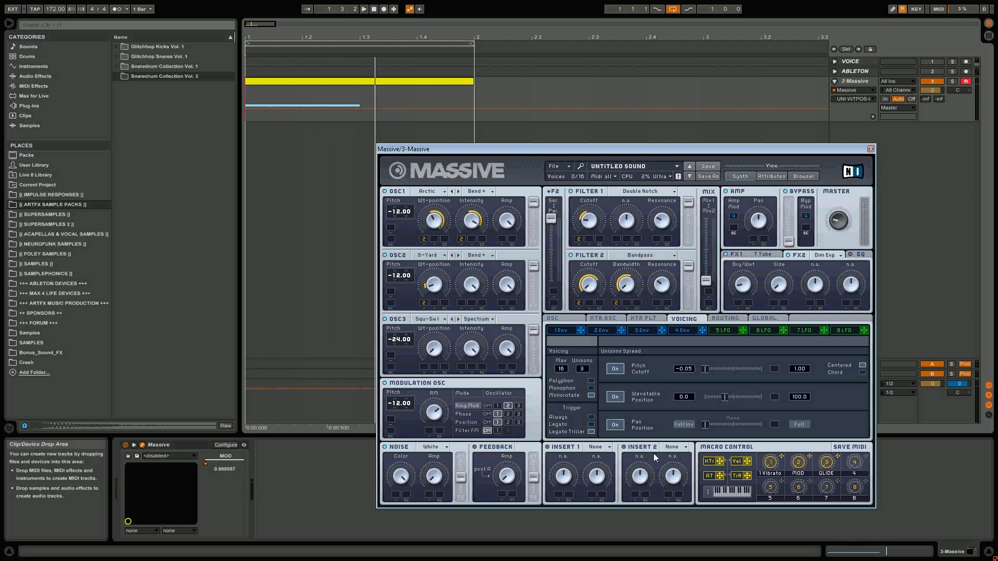
# - Enable the Pan Position unison spread, raise it to about halfway, and audition the loop
pyautogui.moveTo(705, 424); pyautogui.dragTo(741, 425)
pyautogui.press('space')
pyautogui.press('space')
# - Enable the EQ, raise its High Shelf slightly, and adjust the Low Shelf by ear during playback
pyautogui.click(855, 254)
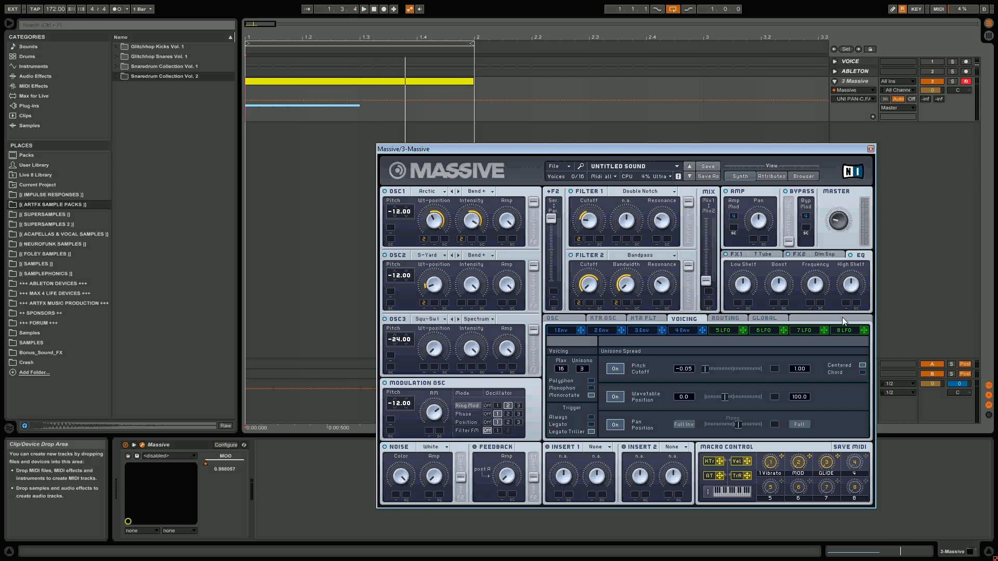
pyautogui.moveTo(856, 287); pyautogui.dragTo(856, 275)
pyautogui.press('space')
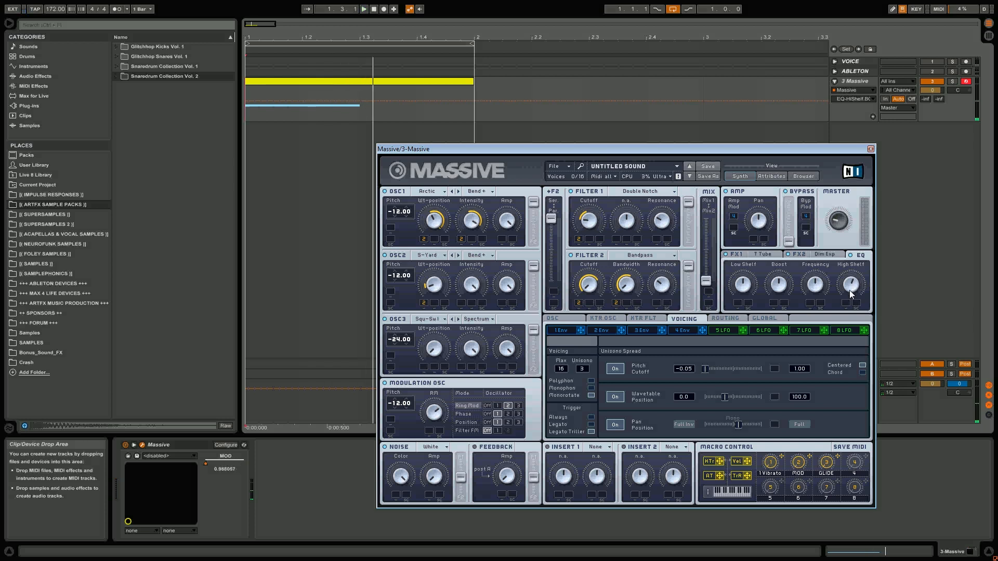
pyautogui.click(749, 278)
pyautogui.moveTo(749, 279)
pyautogui.mouseDown()
pyautogui.moveTo(738, 295)
pyautogui.moveTo(747, 293)
pyautogui.mouseUp()
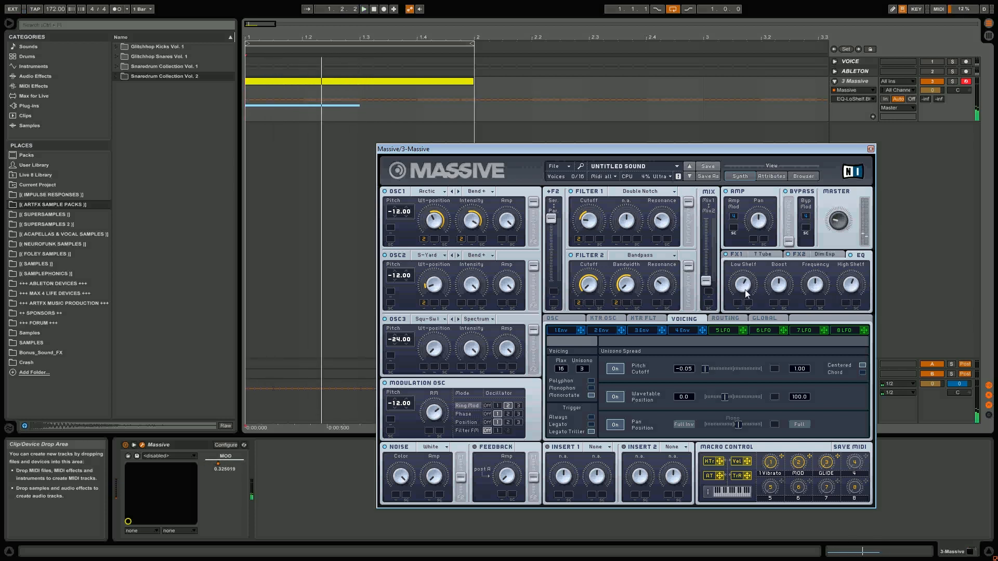
# - Modulate the Massive EQ's Frequency upward with macro 2, checking the Boost and auditioning the loop
pyautogui.click(819, 286)
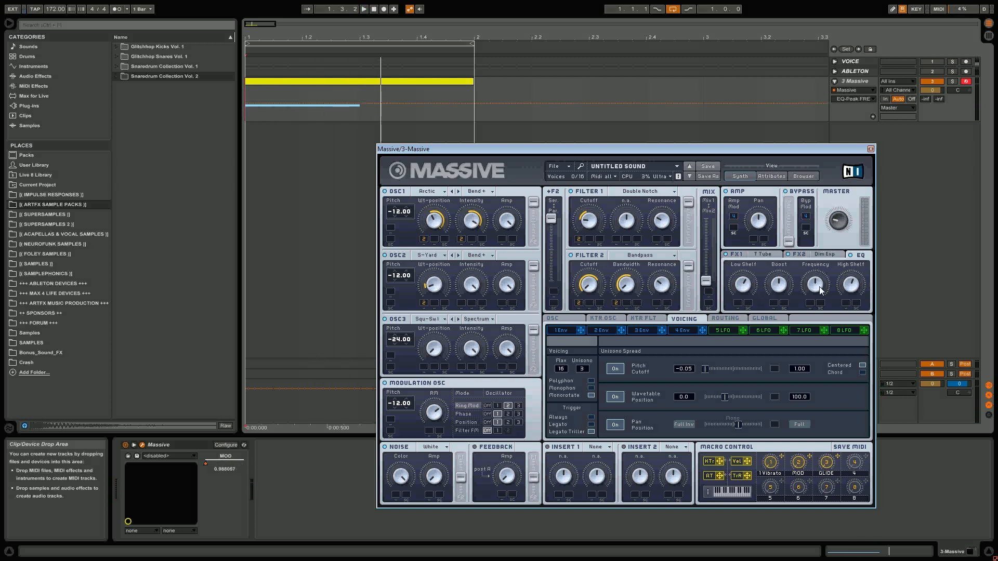
pyautogui.click(774, 283)
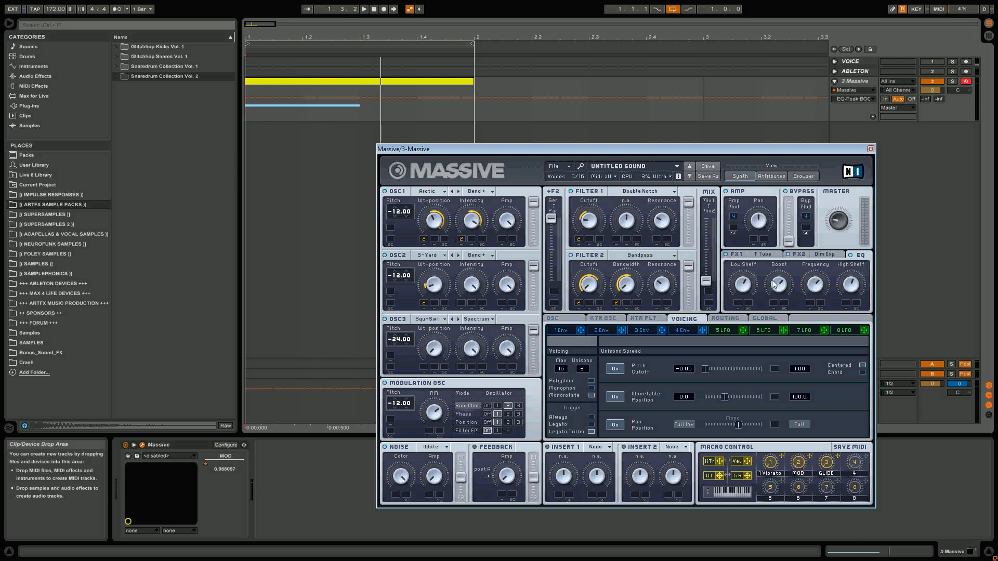
pyautogui.click(809, 281)
pyautogui.press('space')
pyautogui.press('space')
pyautogui.moveTo(810, 457); pyautogui.dragTo(811, 297)
pyautogui.press('space')
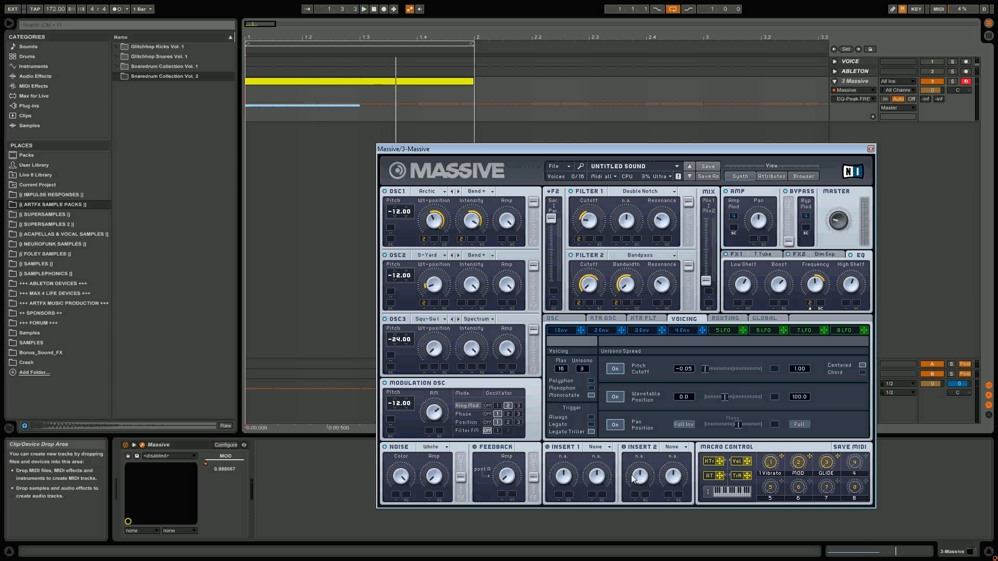
# - Raise the Noise Amp slightly, and adjust the Feedback Amp by ear
pyautogui.moveTo(435, 476); pyautogui.dragTo(486, 451)
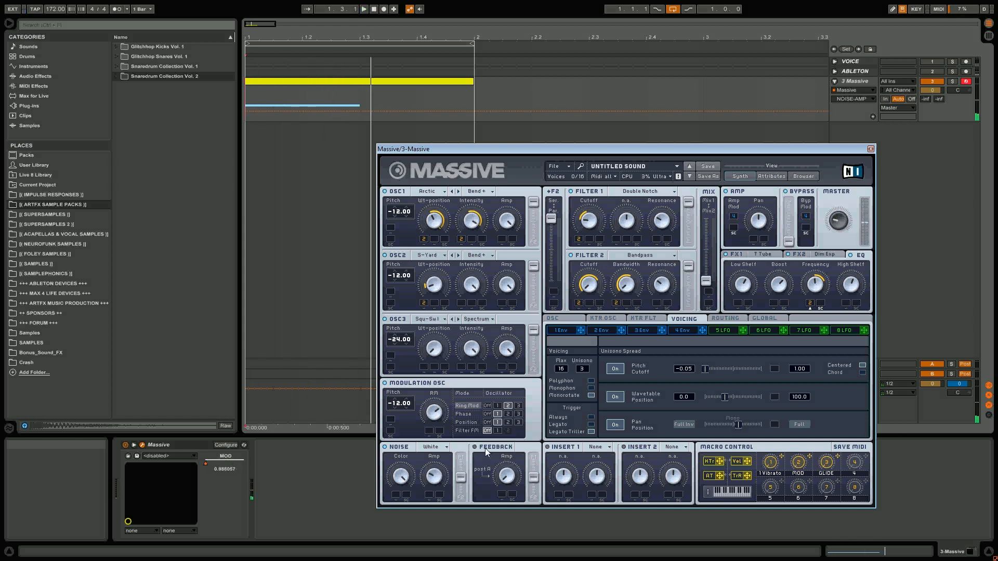
pyautogui.click(509, 481)
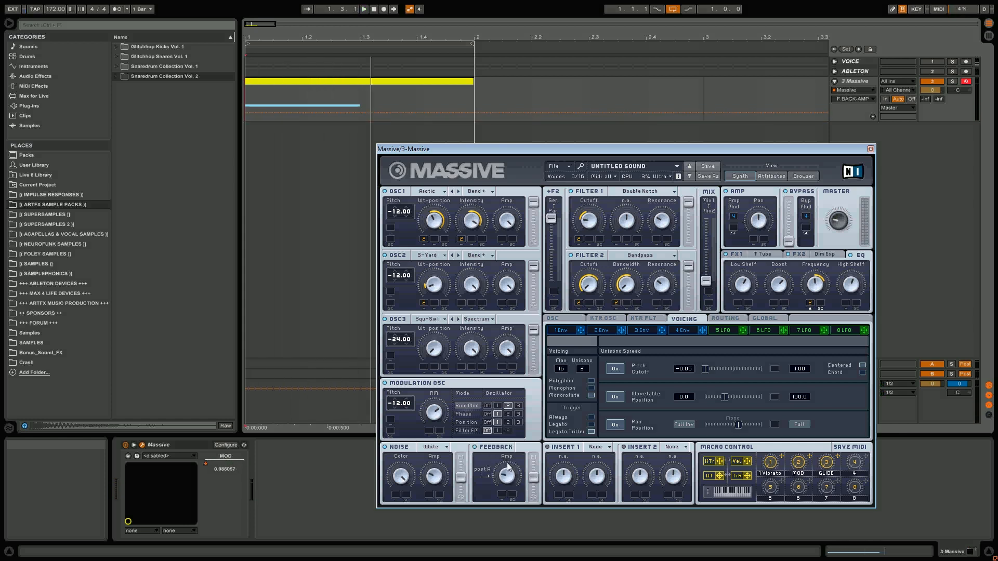
pyautogui.moveTo(507, 462); pyautogui.dragTo(509, 481)
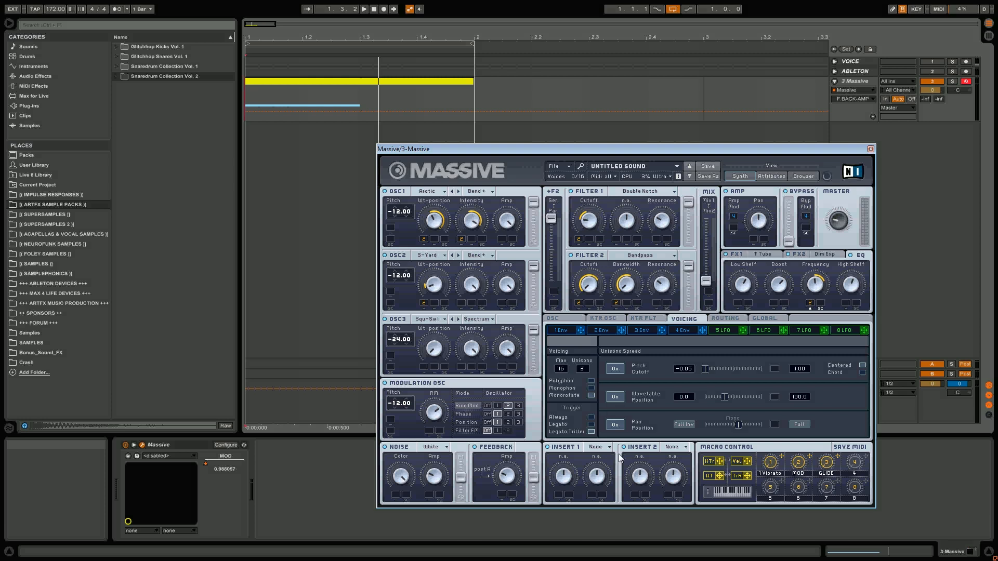
# - Try the feedback tap before Amp/Pan in the routing, and return it to the position after Amp/Pan
pyautogui.click(723, 319)
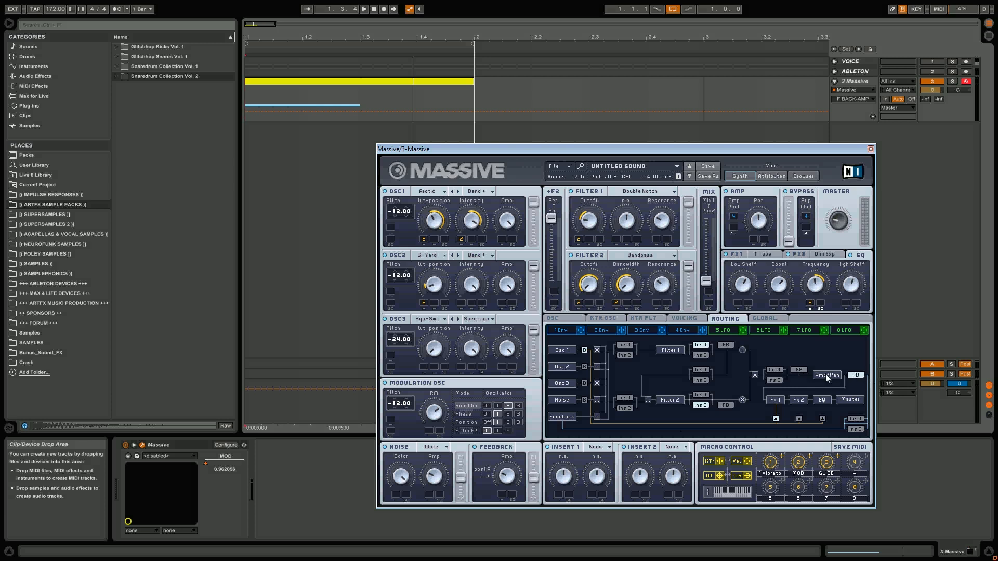
pyautogui.click(799, 370)
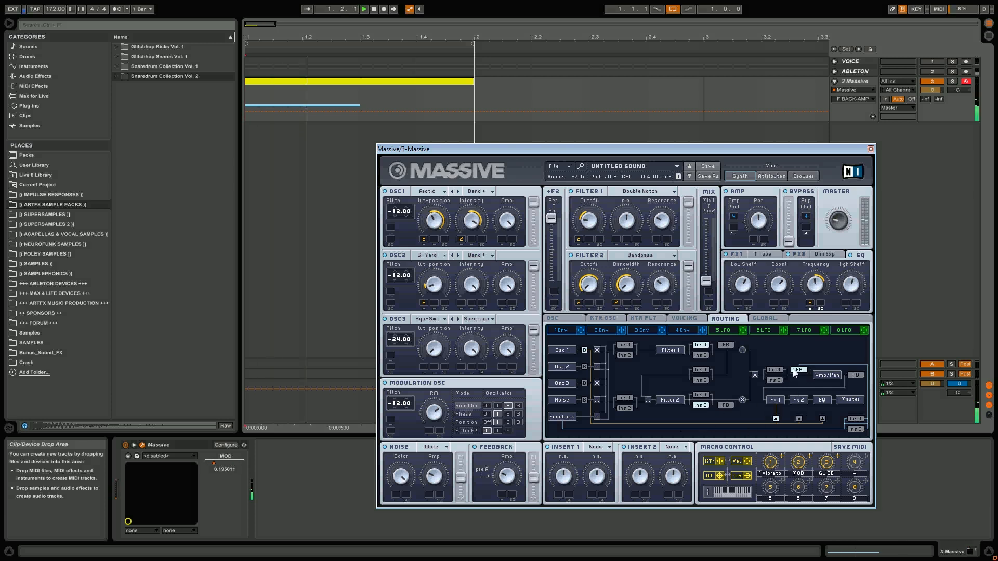
pyautogui.click(854, 376)
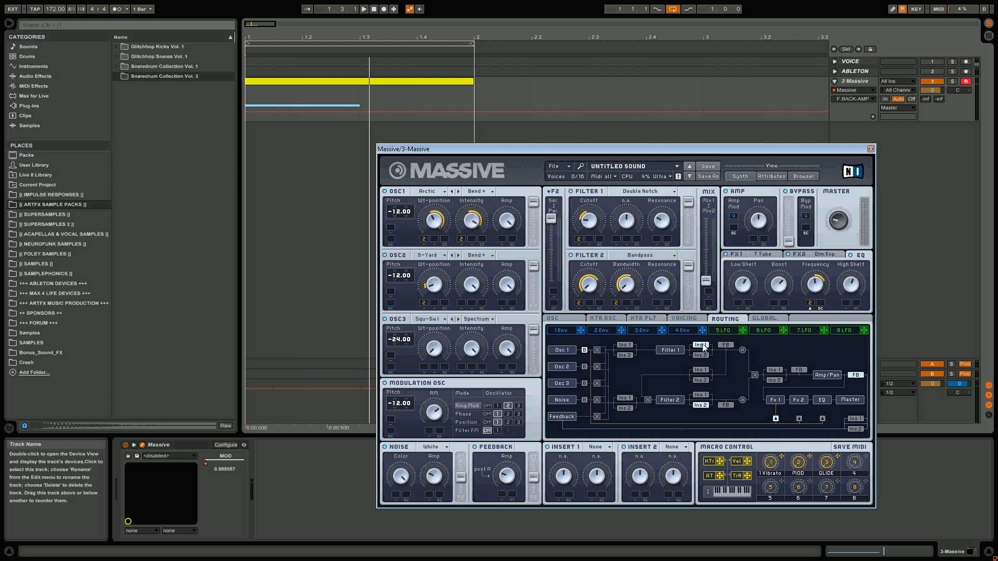
# - Load the S Shaper into Insert 1, adjust its Dry/Wet and Drive by ear, and compare the loop with the insert off and on
pyautogui.click(603, 446)
pyautogui.click(611, 485)
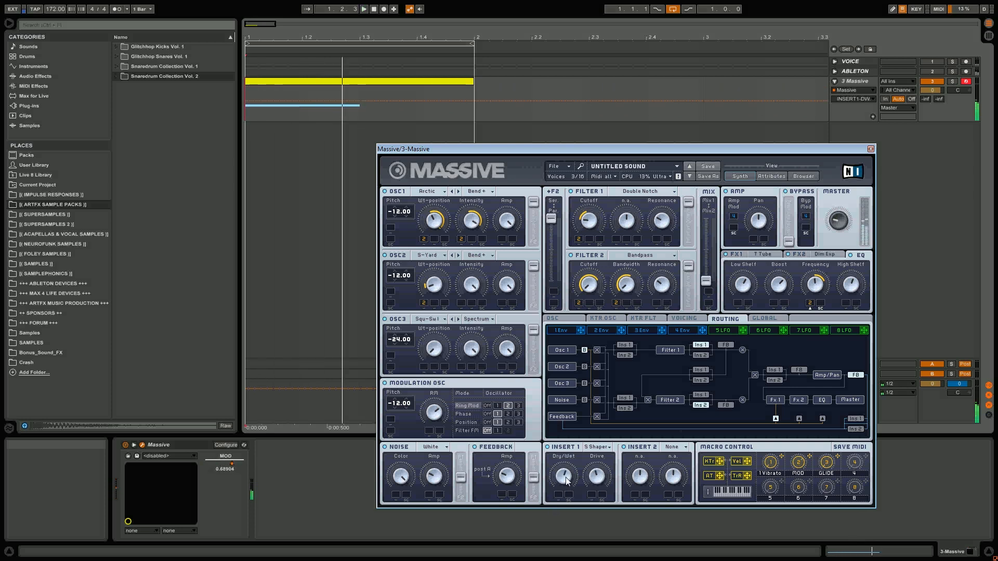
pyautogui.click(547, 447)
pyautogui.press('space')
pyautogui.click(553, 447)
pyautogui.press('space')
pyautogui.press('space')
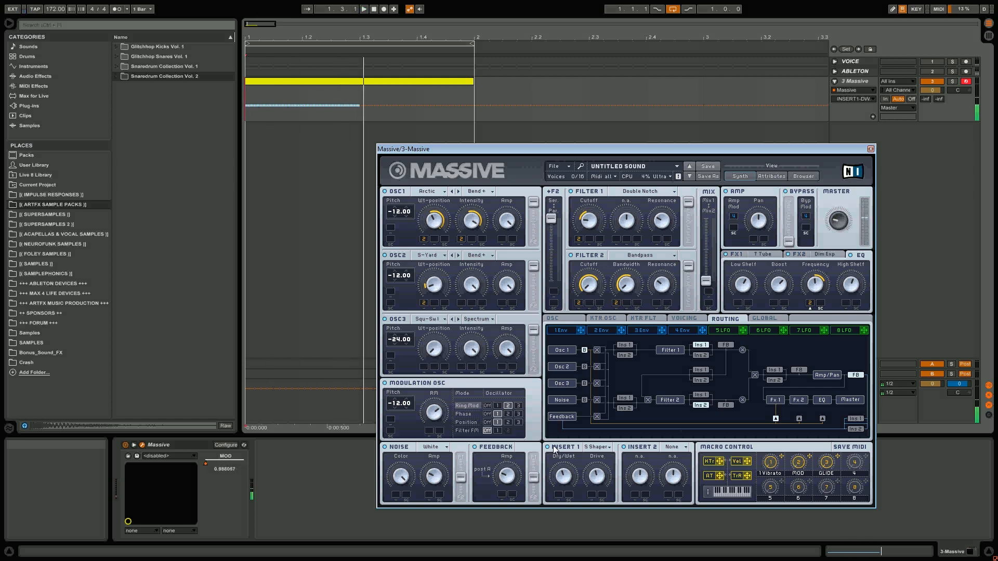
# - Load the P Shaper into Insert 2, and adjust its Drive and Dry/Wet by ear while auditioning the loop
pyautogui.click(671, 448)
pyautogui.press('space')
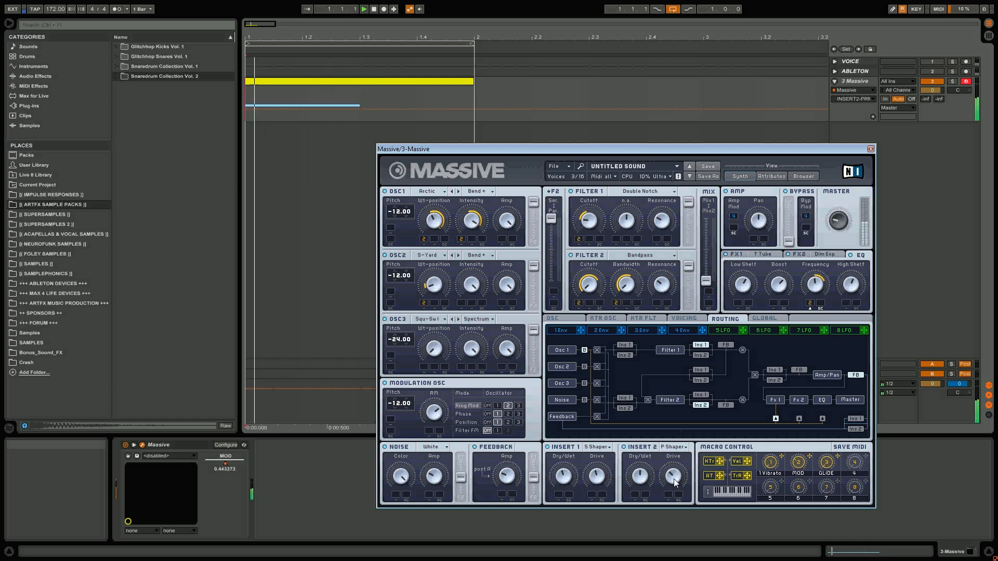
pyautogui.press('space')
pyautogui.moveTo(641, 479); pyautogui.dragTo(636, 478)
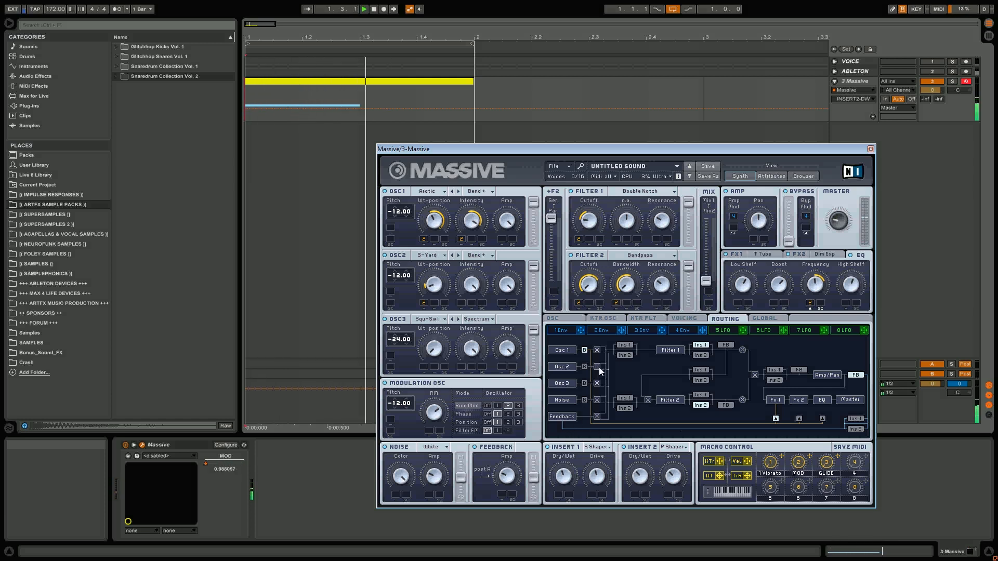
pyautogui.press('space')
# - Fine-tune Filter 1's Resonance and Filter 2's Bandwidth by ear, and close the Massive window
pyautogui.click(663, 223)
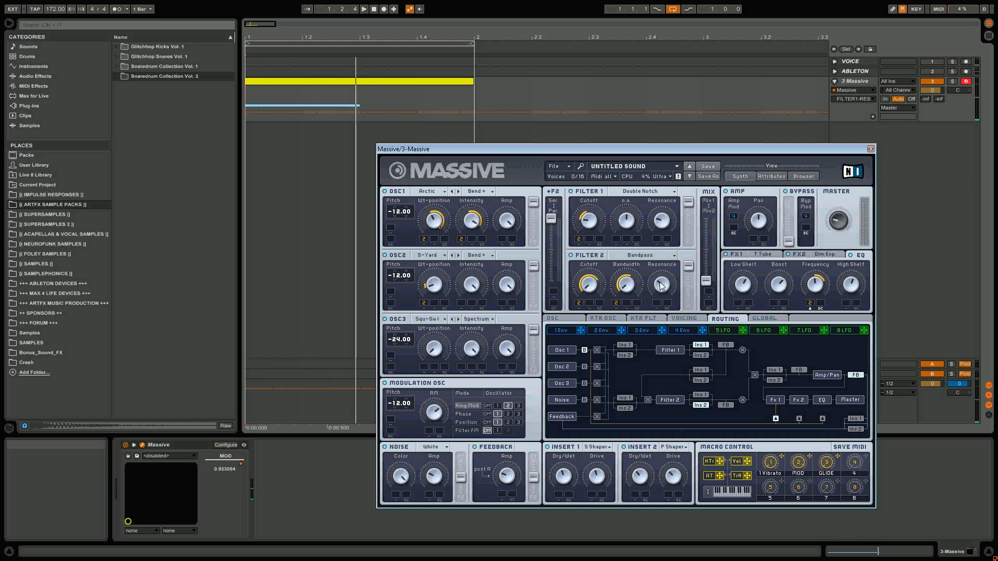
pyautogui.click(630, 291)
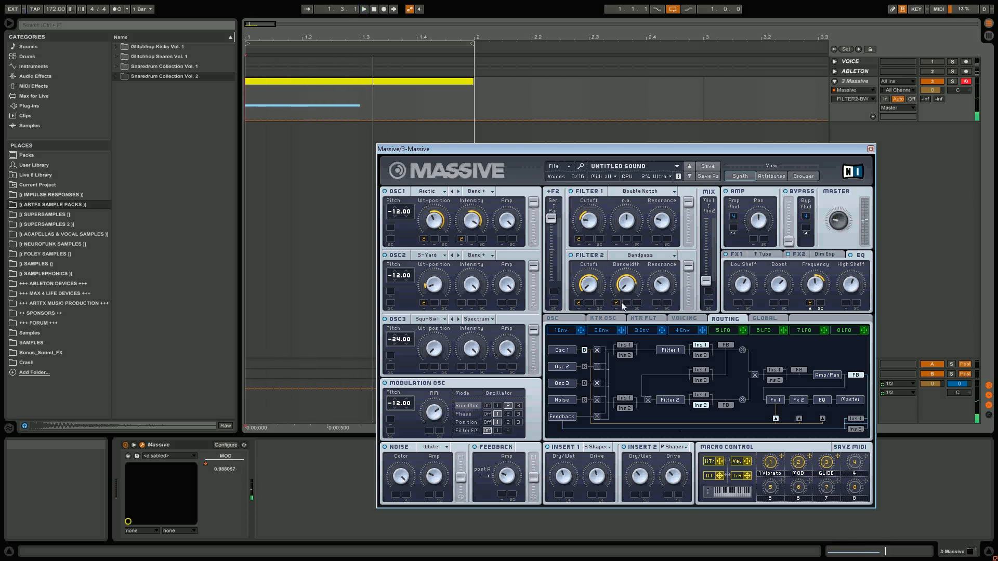
pyautogui.click(870, 150)
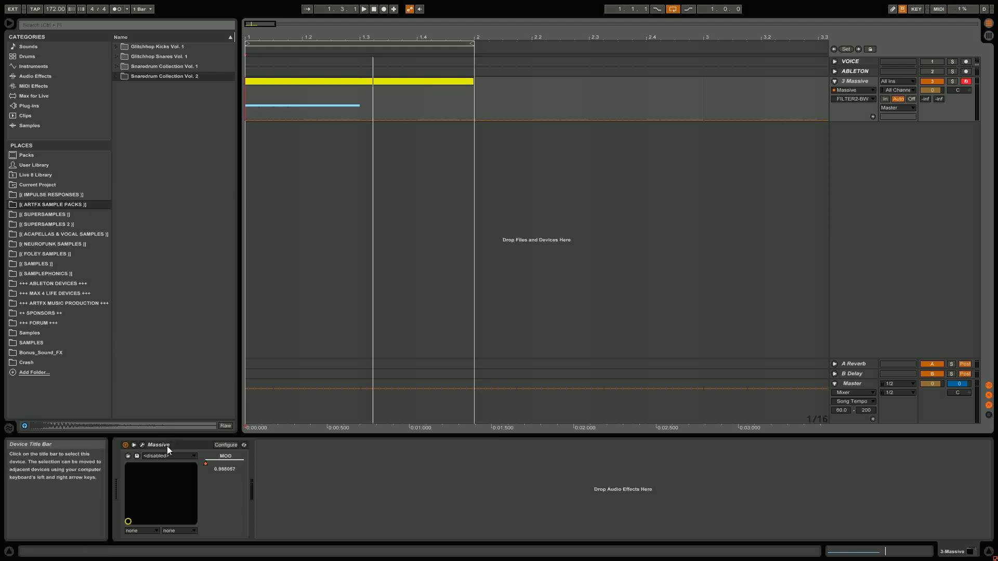
# - Add an EQ Eight after Massive, raise its band 1 low cut to about 198 Hz, and audition the loop
pyautogui.click(27, 76)
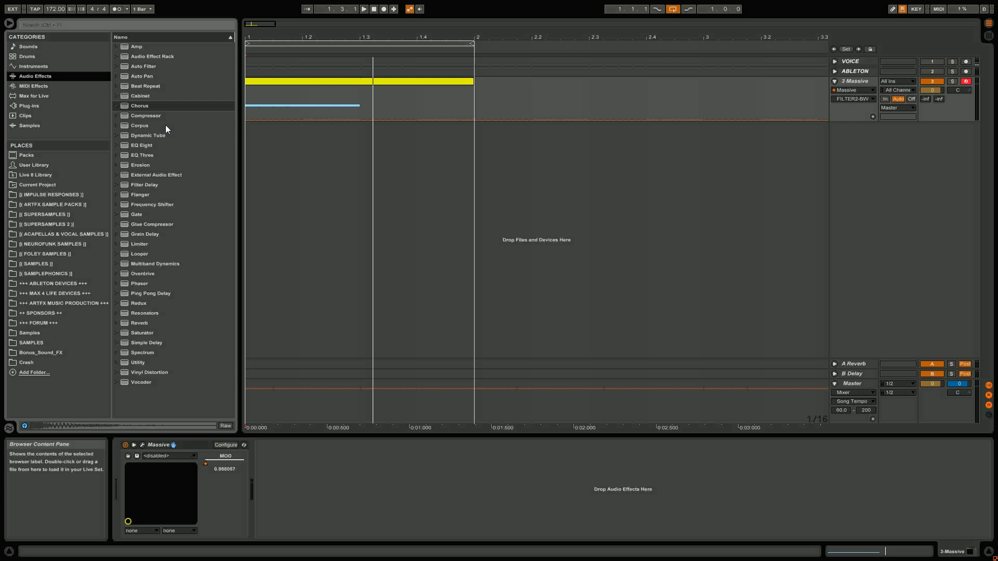
pyautogui.moveTo(141, 145); pyautogui.dragTo(210, 320)
pyautogui.moveTo(322, 504); pyautogui.dragTo(325, 504)
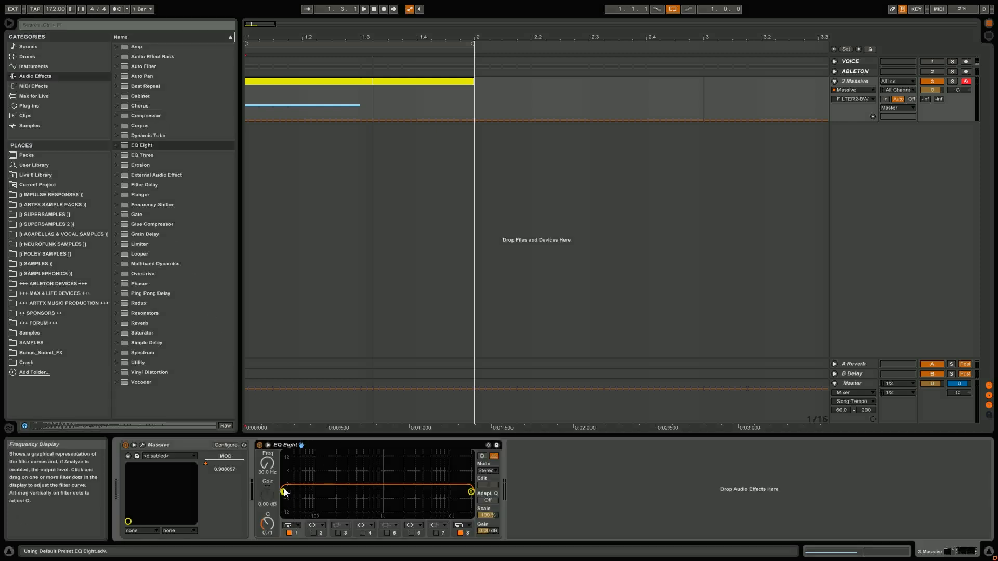
pyautogui.moveTo(283, 491); pyautogui.dragTo(295, 492)
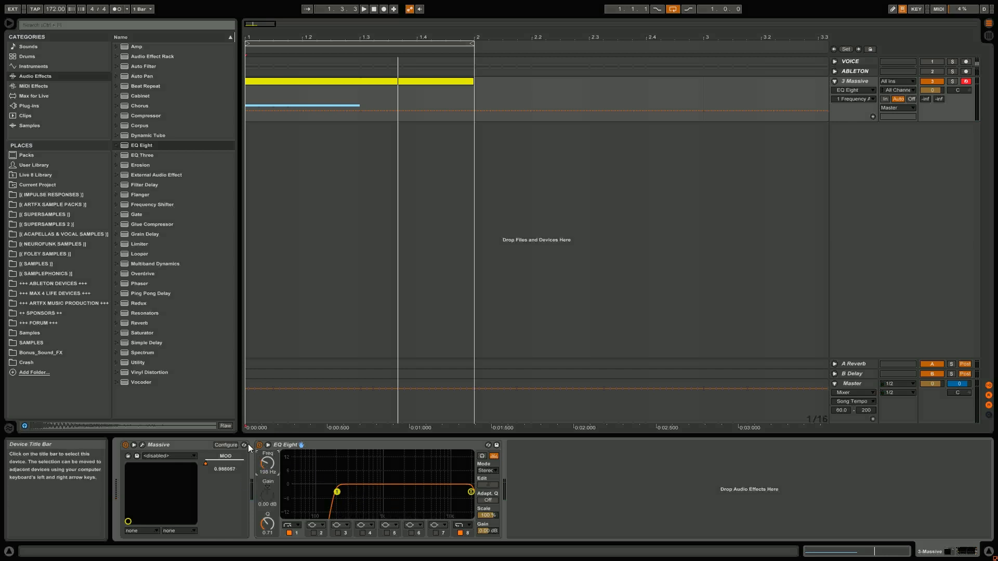
pyautogui.press('space')
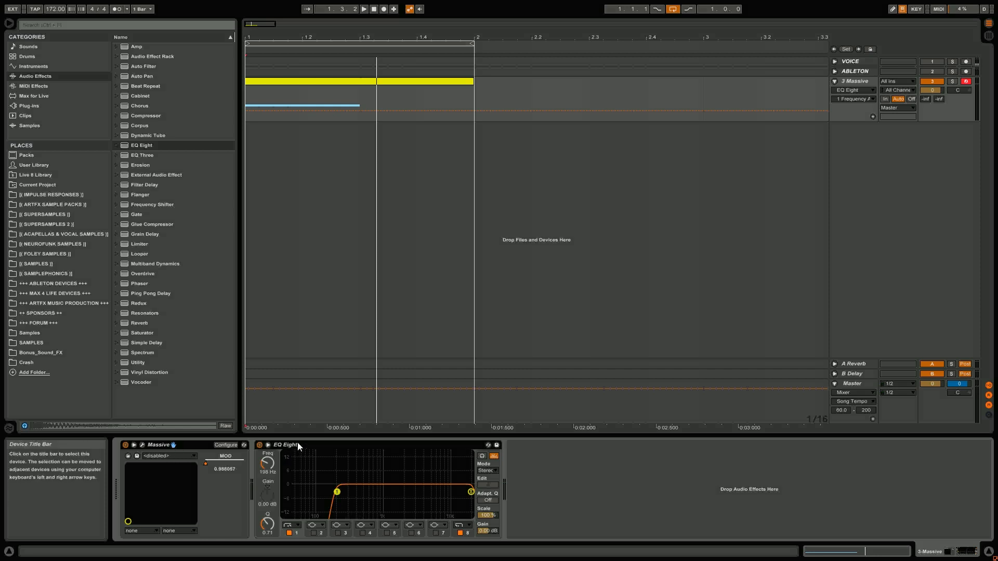
# - Group Massive and EQ Eight into an Instrument Rack, and re-enable the overridden MOD automation
pyautogui.hotkey('ctrl', 'g')
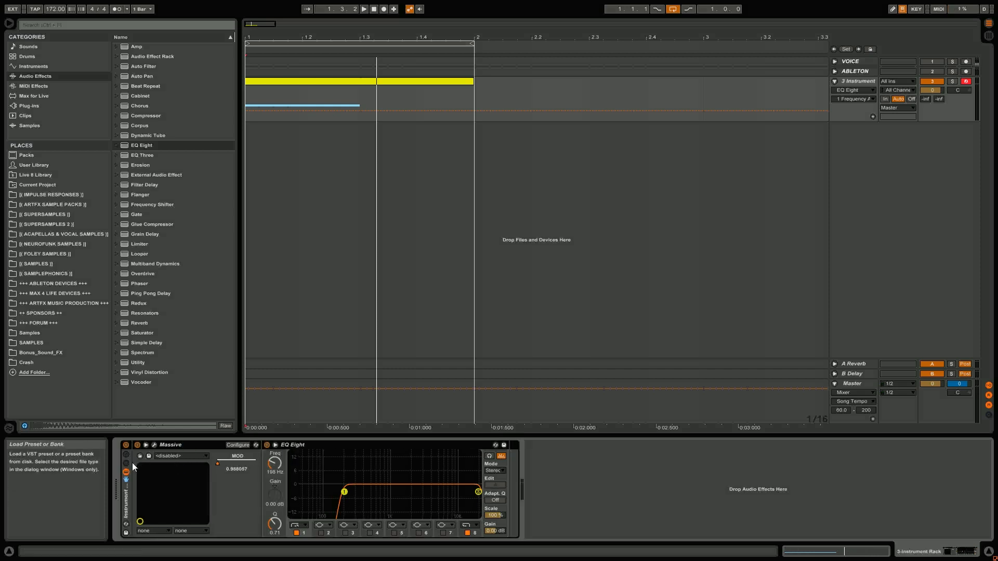
pyautogui.click(244, 459)
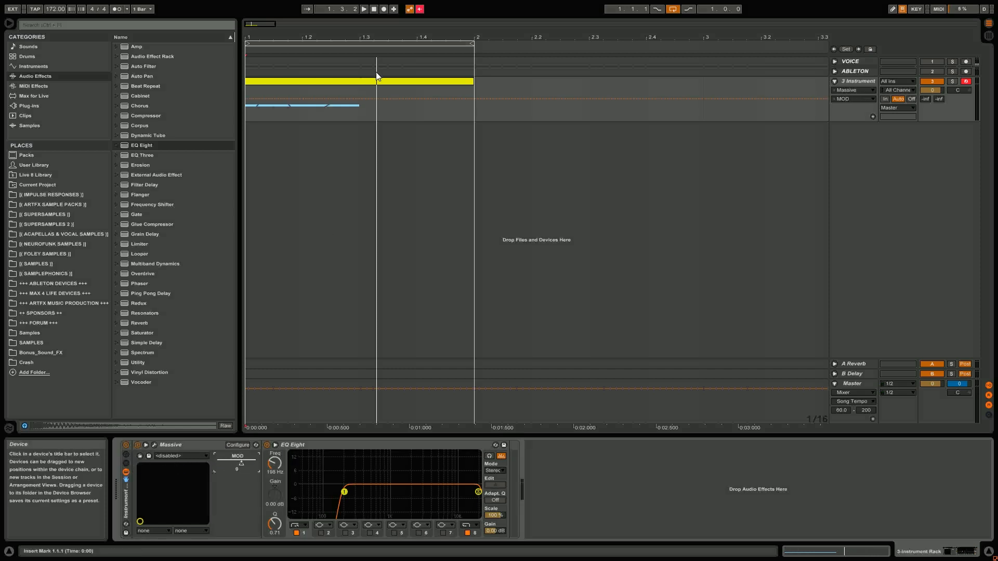
pyautogui.click(420, 9)
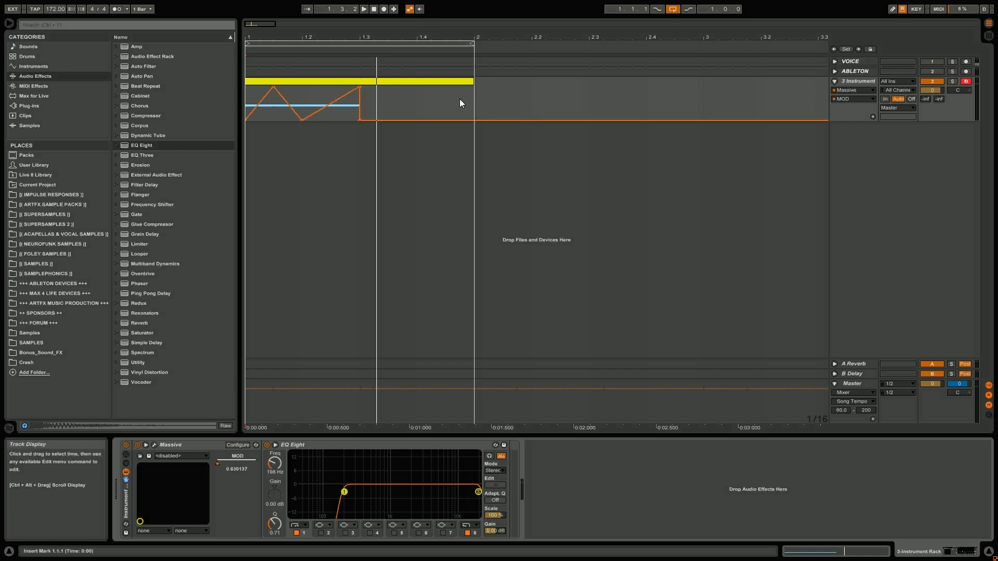
# - Cut Massive's MOD automation across the first bar using a separate automation lane, and remove that lane
pyautogui.moveTo(477, 100); pyautogui.dragTo(259, 104)
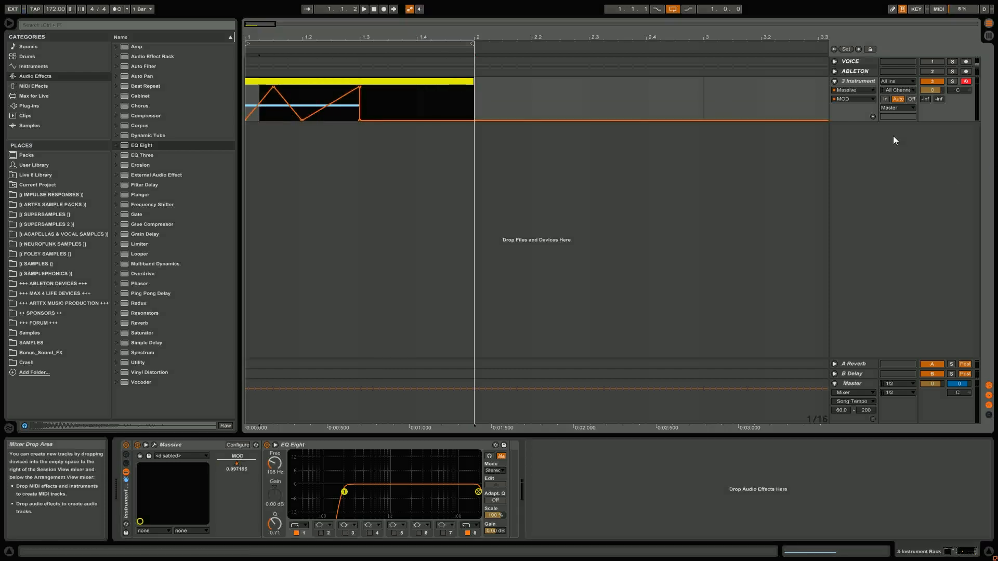
pyautogui.click(873, 116)
pyautogui.click(473, 130)
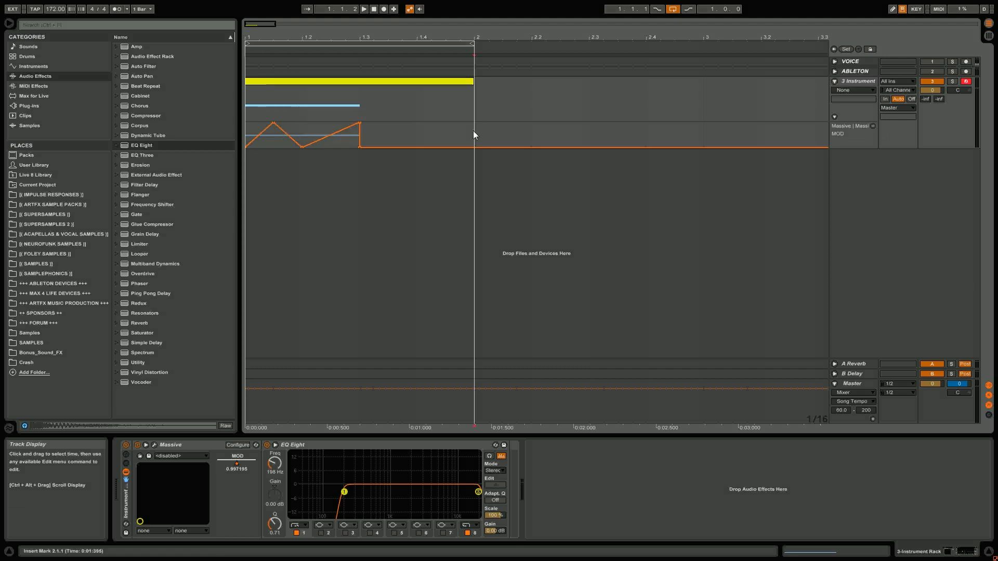
pyautogui.moveTo(474, 130); pyautogui.dragTo(248, 144)
pyautogui.press('Delete')
pyautogui.click(245, 140)
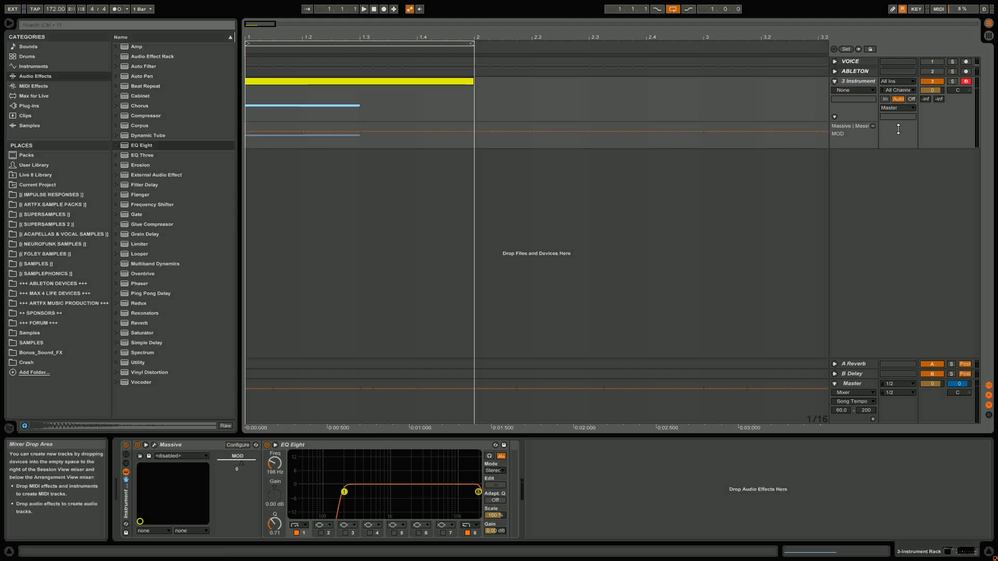
pyautogui.click(873, 126)
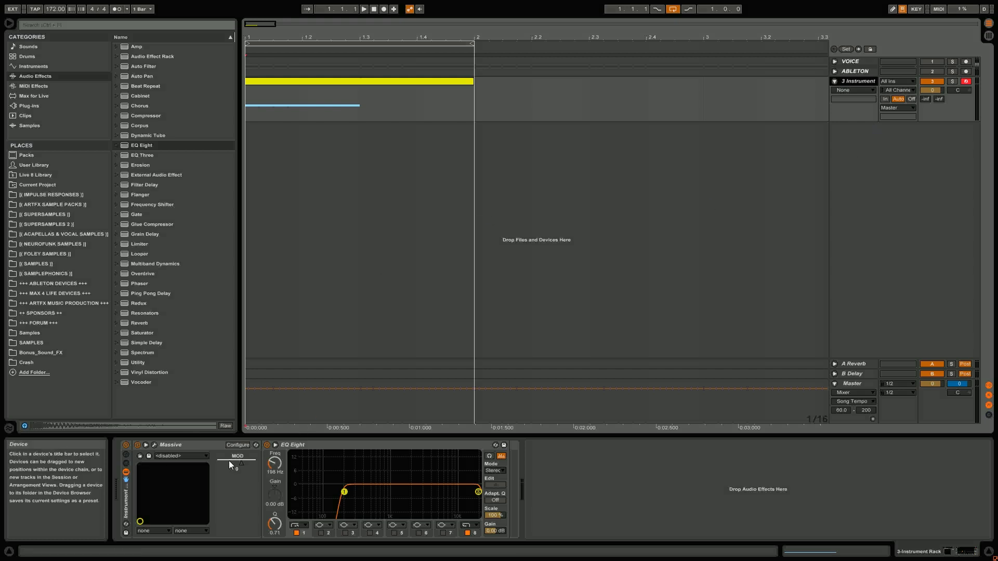
# - Map Massive's MOD parameter to the rack's first macro, paste the automation onto that macro from bar 1, and audition it
pyautogui.rightClick(245, 462)
pyautogui.click(268, 404)
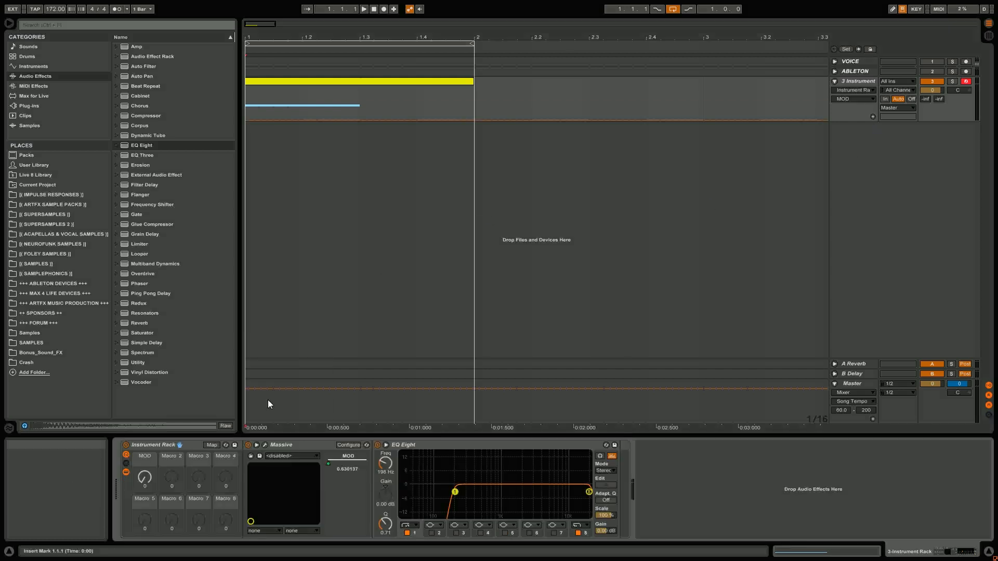
pyautogui.click(247, 105)
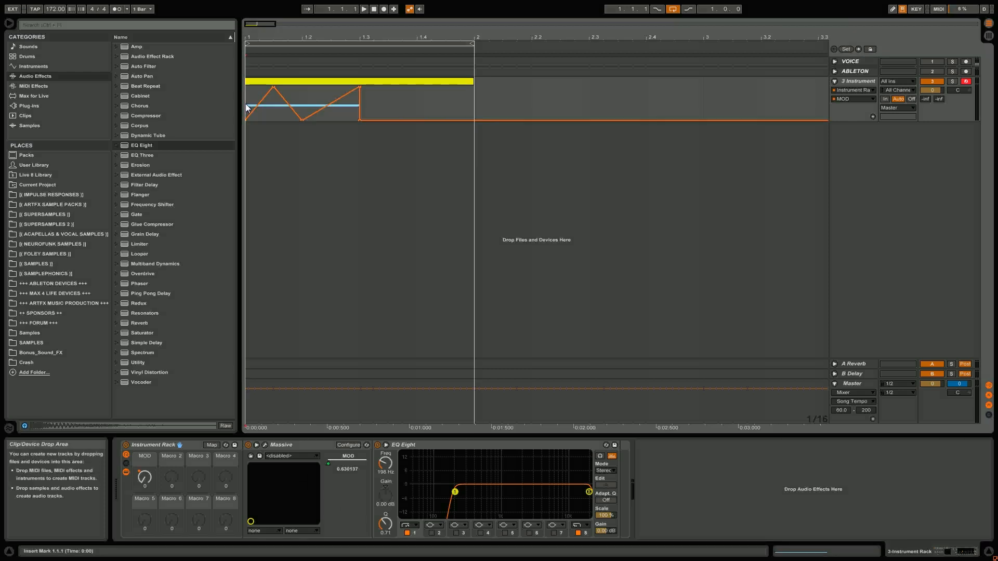
pyautogui.press('space')
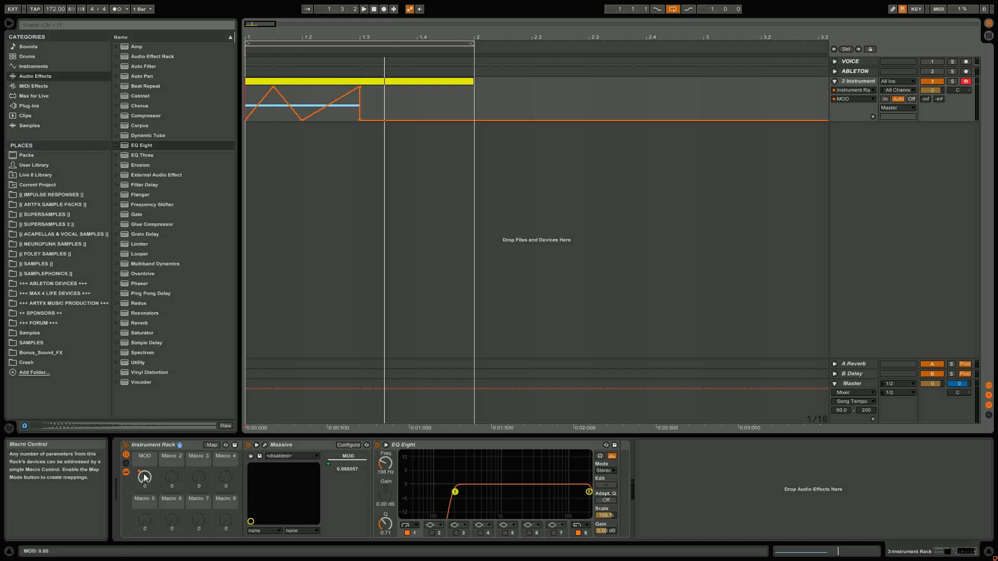
# - Add an Auto Filter after EQ Eight, set it to bandpass, map its frequency to Macro 1, and audition the loop
pyautogui.moveTo(140, 67); pyautogui.dragTo(608, 481)
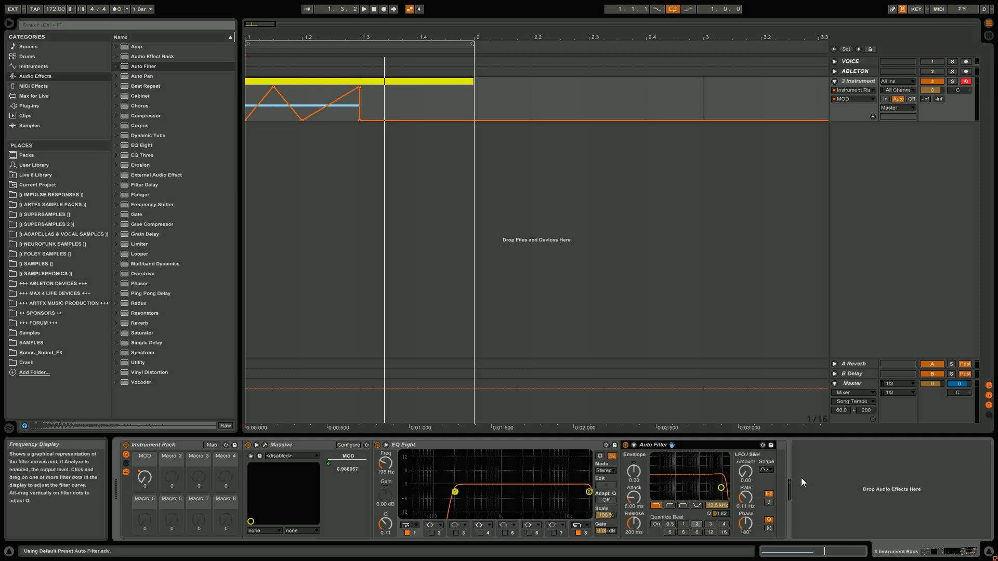
pyautogui.click(684, 506)
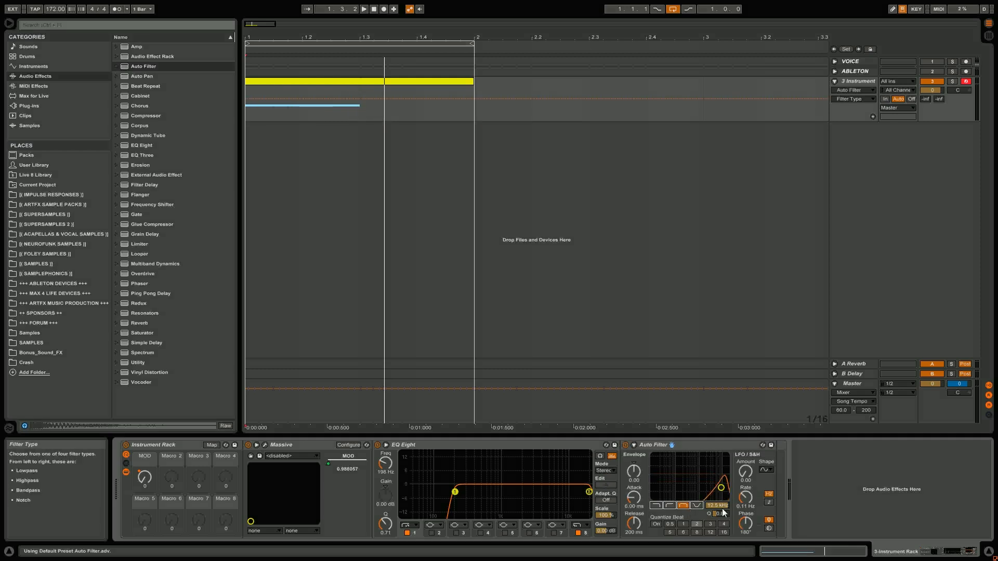
pyautogui.rightClick(723, 505)
pyautogui.click(753, 442)
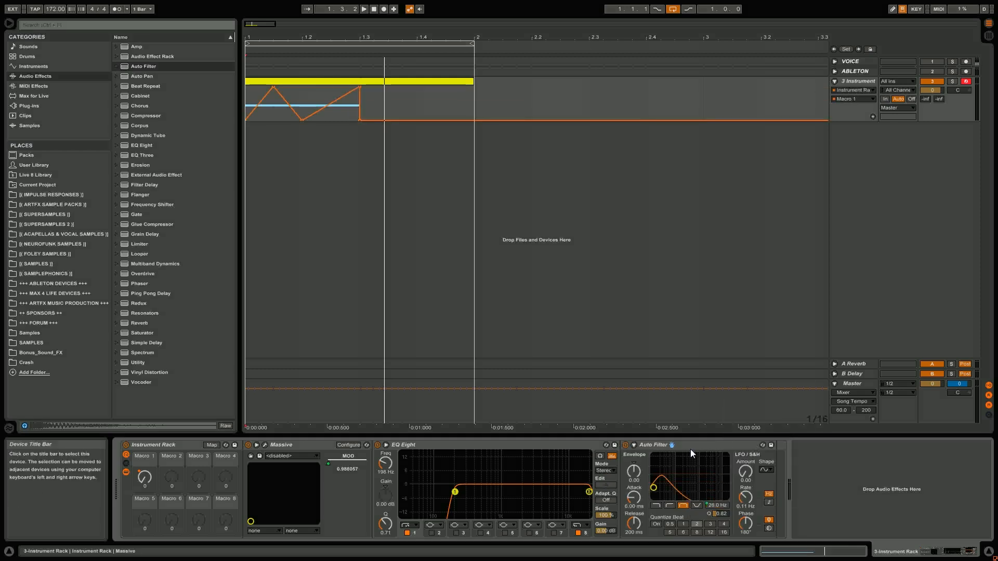
pyautogui.press('space')
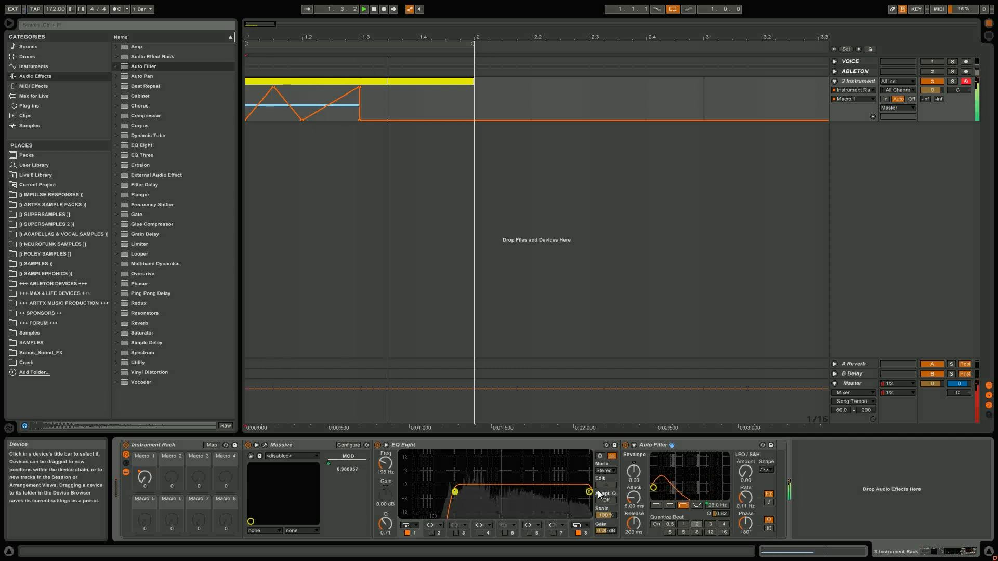
pyautogui.press('space')
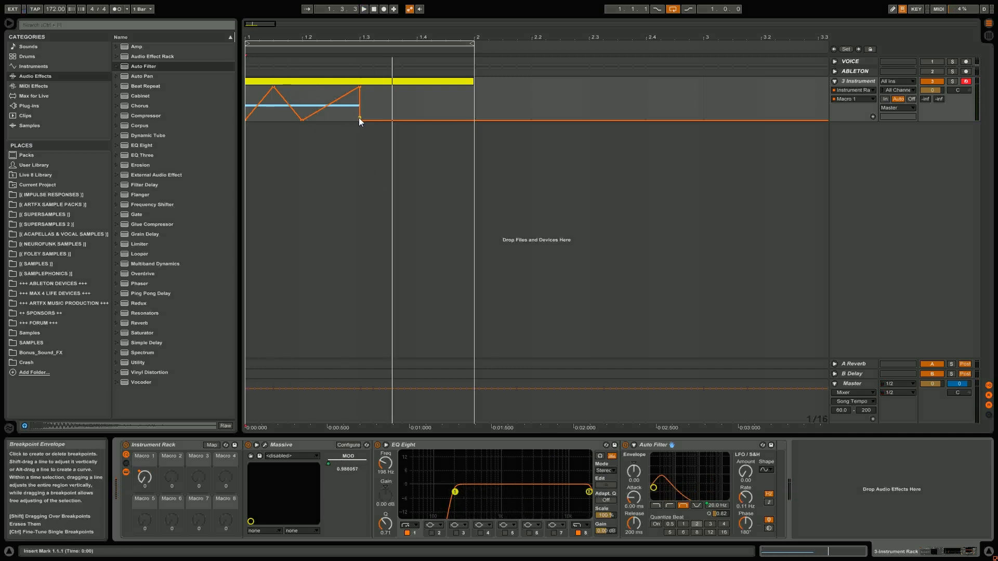
# - Move the final zero breakpoint of the Macro 1 automation to beat 1.4 to form a gradual fall, and audition it
pyautogui.moveTo(359, 120); pyautogui.dragTo(417, 121)
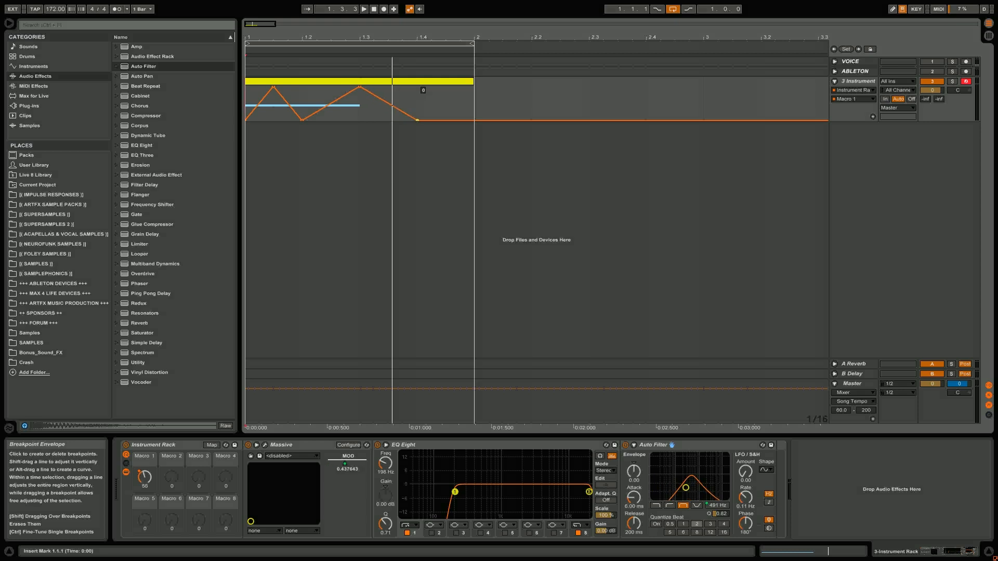
pyautogui.press('space')
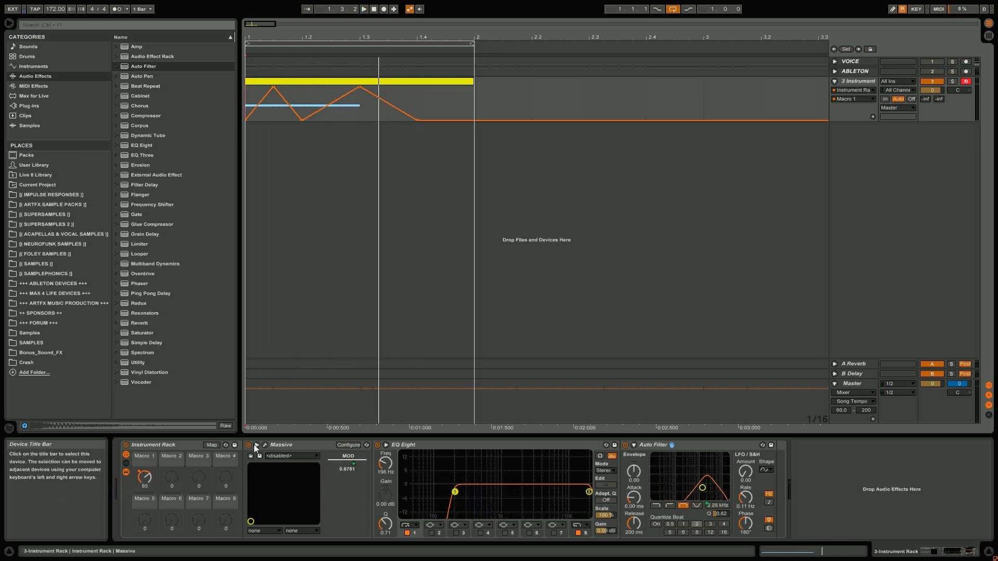
# - Narrow Macro 1's Auto Filter frequency range to about 86 Hz–4.4 kHz during playback, and show the rack's chain list
pyautogui.click(207, 446)
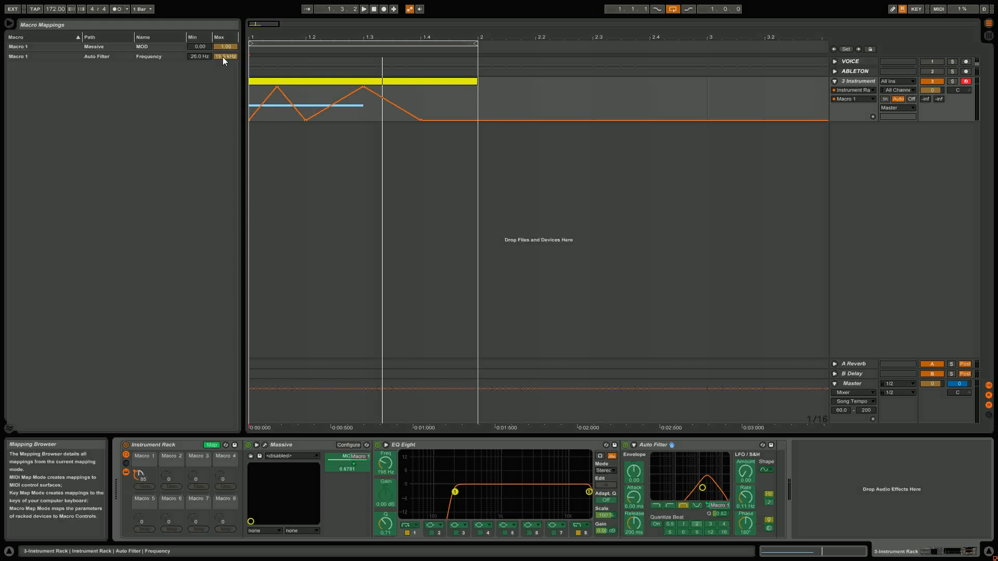
pyautogui.moveTo(223, 57); pyautogui.dragTo(223, 73)
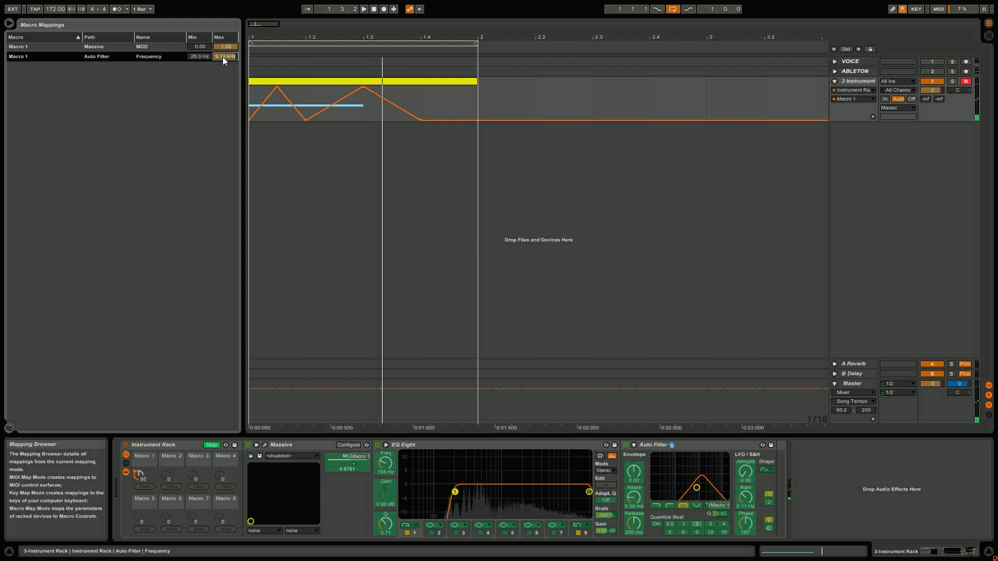
pyautogui.click(200, 56)
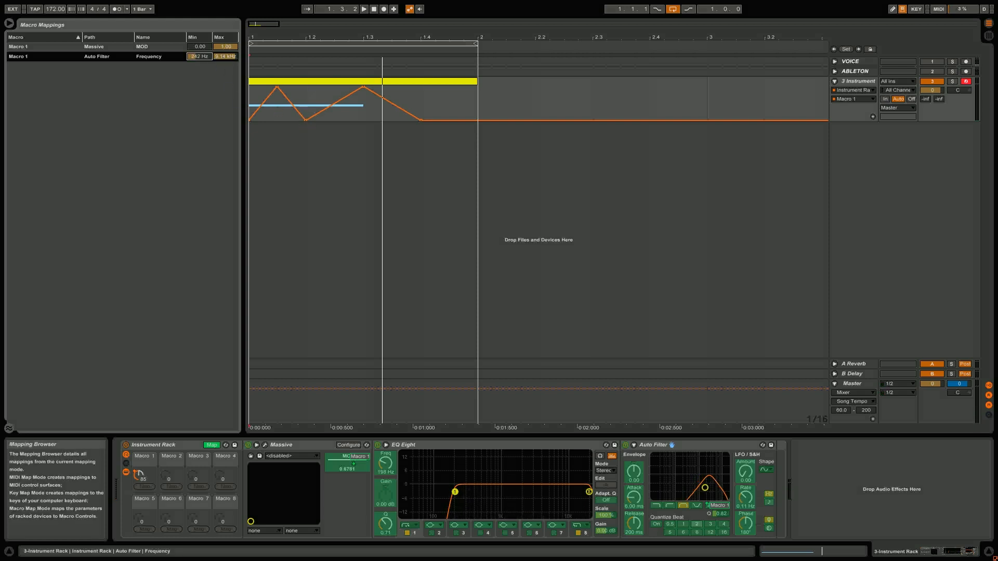
pyautogui.press('space')
pyautogui.press('space')
pyautogui.press('space')
pyautogui.moveTo(201, 55)
pyautogui.mouseDown()
pyautogui.moveTo(200, 78)
pyautogui.moveTo(200, 54)
pyautogui.mouseUp()
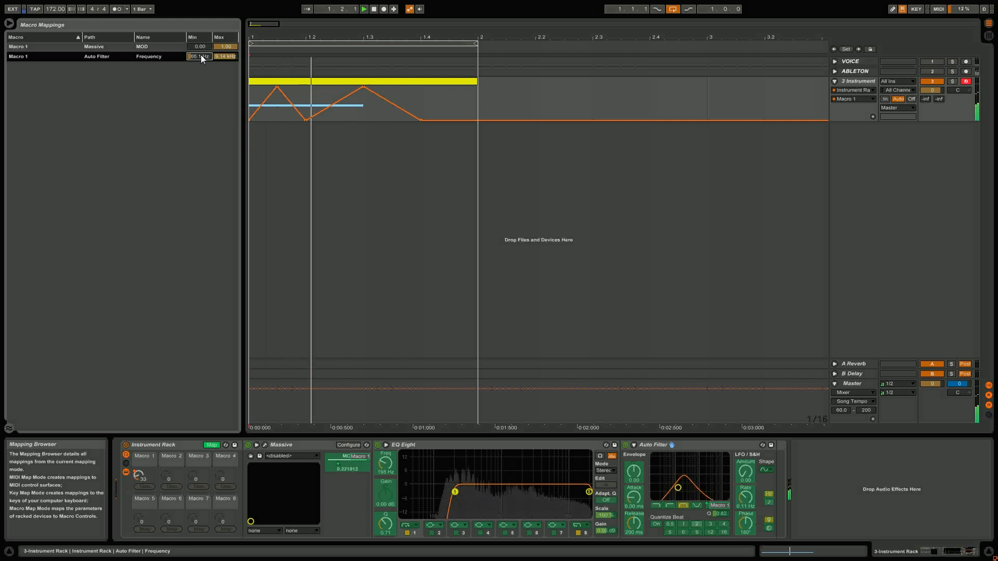
pyautogui.moveTo(222, 55)
pyautogui.mouseDown()
pyautogui.moveTo(222, 73)
pyautogui.moveTo(223, 55)
pyautogui.mouseUp()
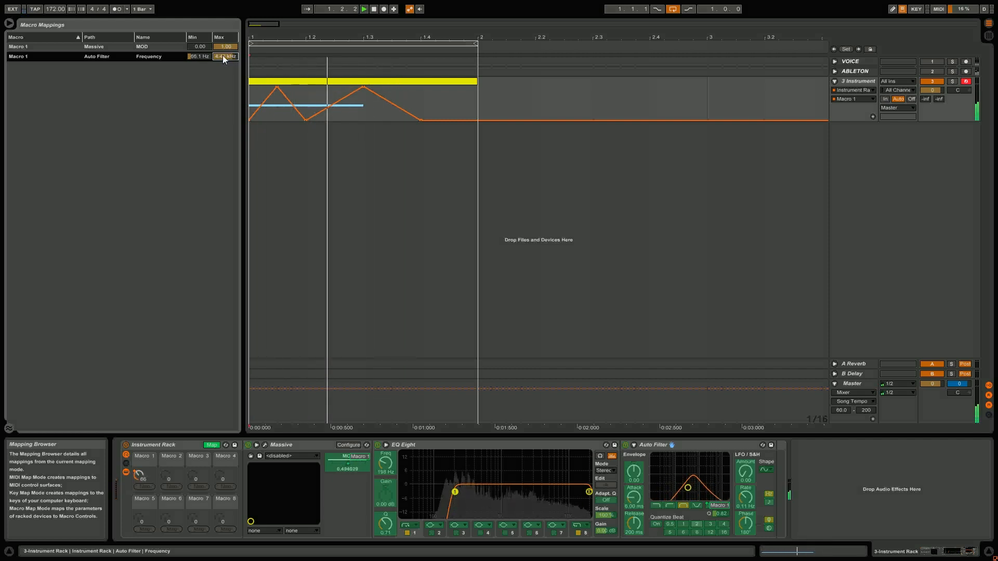
pyautogui.click(211, 444)
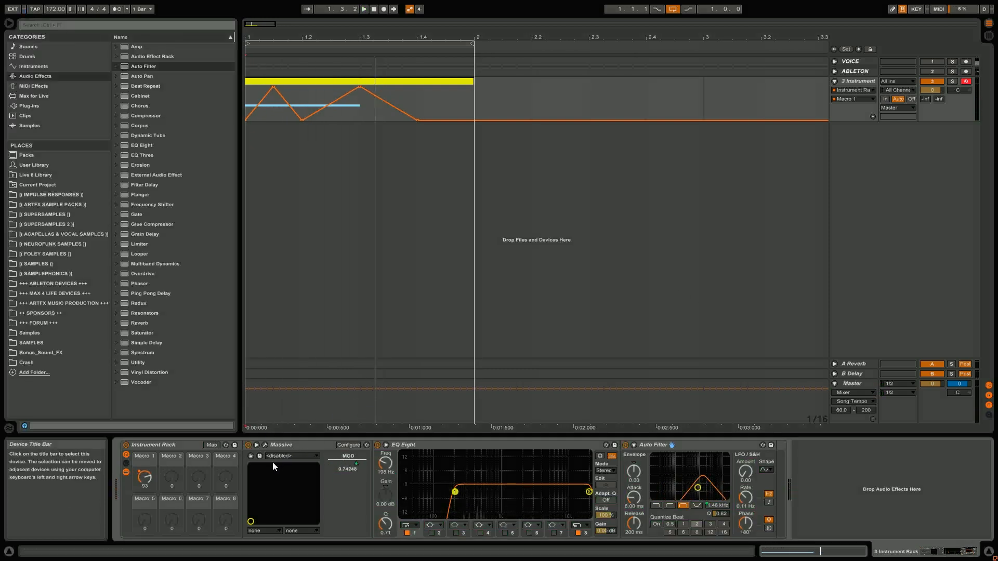
pyautogui.click(126, 463)
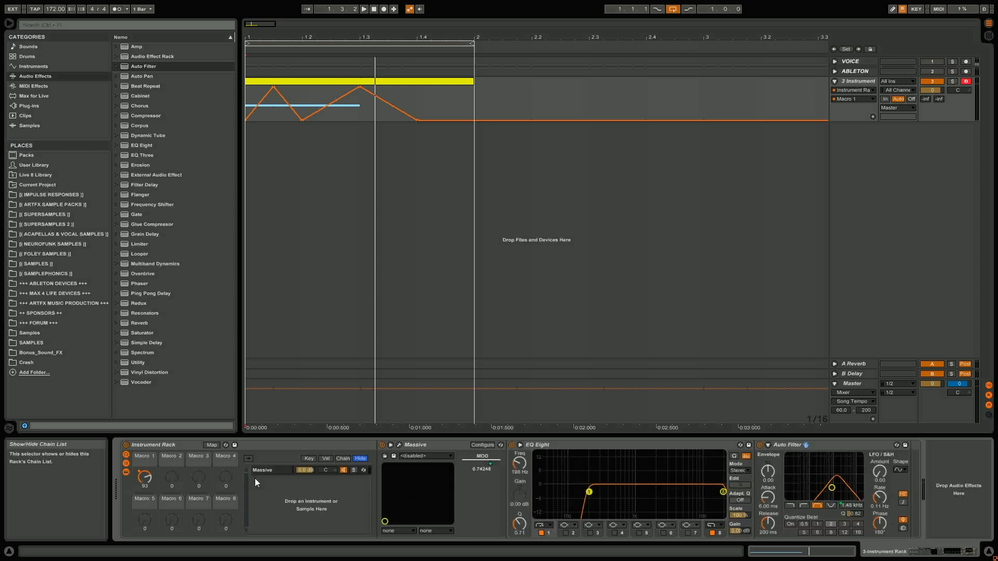
pyautogui.rightClick(269, 470)
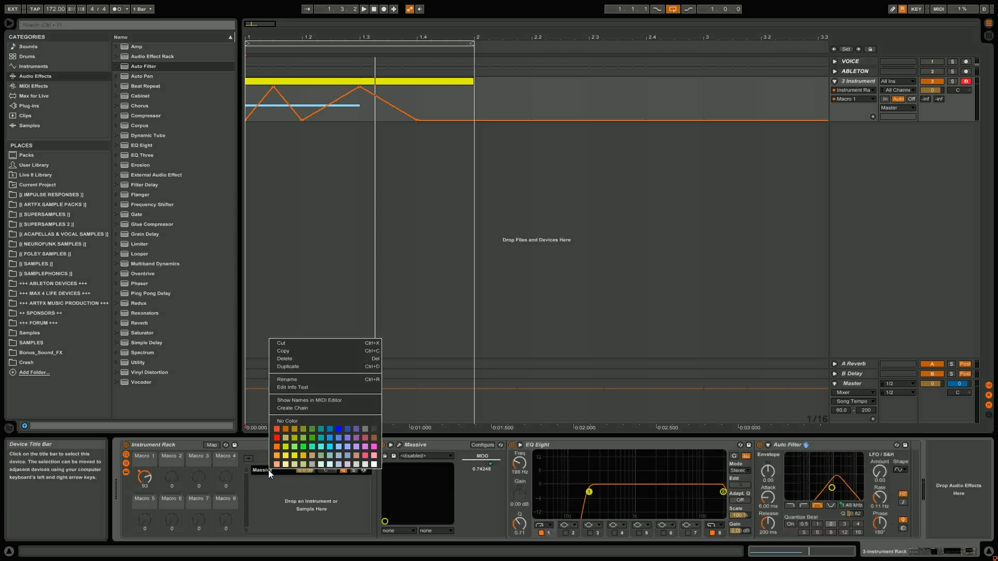
pyautogui.click(294, 367)
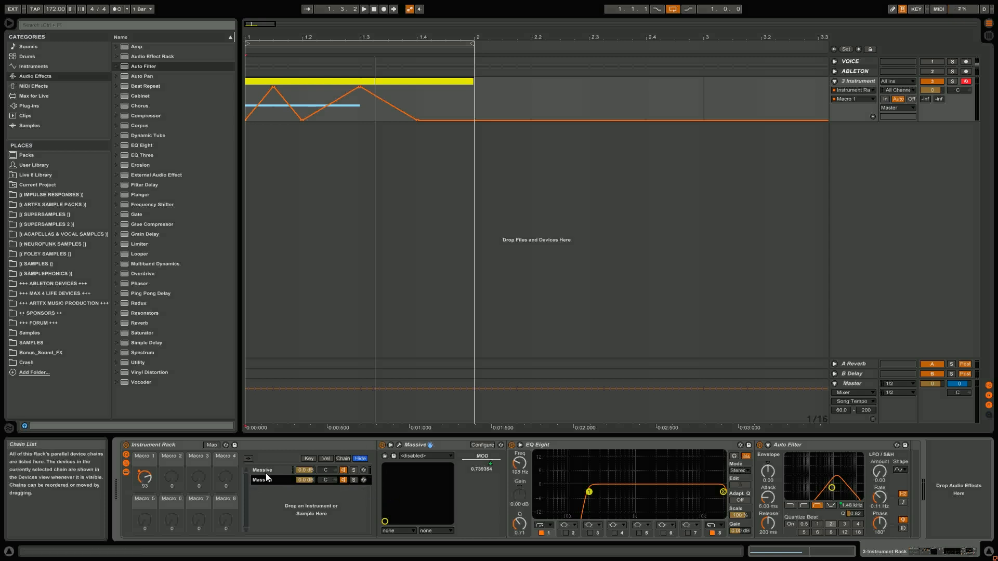
pyautogui.click(400, 445)
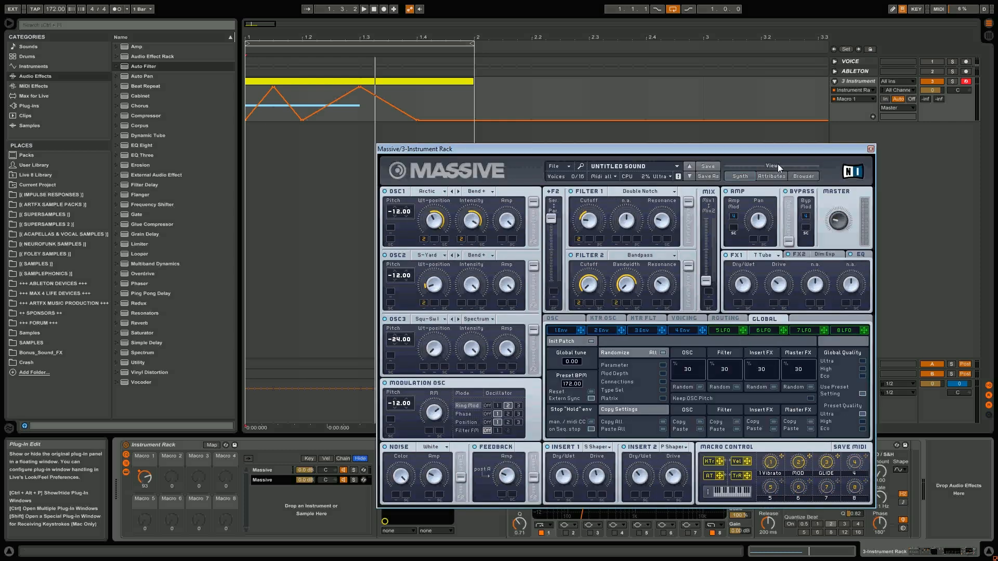
pyautogui.click(871, 149)
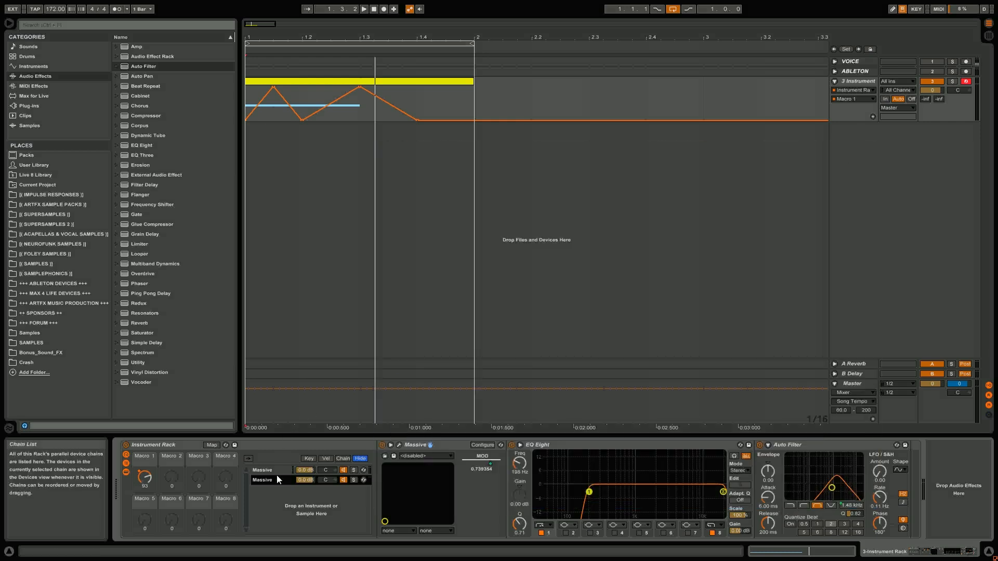
pyautogui.press('Delete')
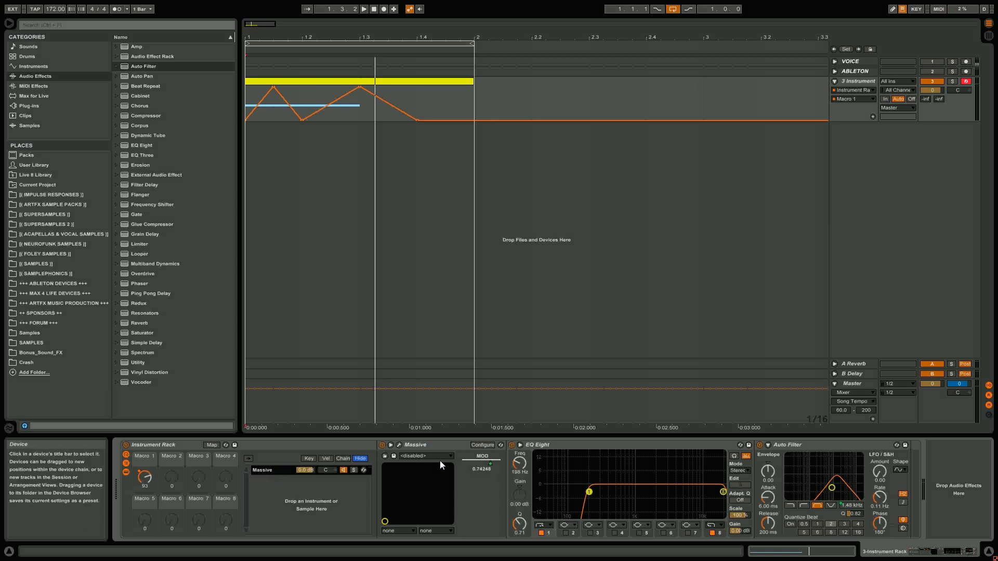
# - Expose Massive's GLIDE macro as a configured parameter and map it to the rack's second macro
pyautogui.click(490, 447)
pyautogui.click(832, 464)
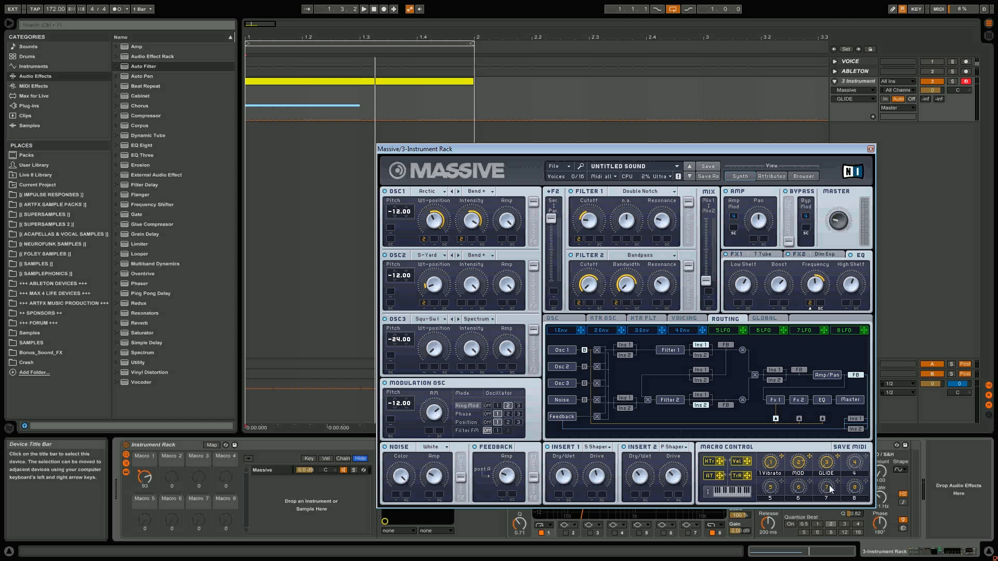
pyautogui.click(870, 149)
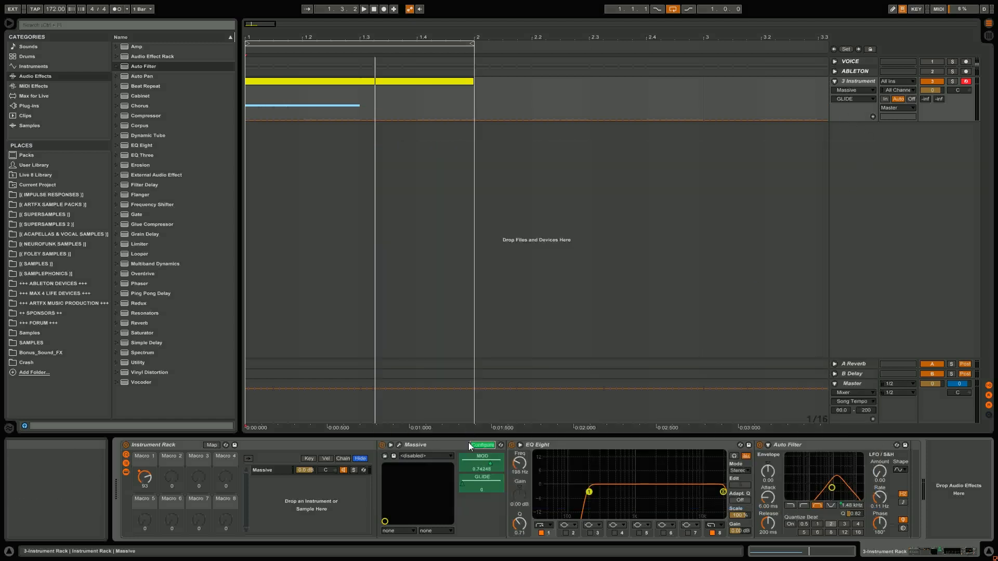
pyautogui.rightClick(465, 482)
pyautogui.click(501, 431)
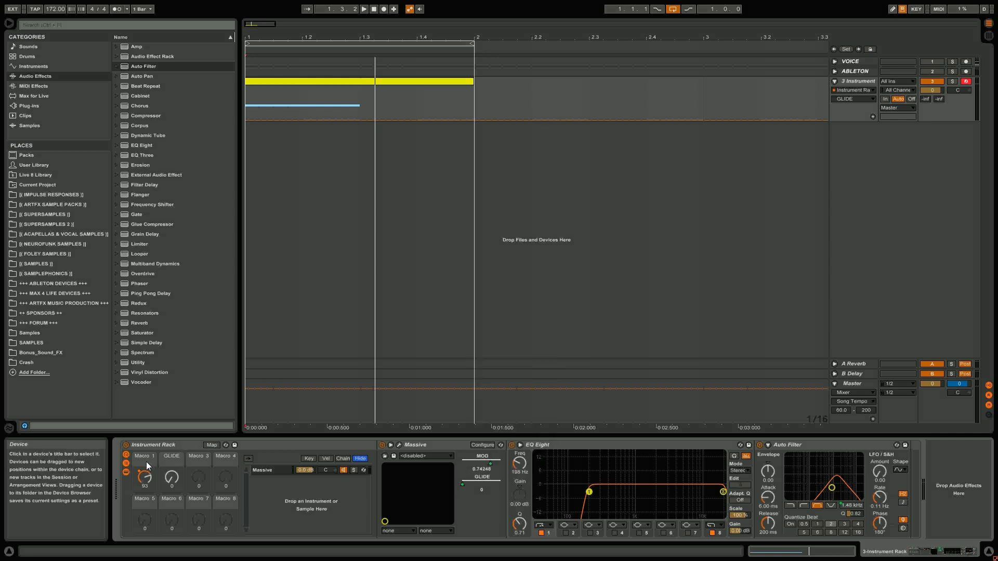
# - Rename the rack's first macro as MOD
pyautogui.hotkey('ctrl', 'r')
pyautogui.write('MOD')
pyautogui.press('Return')
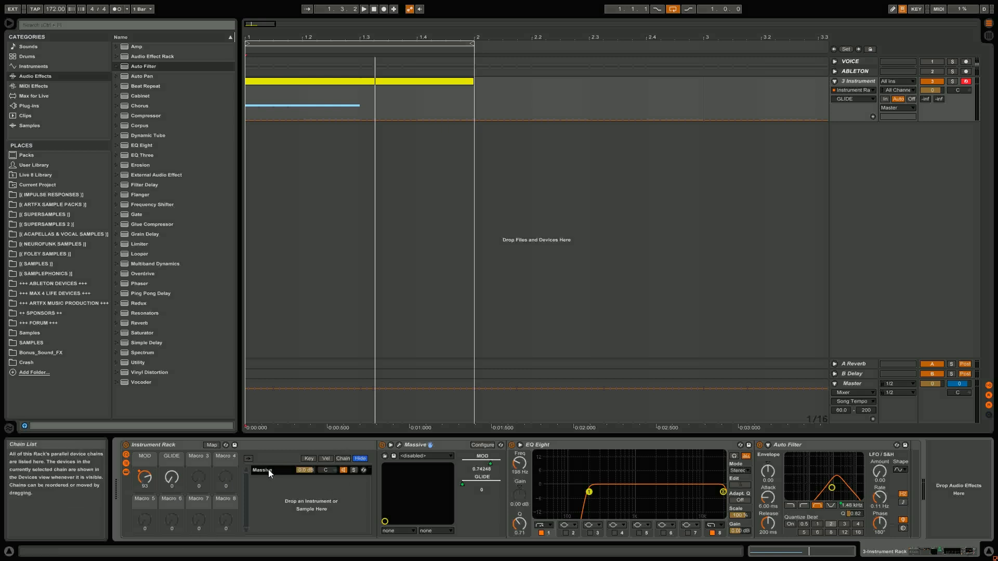
# - Create a soloed duplicate of the Massive chain that contains only Massive, without EQ Eight and Auto Filter
pyautogui.hotkey('ctrl', 'd')
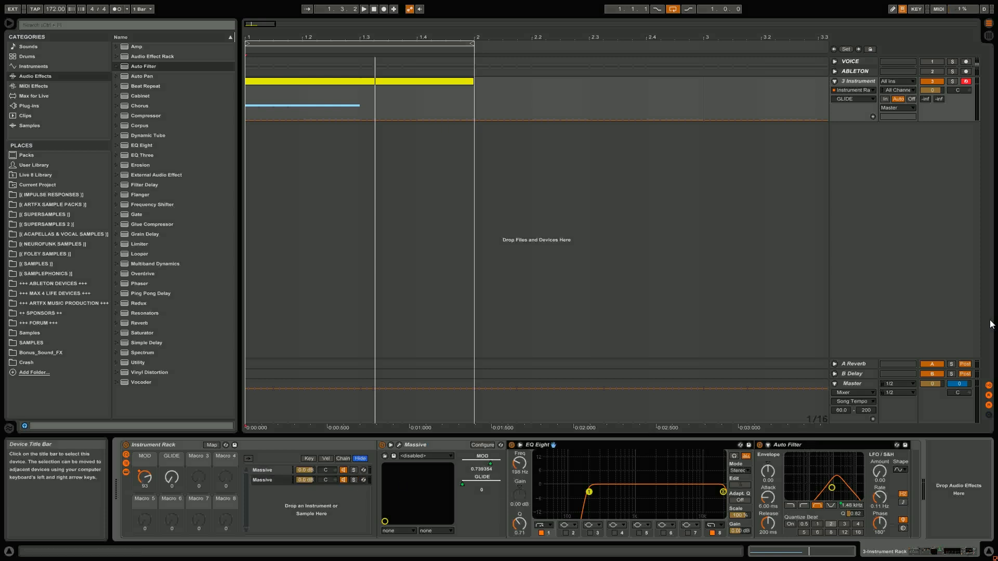
pyautogui.press('Delete')
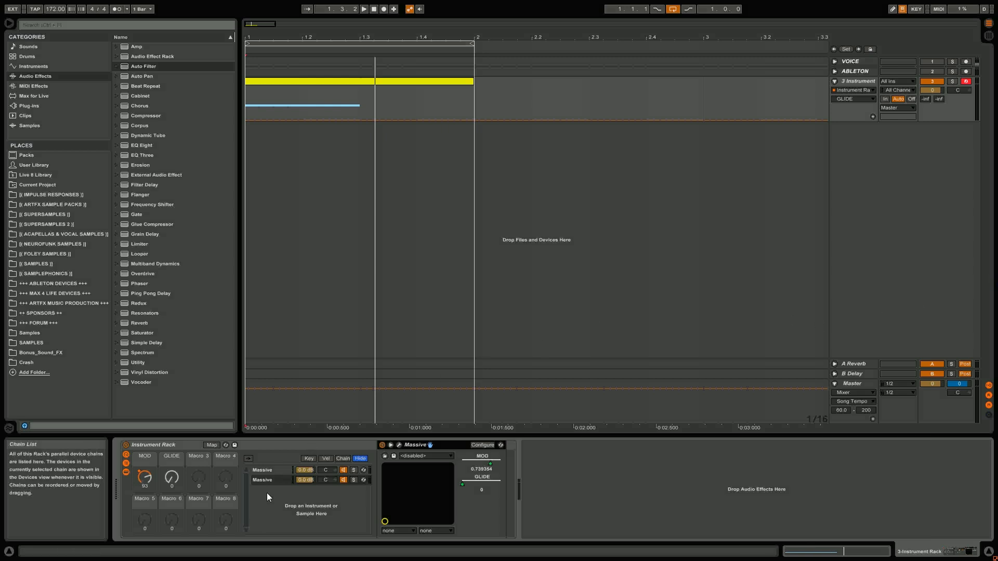
pyautogui.click(353, 479)
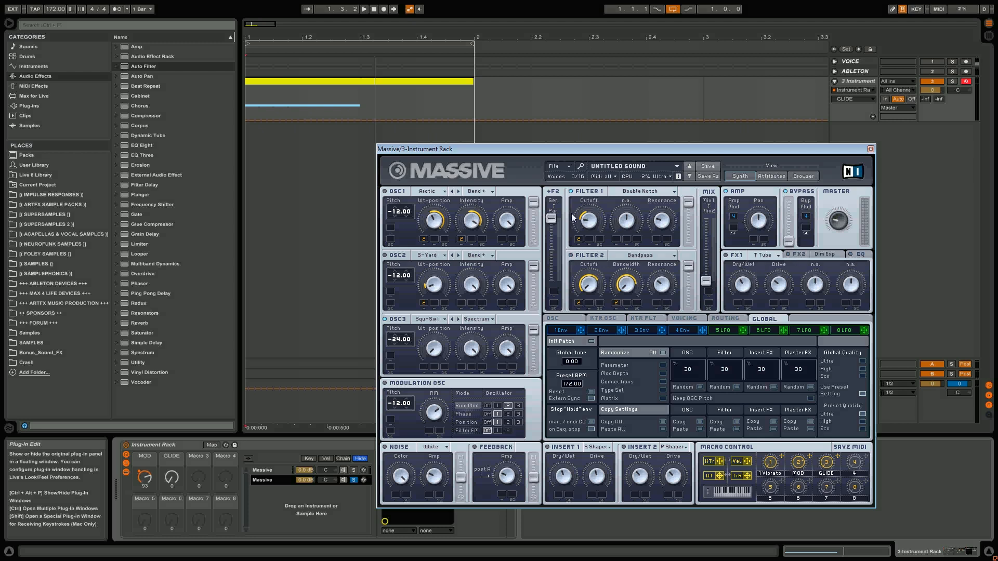
# - Set the duplicate Massive to 1 unison voice and turn off its pitch, wavetable and pan unison spreads
pyautogui.click(576, 322)
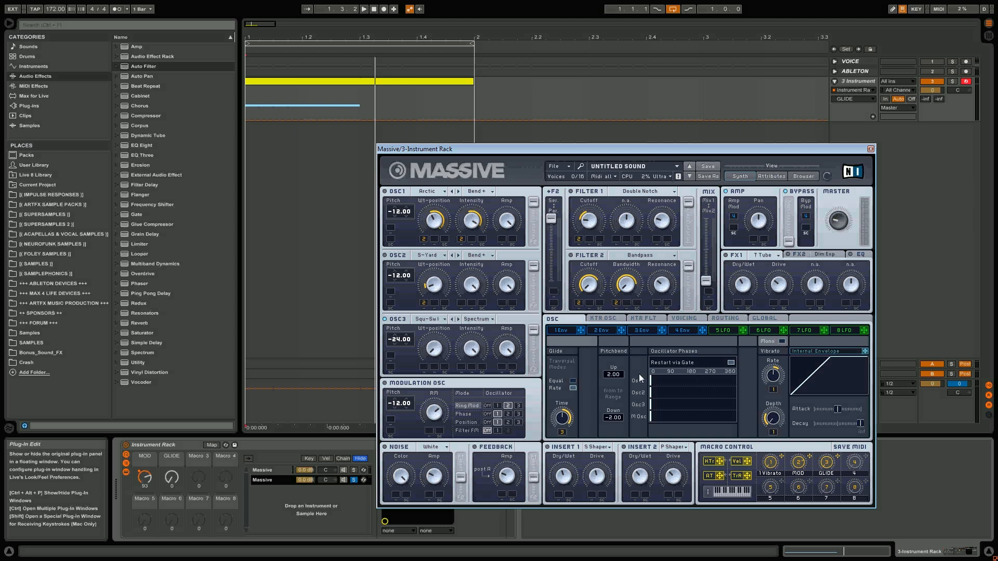
pyautogui.click(682, 320)
pyautogui.moveTo(587, 370); pyautogui.dragTo(603, 509)
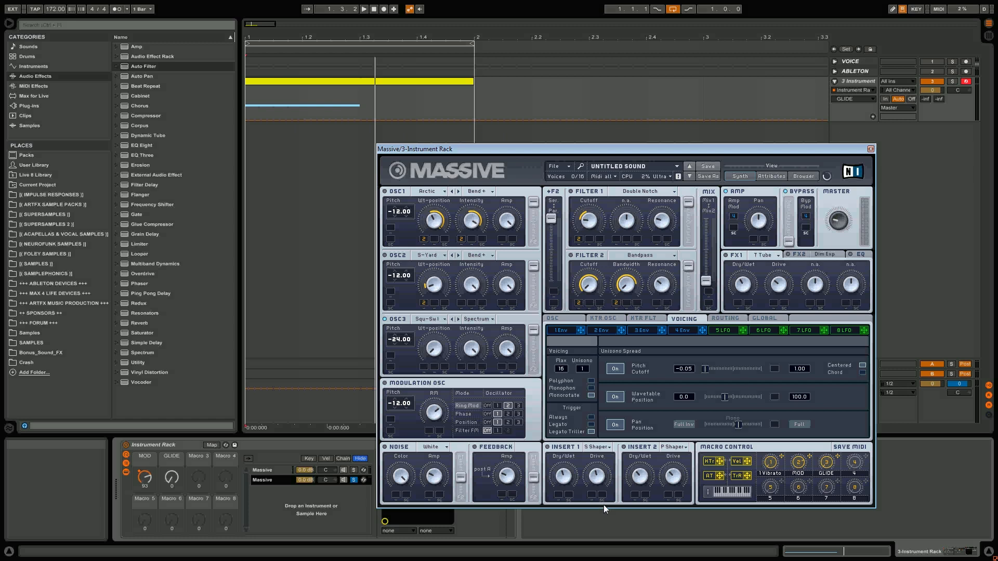
pyautogui.click(614, 368)
pyautogui.click(615, 396)
pyautogui.click(615, 424)
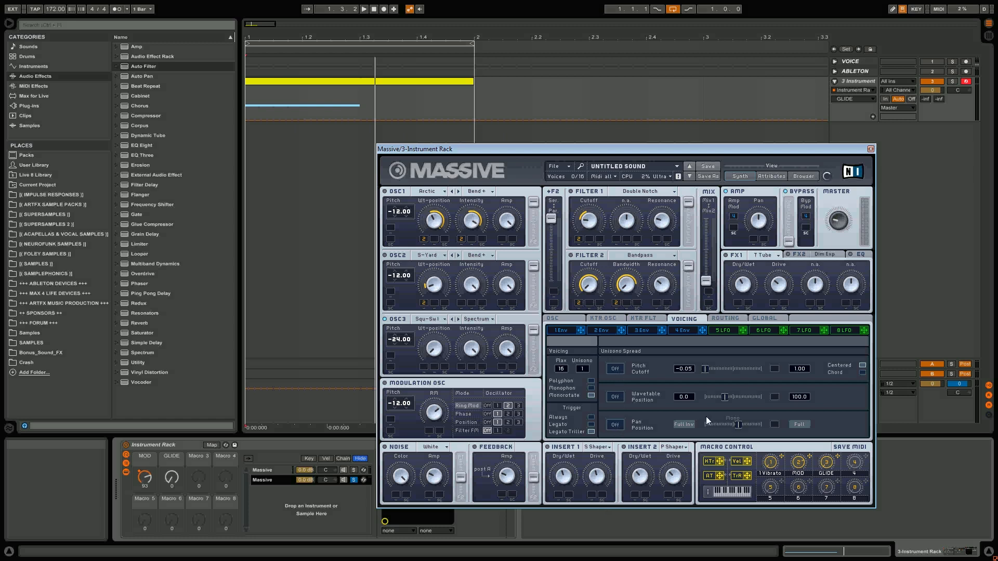
# - Switch the duplicate Massive's OSC3 to the Sin-Square wavetable, adjusting its position and the master volume while auditioning
pyautogui.click(435, 321)
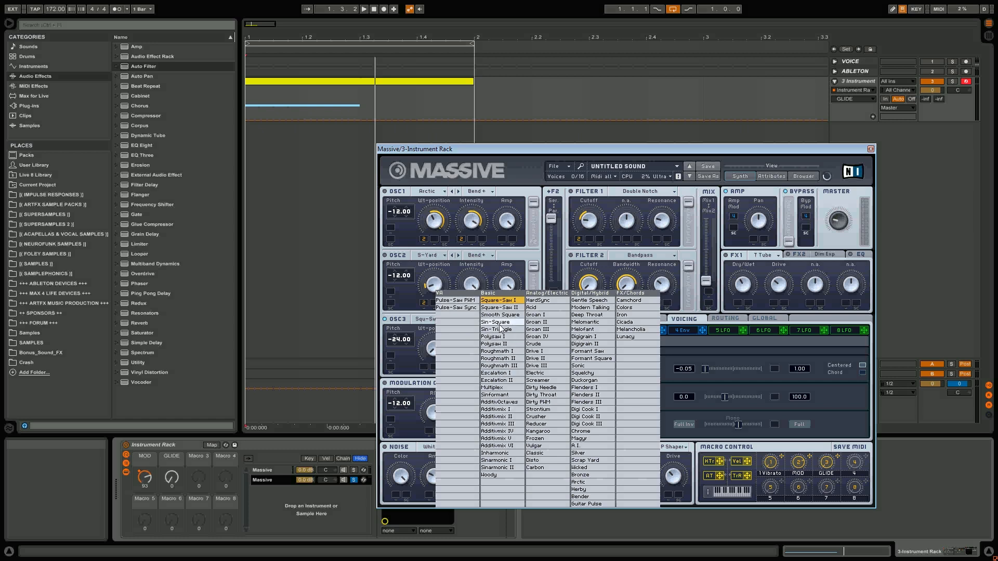
pyautogui.click(494, 329)
pyautogui.click(440, 351)
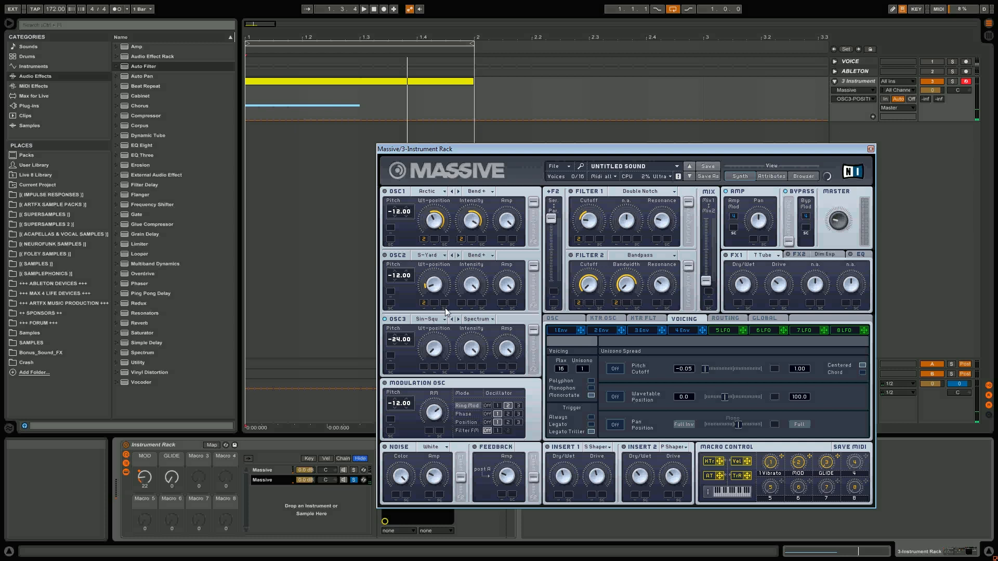
pyautogui.click(838, 223)
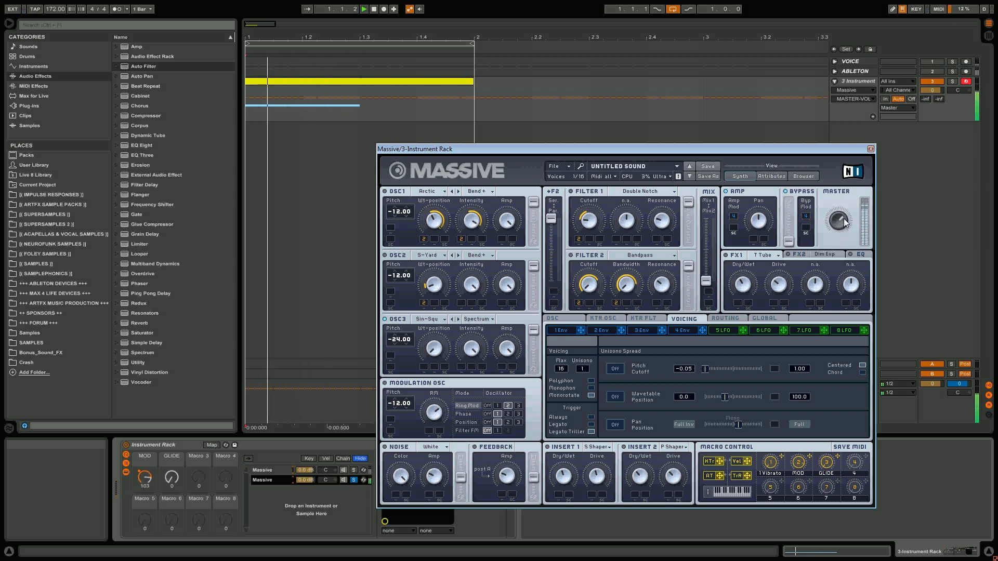
pyautogui.click(871, 149)
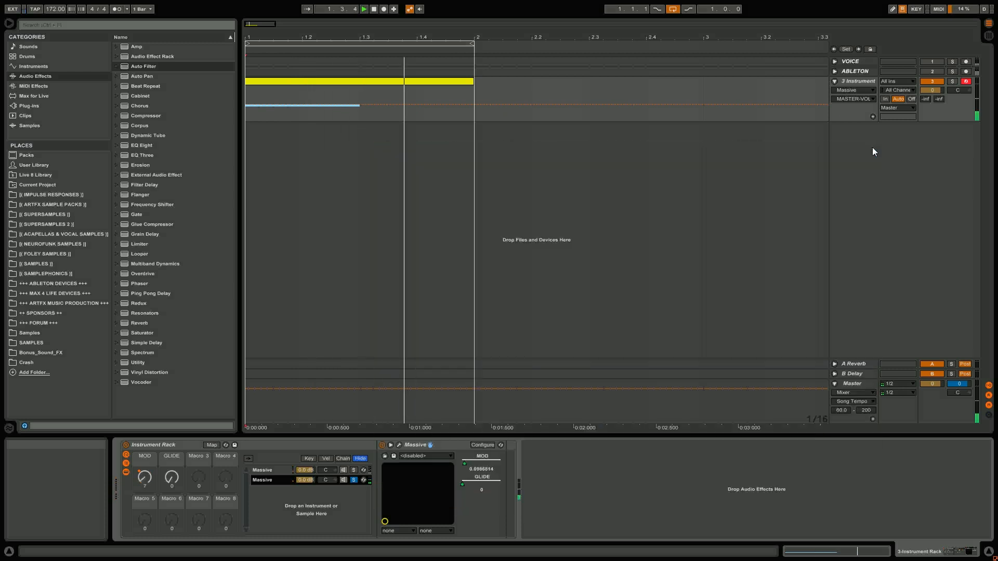
# - Adjust the attack and lengthen the release of envelope 4 in the duplicate Massive during playback
pyautogui.click(399, 445)
pyautogui.click(566, 330)
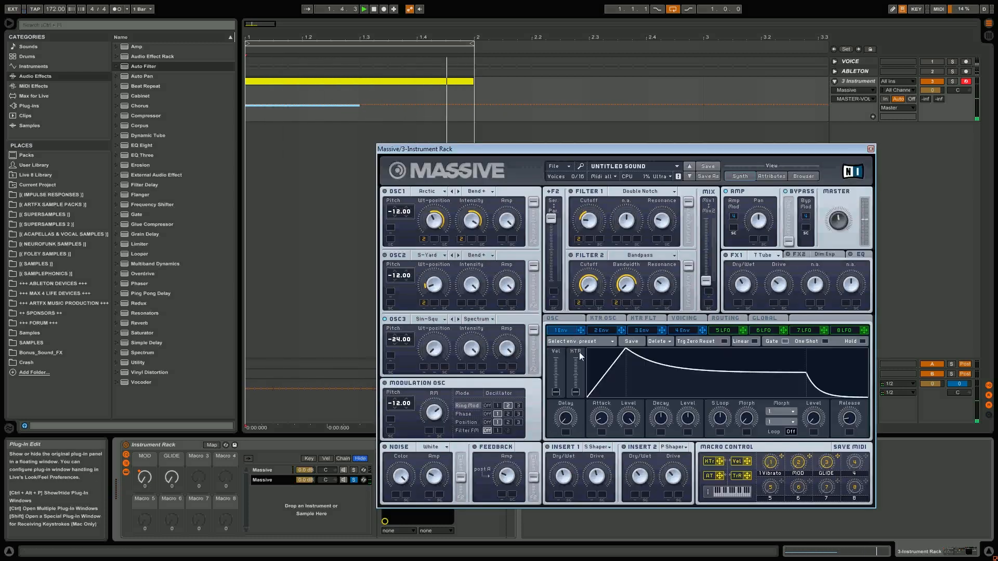
pyautogui.click(684, 333)
pyautogui.moveTo(598, 422); pyautogui.dragTo(600, 417)
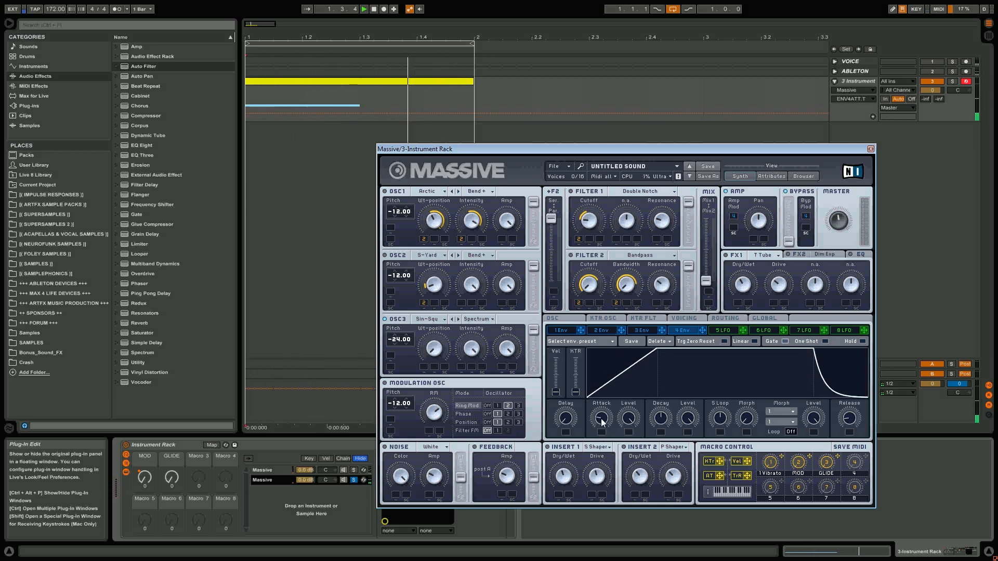
pyautogui.moveTo(852, 430); pyautogui.dragTo(860, 401)
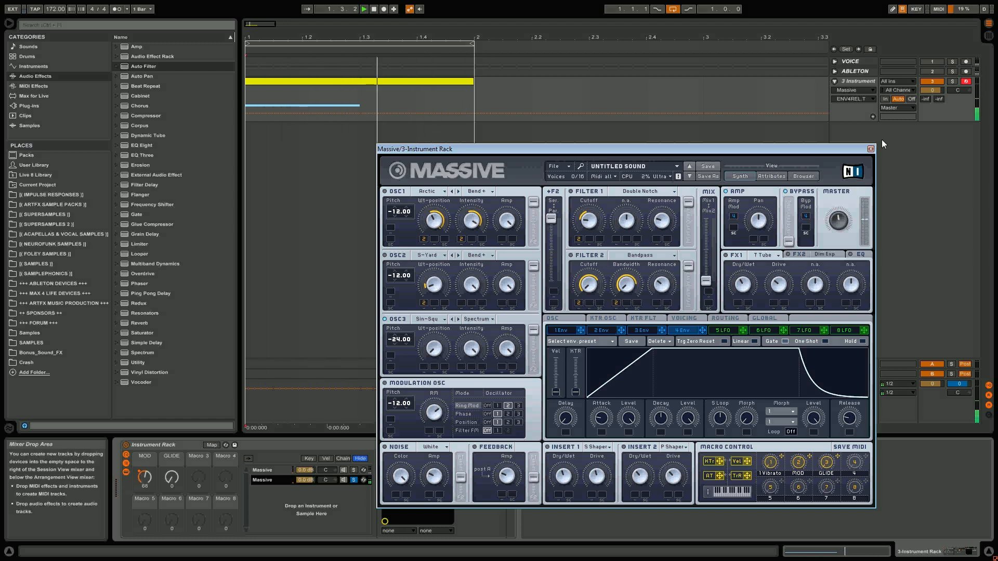
pyautogui.click(871, 149)
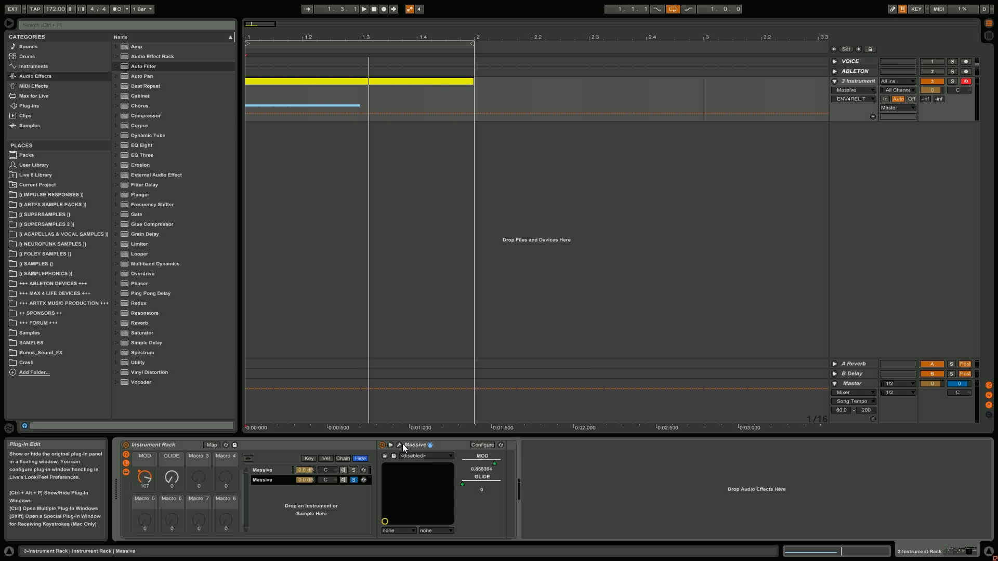
# - Assign Massive's MOD macro to OSC3's Amp in the duplicate chain, and select the original Massive chain
pyautogui.click(400, 445)
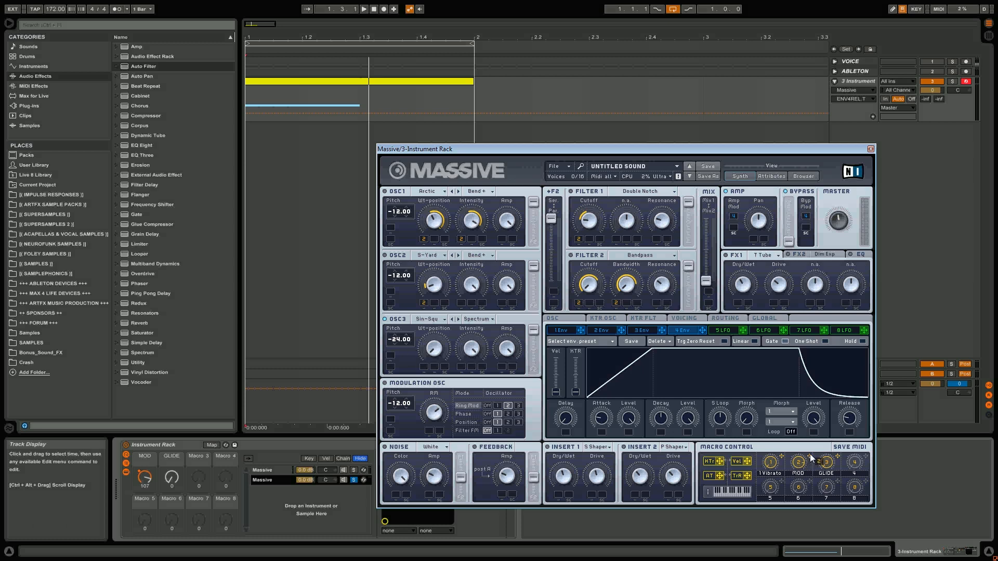
pyautogui.moveTo(696, 406); pyautogui.dragTo(507, 349)
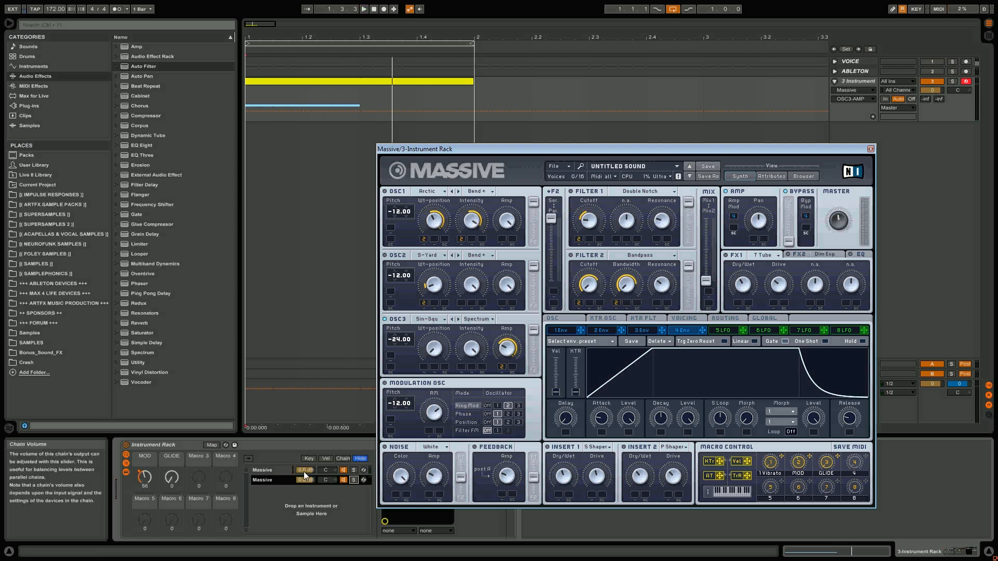
pyautogui.click(281, 470)
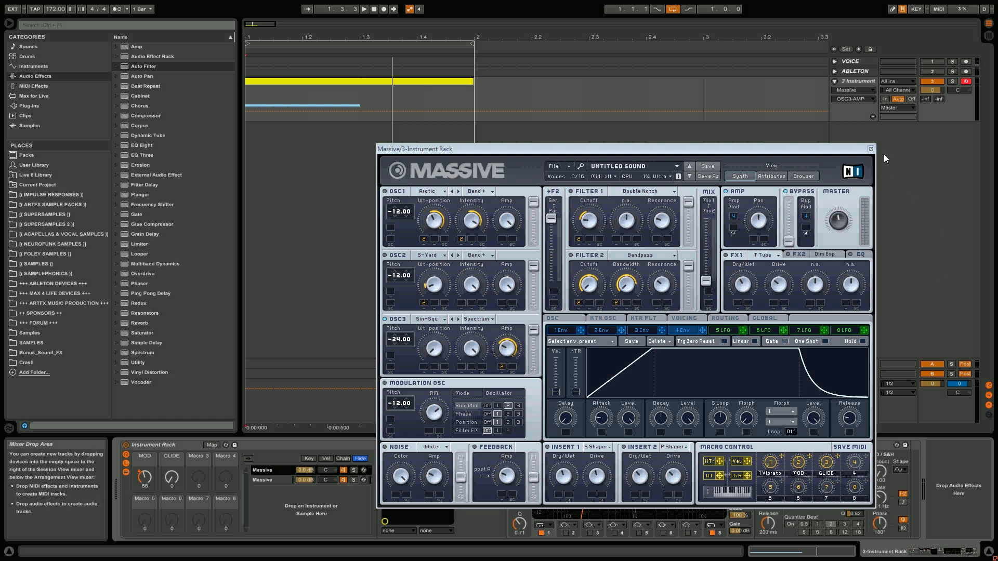
# - Close the Massive window, collapse EQ Eight and Auto Filter, and add the FREQUENCY_SPLITTER rack after the Instrument Rack
pyautogui.click(871, 149)
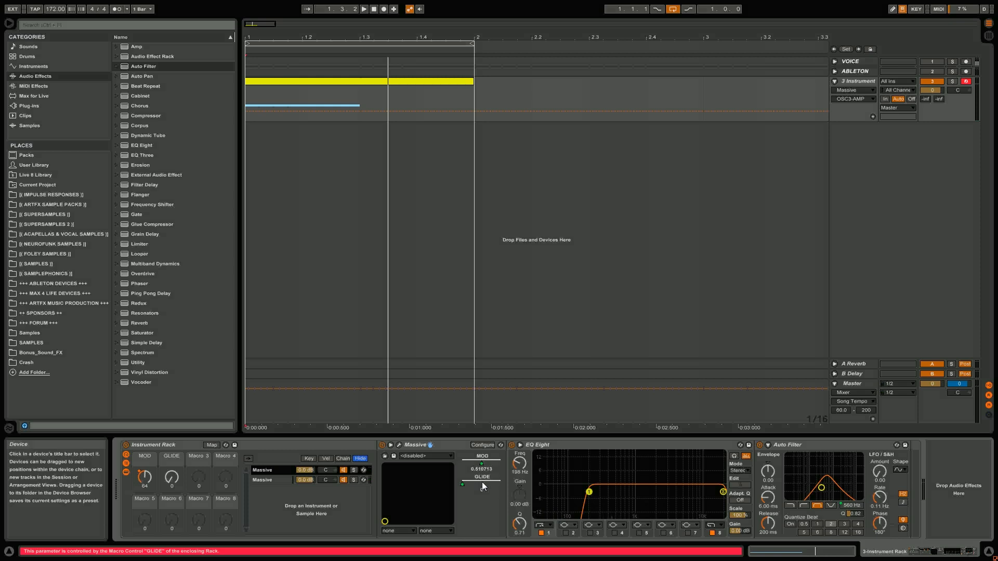
pyautogui.doubleClick(537, 445)
pyautogui.doubleClick(542, 444)
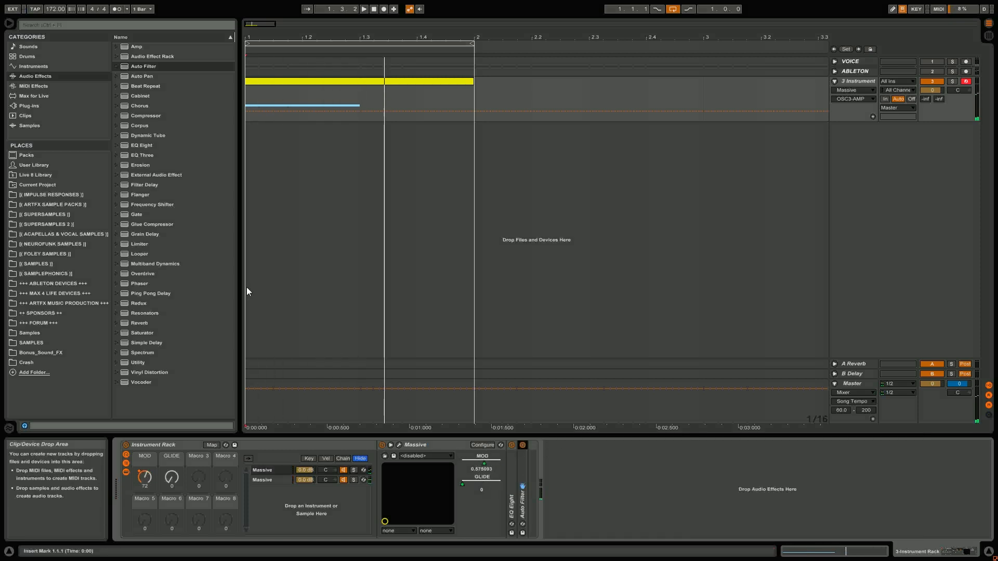
pyautogui.click(37, 165)
pyautogui.moveTo(153, 193); pyautogui.dragTo(557, 485)
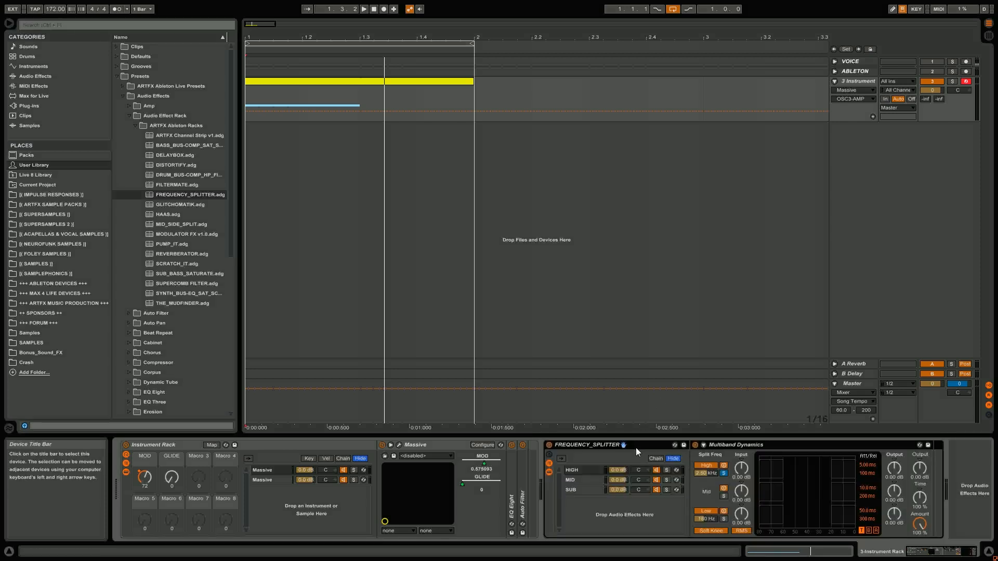
# - Cut the Instrument Rack's MOD automation from track 3, covering 1.1.1 to 2.1.2
pyautogui.click(144, 476)
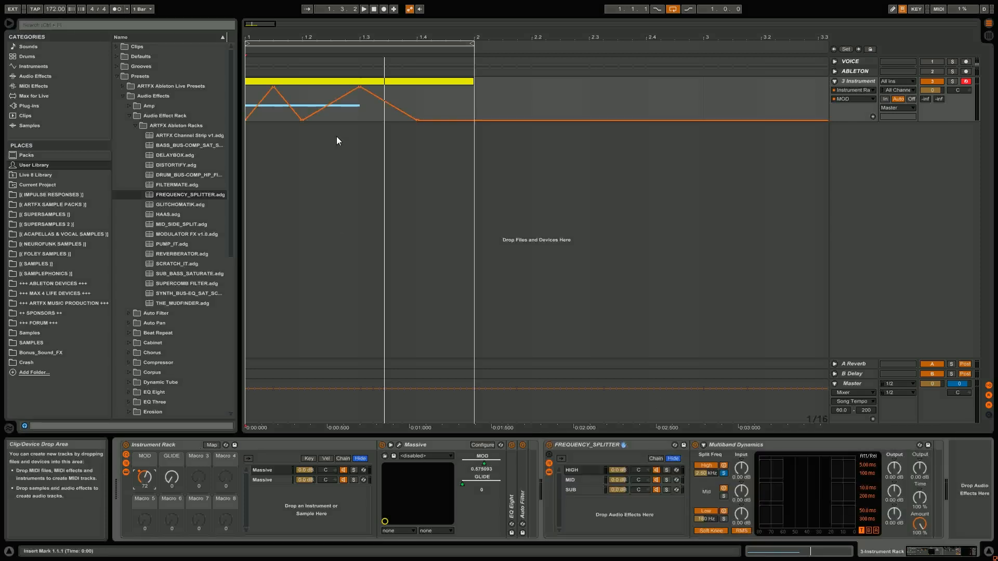
pyautogui.click(873, 117)
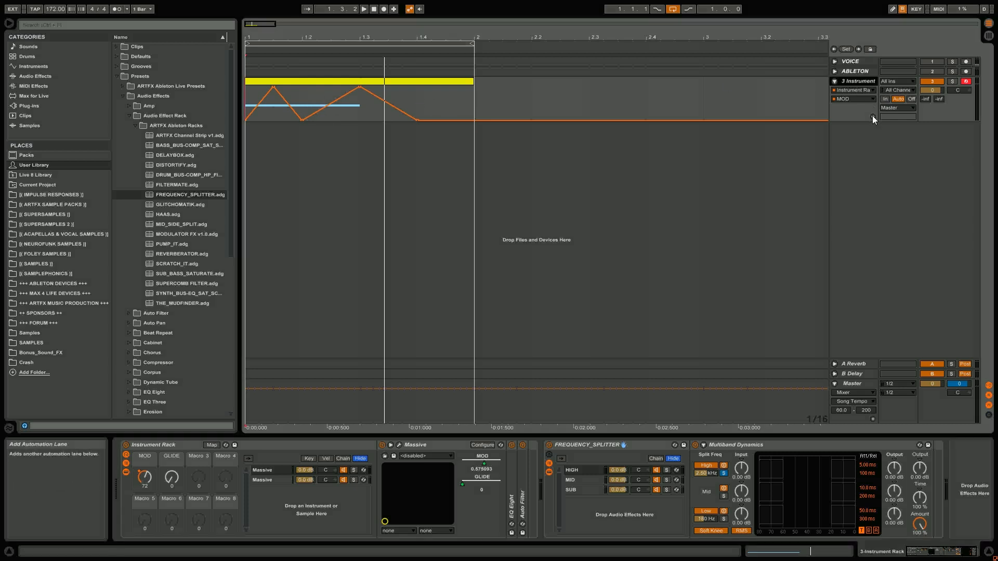
pyautogui.moveTo(493, 130); pyautogui.dragTo(225, 135)
pyautogui.press('Delete')
pyautogui.click(873, 126)
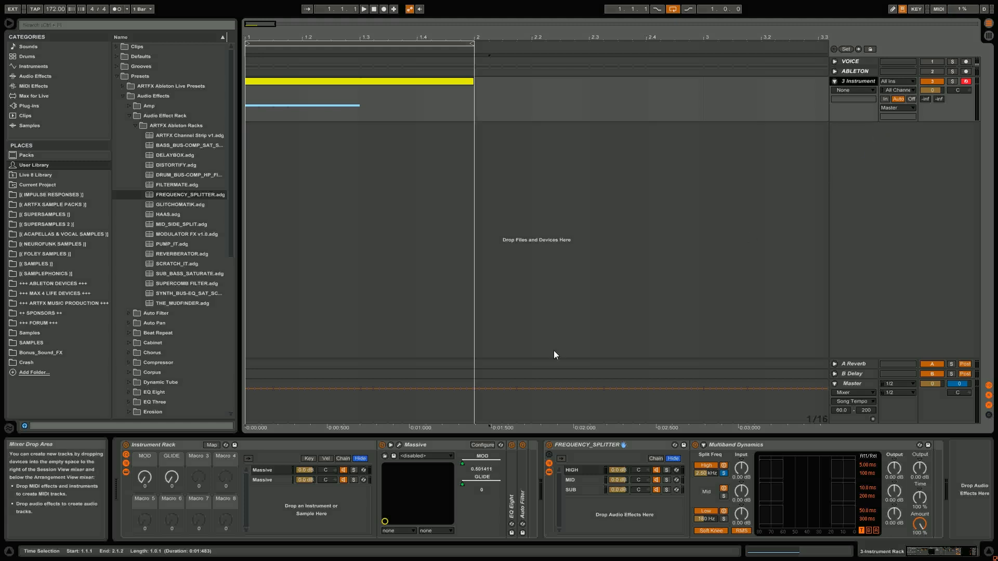
# - Group the Instrument Rack and FREQUENCY_SPLITTER into a new outer Instrument Rack and show its macro controls
pyautogui.click(559, 446)
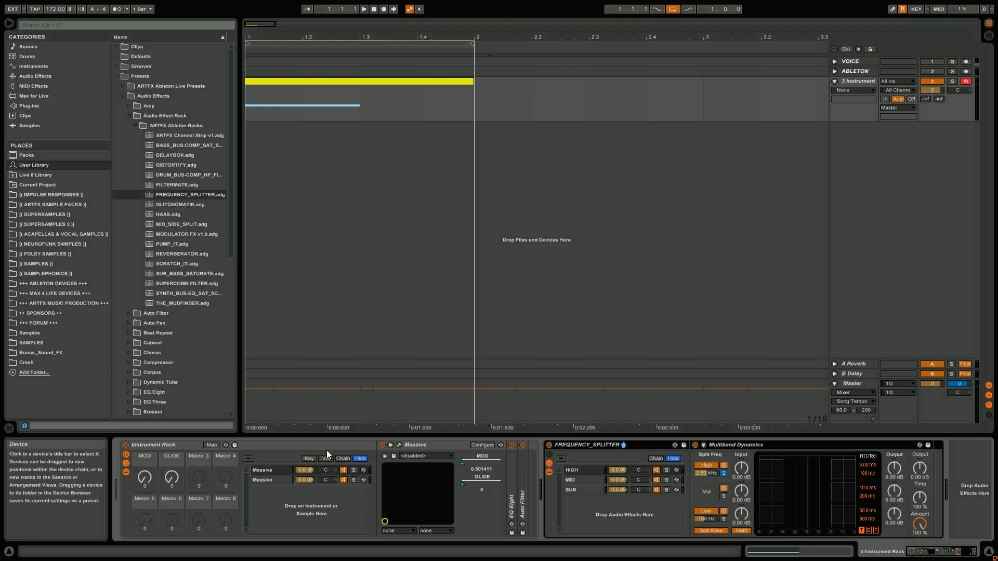
pyautogui.keyDown('shift'); pyautogui.click(312, 446); pyautogui.keyUp('shift')
pyautogui.hotkey('ctrl', 'g')
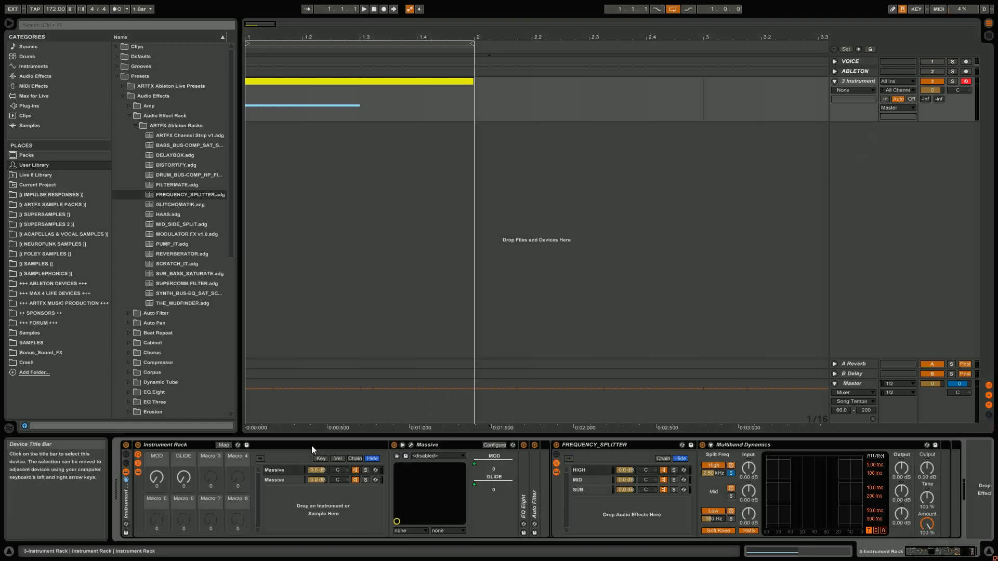
pyautogui.click(126, 456)
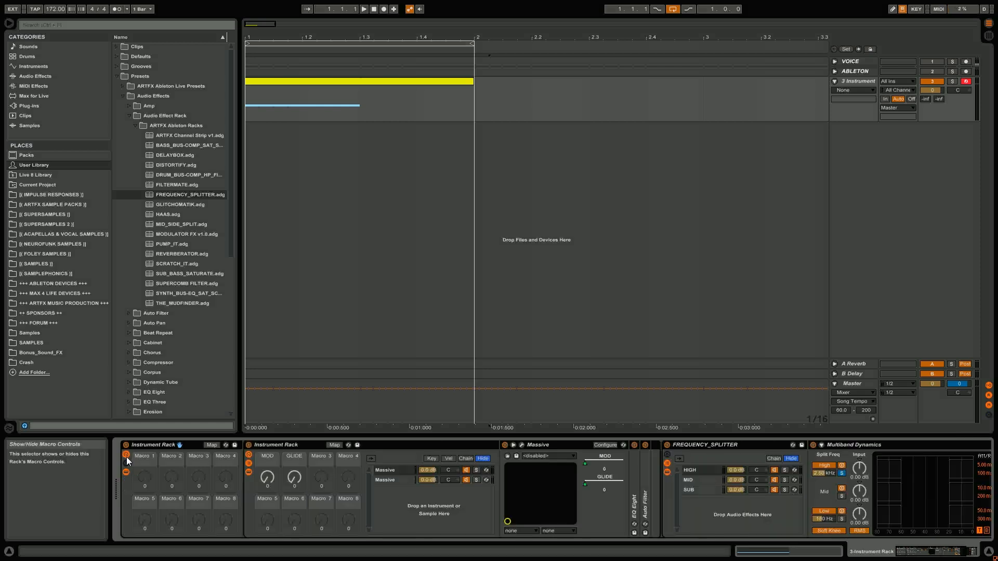
# - Map the inner rack's MOD and GLIDE macros to the outer rack's first two macros
pyautogui.rightClick(273, 473)
pyautogui.click(291, 304)
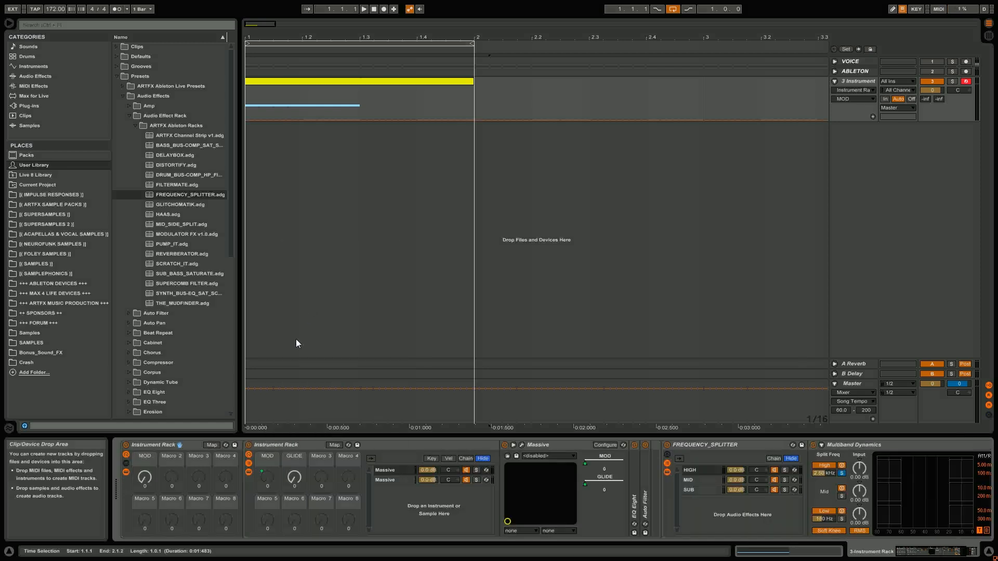
pyautogui.rightClick(295, 474)
pyautogui.click(341, 312)
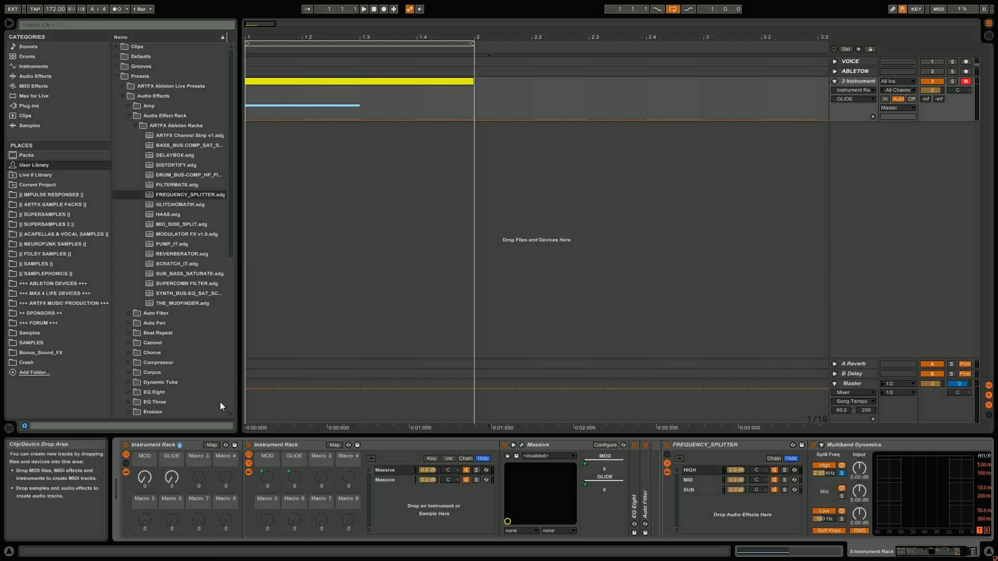
# - Paste the cut automation onto the outer rack's MOD macro from the start of bar 1 and play the loop
pyautogui.click(145, 475)
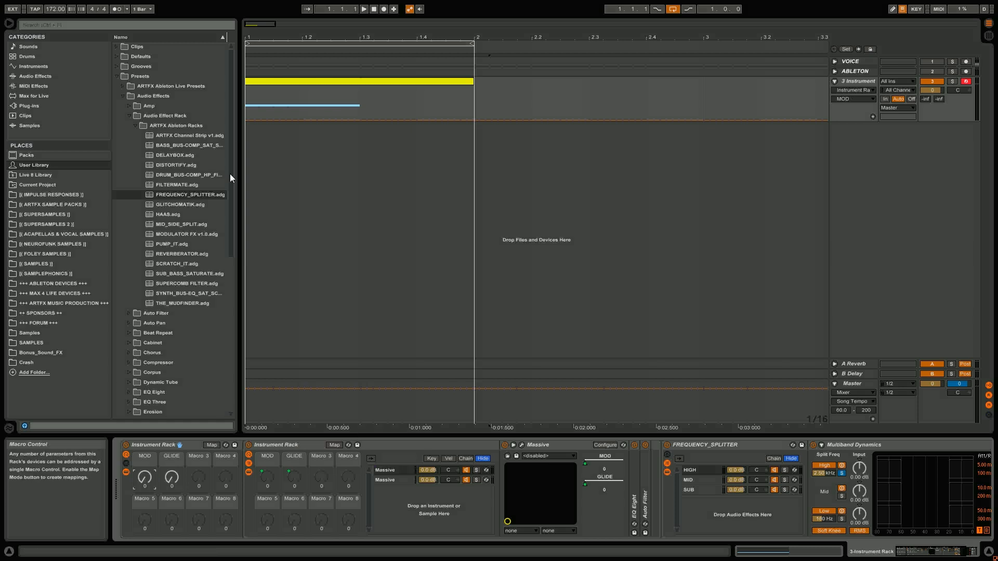
pyautogui.click(248, 105)
pyautogui.hotkey('ctrl', 'v')
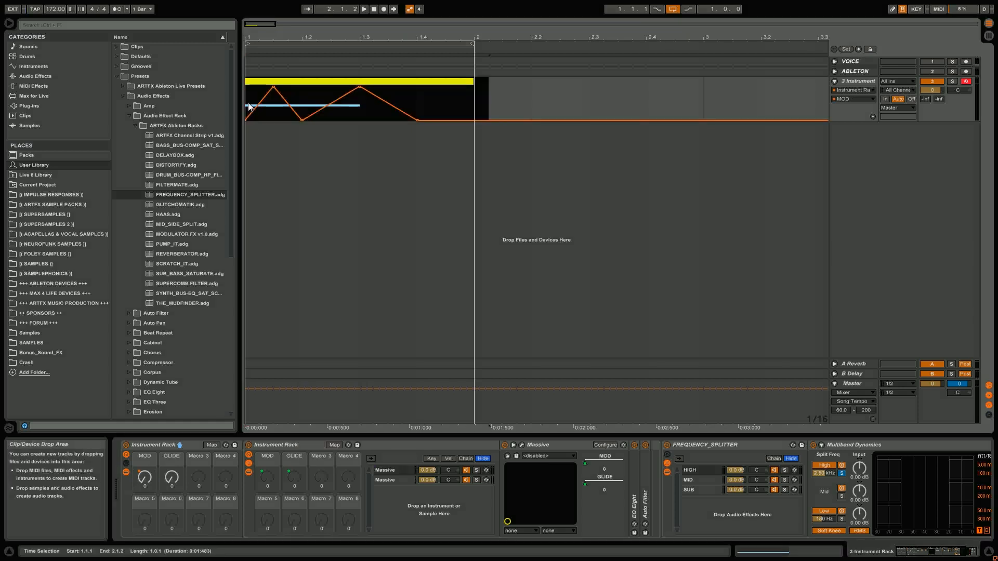
pyautogui.press('space')
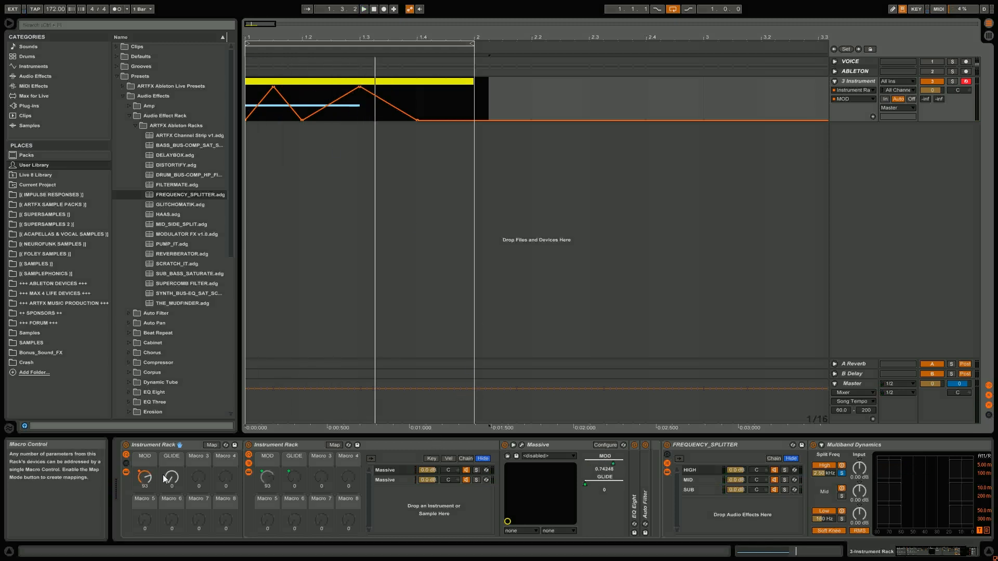
# - Collapse the inner Instrument Rack, show FREQUENCY_SPLITTER's macros, and map its Macro 1 to the outer rack's first macro
pyautogui.doubleClick(284, 447)
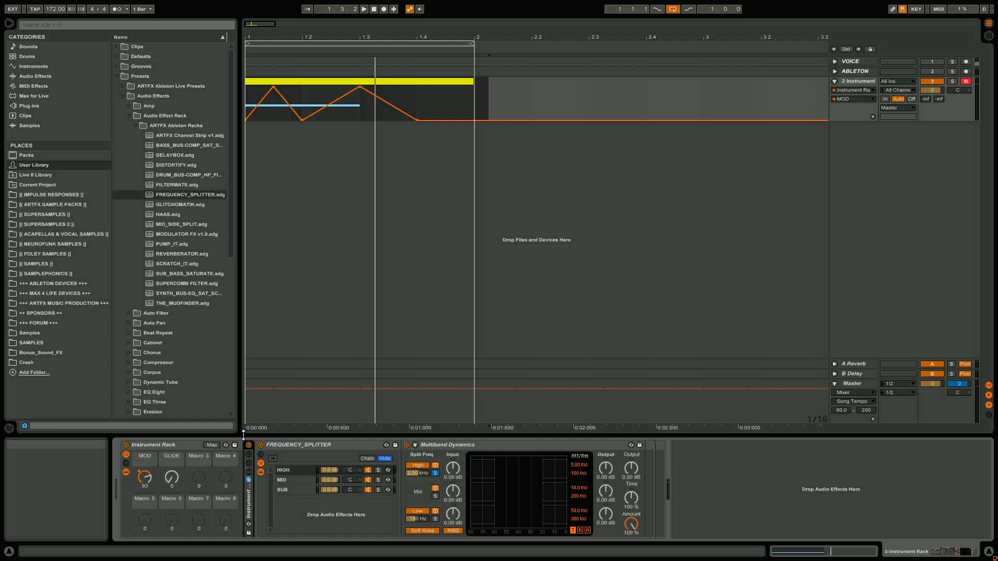
pyautogui.click(260, 455)
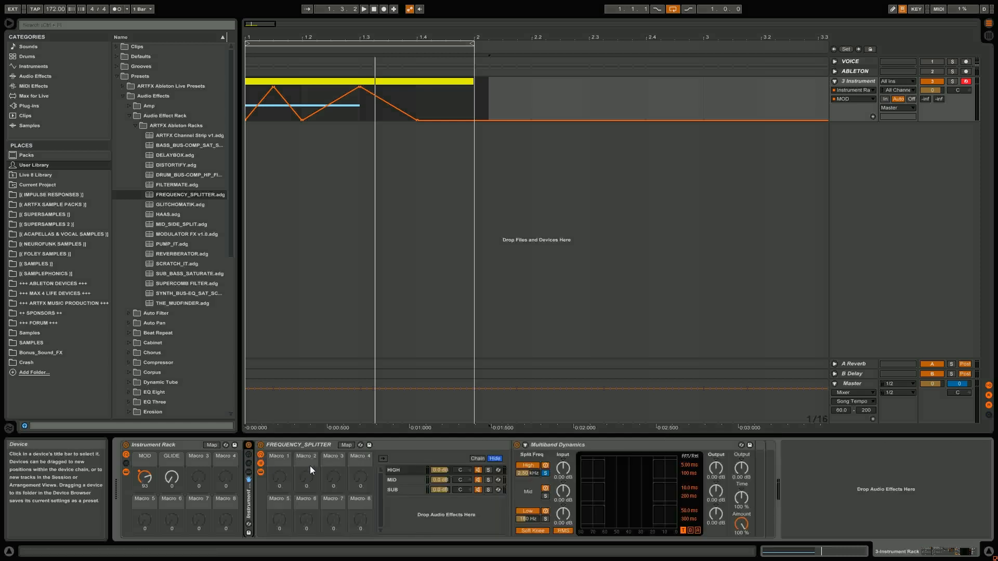
pyautogui.rightClick(276, 475)
pyautogui.click(323, 330)
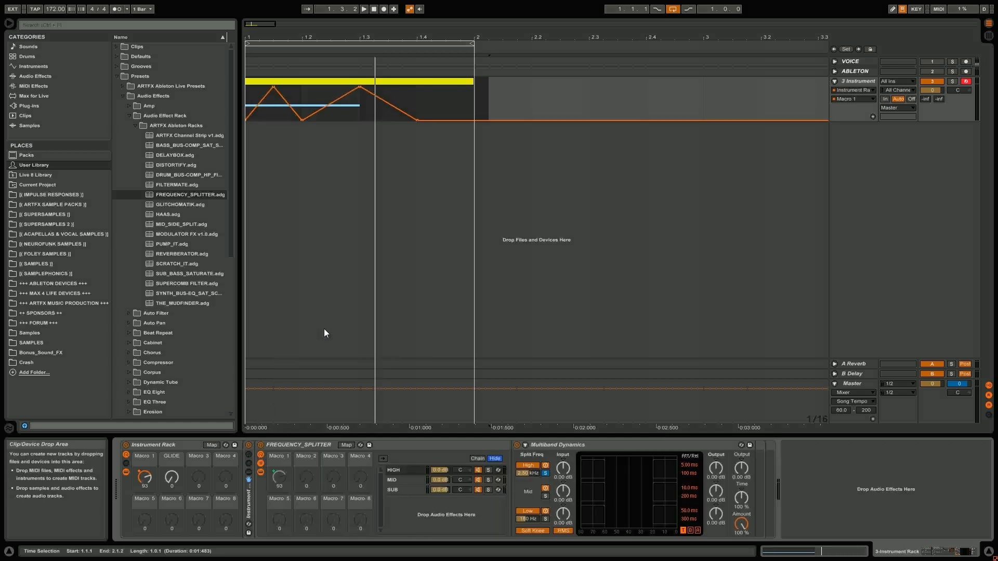
# - Rename the outer rack's first macro as MOD
pyautogui.click(148, 480)
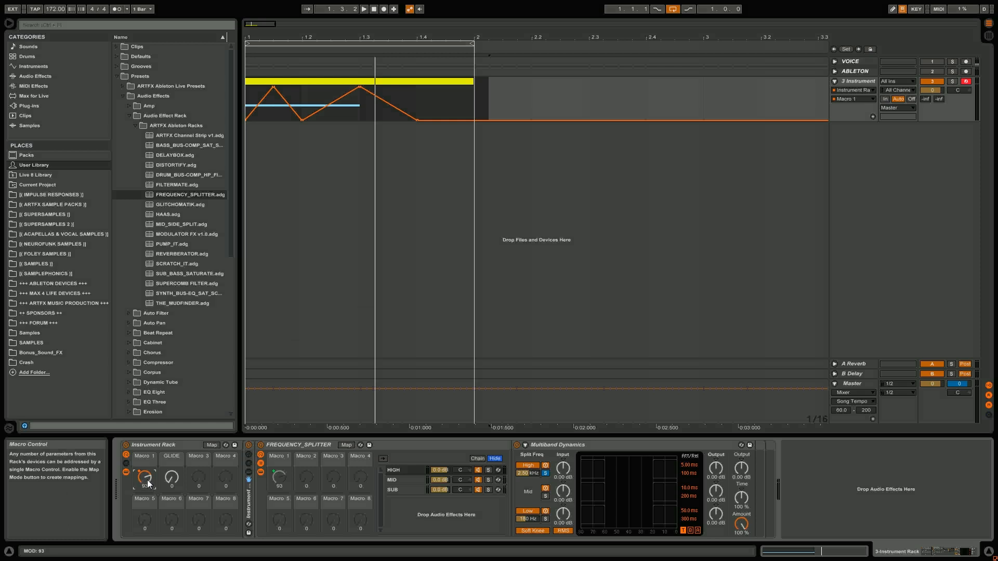
pyautogui.hotkey('ctrl', 'r')
pyautogui.write('MOD')
pyautogui.press('Return')
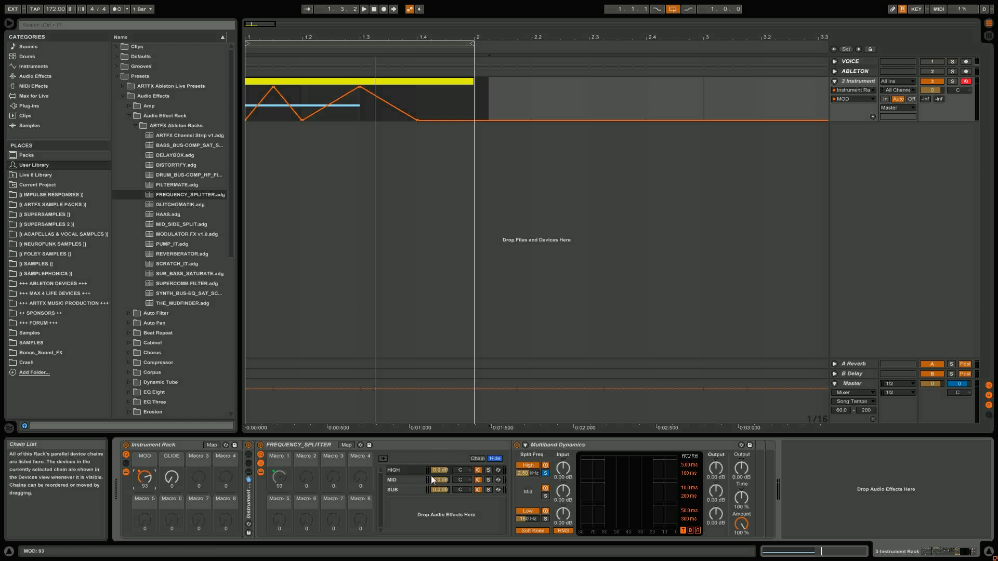
pyautogui.click(279, 476)
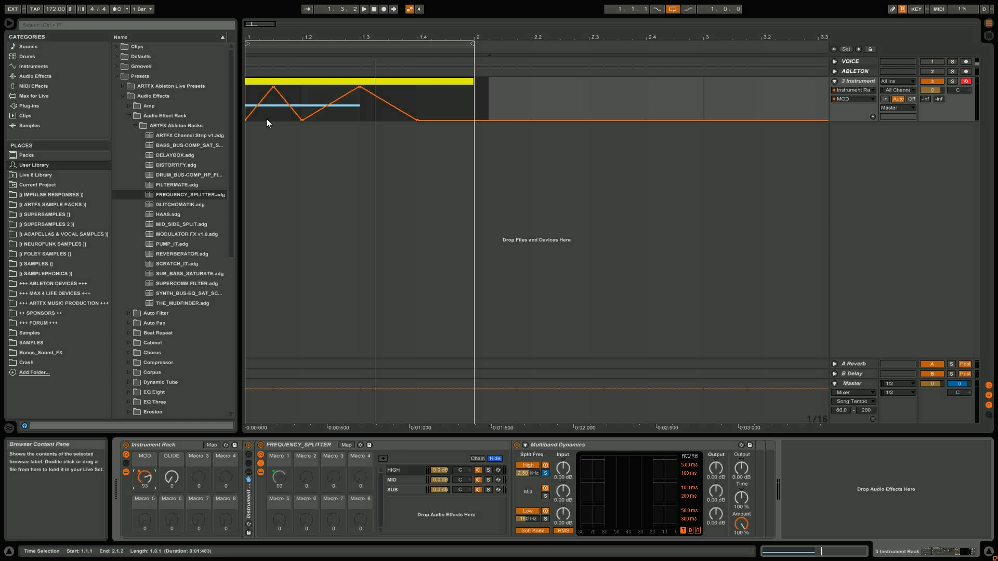
# - Play the loop briefly and examine the devices in FREQUENCY_SPLITTER's HIGH, MID and SUB chains
pyautogui.press('space')
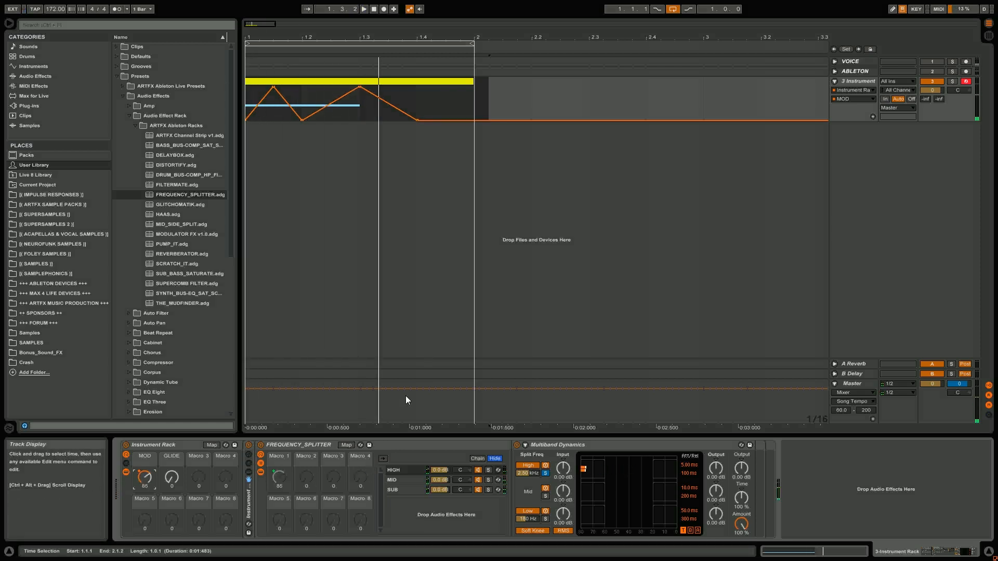
pyautogui.click(401, 479)
pyautogui.click(402, 490)
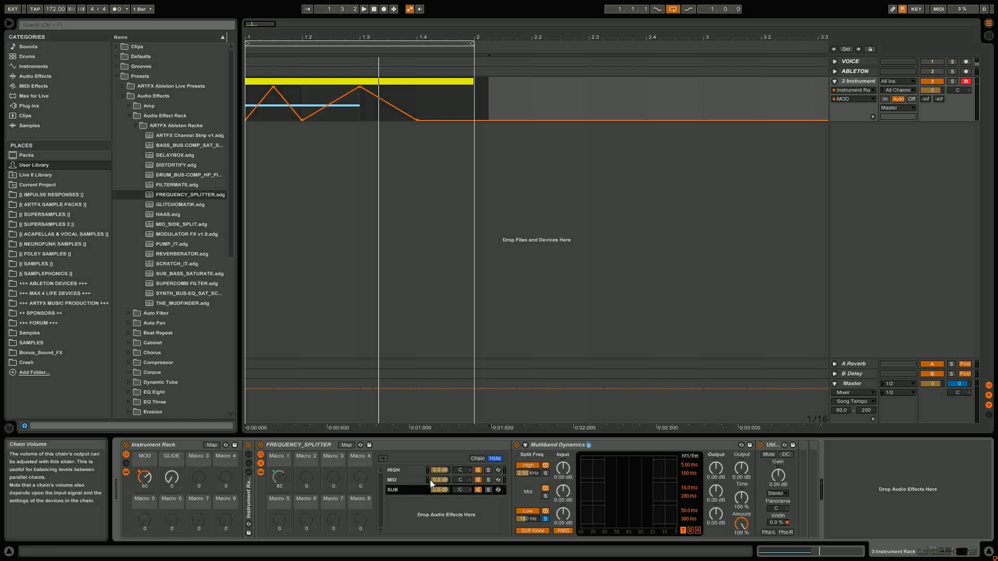
pyautogui.click(418, 480)
pyautogui.click(396, 491)
pyautogui.click(397, 479)
pyautogui.click(397, 470)
pyautogui.click(395, 480)
pyautogui.click(394, 489)
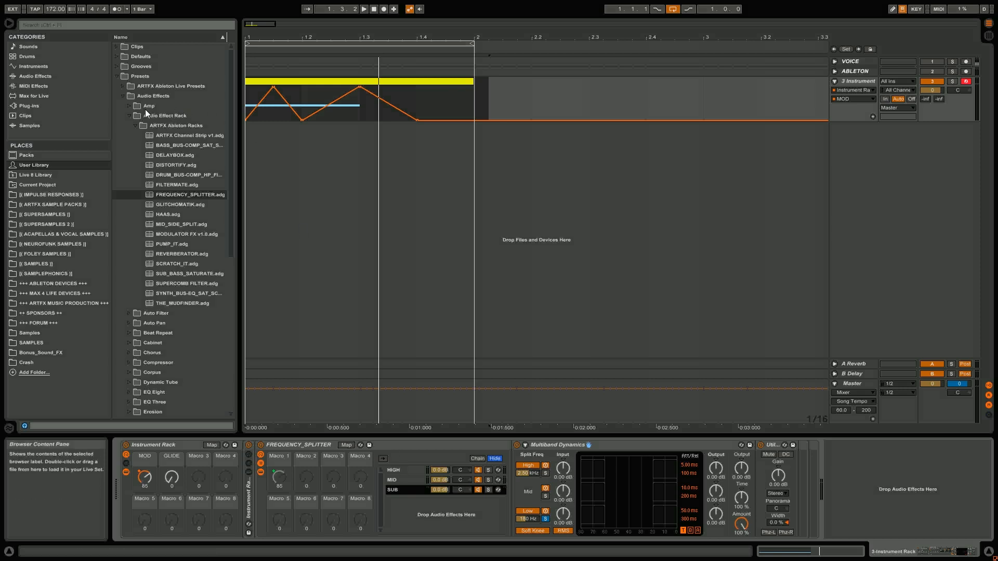
# - Collapse the User Library preset folders and list Live's Audio Effects in the browser
pyautogui.click(129, 115)
pyautogui.click(123, 94)
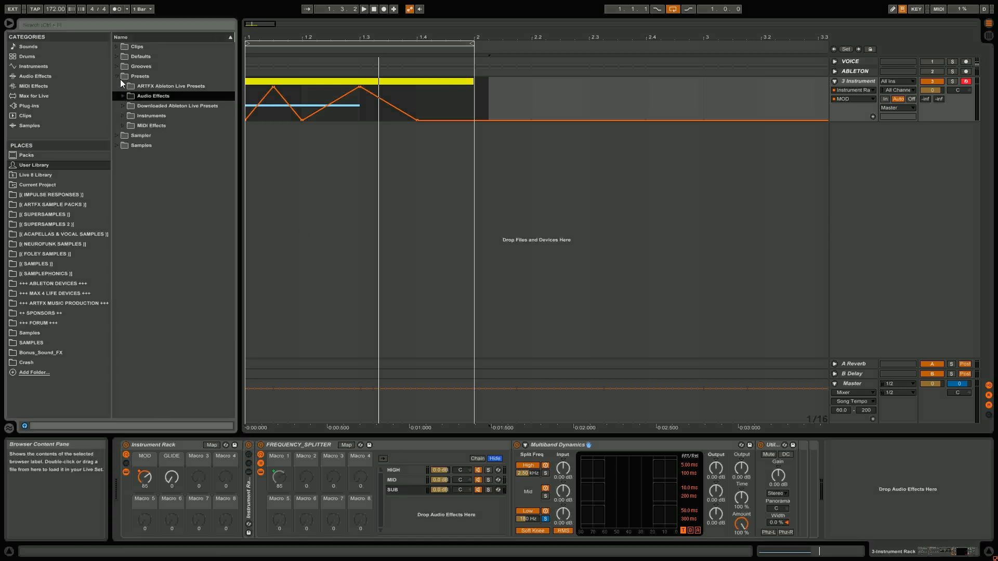
pyautogui.click(119, 77)
pyautogui.click(34, 77)
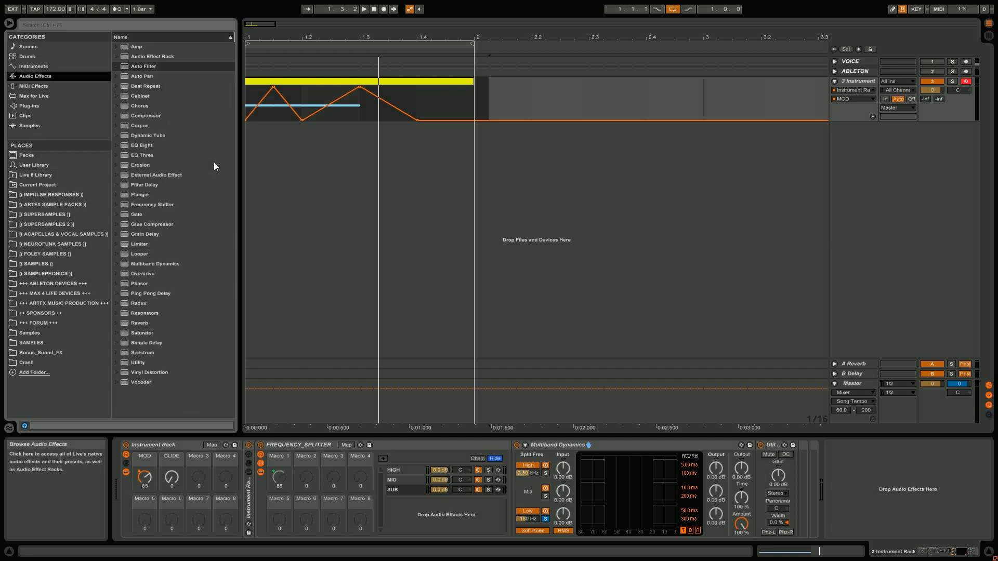
# - Solo FREQUENCY_SPLITTER's SUB chain and audition it during playback
pyautogui.click(488, 490)
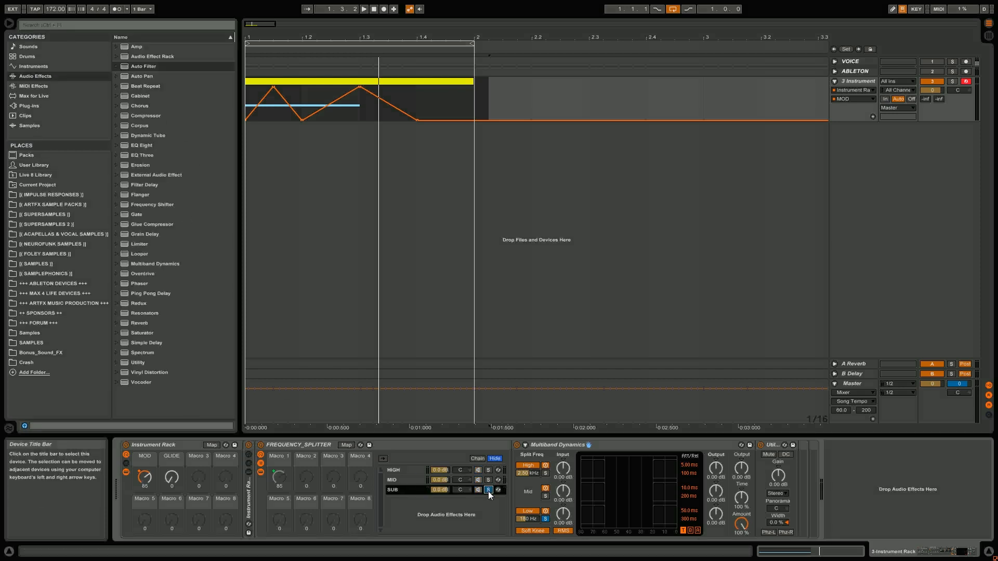
pyautogui.press('space')
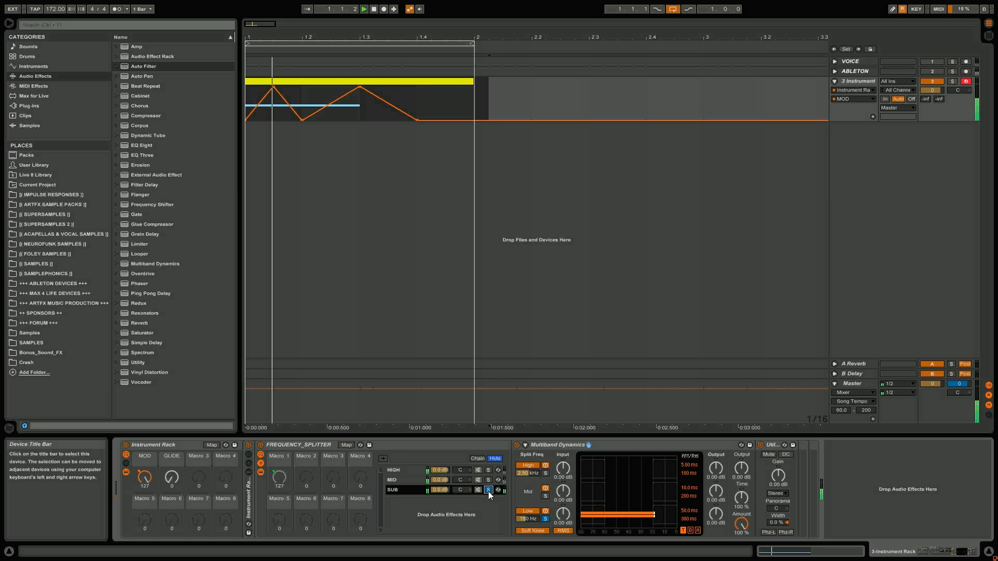
pyautogui.click(279, 488)
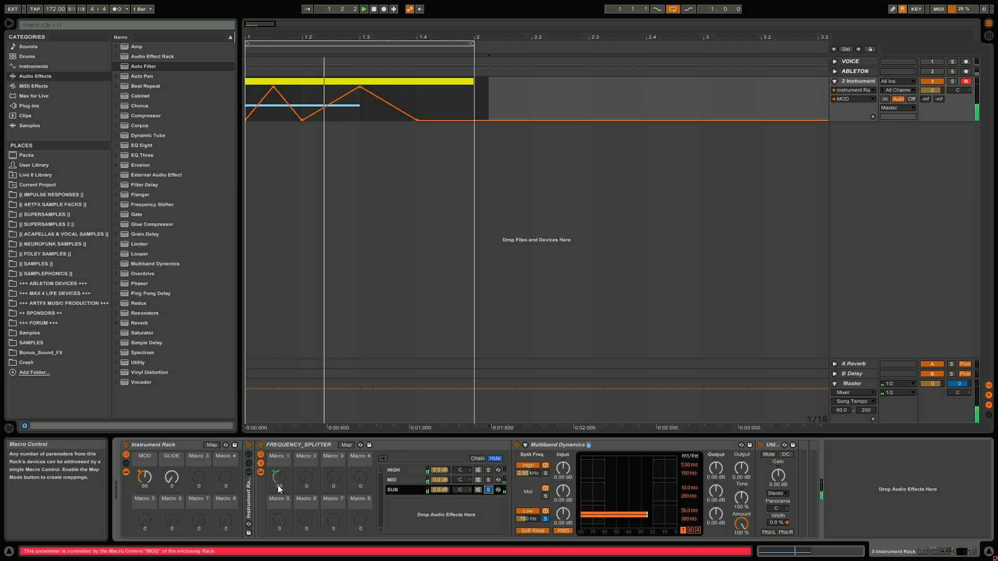
# - Expand the inner rack's EQ Eight and set its band 1 low-cut frequency to 257 Hz while auditioning
pyautogui.doubleClick(248, 491)
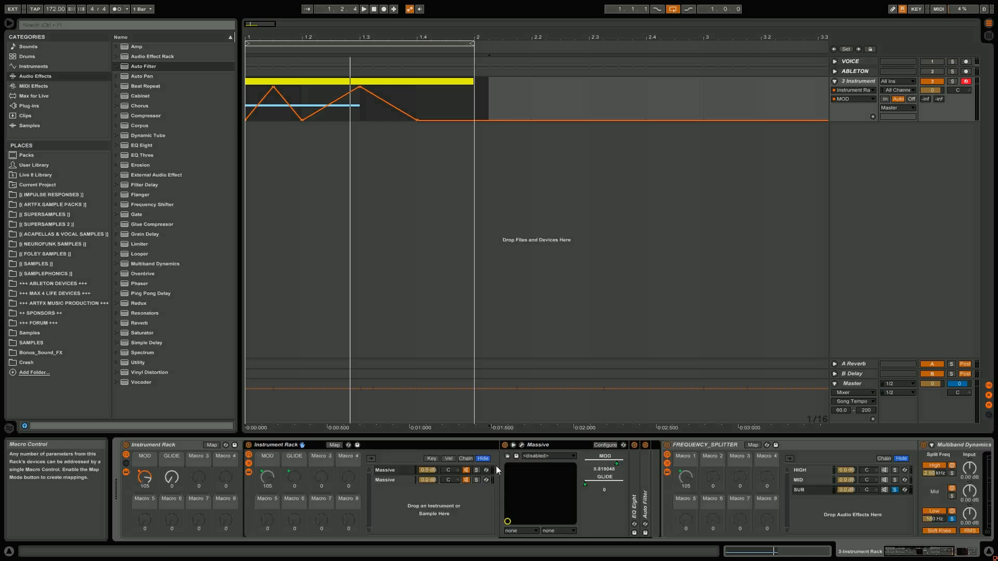
pyautogui.doubleClick(635, 482)
pyautogui.click(642, 463)
pyautogui.press('space')
pyautogui.moveTo(643, 463); pyautogui.dragTo(644, 464)
pyautogui.press('space')
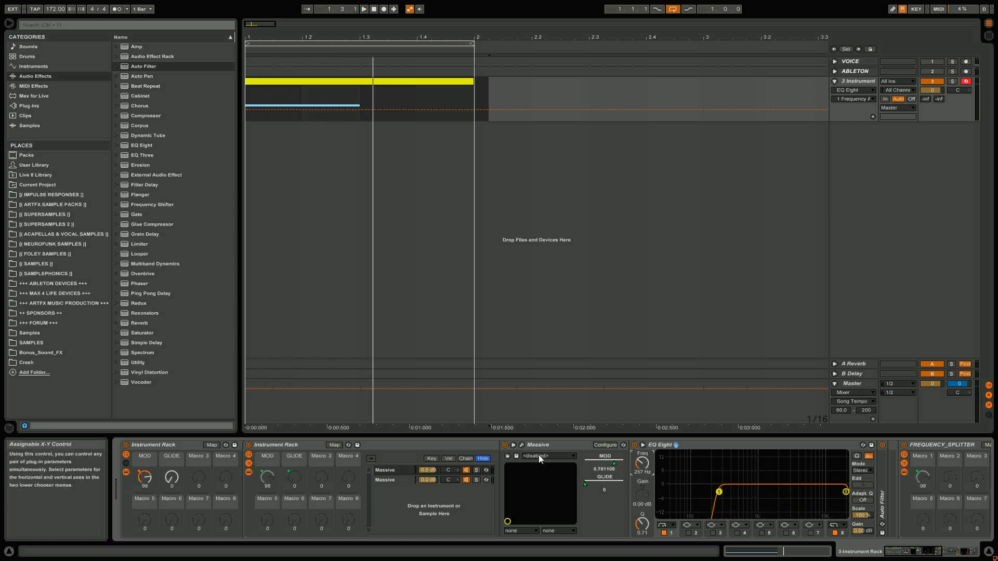
# - Audition the SUB chain again, then solo FREQUENCY_SPLITTER's MID chain instead
pyautogui.click(901, 552)
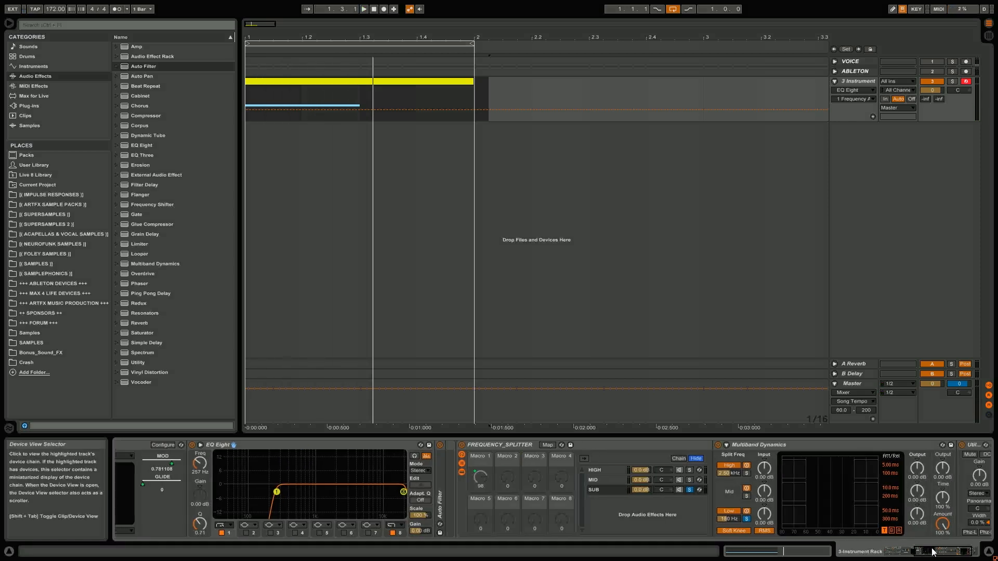
pyautogui.press('space')
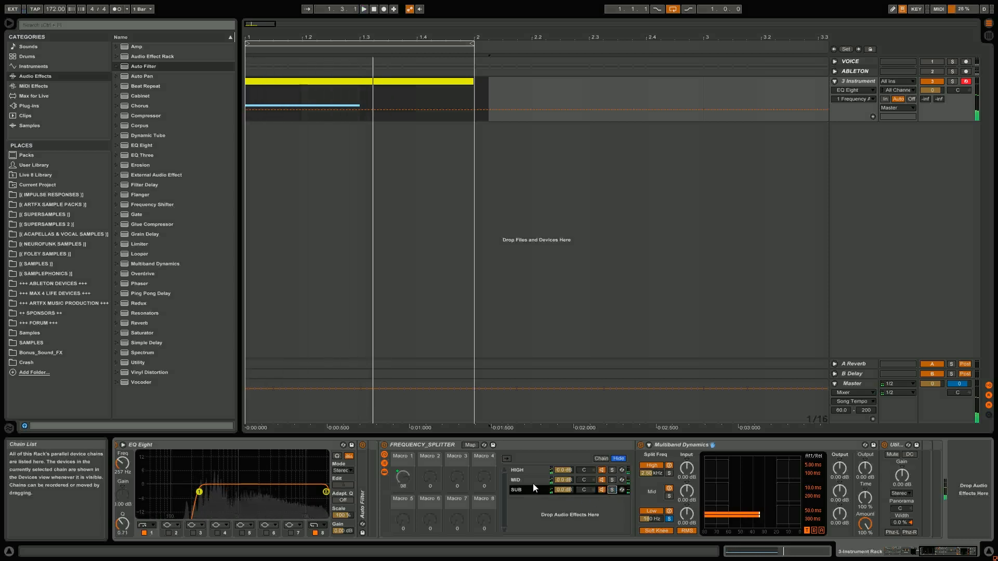
pyautogui.click(532, 480)
pyautogui.click(611, 479)
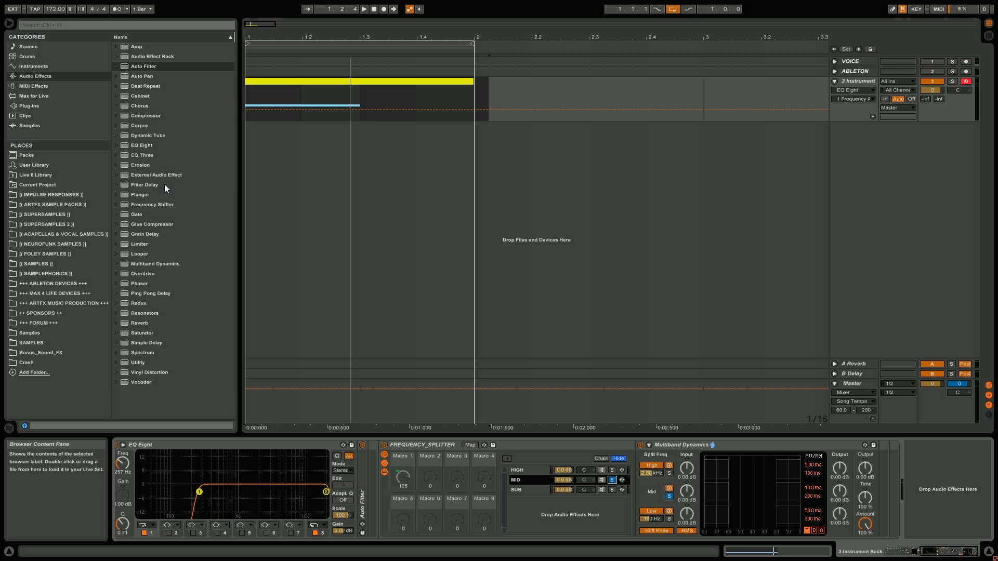
# - Audition the MID chain and insert an Overdrive effect before its Multiband Dynamics
pyautogui.press('space')
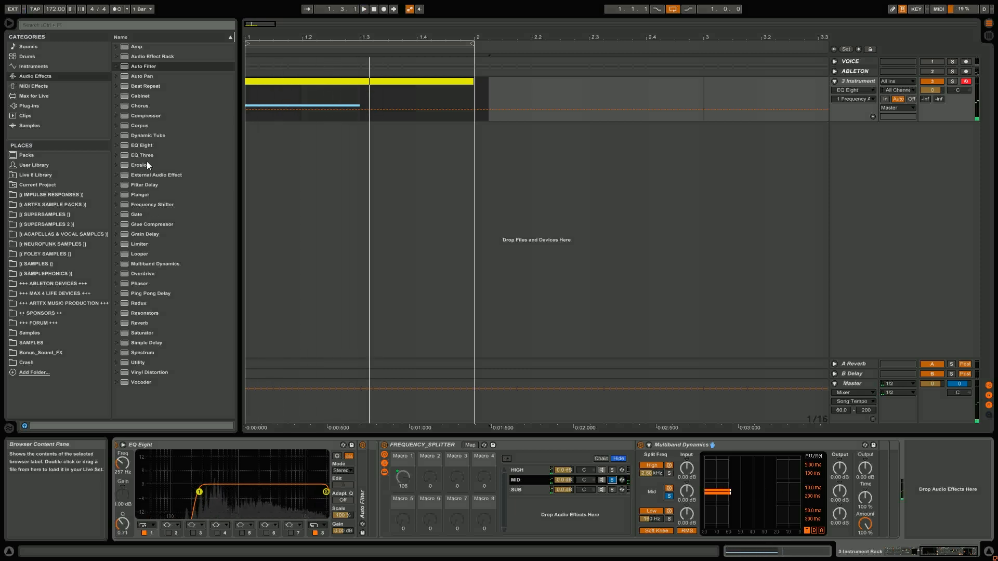
pyautogui.click(136, 274)
pyautogui.moveTo(139, 274); pyautogui.dragTo(738, 450)
pyautogui.moveTo(659, 484); pyautogui.dragTo(658, 484)
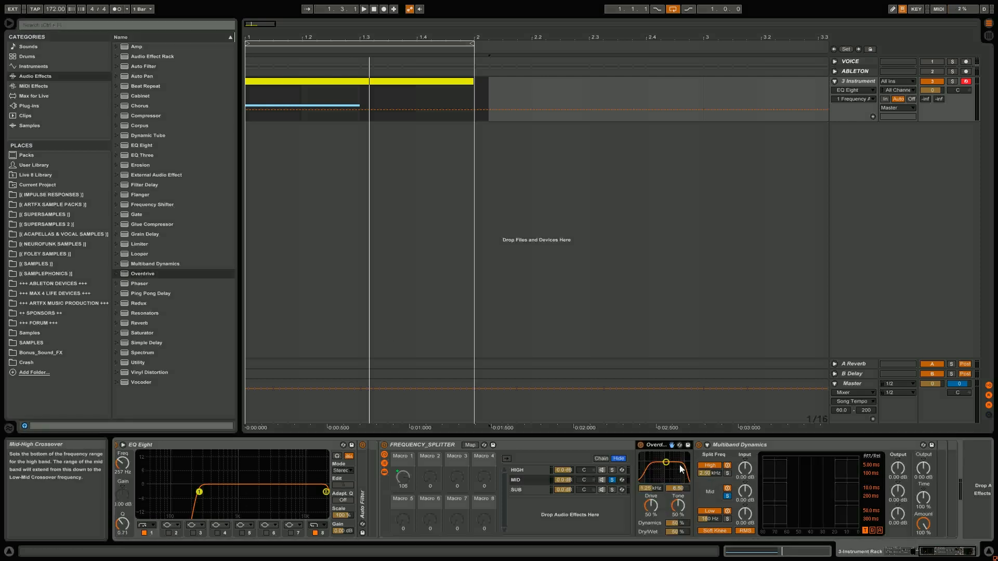
# - Set the MID chain's Overdrive to 0% Dynamics and 15% Dry/Wet, and compare it active and bypassed with MID unsoloed
pyautogui.moveTo(675, 523); pyautogui.dragTo(675, 549)
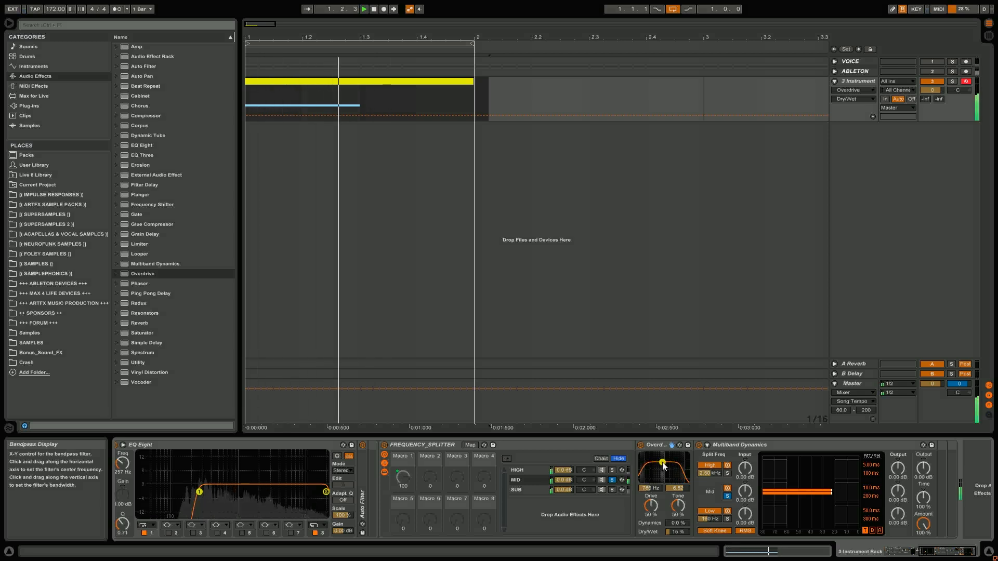
pyautogui.click(611, 480)
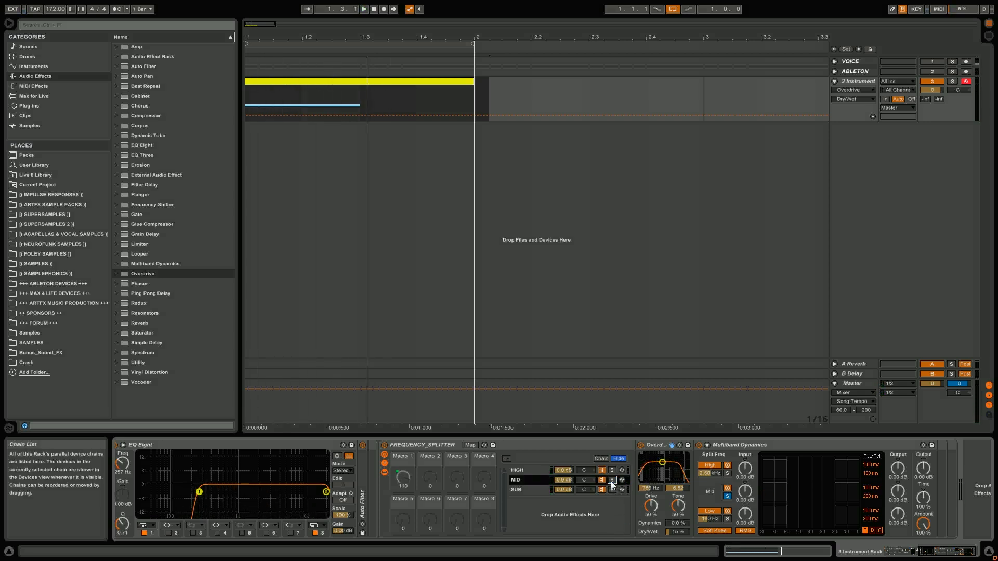
pyautogui.press('space')
pyautogui.click(641, 445)
pyautogui.press('space')
pyautogui.click(640, 445)
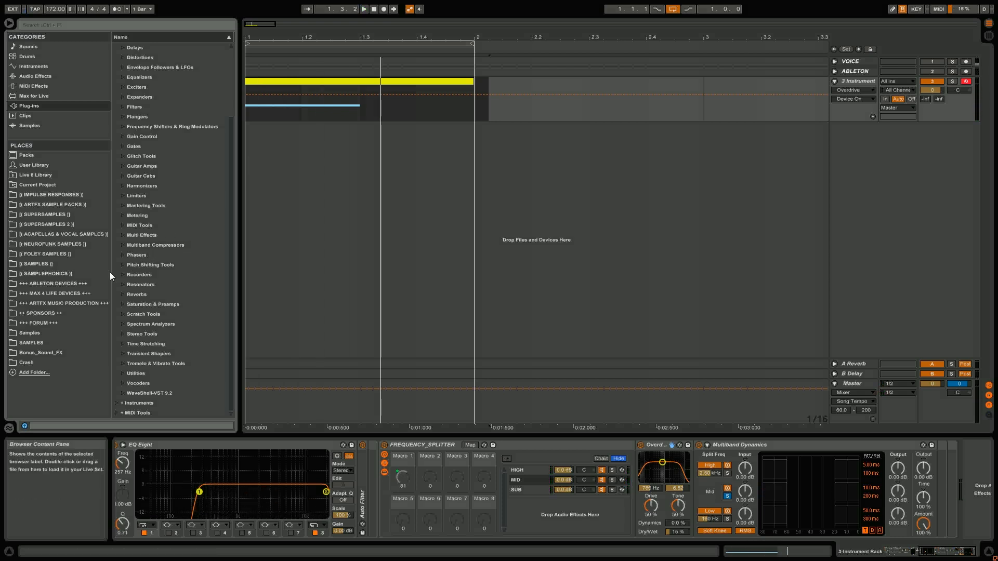
# - Insert the BlueCat BC Phaser 3 VST(Stereo) plug-in before the MID chain's Overdrive and audition it
pyautogui.click(124, 256)
pyautogui.click(129, 275)
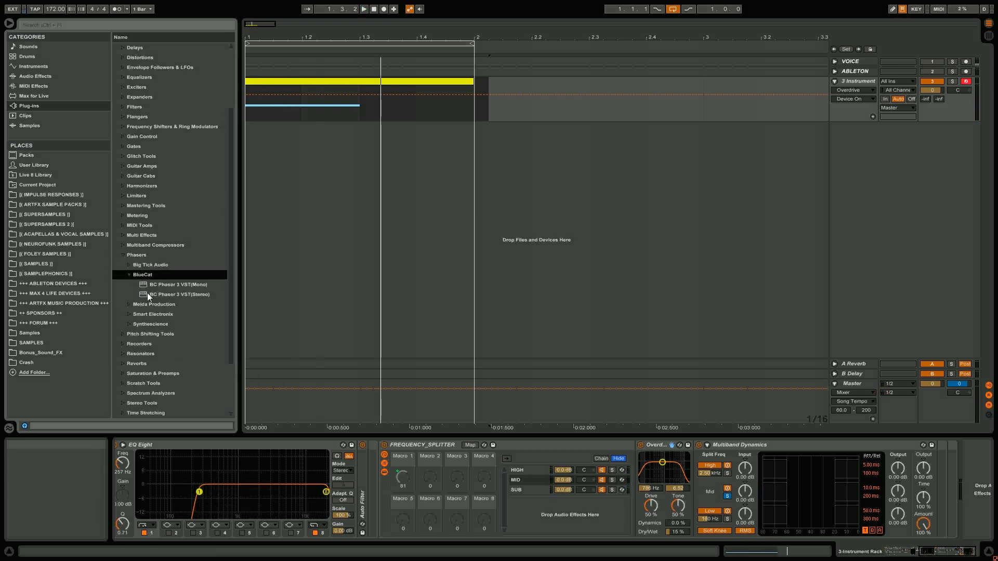
pyautogui.moveTo(167, 294); pyautogui.dragTo(643, 475)
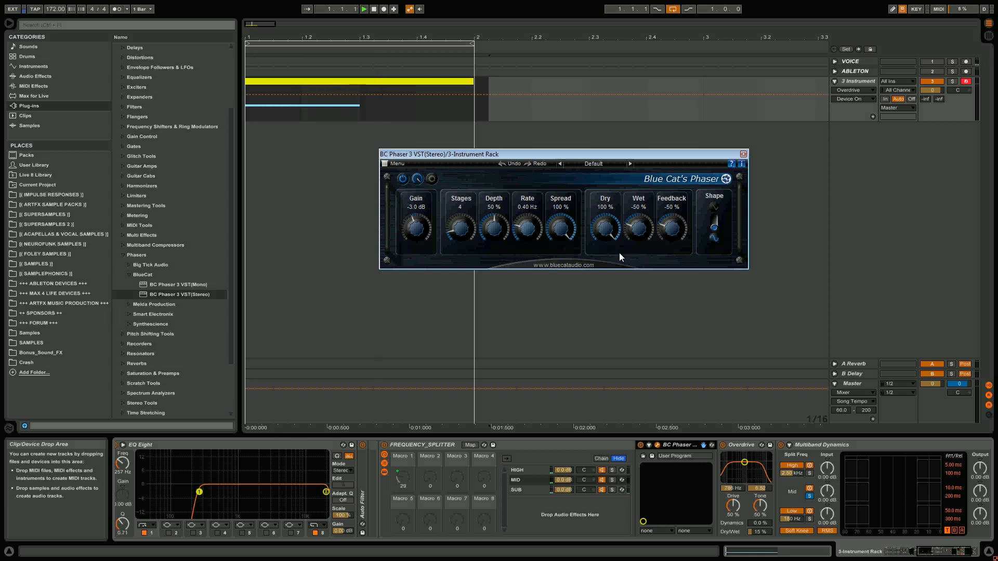
pyautogui.press('space')
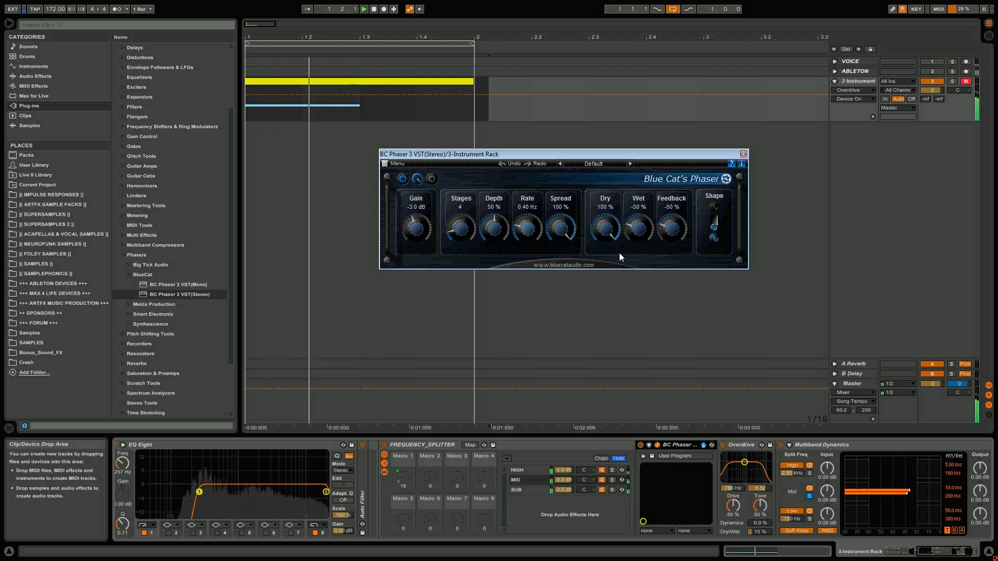
# - Solo FREQUENCY_SPLITTER's MID chain and compare BC Phaser bypassed and active during playback
pyautogui.click(637, 444)
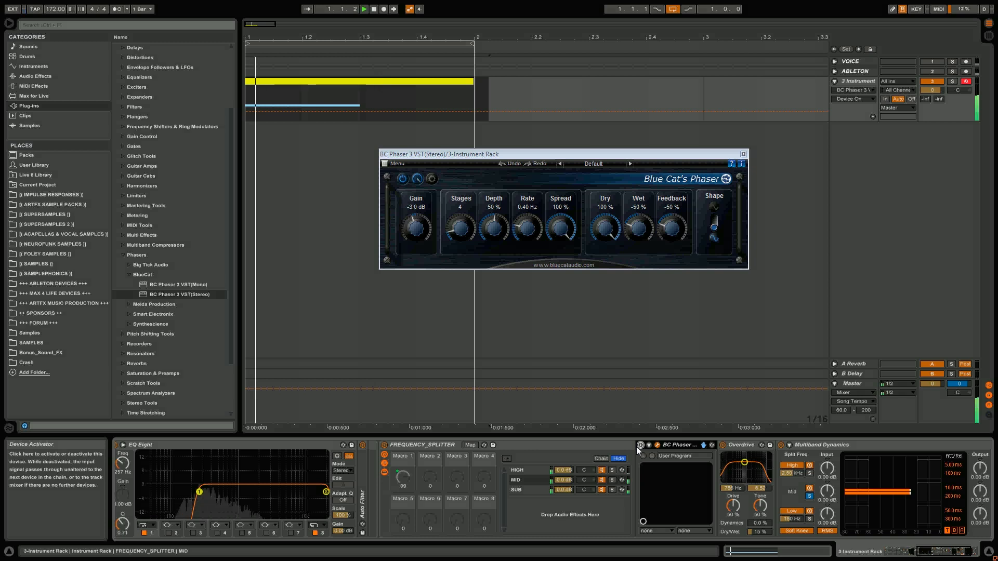
pyautogui.click(612, 480)
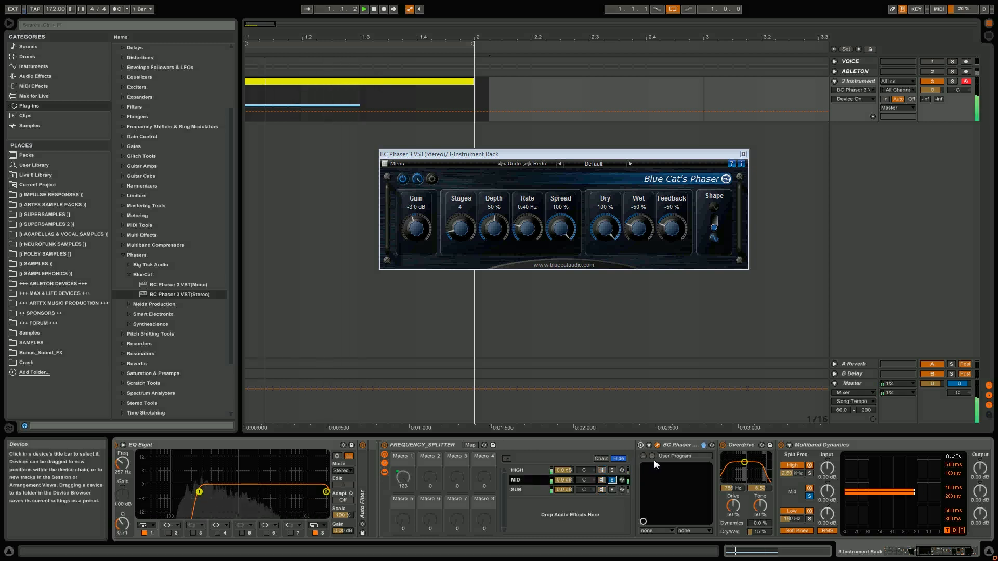
pyautogui.click(642, 446)
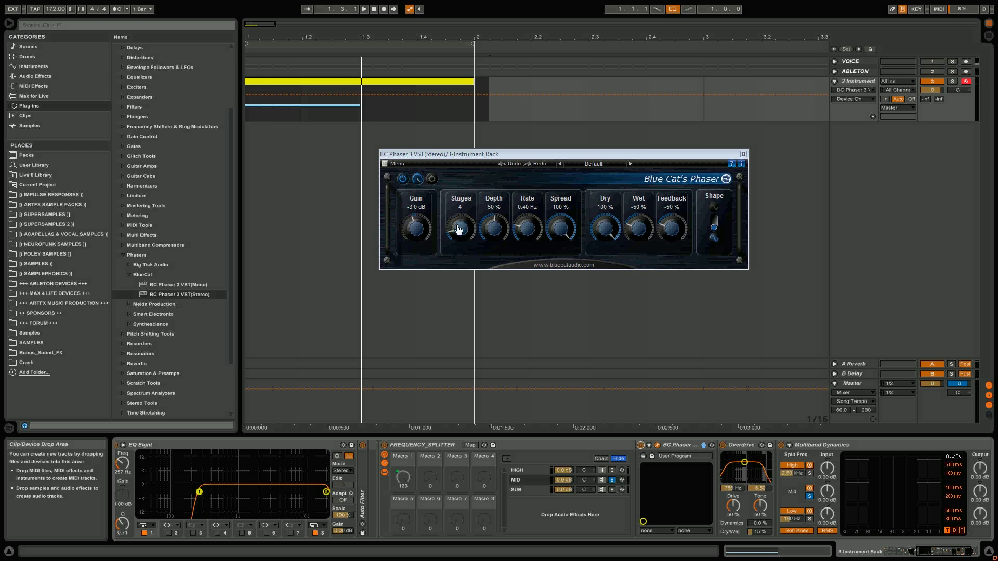
# - Set the Blue Cat phaser's Stages to 8 and try a lower Spread while auditioning the MID chain
pyautogui.moveTo(458, 229); pyautogui.dragTo(462, 222)
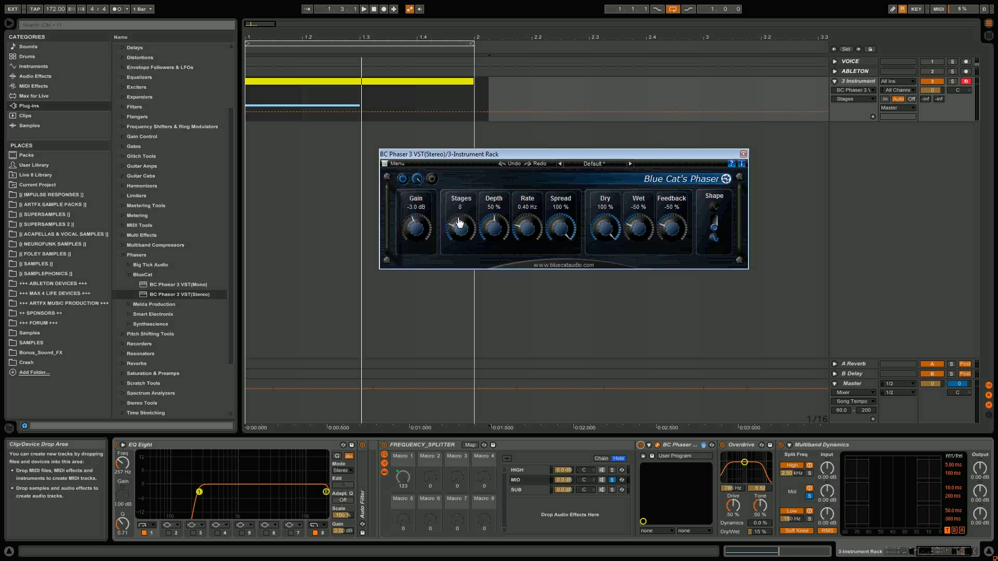
pyautogui.press('space')
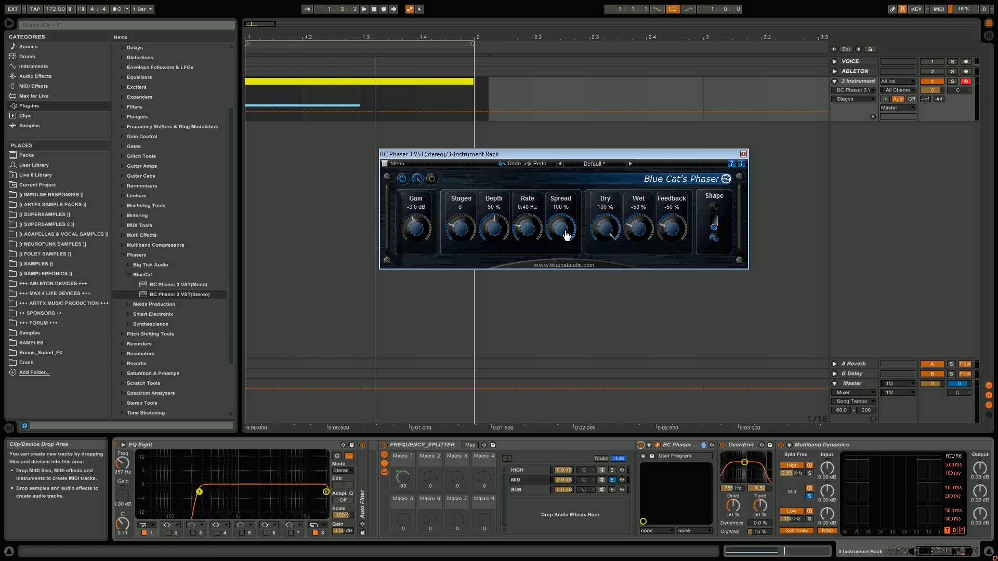
pyautogui.moveTo(567, 236); pyautogui.dragTo(573, 329)
pyautogui.press('space')
# - Set the Blue Cat phaser's Rate to about 2.78 Hz and its Depth to 100% while auditioning
pyautogui.moveTo(527, 229)
pyautogui.mouseDown()
pyautogui.moveTo(528, 191)
pyautogui.moveTo(529, 241)
pyautogui.moveTo(533, 213)
pyautogui.mouseUp()
pyautogui.press('space')
pyautogui.press('space')
pyautogui.press('space')
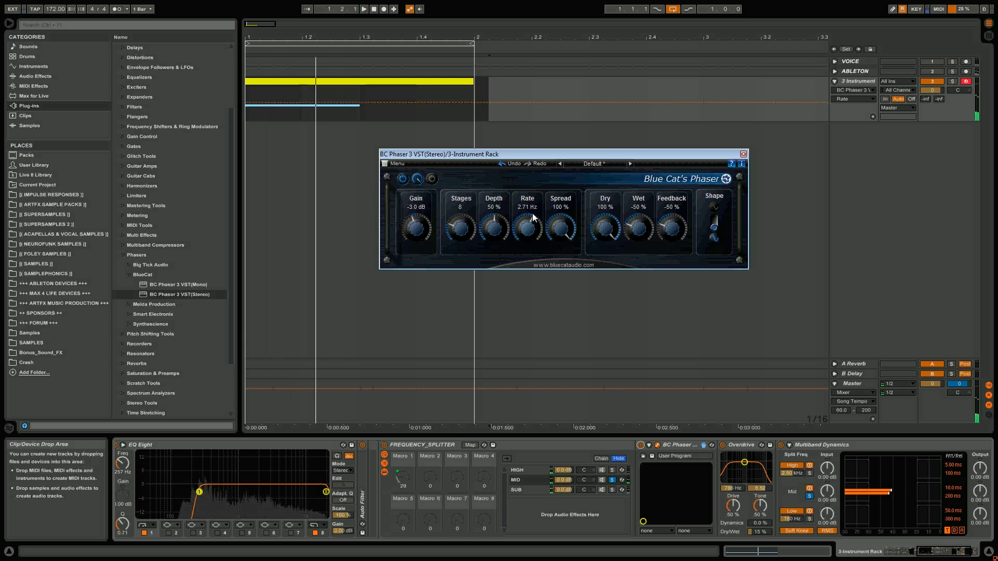
pyautogui.press('space')
pyautogui.press('space')
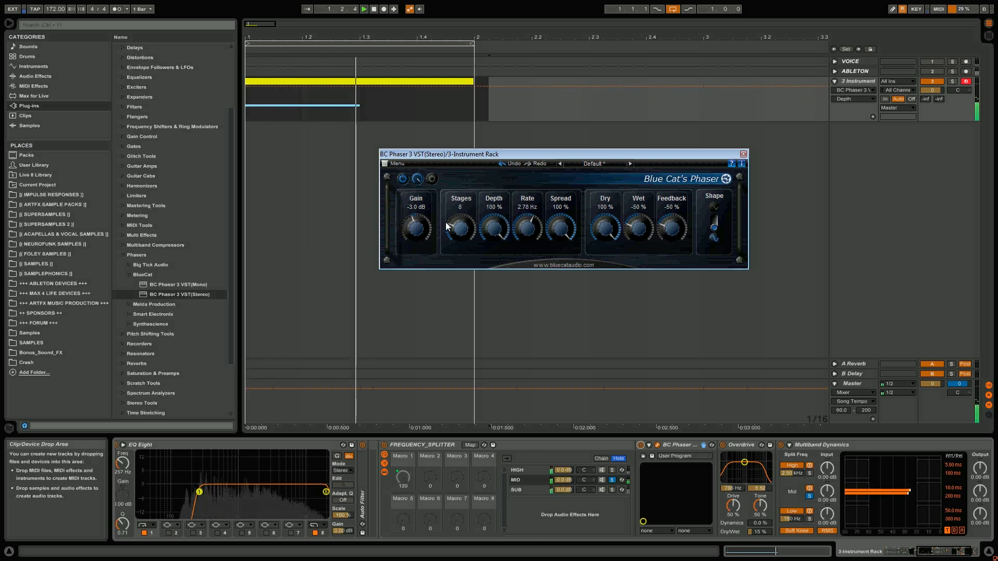
# - Set the Blue Cat phaser's Rate to 0.46 Hz and its Spread to 45%, auditioning the change
pyautogui.press('space')
pyautogui.moveTo(524, 227); pyautogui.dragTo(520, 255)
pyautogui.press('space')
pyautogui.press('space')
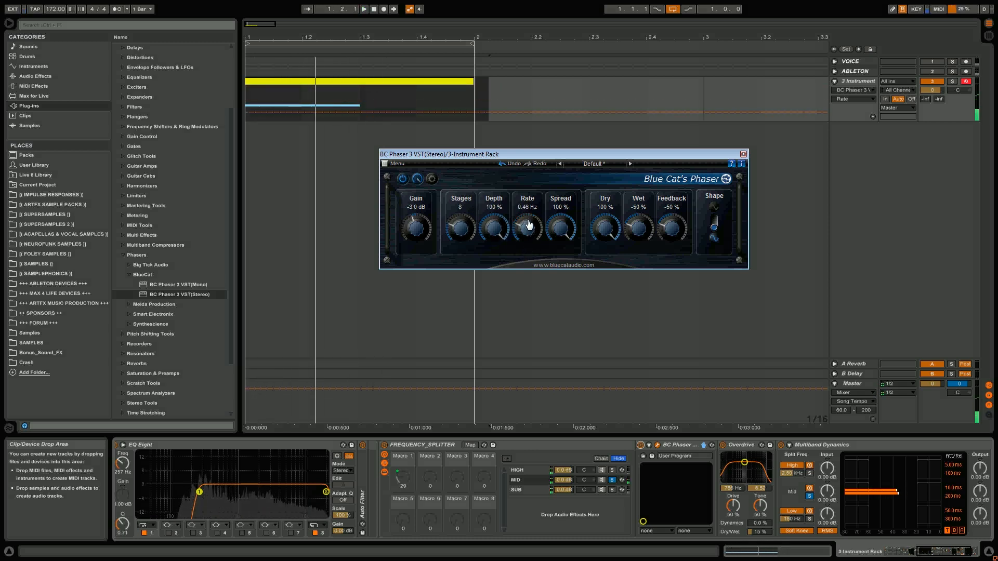
pyautogui.moveTo(564, 229); pyautogui.dragTo(559, 260)
pyautogui.press('space')
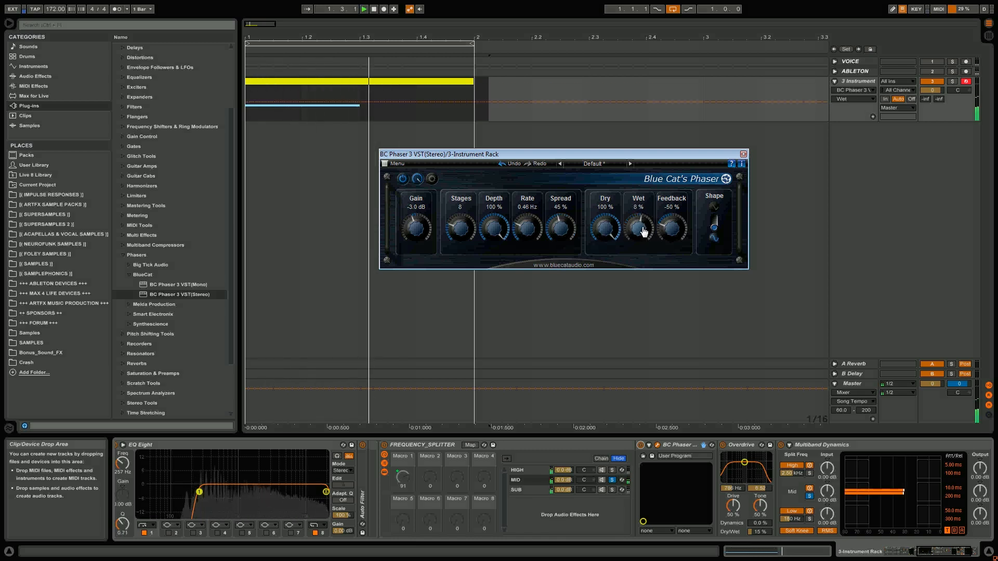
# - Set the Blue Cat phaser to 67% Wet, 0% Spread and 30% Feedback during playback
pyautogui.moveTo(631, 232); pyautogui.dragTo(675, 226)
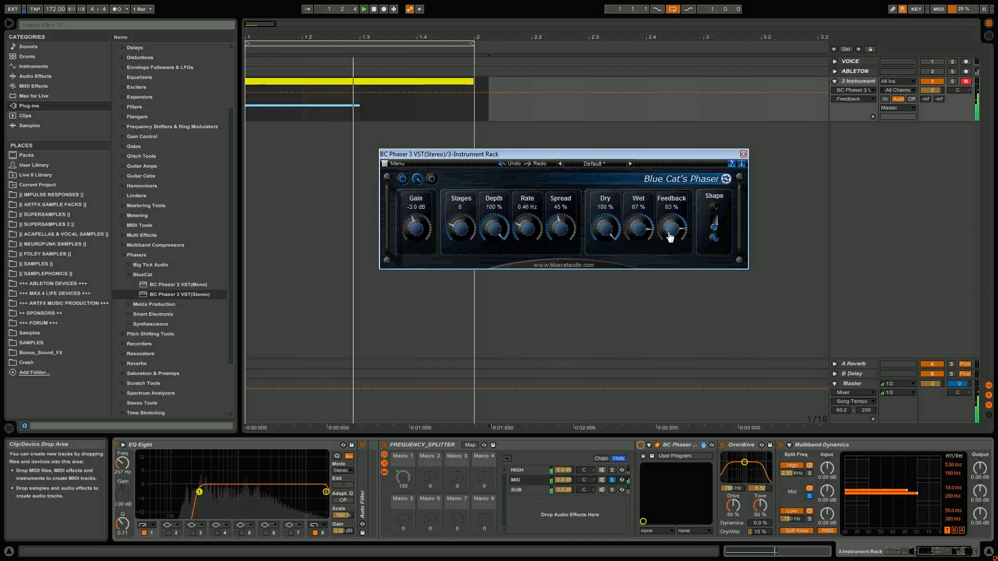
pyautogui.moveTo(561, 229); pyautogui.dragTo(563, 352)
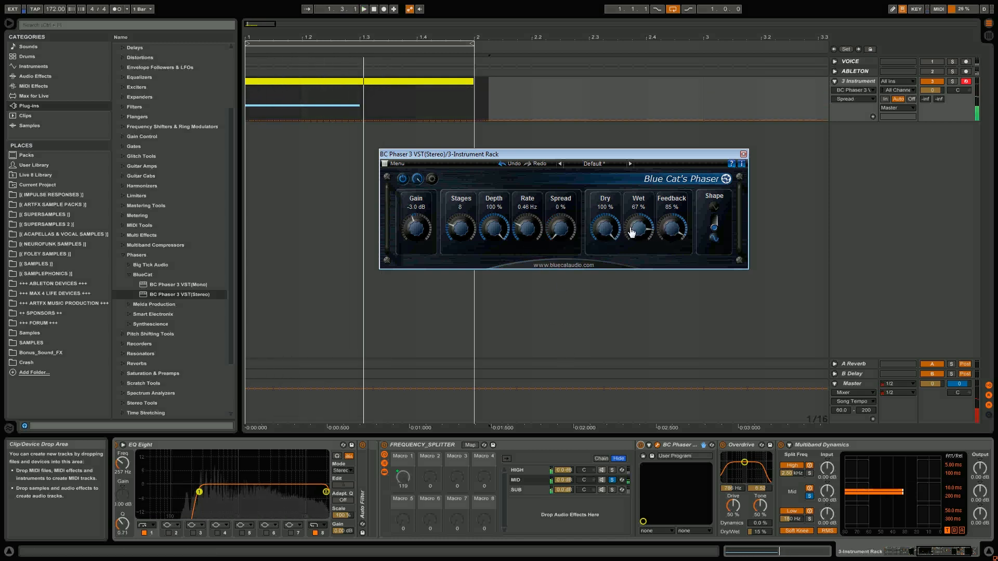
pyautogui.moveTo(674, 235)
pyautogui.mouseDown()
pyautogui.moveTo(668, 246)
pyautogui.moveTo(673, 230)
pyautogui.mouseUp()
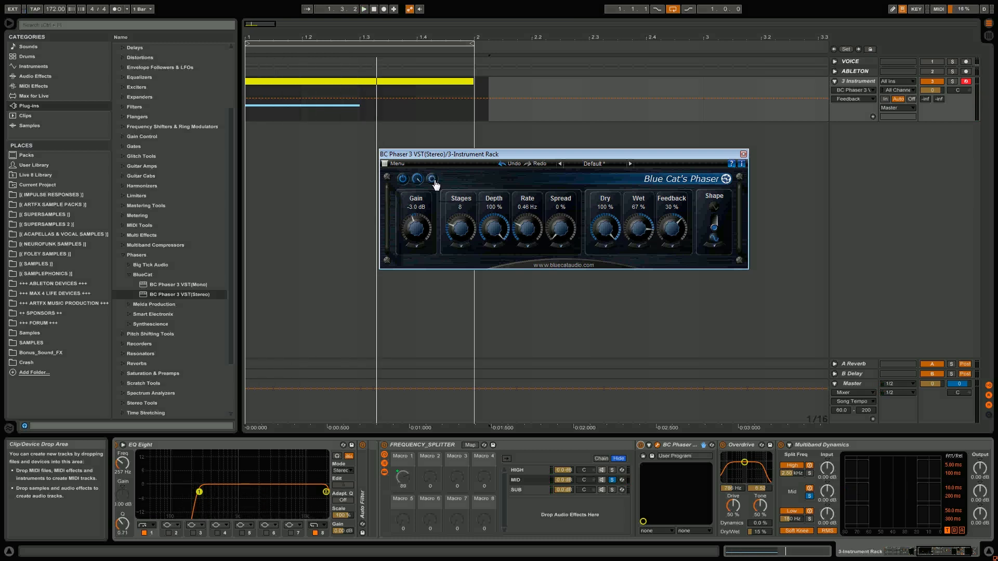
# - Open the settings of the Blue Cat phaser's Spread control and close them without changes
pyautogui.rightClick(560, 245)
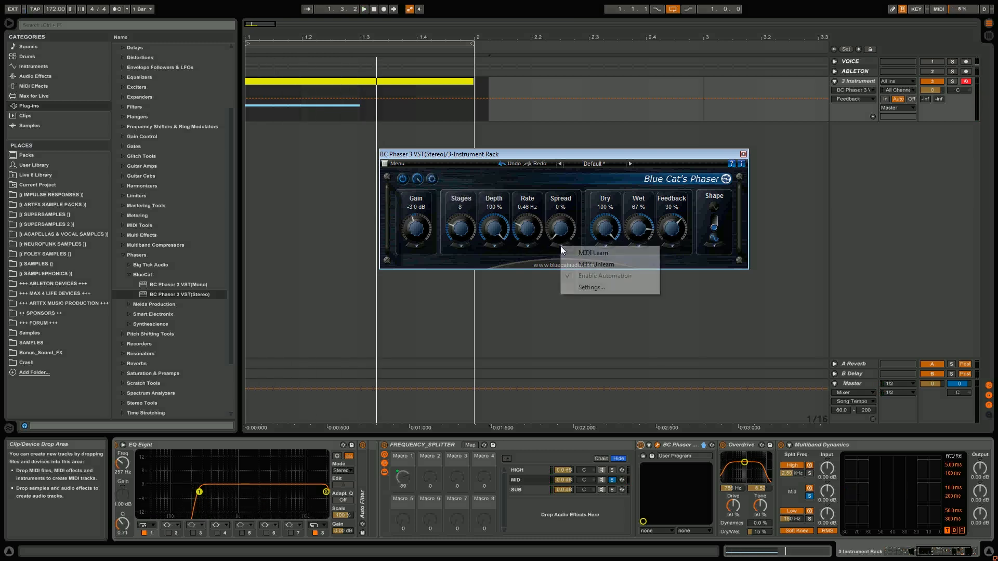
pyautogui.click(592, 287)
pyautogui.click(814, 254)
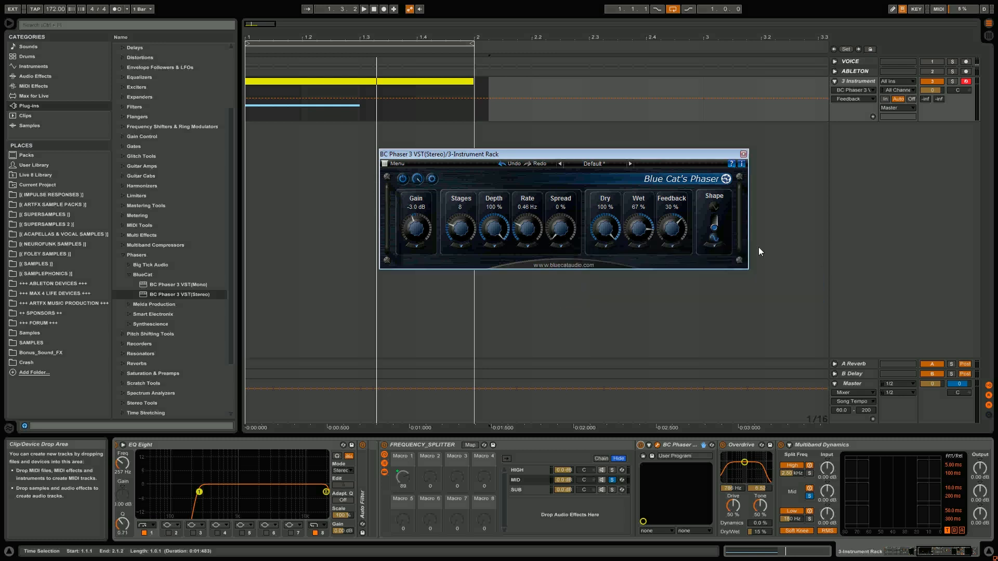
# - Audition the Blue Cat phaser with Wet at 38% and delete it from the MID chain
pyautogui.press('space')
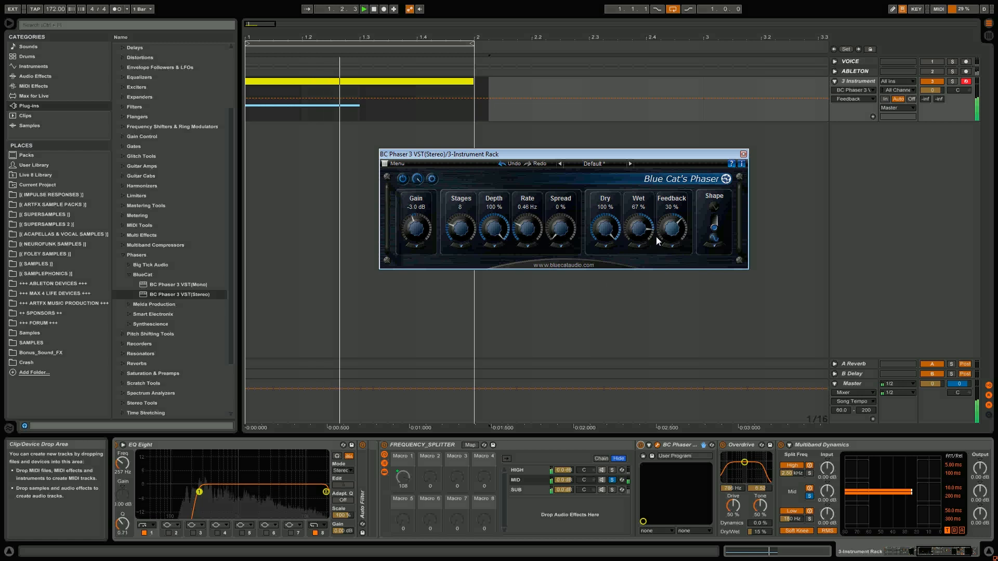
pyautogui.moveTo(641, 218); pyautogui.dragTo(640, 240)
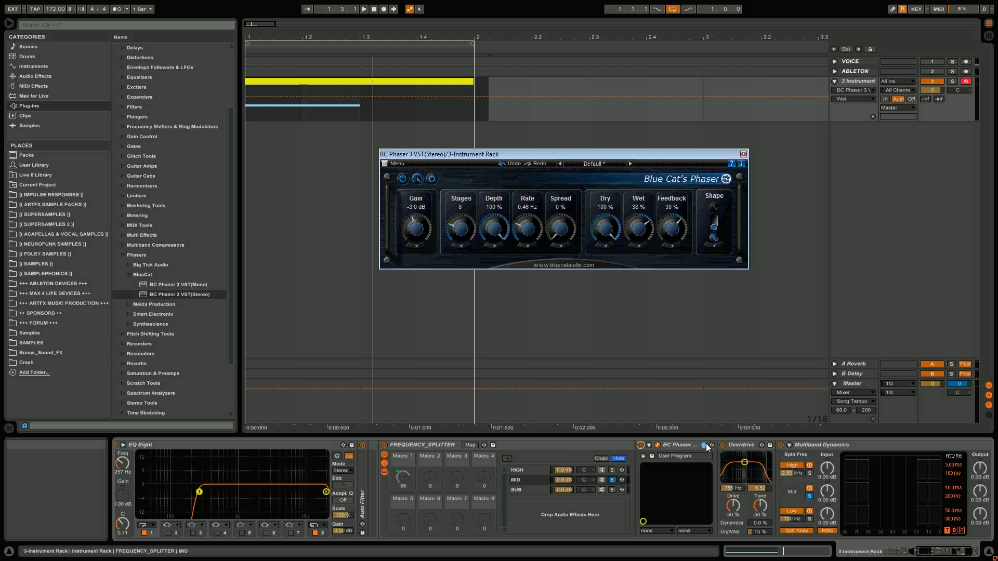
pyautogui.click(690, 447)
pyautogui.press('Delete')
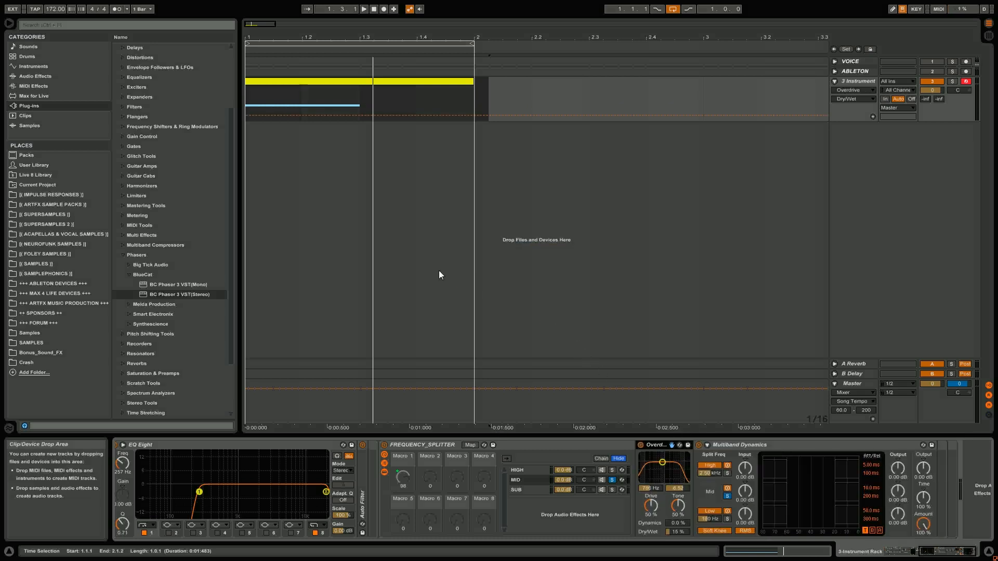
# - Insert Ableton's own Phaser effect before the MID chain's Overdrive and audition it
pyautogui.click(120, 254)
pyautogui.click(121, 255)
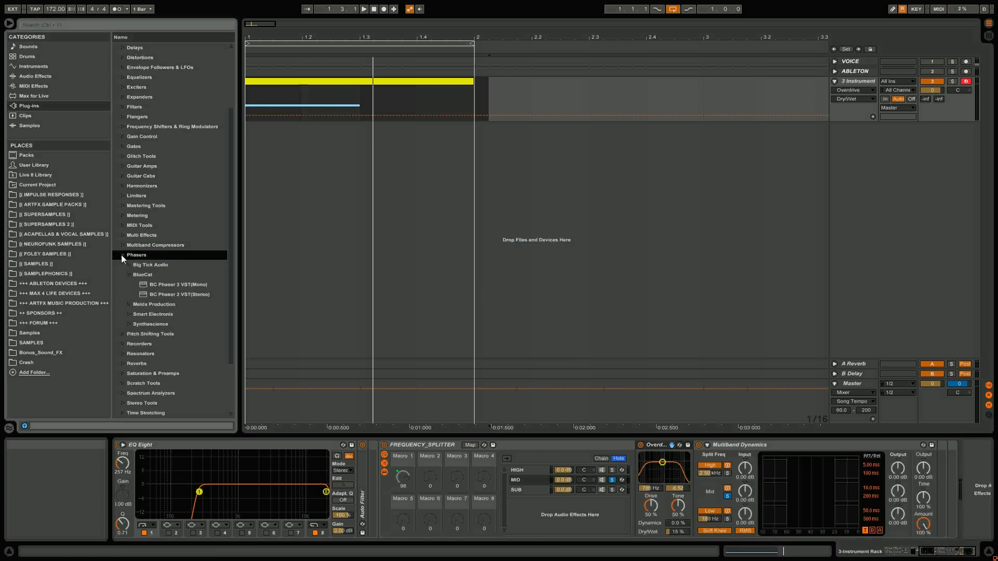
pyautogui.click(126, 273)
pyautogui.click(126, 255)
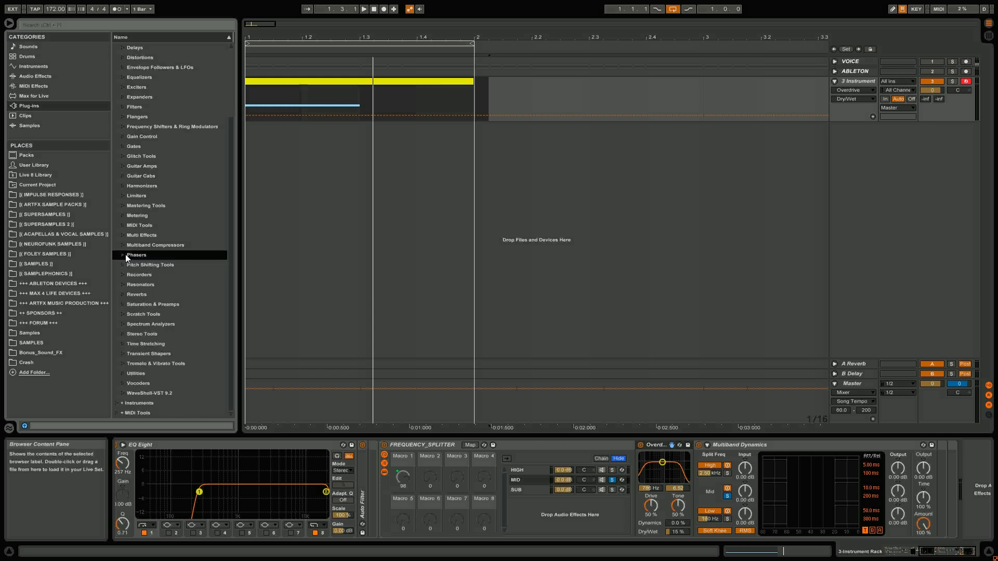
pyautogui.click(45, 75)
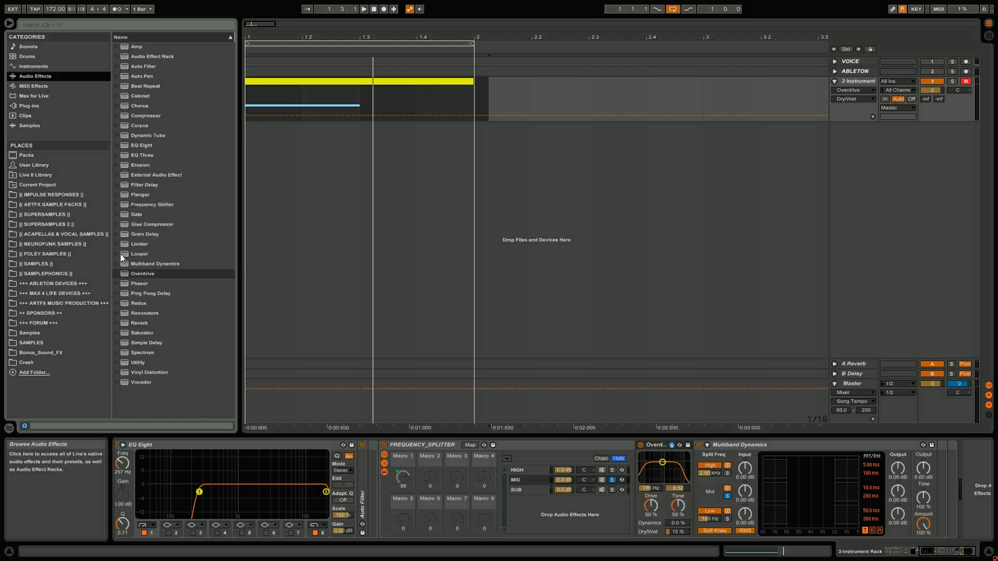
pyautogui.click(136, 284)
pyautogui.moveTo(625, 475); pyautogui.dragTo(647, 465)
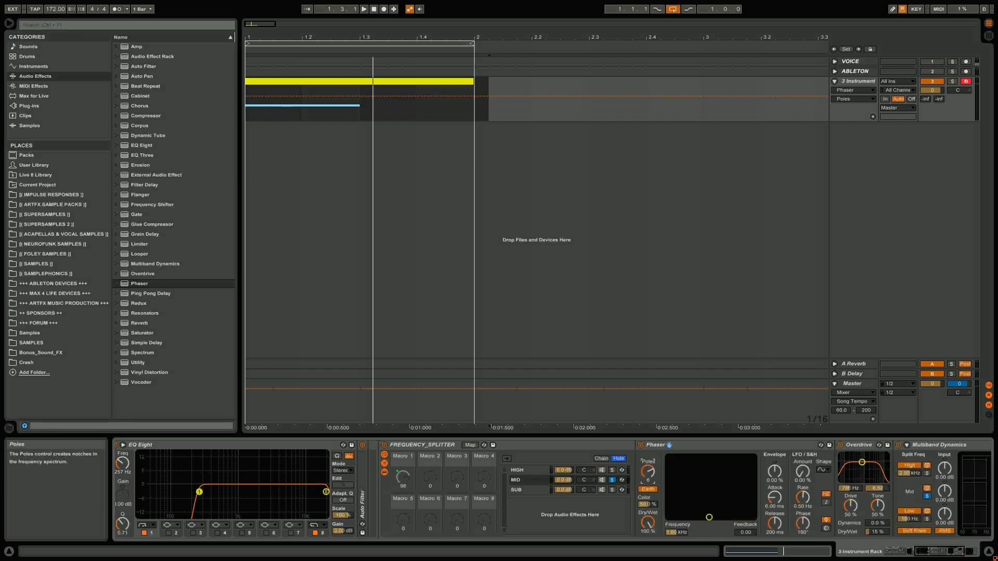
pyautogui.press('space')
pyautogui.press('space')
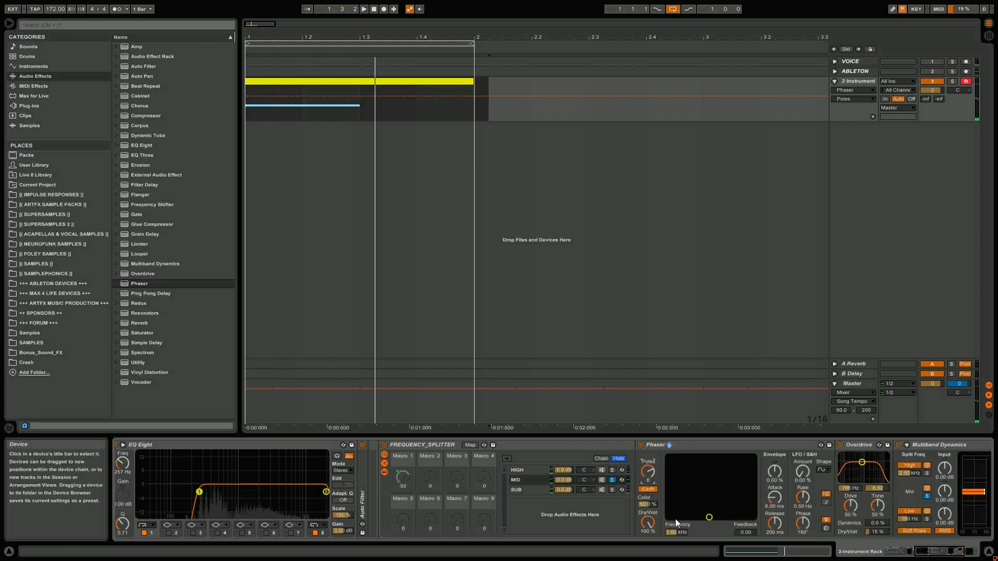
# - Set the Phaser's Dry/Wet to 50% and its Color to 100% while auditioning the MID chain
pyautogui.click(648, 522)
pyautogui.press('space')
pyautogui.press('space')
pyautogui.moveTo(648, 504); pyautogui.dragTo(648, 468)
pyautogui.press('space')
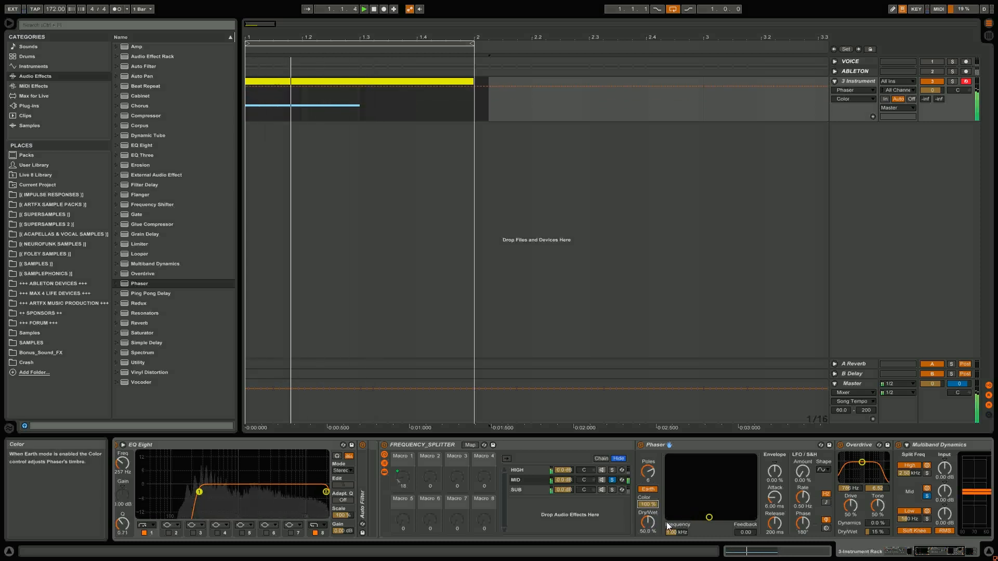
# - Sweep the Phaser's Frequency during playback and map it to FREQUENCY_SPLITTER's Macro 1
pyautogui.moveTo(703, 523); pyautogui.dragTo(704, 491)
pyautogui.press('space')
pyautogui.rightClick(667, 534)
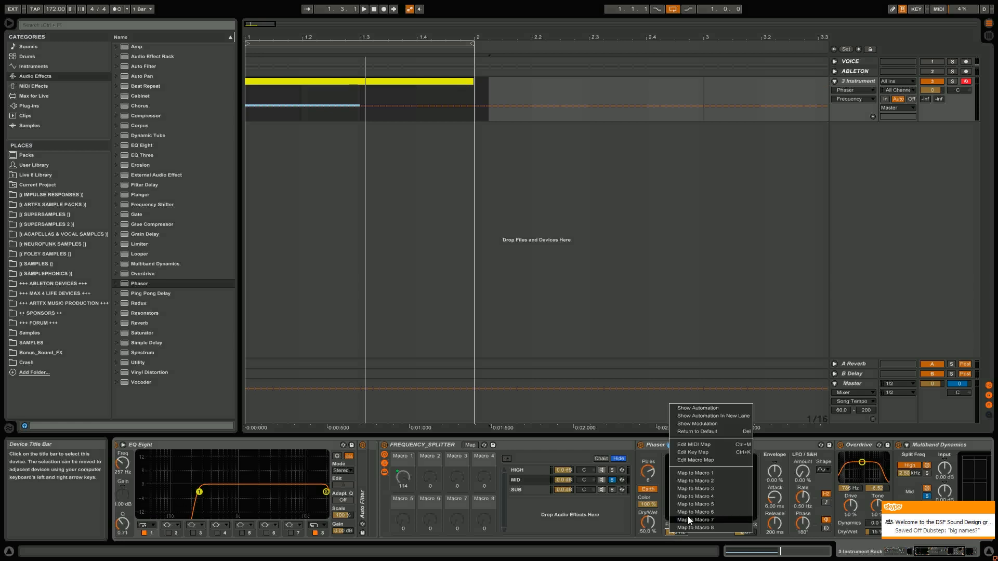
pyautogui.click(702, 472)
# - Raise the Phaser's Feedback, set Dry/Wet to 46.8% and LFO Phase to 0°, and toggle the device for comparison
pyautogui.moveTo(687, 529); pyautogui.dragTo(744, 515)
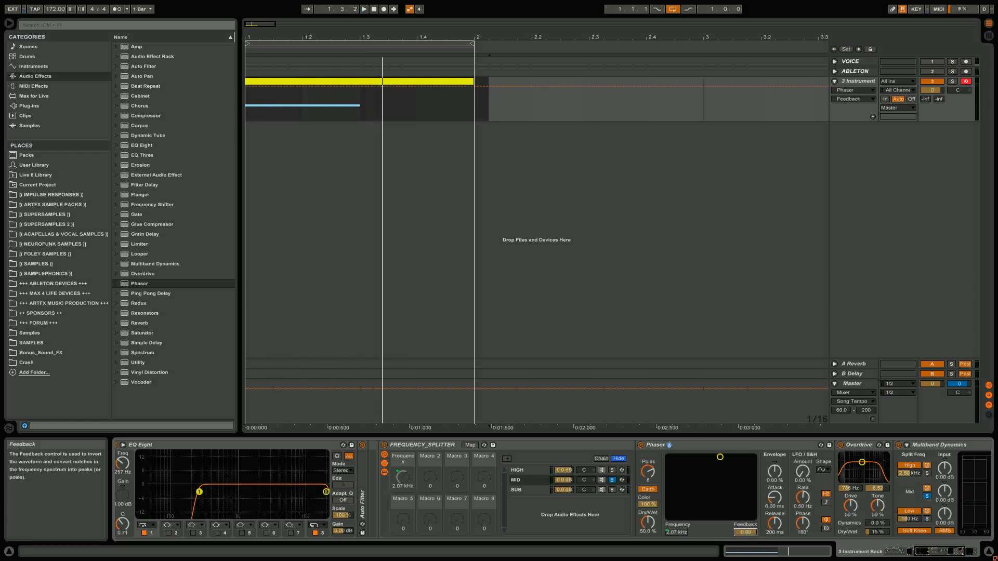
pyautogui.moveTo(652, 521); pyautogui.dragTo(653, 525)
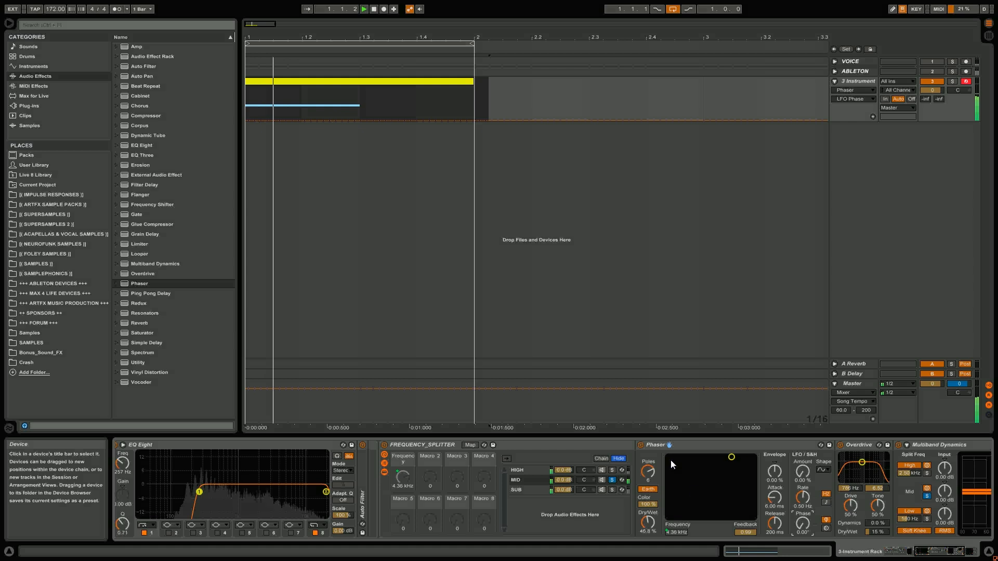
pyautogui.click(640, 444)
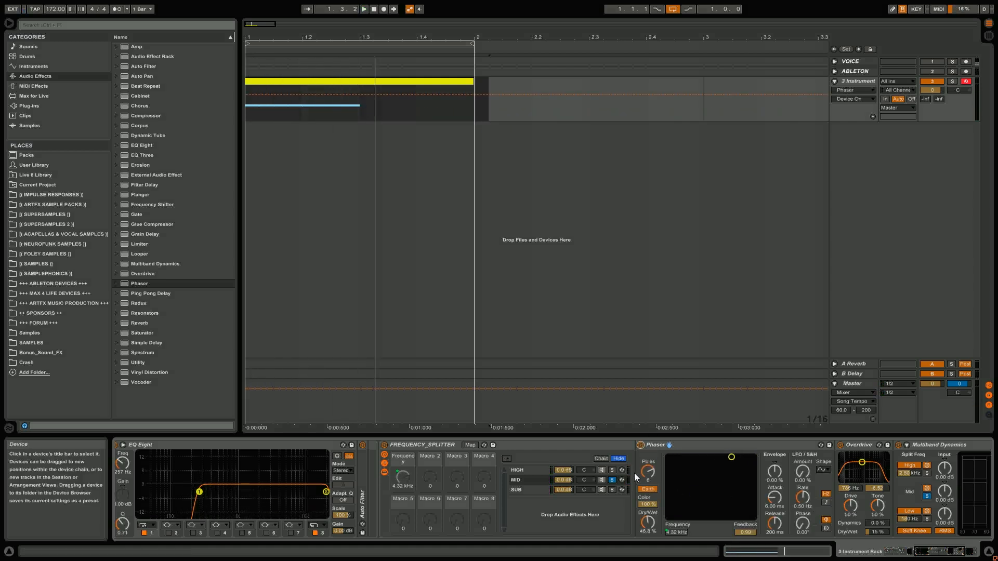
# - Narrow the Frequency macro's mapping range by setting its minimum to 175 Hz and lowering its maximum
pyautogui.click(470, 445)
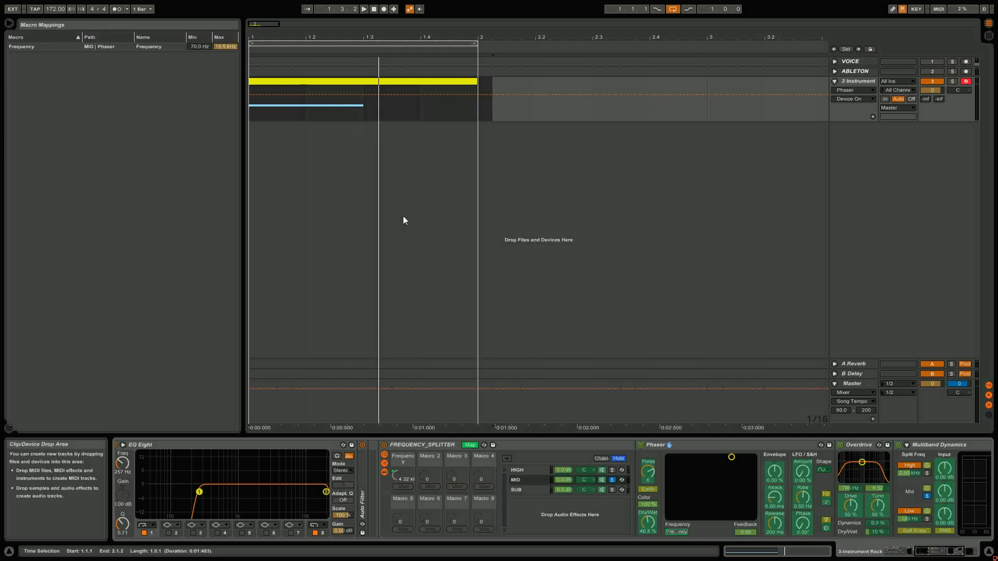
pyautogui.click(199, 46)
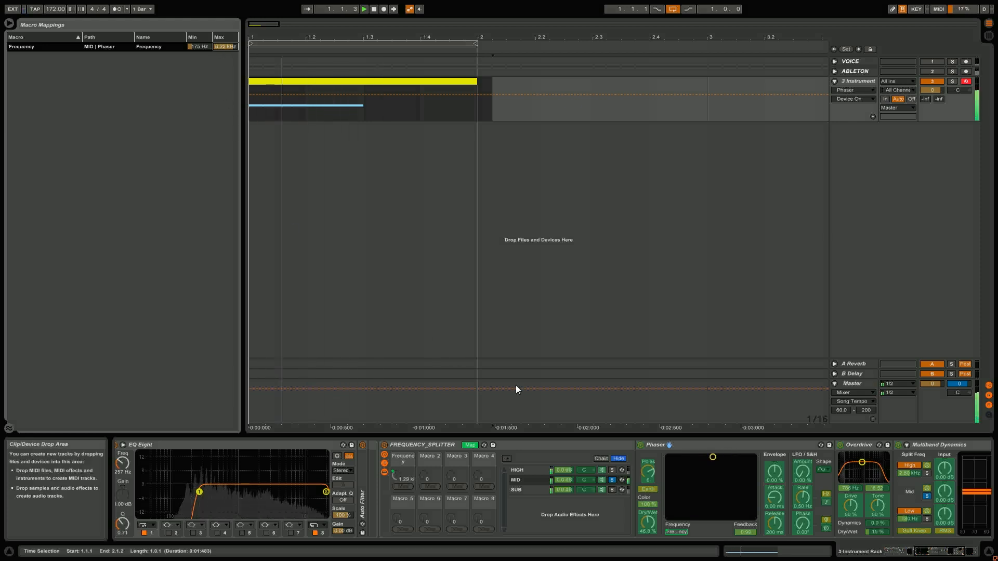
# - Exit macro mapping, compare the Phaser off and on, set its Dry/Wet to 40.5%, and unsolo the MID chain
pyautogui.click(469, 445)
pyautogui.click(642, 446)
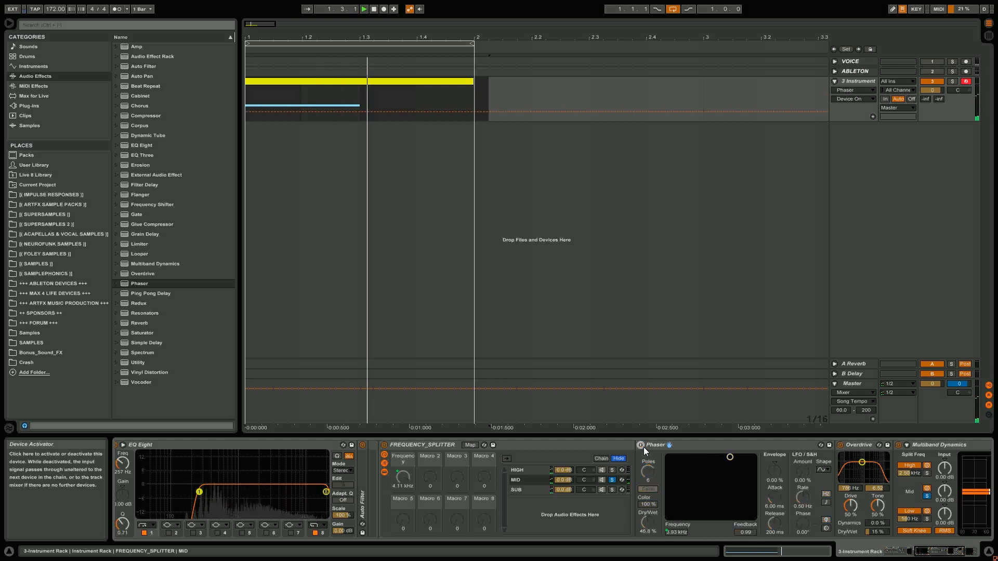
pyautogui.click(643, 447)
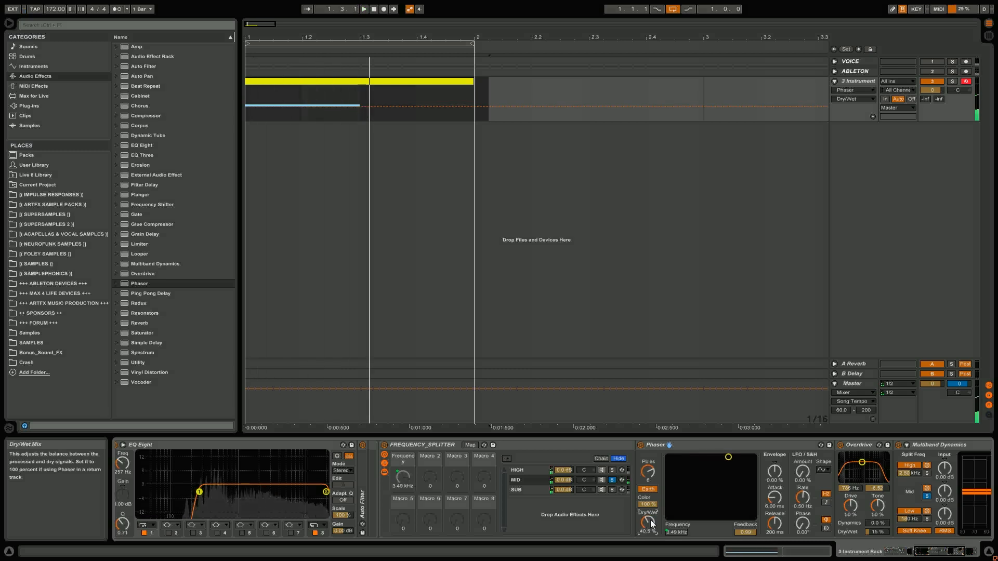
pyautogui.click(612, 480)
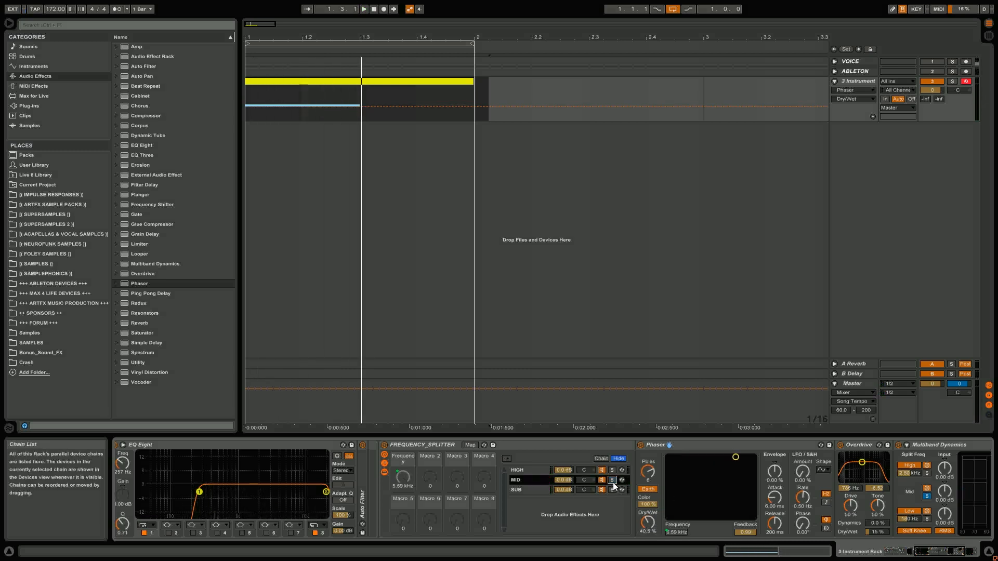
pyautogui.press('space')
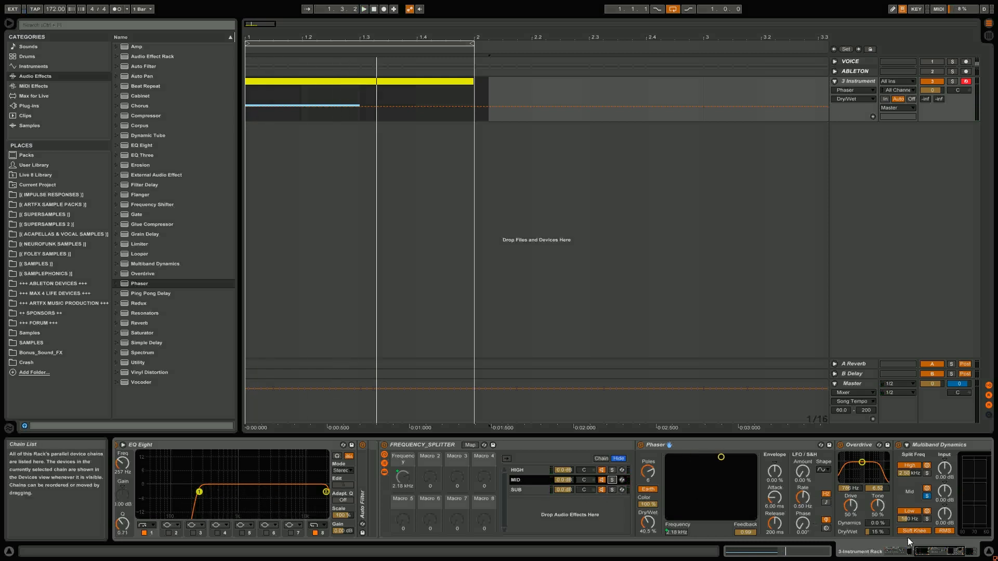
# - Insert the CamelPhat3 distortion plug-in between Overdrive and Multiband Dynamics in the MID chain
pyautogui.moveTo(924, 551); pyautogui.dragTo(933, 551)
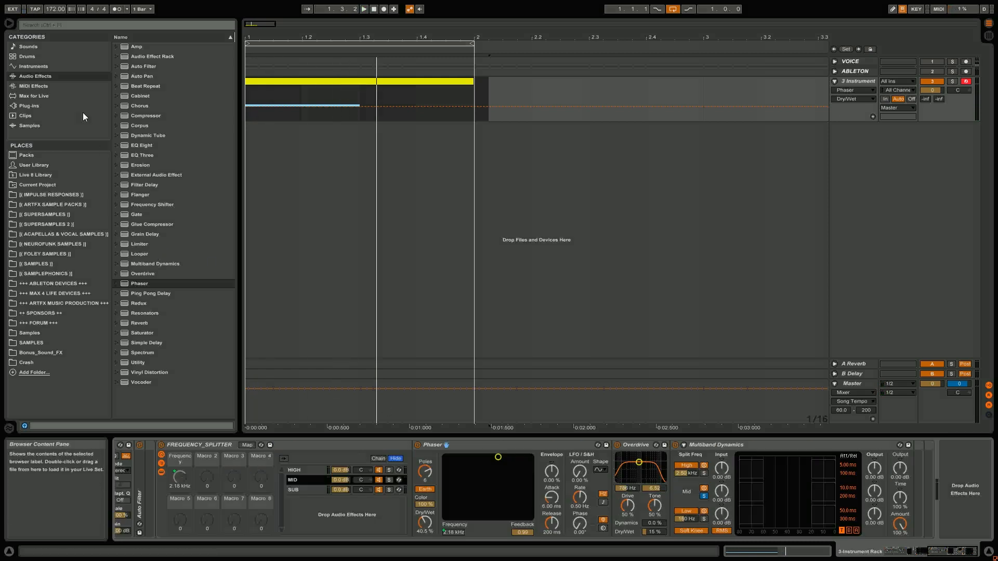
pyautogui.click(27, 105)
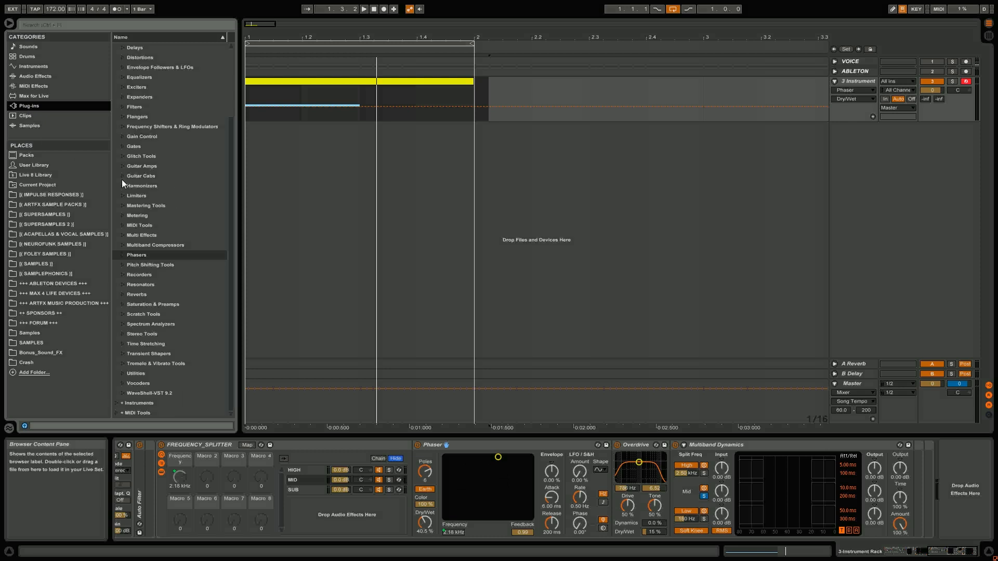
pyautogui.scroll(2, 123, 161)
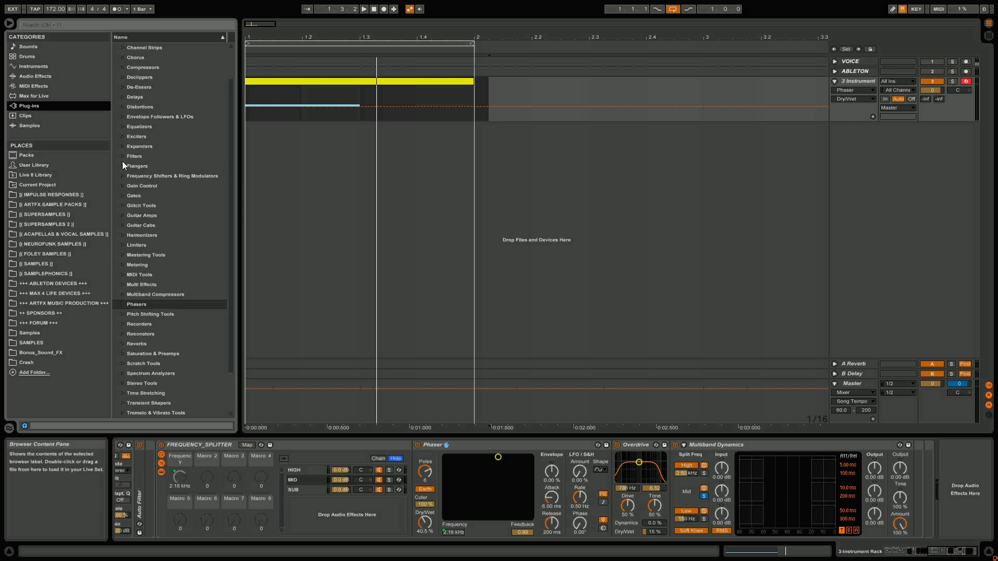
pyautogui.click(123, 106)
pyautogui.moveTo(162, 166); pyautogui.dragTo(669, 479)
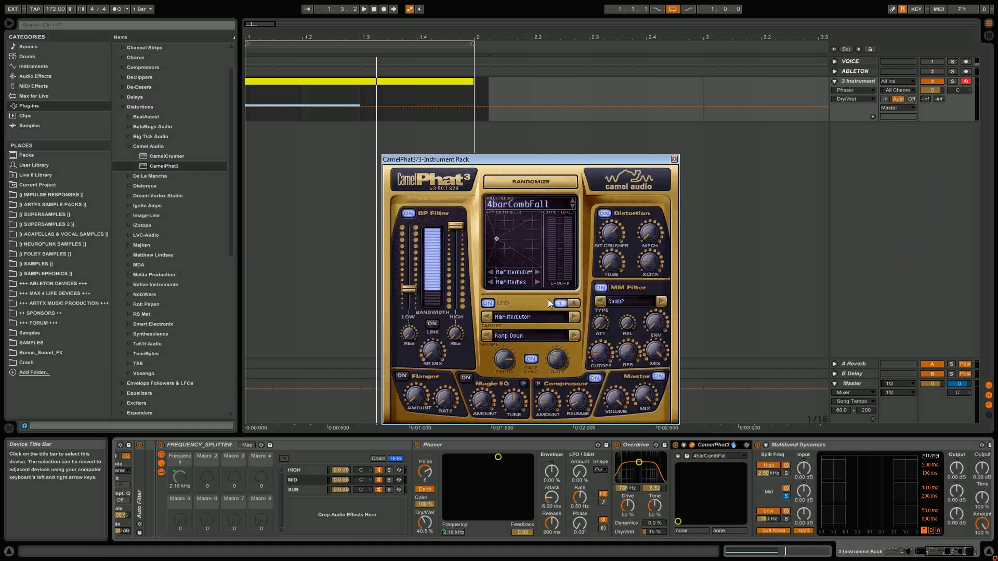
# - Clear CamelPhat3's loaded preset and enable its Distortion section
pyautogui.click(513, 206)
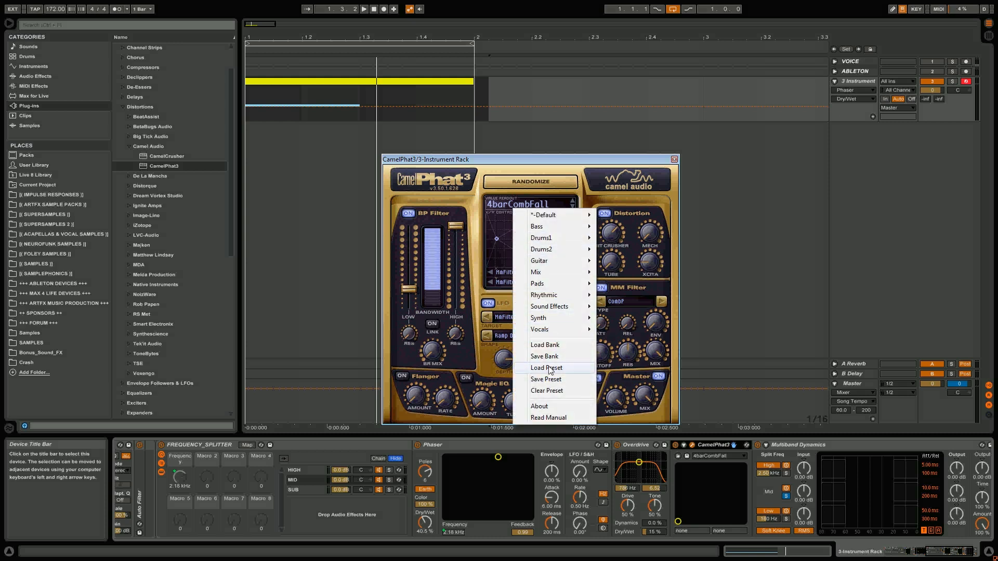
pyautogui.click(547, 391)
pyautogui.click(603, 214)
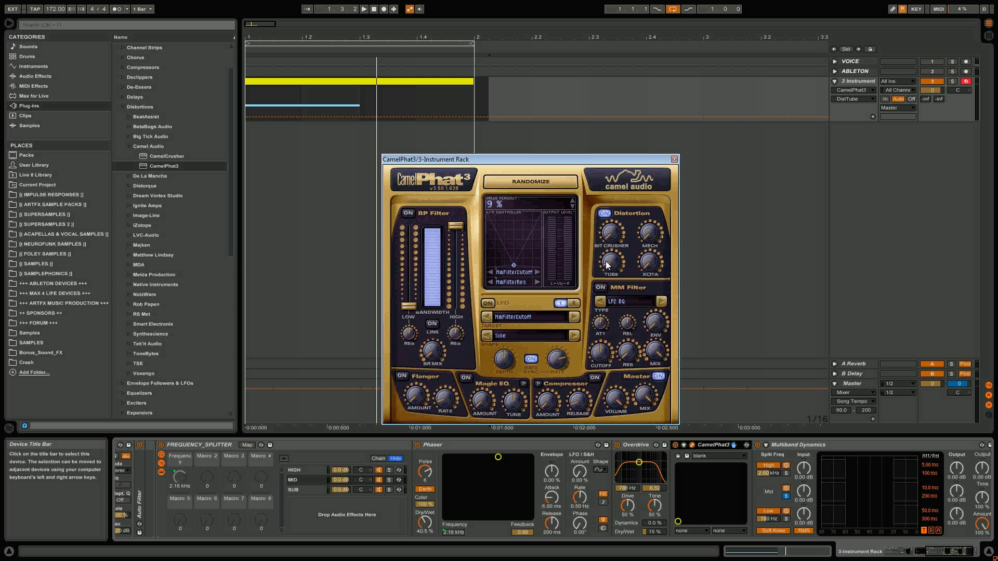
# - Dial in about 7% Tube and about 6% Mech distortion in CamelPhat3 while auditioning the loop
pyautogui.press('space')
pyautogui.moveTo(605, 261); pyautogui.dragTo(609, 266)
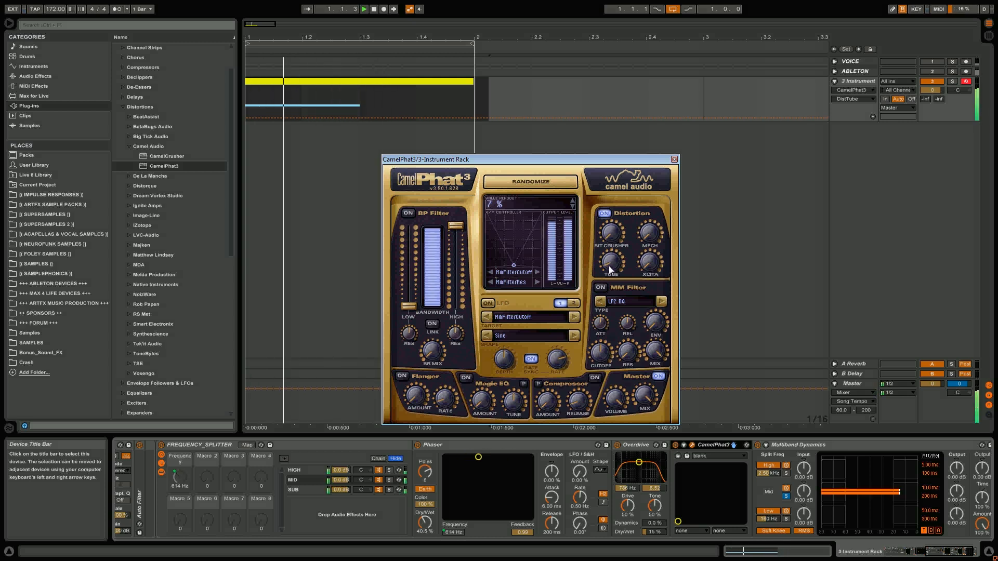
pyautogui.press('space')
pyautogui.press('space')
pyautogui.press('space')
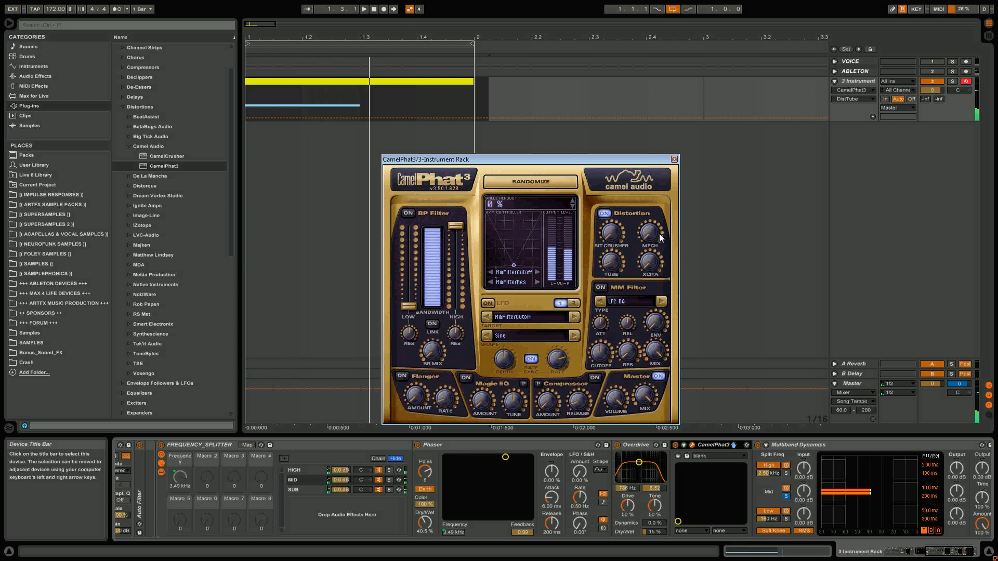
pyautogui.press('space')
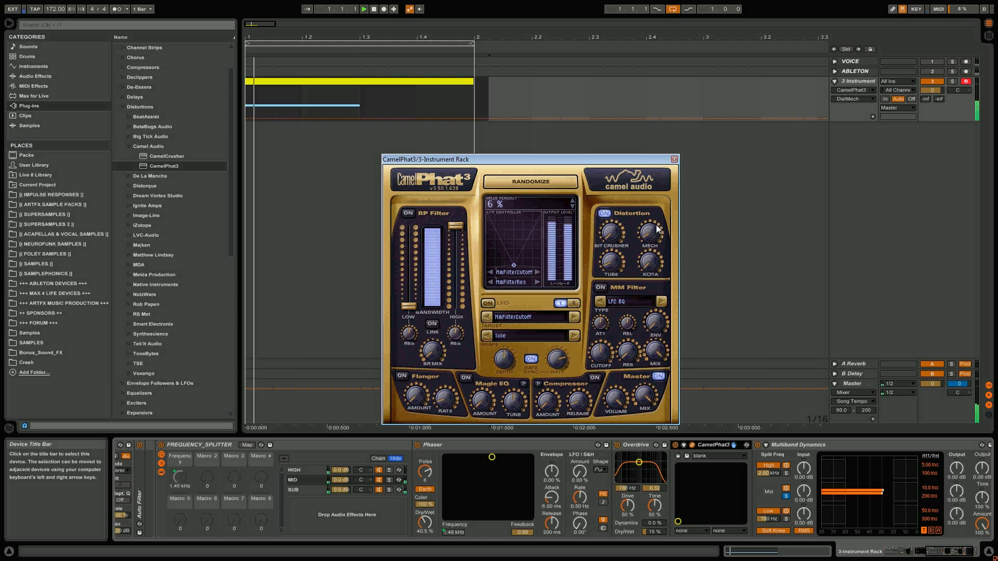
# - Adjust CamelPhat3's Xcita amount and try out its Bit Crusher during playback
pyautogui.press('space')
pyautogui.moveTo(650, 261)
pyautogui.mouseDown()
pyautogui.moveTo(649, 251)
pyautogui.moveTo(650, 266)
pyautogui.mouseUp()
pyautogui.press('space')
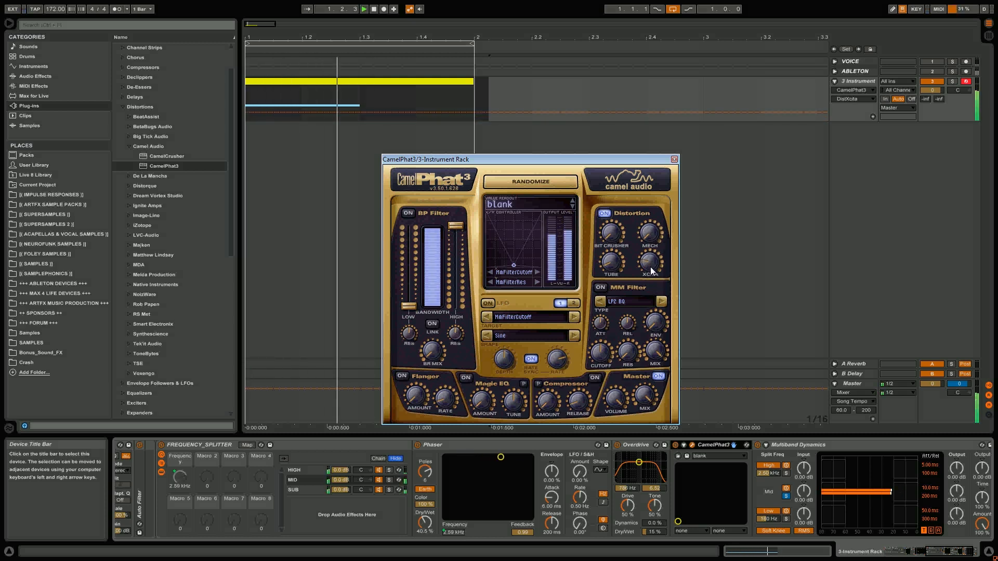
pyautogui.click(609, 232)
pyautogui.moveTo(610, 230); pyautogui.dragTo(612, 245)
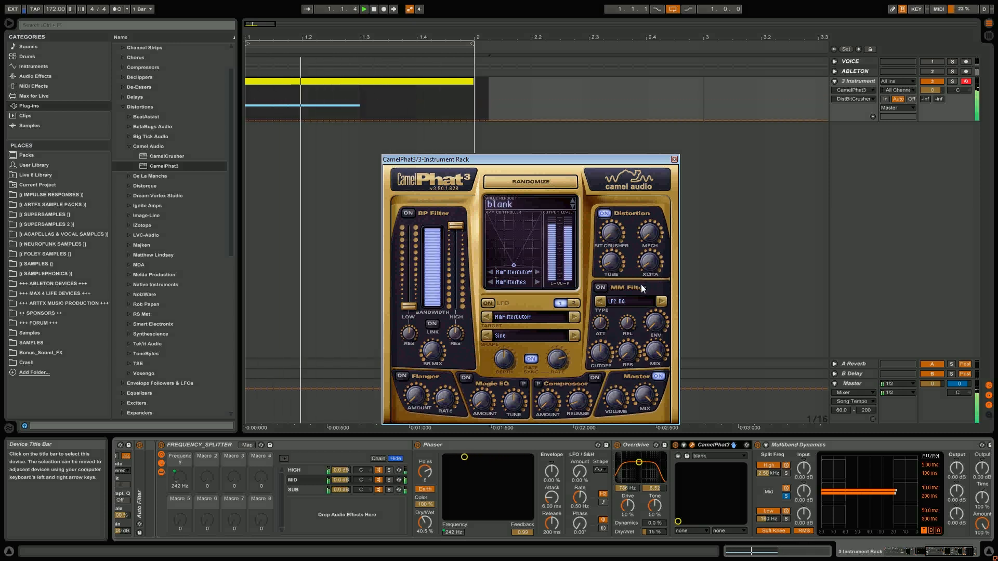
# - Try CamelPhat3's Compressor, switch it back off, and close the plug-in window
pyautogui.click(549, 403)
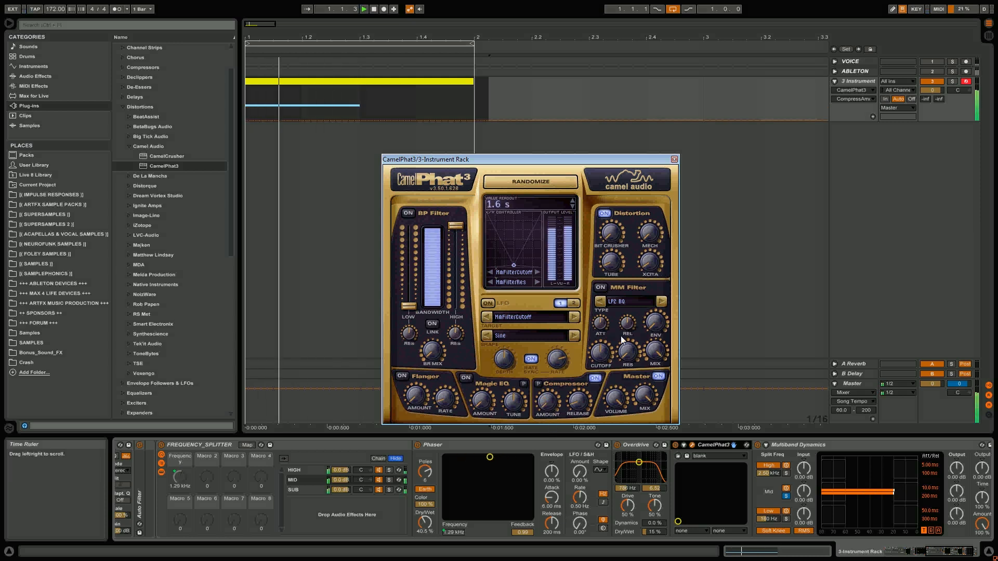
pyautogui.click(594, 379)
pyautogui.press('space')
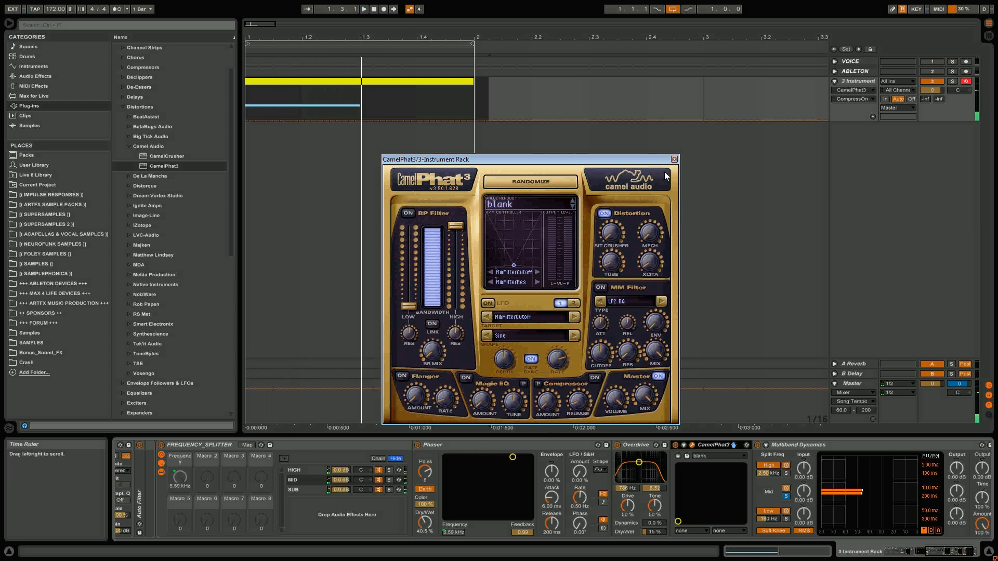
pyautogui.click(674, 159)
# - Solo the HIGH chain and insert an Overdrive before Multiband Dynamics, with its frequency at 5.04 kHz and Dry/Wet at 27%
pyautogui.press('space')
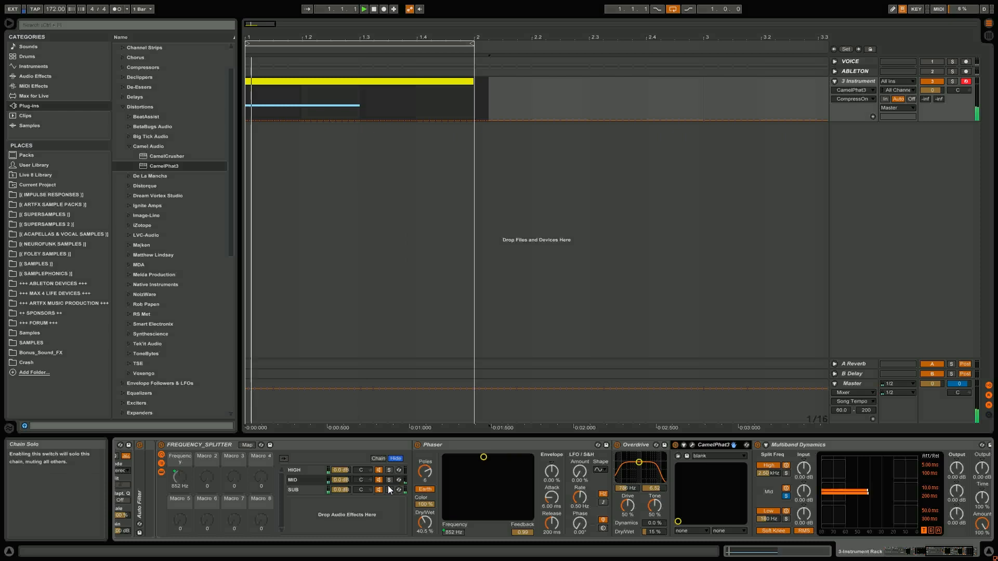
pyautogui.click(389, 470)
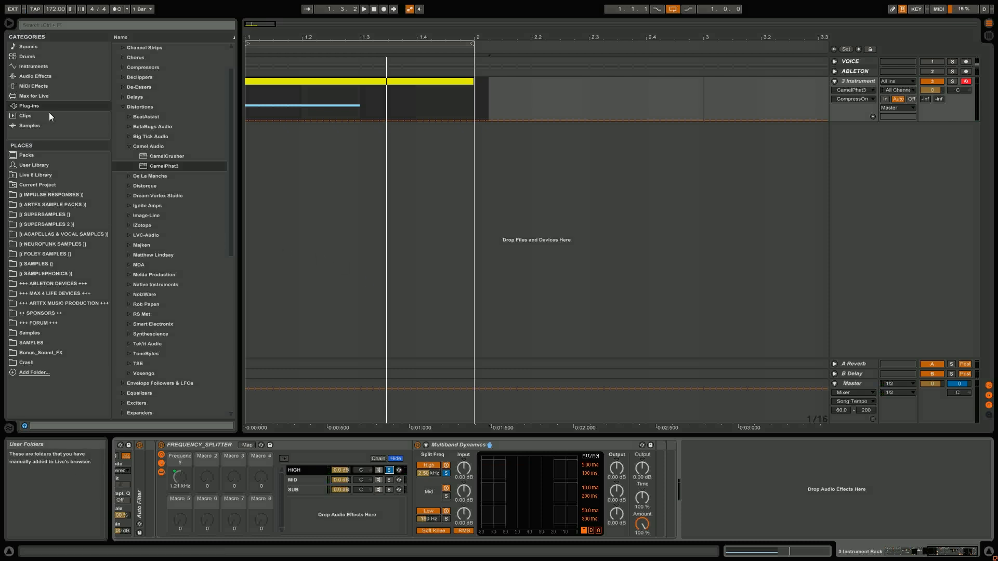
pyautogui.click(38, 78)
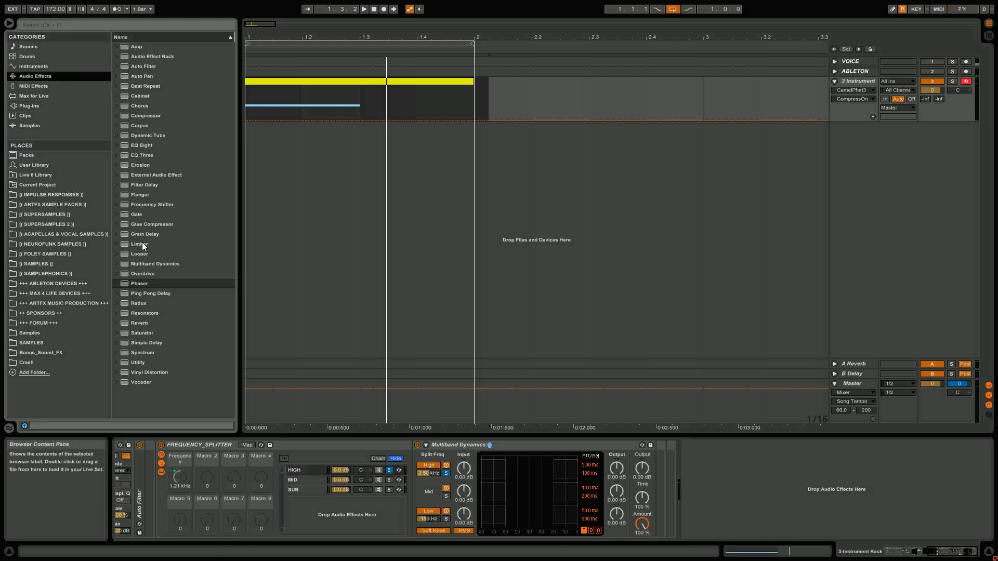
pyautogui.moveTo(139, 273); pyautogui.dragTo(488, 473)
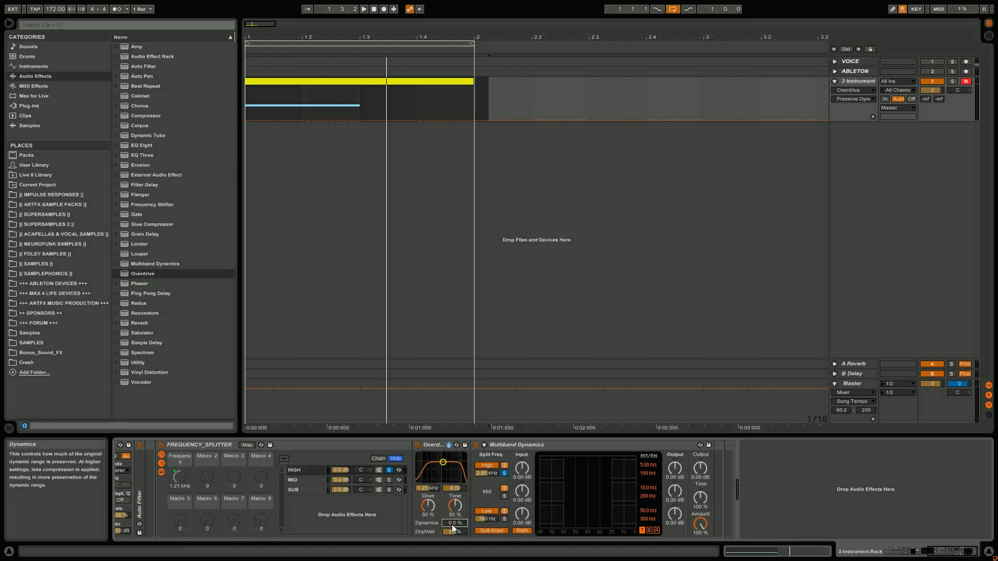
pyautogui.press('space')
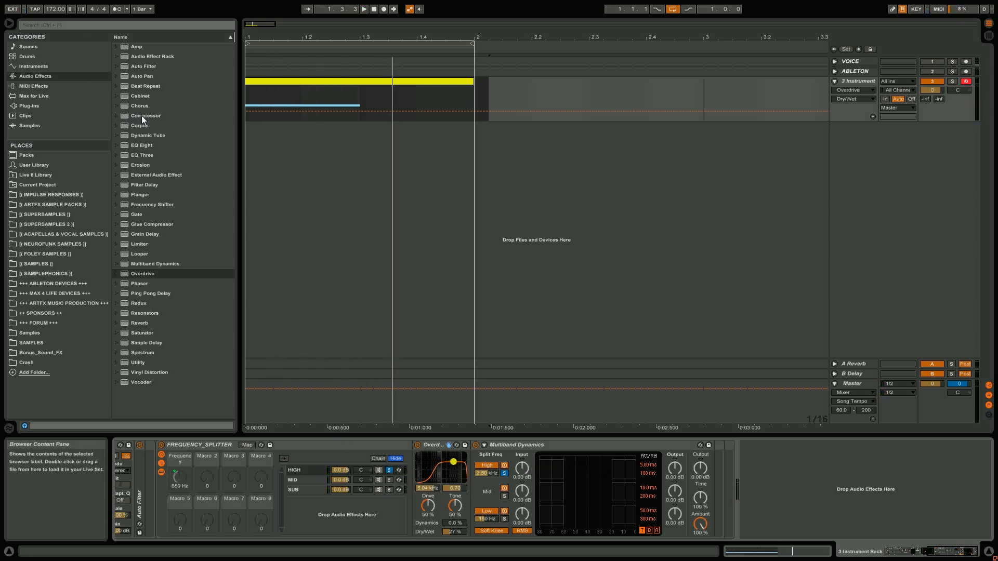
# - Find the BlueCat chorus plug-in and insert BC Chorus 4 VST(Stereo) ahead of Overdrive in the HIGH chain
pyautogui.moveTo(137, 109); pyautogui.dragTo(133, 139)
pyautogui.moveTo(143, 99); pyautogui.dragTo(56, 143)
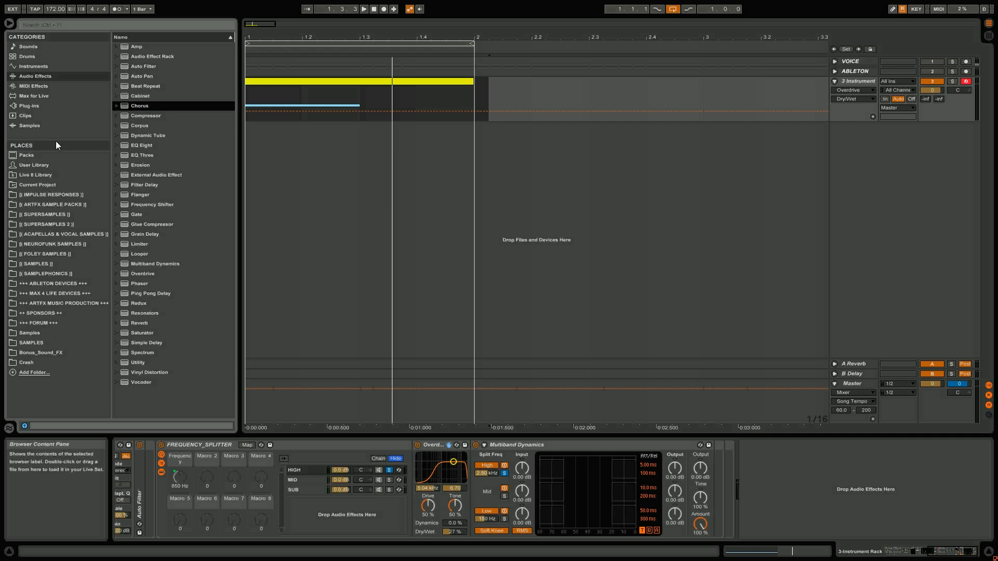
pyautogui.click(26, 106)
pyautogui.click(122, 107)
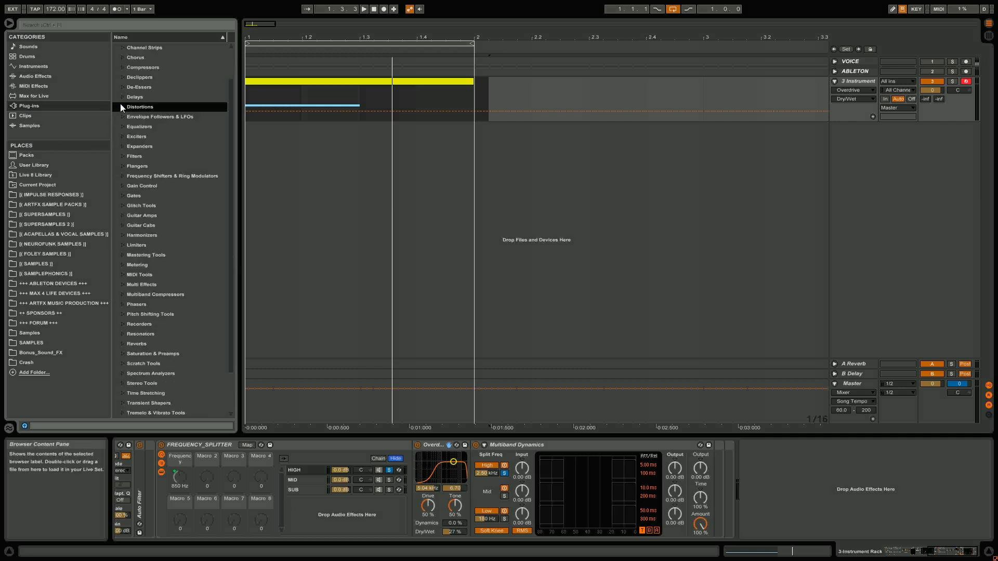
pyautogui.click(121, 57)
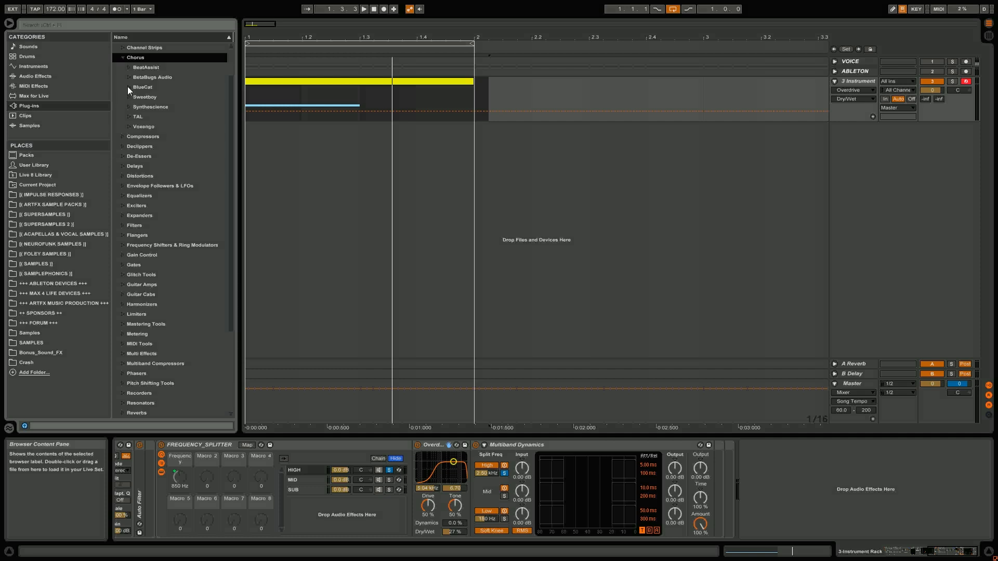
pyautogui.click(129, 87)
pyautogui.click(167, 107)
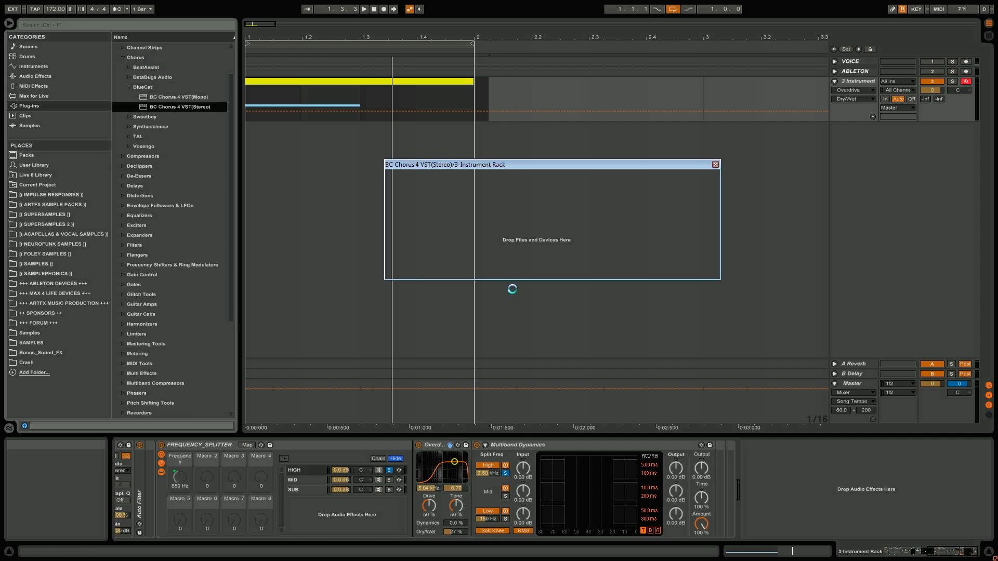
# - Compare the HIGH chain with the BC Chorus off and on during playback, and unsolo the chain
pyautogui.press('space')
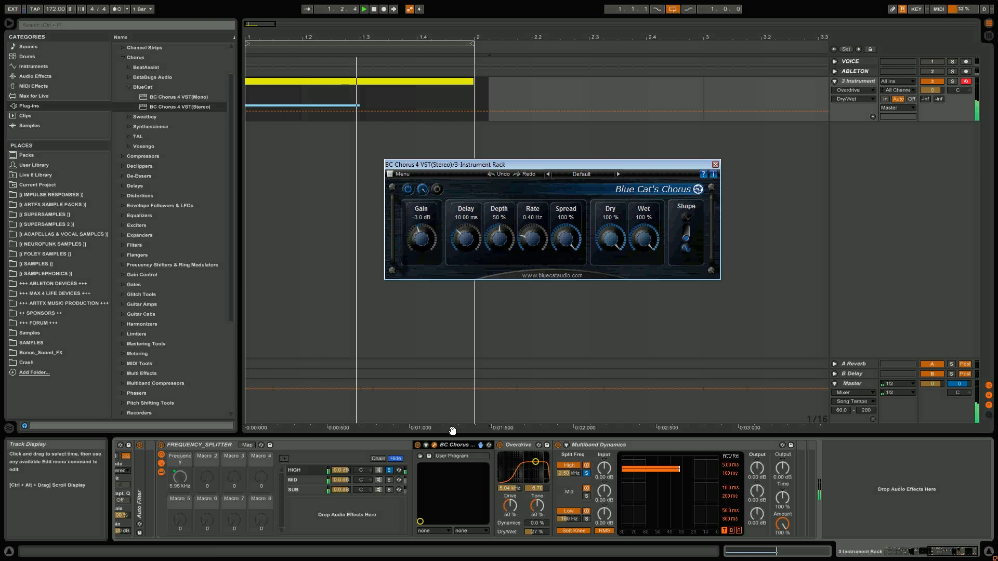
pyautogui.click(417, 445)
pyautogui.click(417, 444)
pyautogui.click(391, 473)
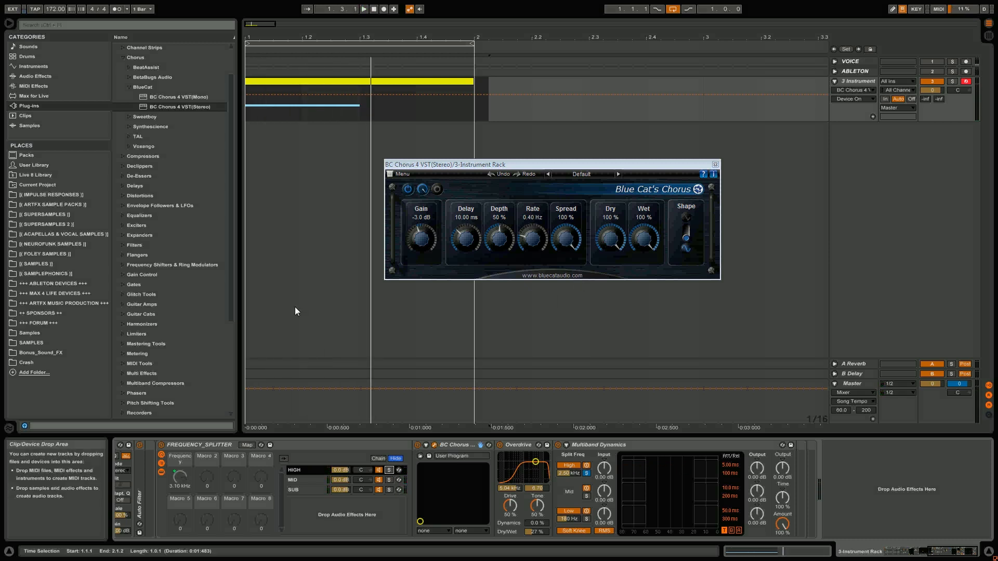
# - Insert CamelPhat3 after Overdrive in the HIGH chain, clear its preset, and enable its Distortion section
pyautogui.click(125, 57)
pyautogui.click(126, 108)
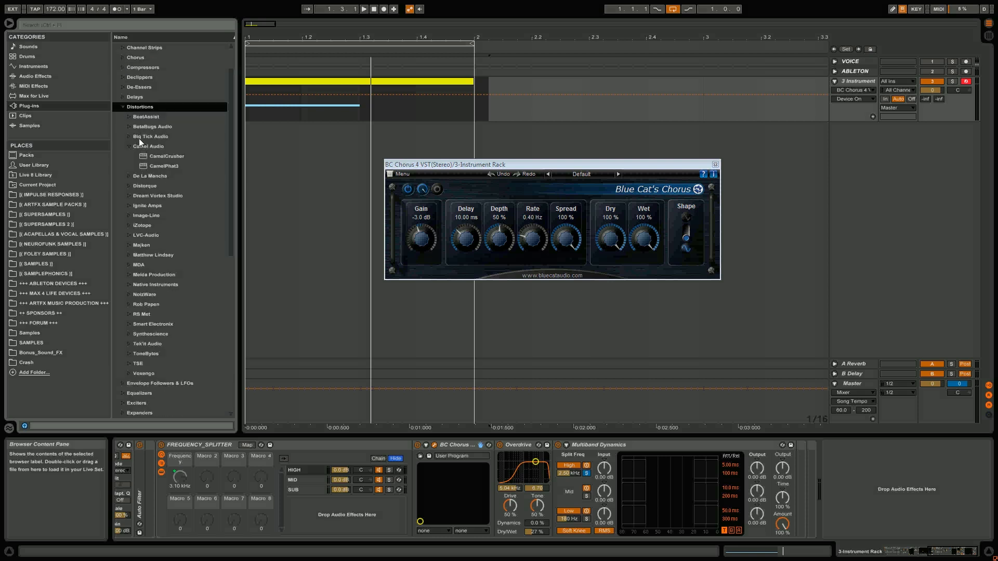
pyautogui.click(163, 167)
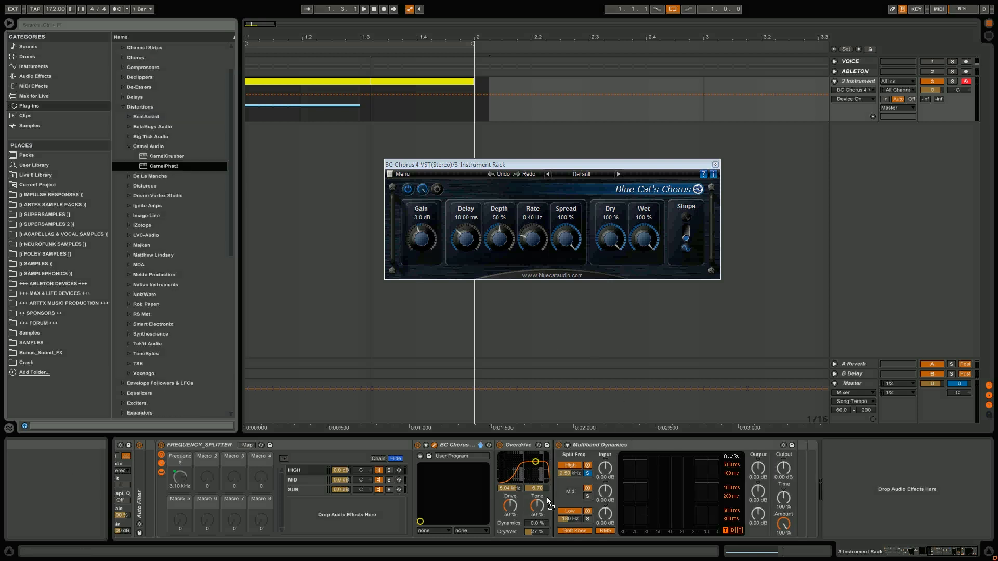
pyautogui.moveTo(546, 497); pyautogui.dragTo(547, 498)
pyautogui.click(552, 224)
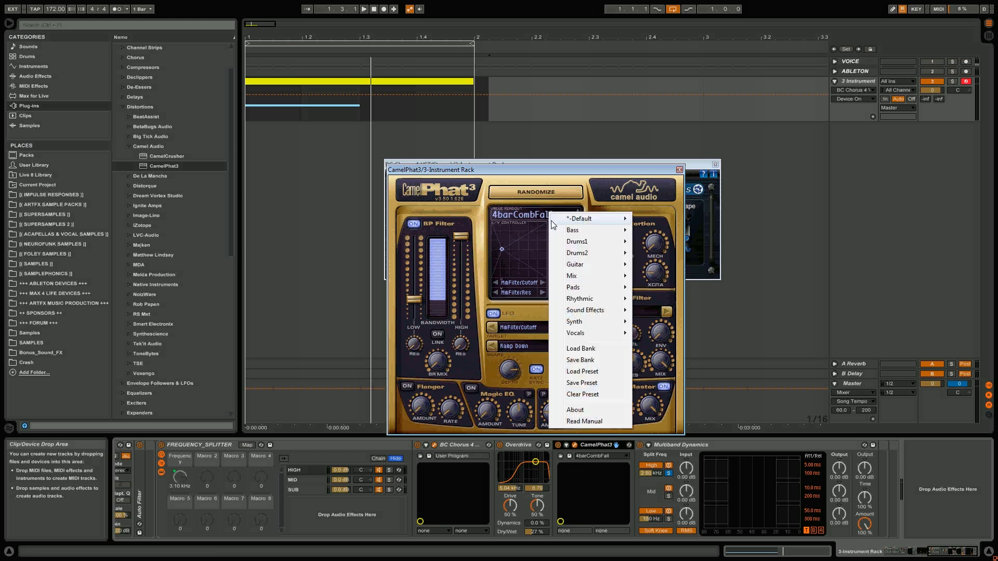
pyautogui.click(593, 395)
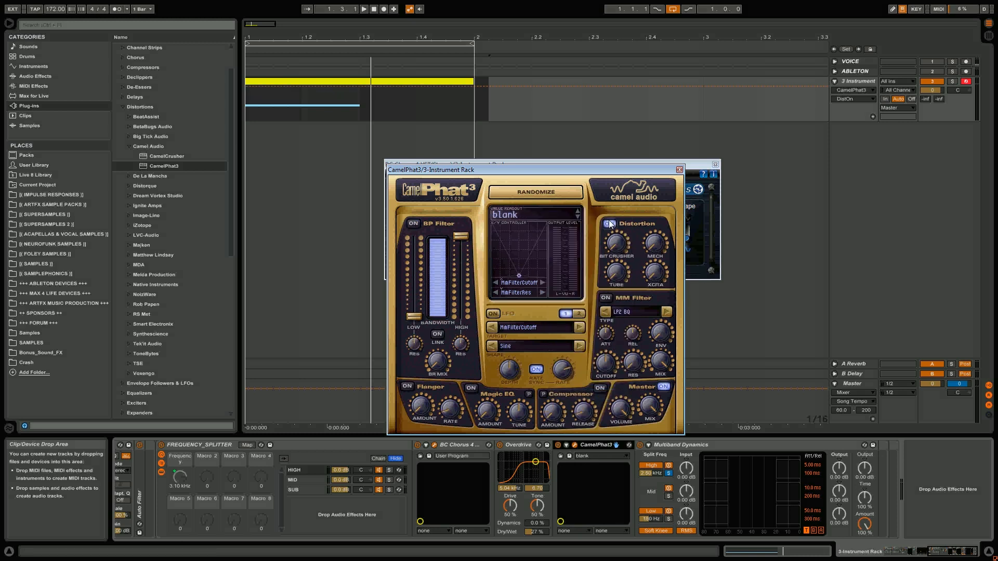
# - Adjust the Xcita and Tube distortion amounts in the HIGH chain's CamelPhat3 while auditioning the loop
pyautogui.press('space')
pyautogui.moveTo(661, 279); pyautogui.dragTo(623, 270)
pyautogui.press('space')
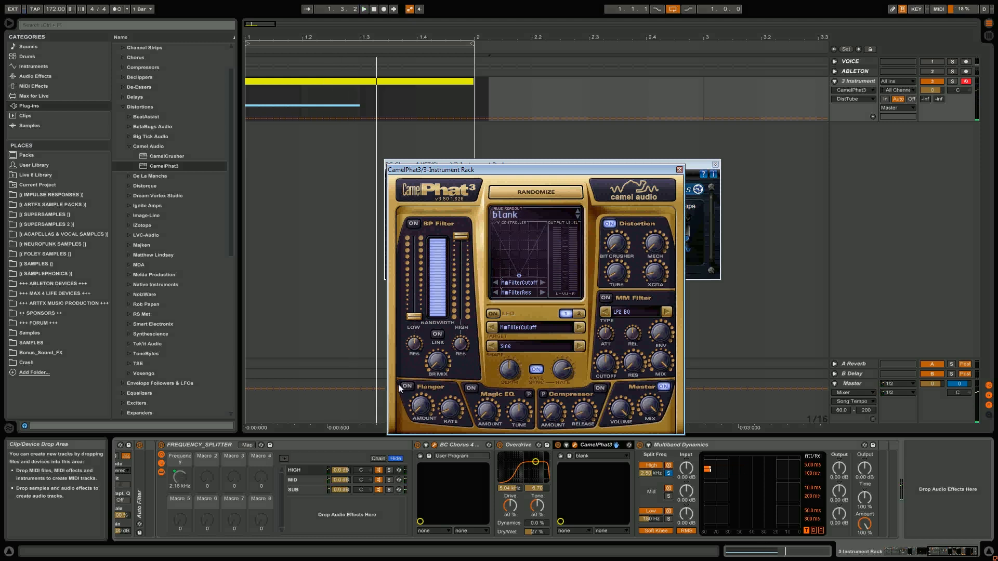
# - Enable the Flanger in the HIGH chain's CamelPhat3 and adjust its Amount during playback
pyautogui.press('space')
pyautogui.moveTo(421, 408)
pyautogui.mouseDown()
pyautogui.moveTo(422, 385)
pyautogui.moveTo(424, 417)
pyautogui.mouseUp()
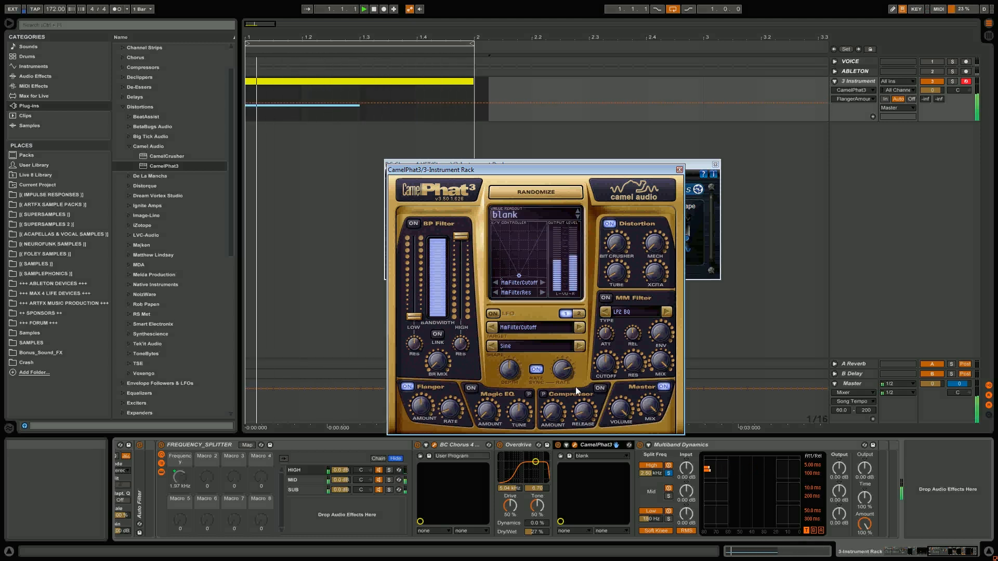
pyautogui.press('space')
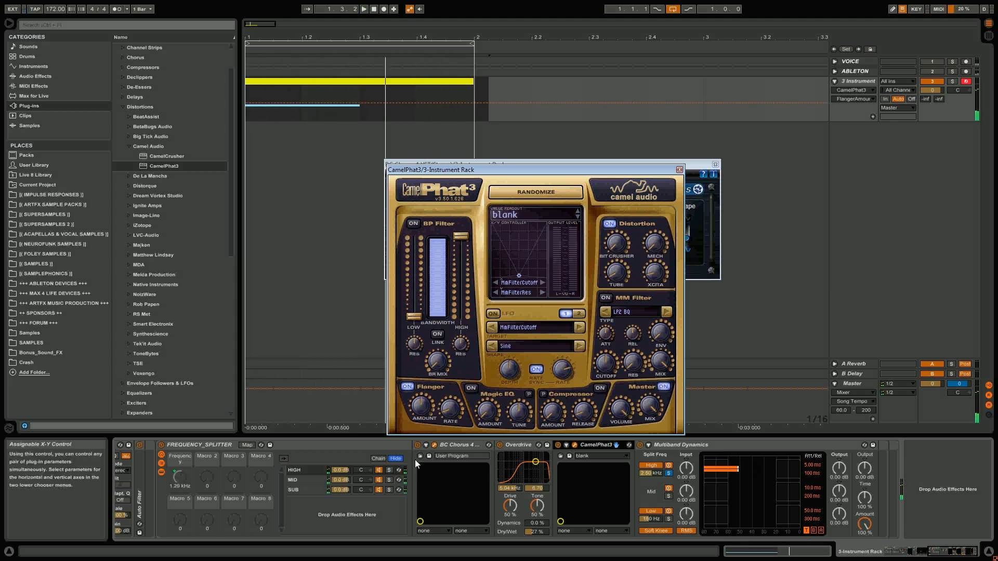
# - Solo the HIGH chain, stop playback, and find TDR Feedback Compressor II among the Tokyo Dawn Records compressor plug-ins
pyautogui.click(388, 471)
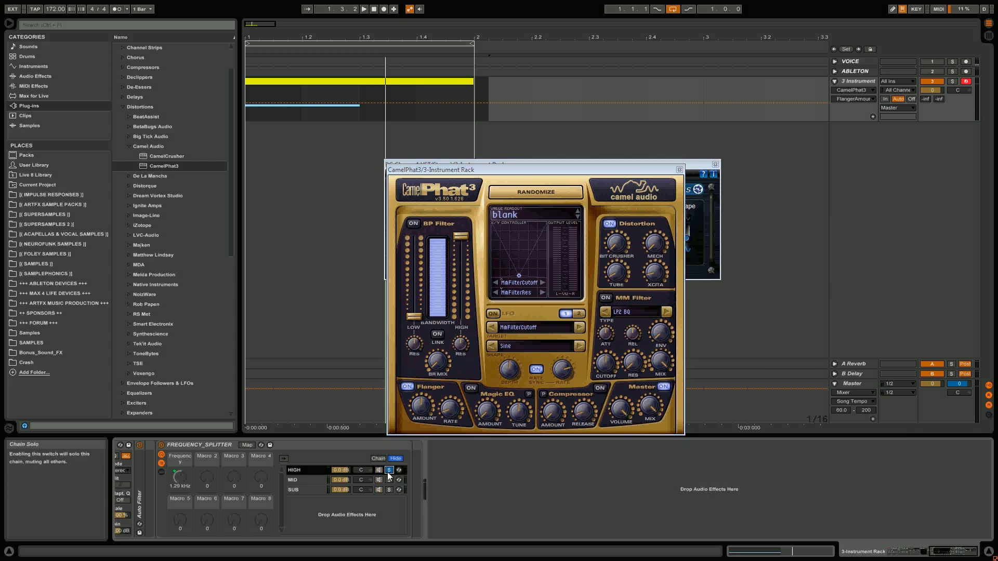
pyautogui.press('space')
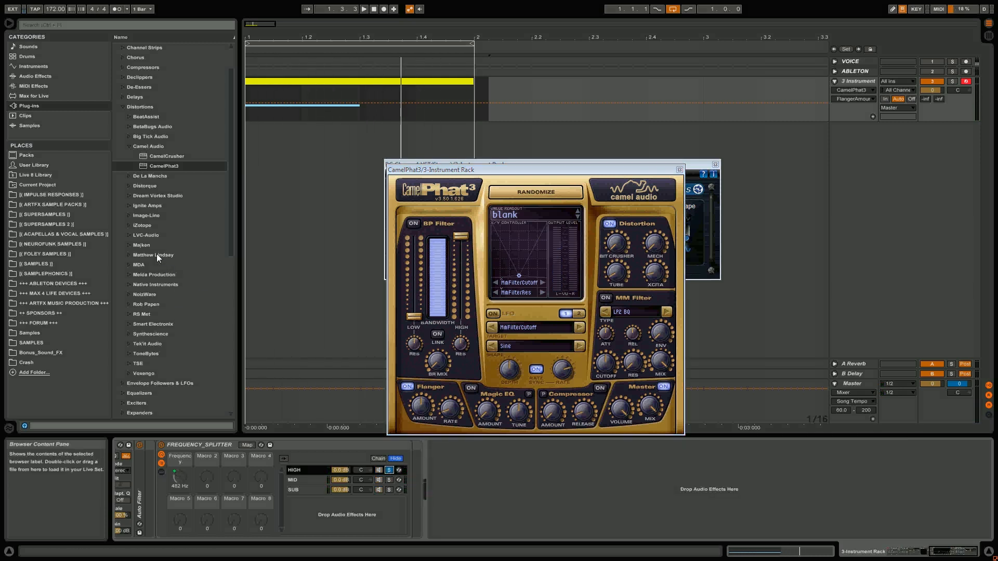
pyautogui.click(132, 144)
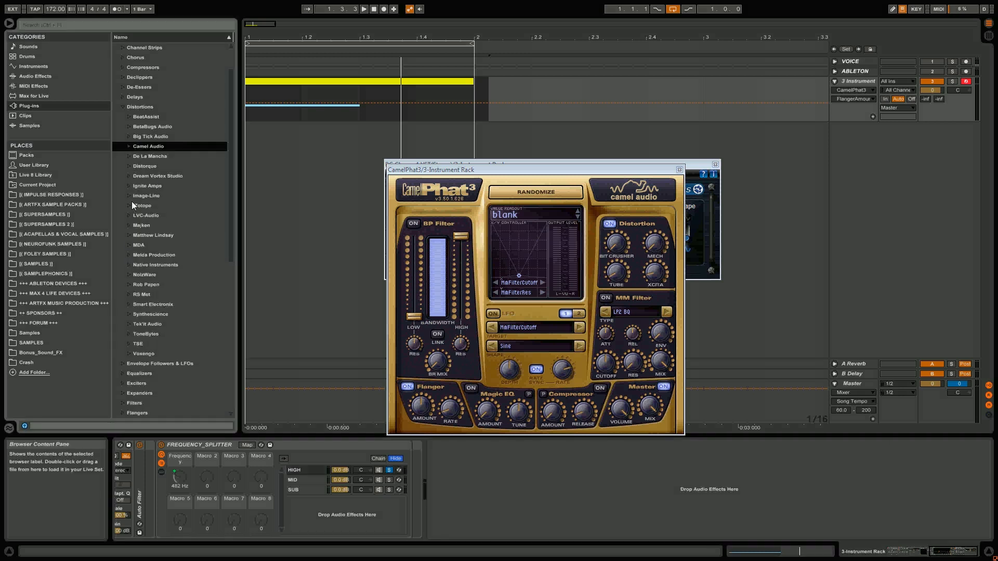
pyautogui.click(124, 107)
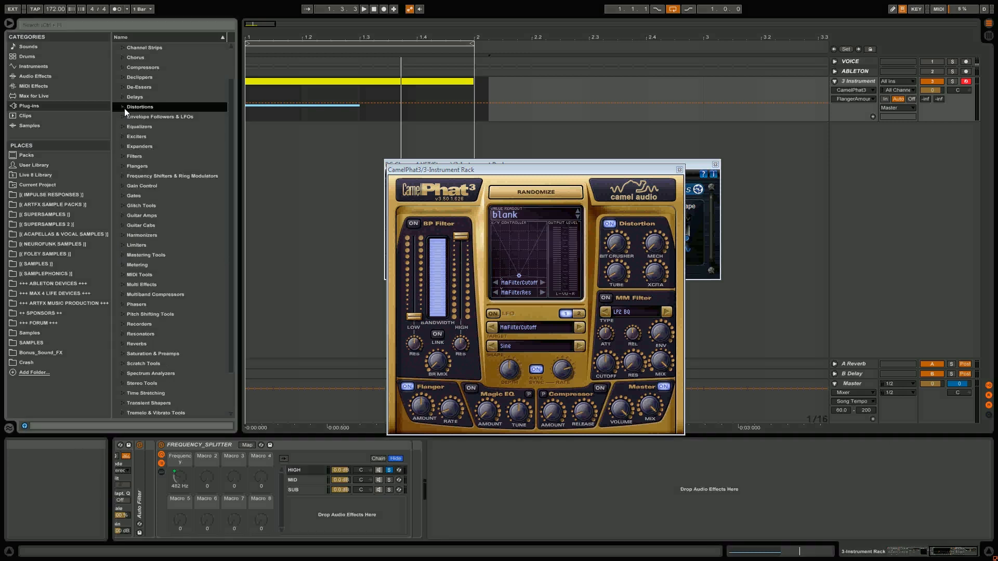
pyautogui.click(136, 70)
pyautogui.click(123, 68)
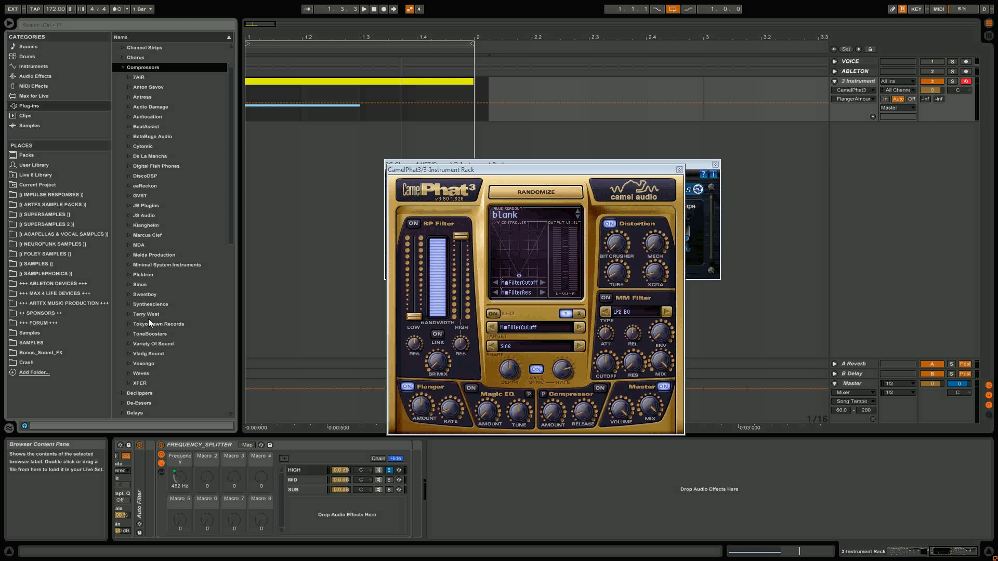
pyautogui.click(134, 325)
pyautogui.click(129, 324)
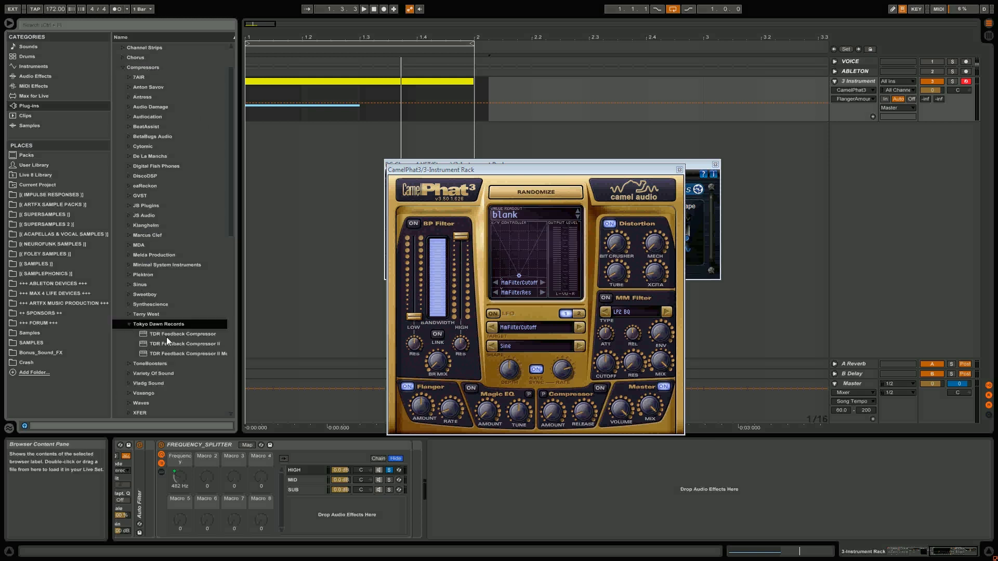
pyautogui.click(182, 344)
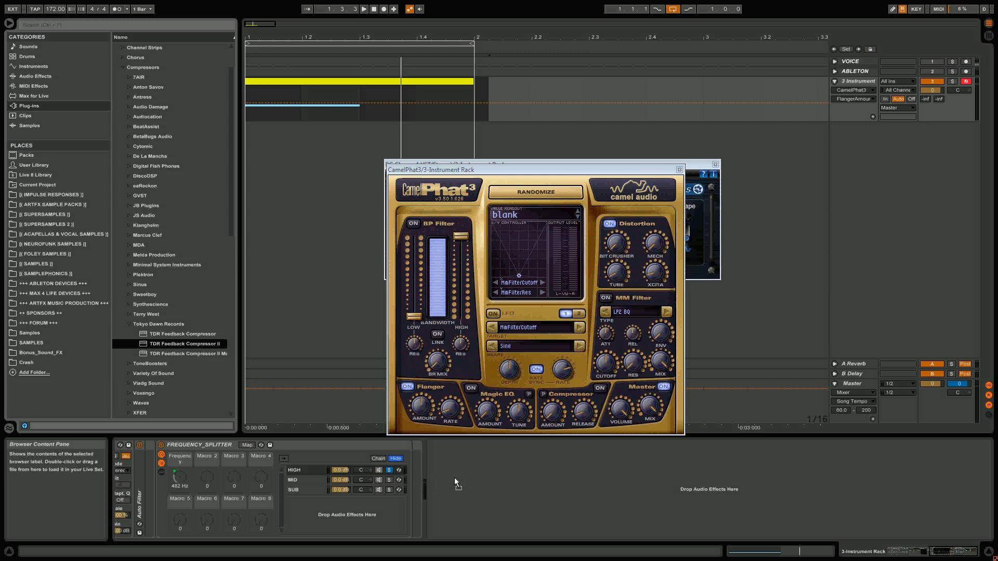
# - Insert TDR Feedback Compressor II between CamelPhat3 and Multiband Dynamics in the HIGH chain, and close the CamelPhat3 and BC Chorus windows
pyautogui.moveTo(404, 481); pyautogui.dragTo(412, 479)
pyautogui.moveTo(411, 479); pyautogui.dragTo(411, 479)
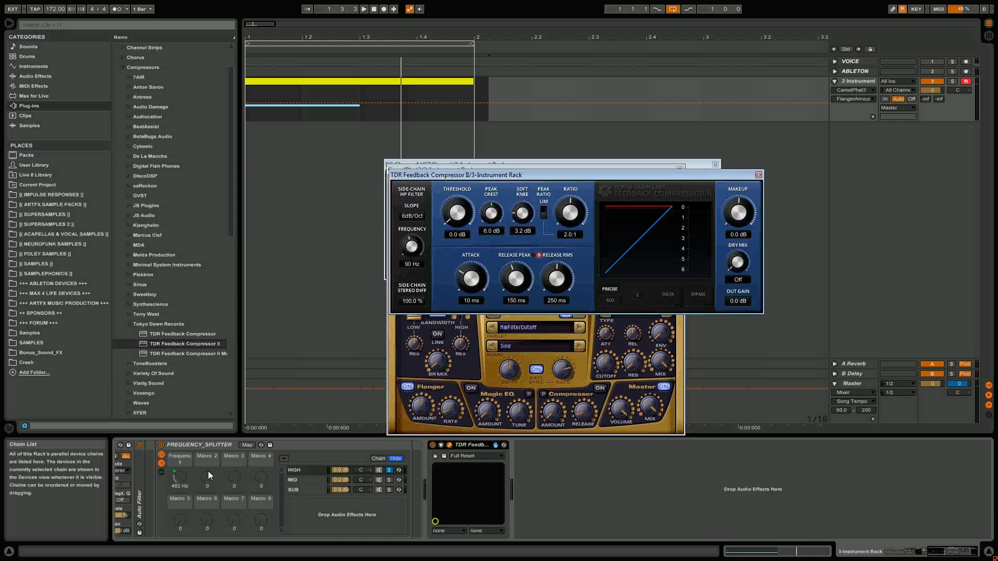
pyautogui.click(161, 471)
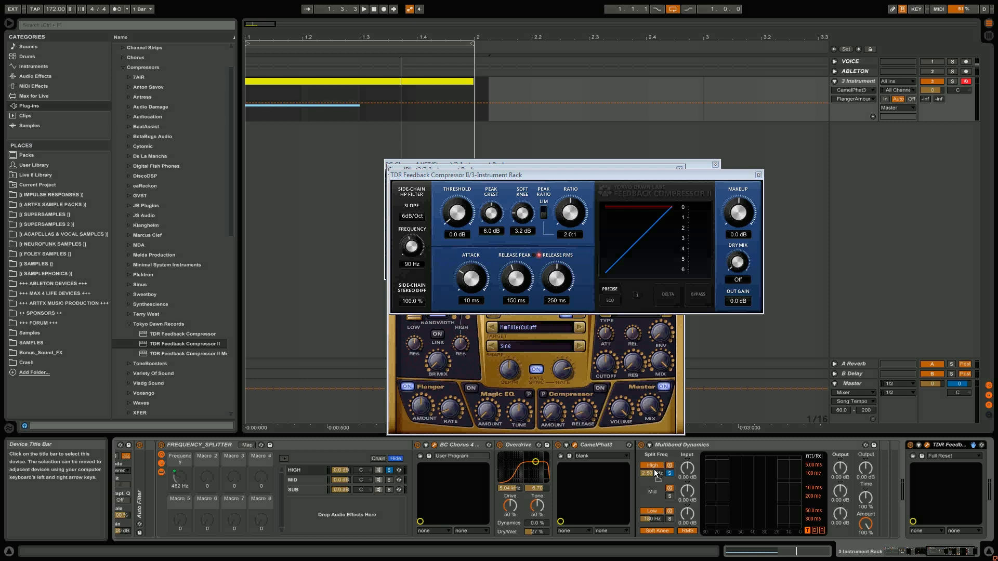
pyautogui.moveTo(654, 469); pyautogui.dragTo(654, 469)
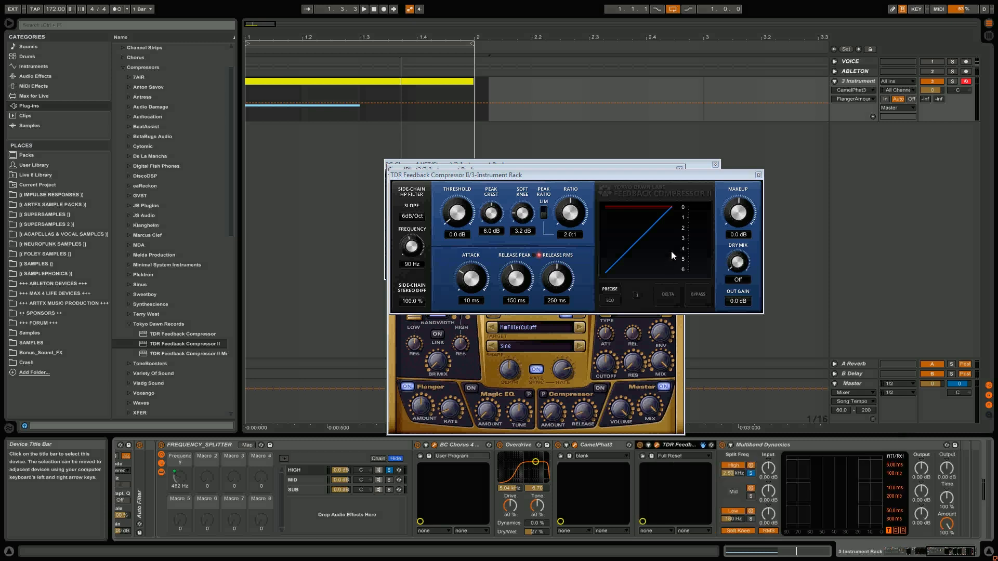
pyautogui.click(679, 168)
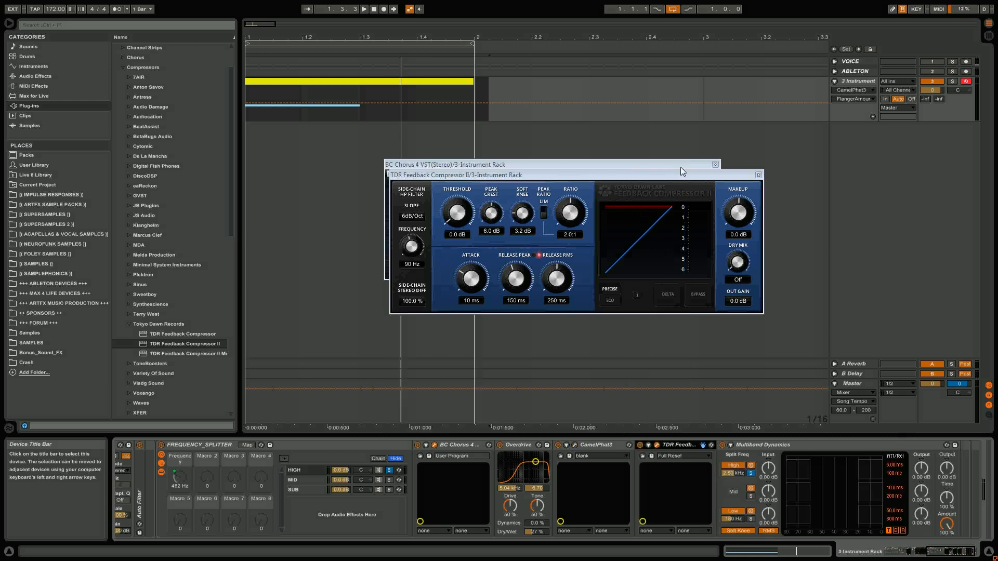
pyautogui.click(715, 163)
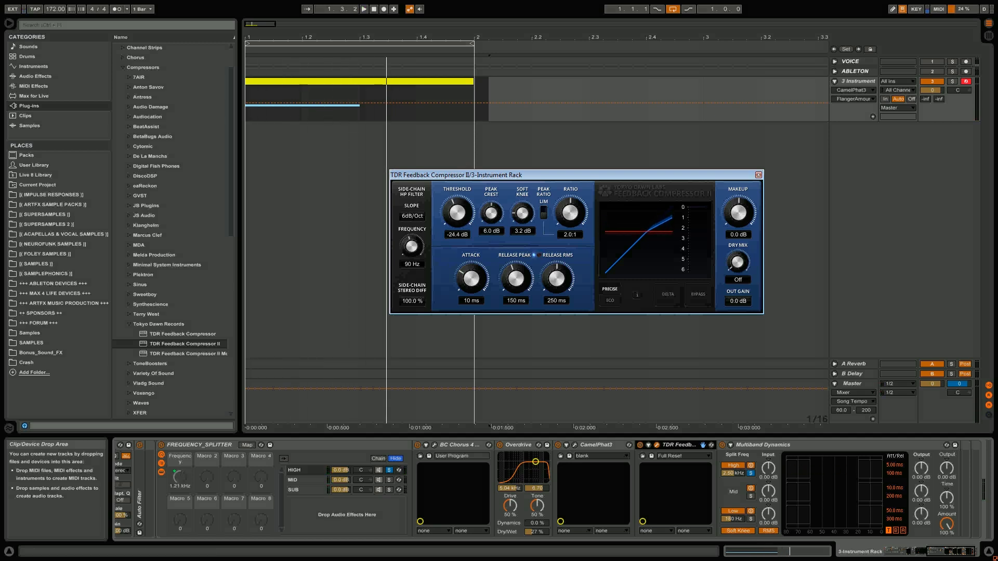
# - Set the HIGH chain compressor's threshold to -31.0 dB, ratio to 3.0:1, attack to 30 ms and makeup to 2.0 dB, and close it
pyautogui.moveTo(458, 206); pyautogui.dragTo(459, 219)
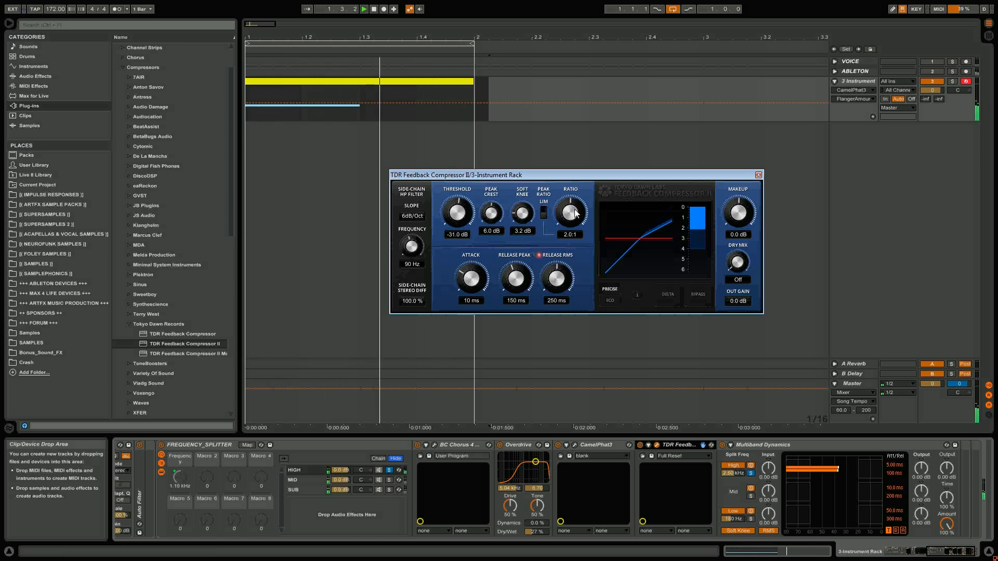
pyautogui.moveTo(571, 214); pyautogui.dragTo(571, 198)
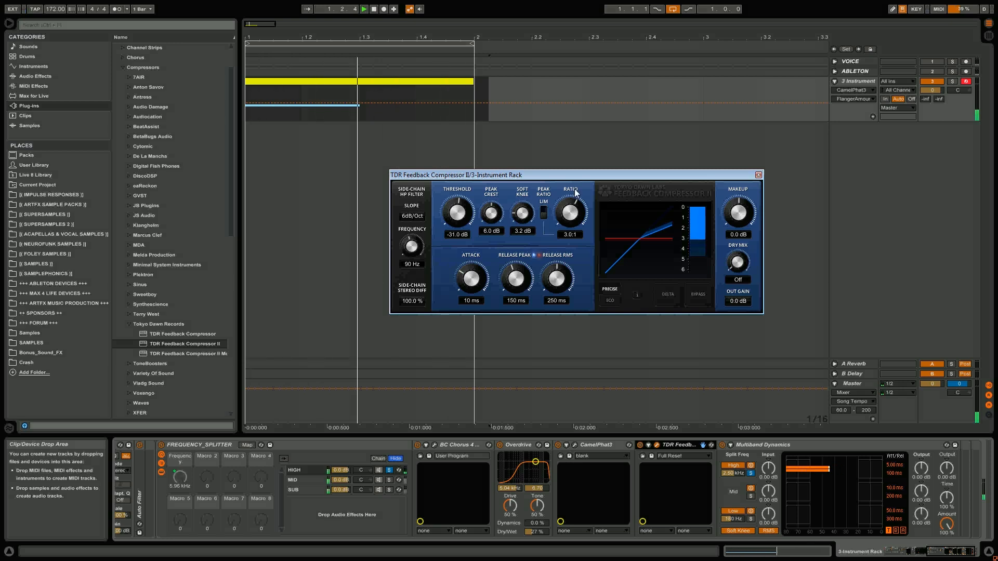
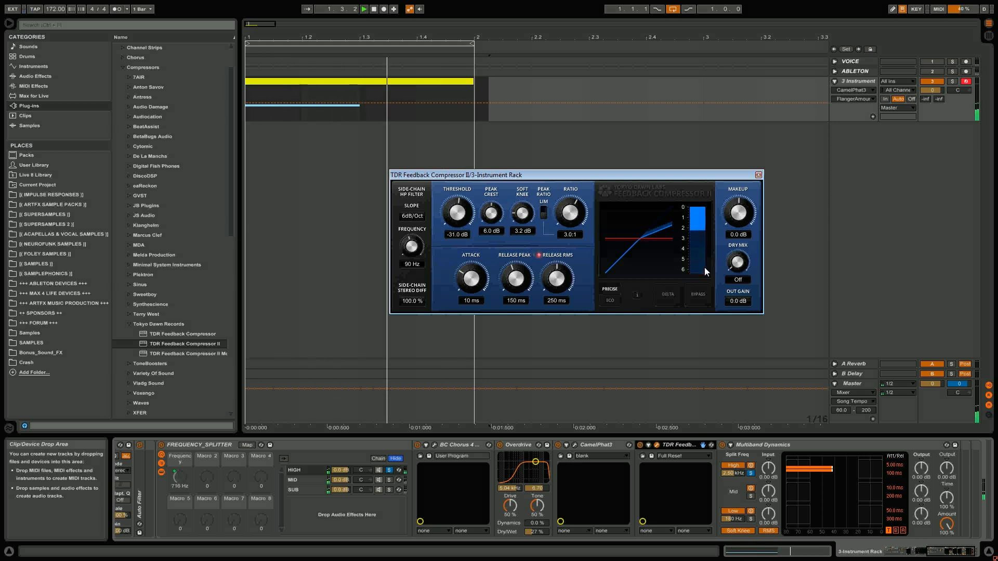
pyautogui.moveTo(470, 284); pyautogui.dragTo(470, 276)
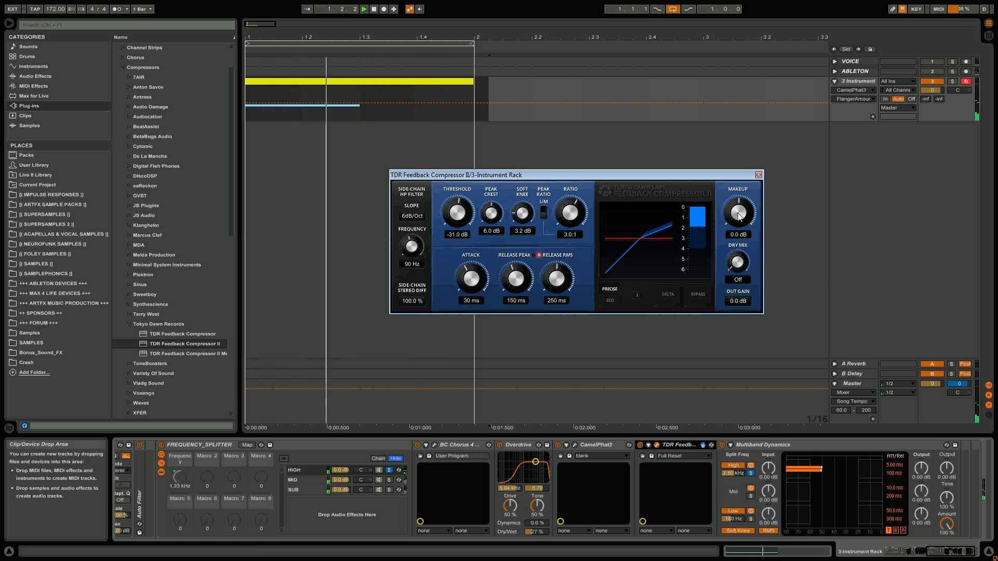
pyautogui.moveTo(739, 216); pyautogui.dragTo(739, 209)
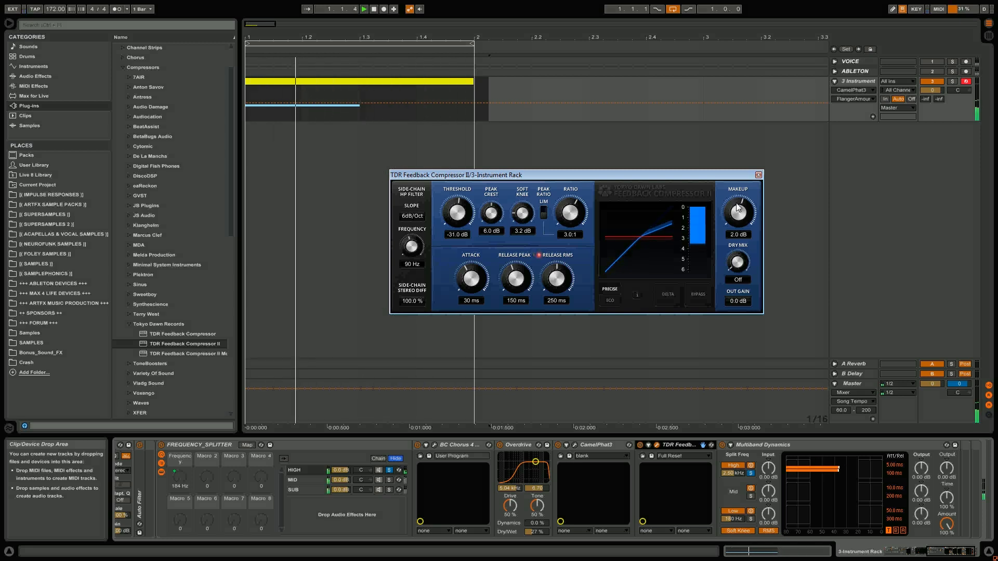
pyautogui.click(758, 175)
# - Lower the volumes of the MID and SUB chains in FREQUENCY_SPLITTER while auditioning the full bass
pyautogui.press('space')
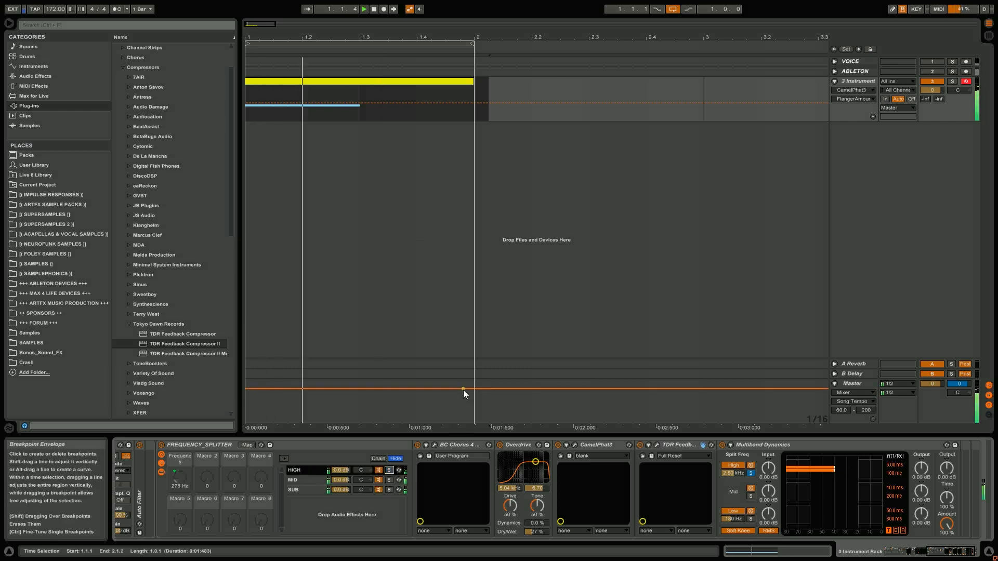
pyautogui.moveTo(343, 479); pyautogui.dragTo(343, 491)
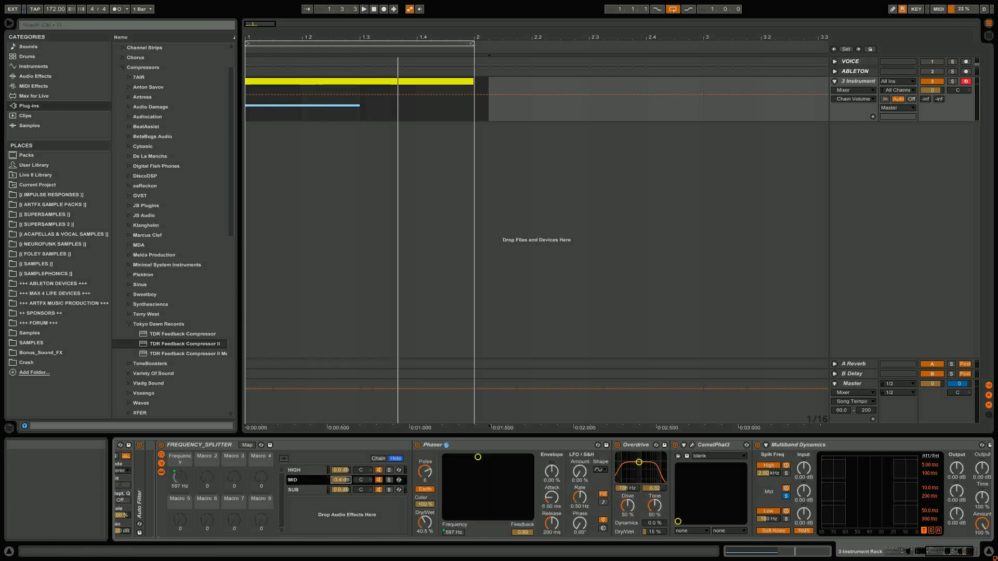
pyautogui.press('space')
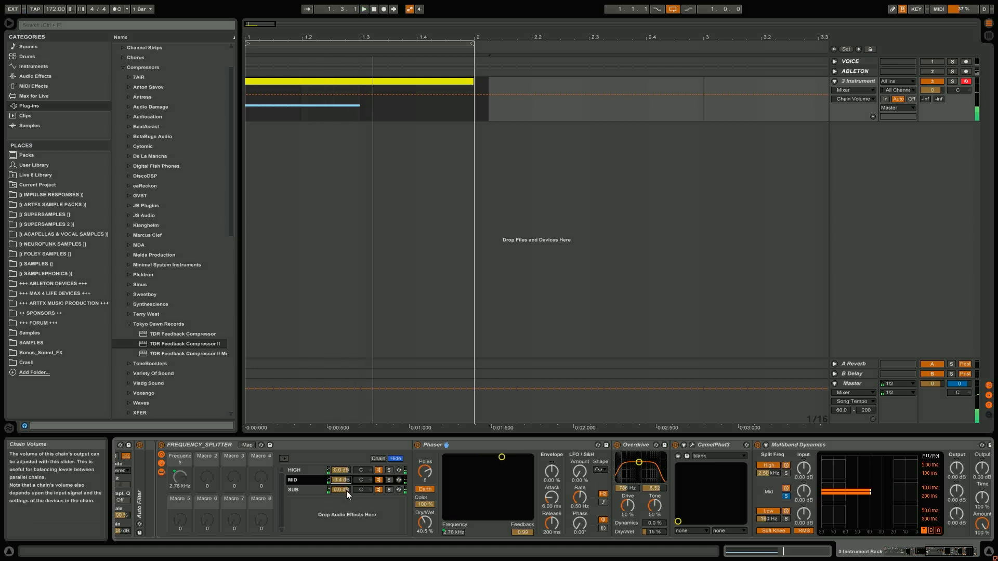
pyautogui.moveTo(346, 490); pyautogui.dragTo(346, 498)
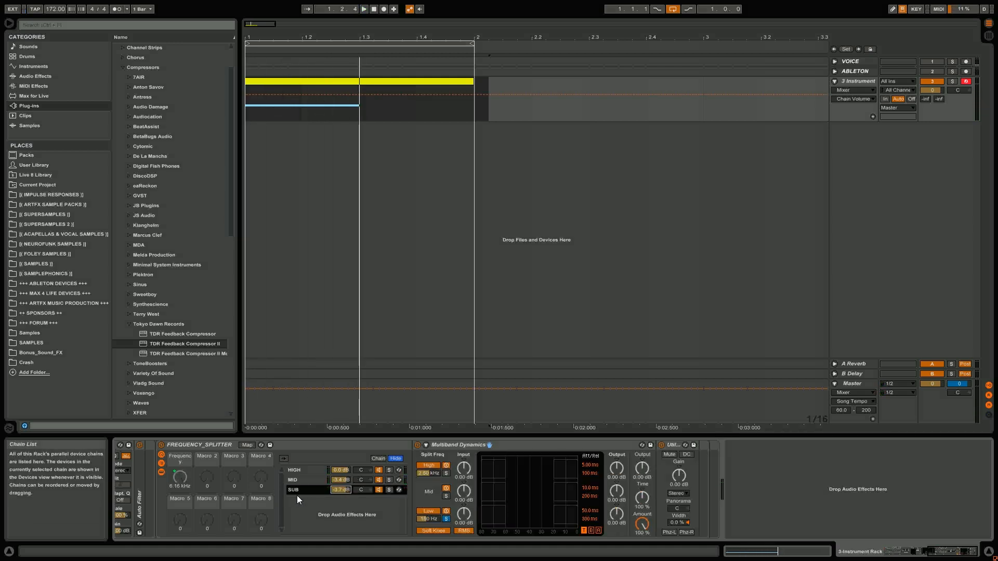
# - Rename the inner Instrument Rack's two Massive chains as MAIN BASS and SUB
pyautogui.moveTo(935, 552); pyautogui.dragTo(820, 552)
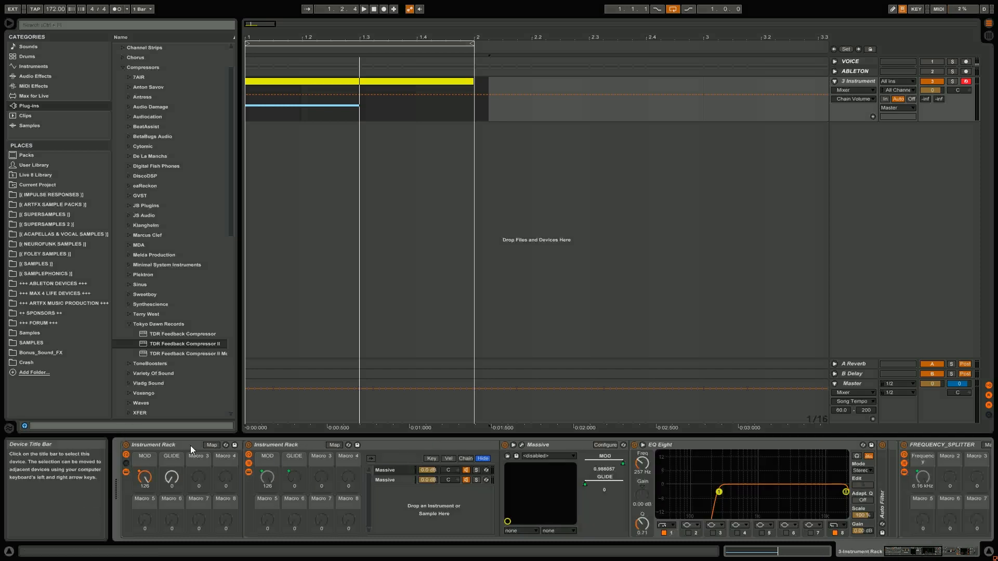
pyautogui.click(394, 477)
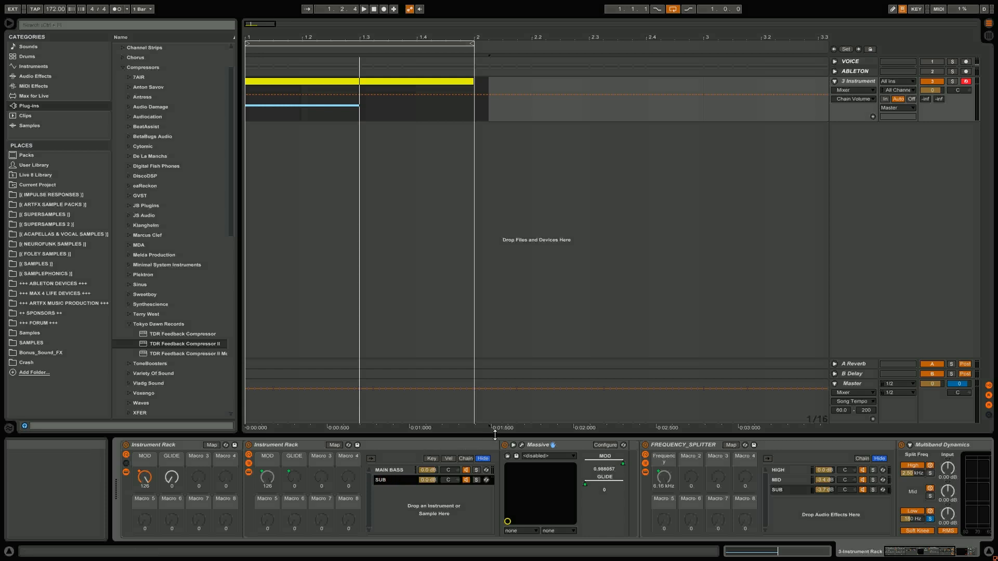
# - Adjust the OSC3 Amp in the SUB chain's Massive during playback, and close its window
pyautogui.click(522, 444)
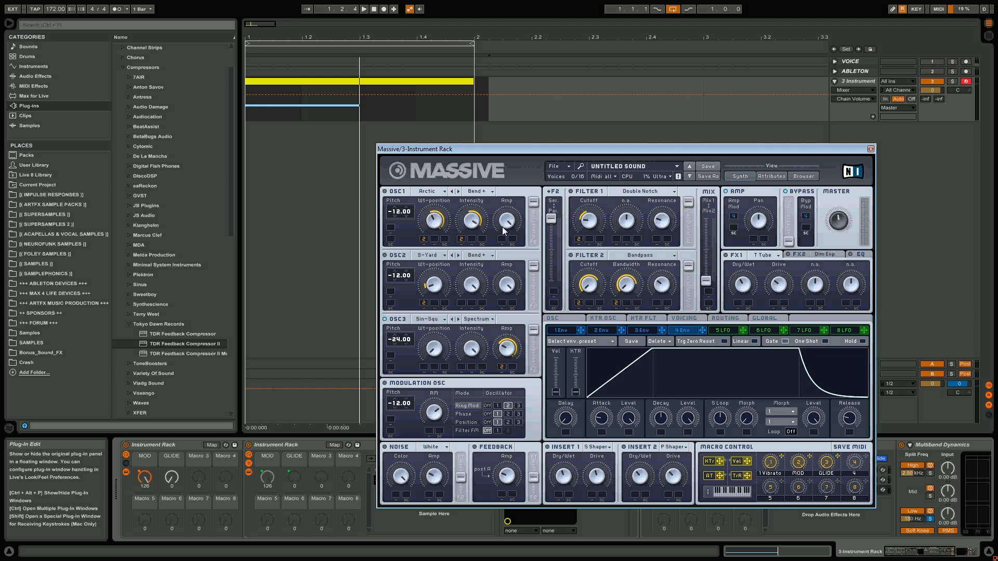
pyautogui.moveTo(505, 345); pyautogui.dragTo(498, 400)
pyautogui.press('space')
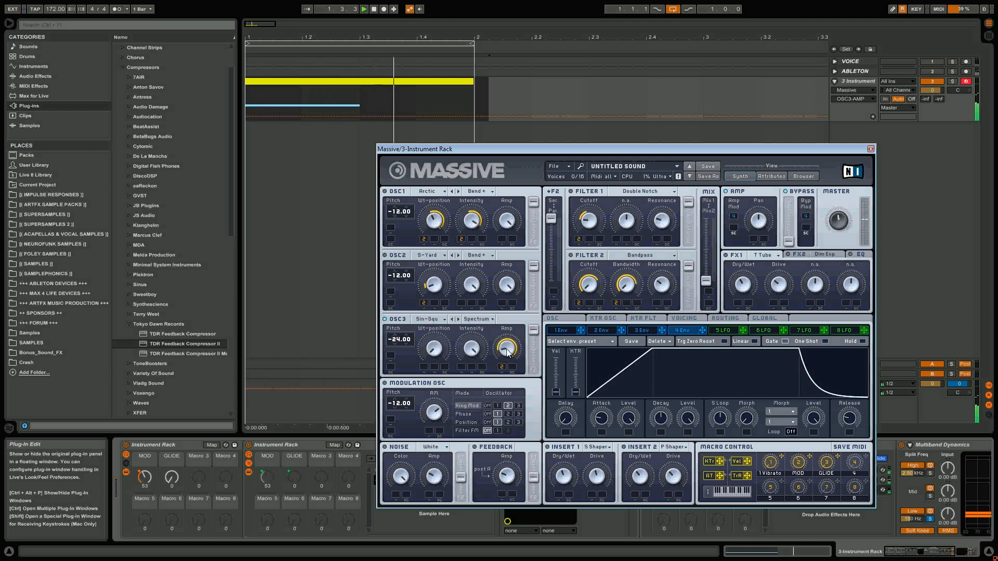
pyautogui.click(870, 149)
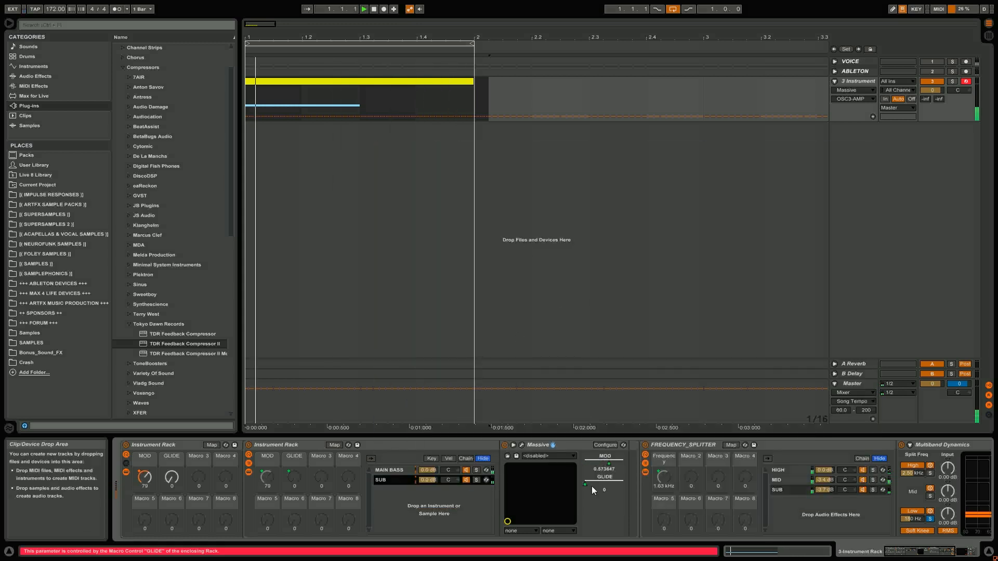
# - Show the SUB band of FREQUENCY_SPLITTER to examine its Multiband Dynamics and Utility during playback
pyautogui.hscroll(5, 727, 483)
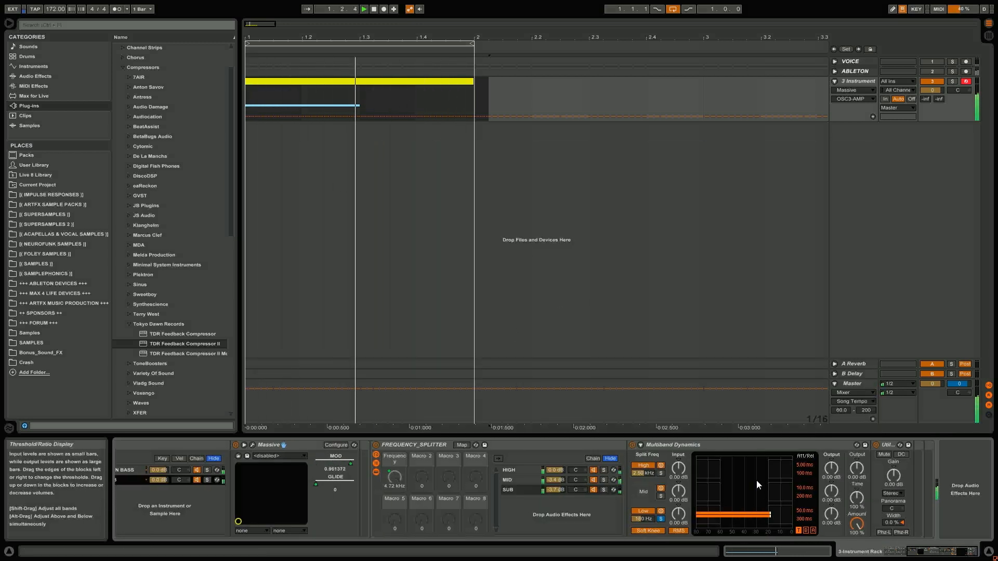
pyautogui.click(516, 470)
pyautogui.click(517, 488)
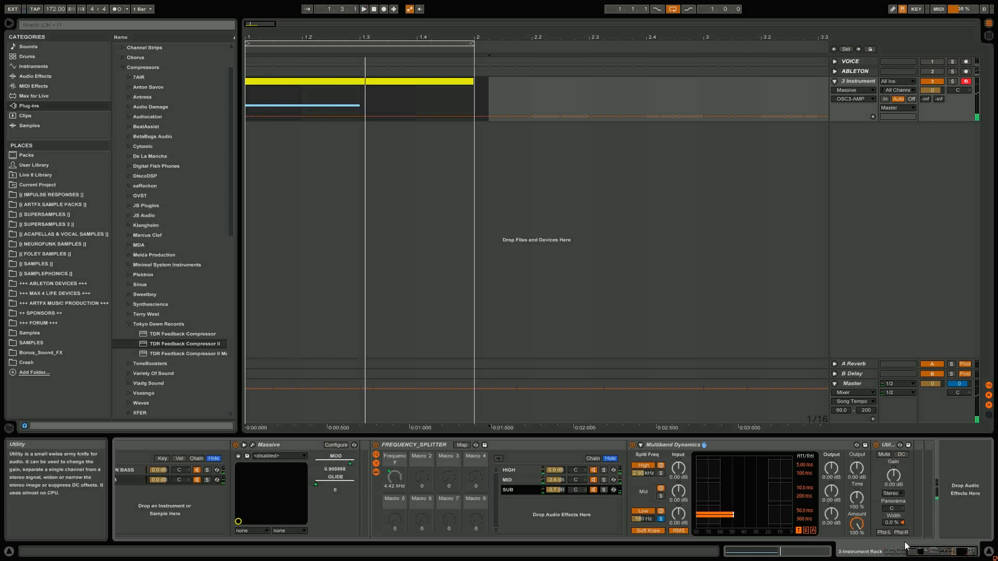
# - Add Camel Audio's CamelPhat3 distortion plug-in to the end of the effects chain and load its blank preset
pyautogui.click(124, 67)
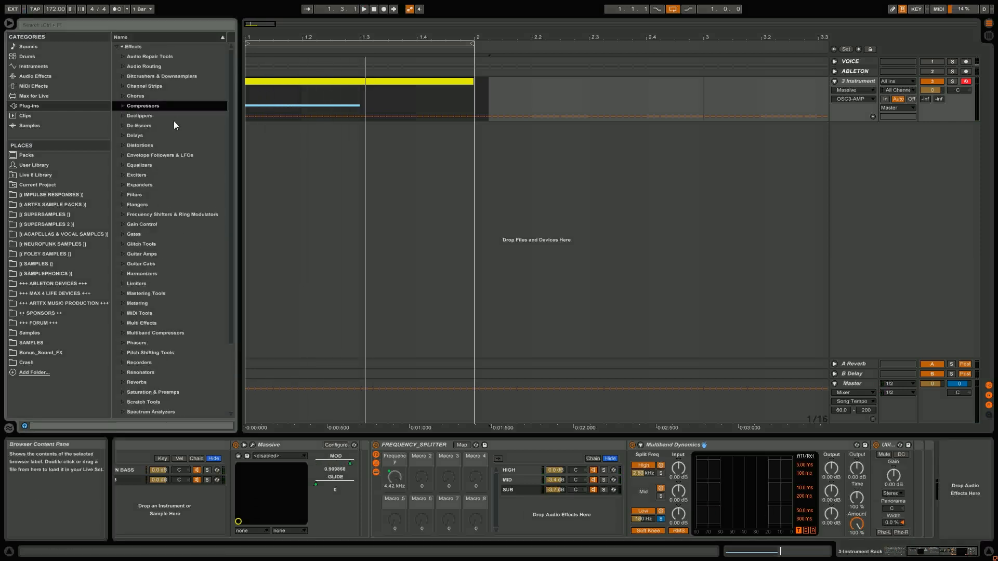
pyautogui.click(122, 145)
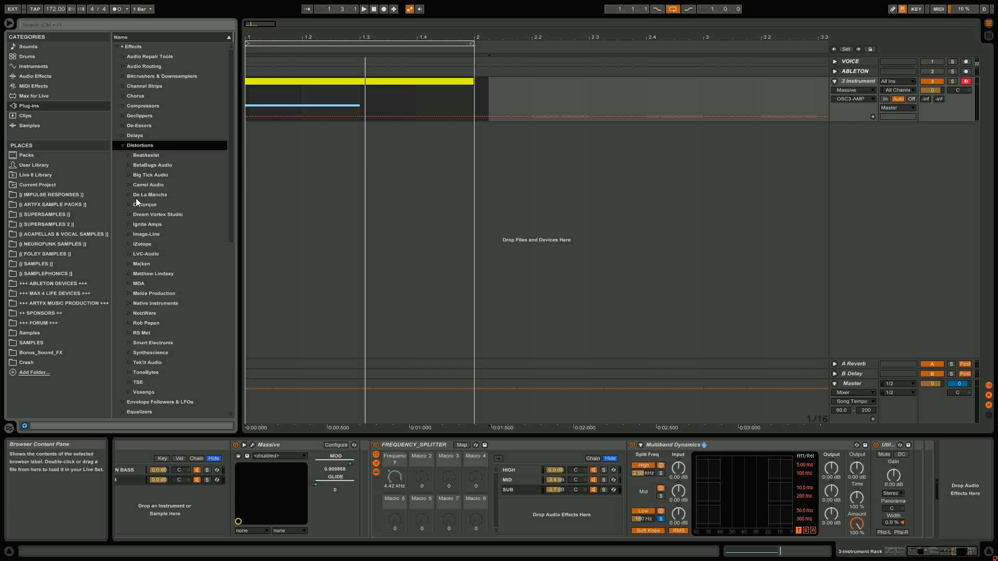
pyautogui.click(127, 184)
pyautogui.moveTo(163, 204); pyautogui.dragTo(978, 504)
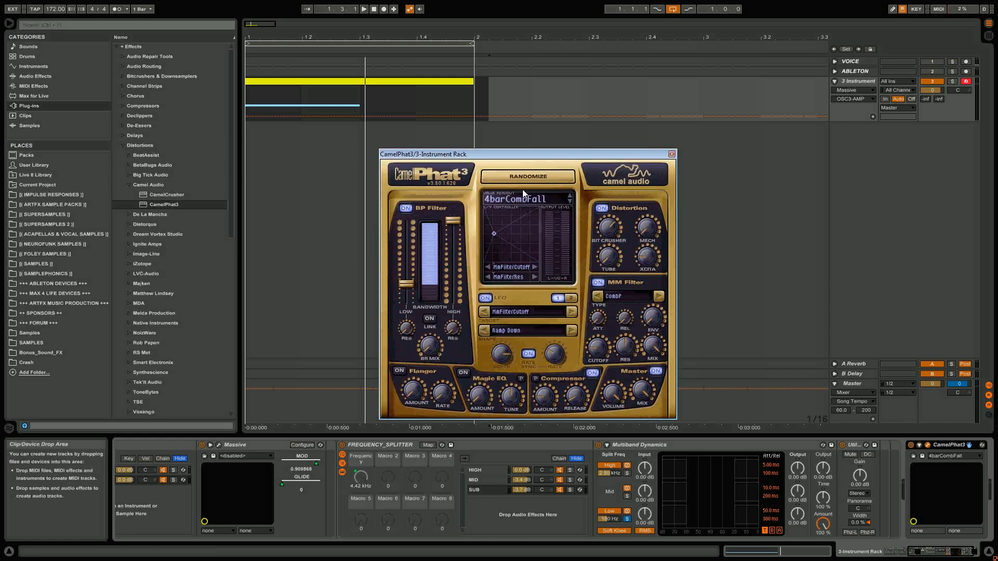
pyautogui.click(523, 198)
pyautogui.click(551, 387)
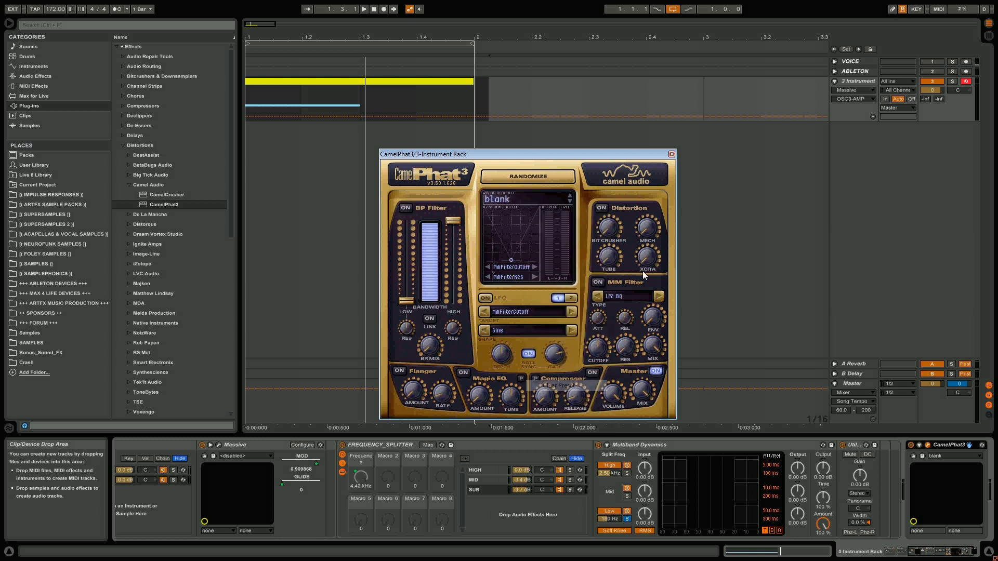
# - Enable CamelPhat3's distortion section, set Tube to 7%, and audition the loop
pyautogui.click(601, 208)
pyautogui.moveTo(606, 229); pyautogui.dragTo(604, 232)
pyautogui.press('space')
pyautogui.press('space')
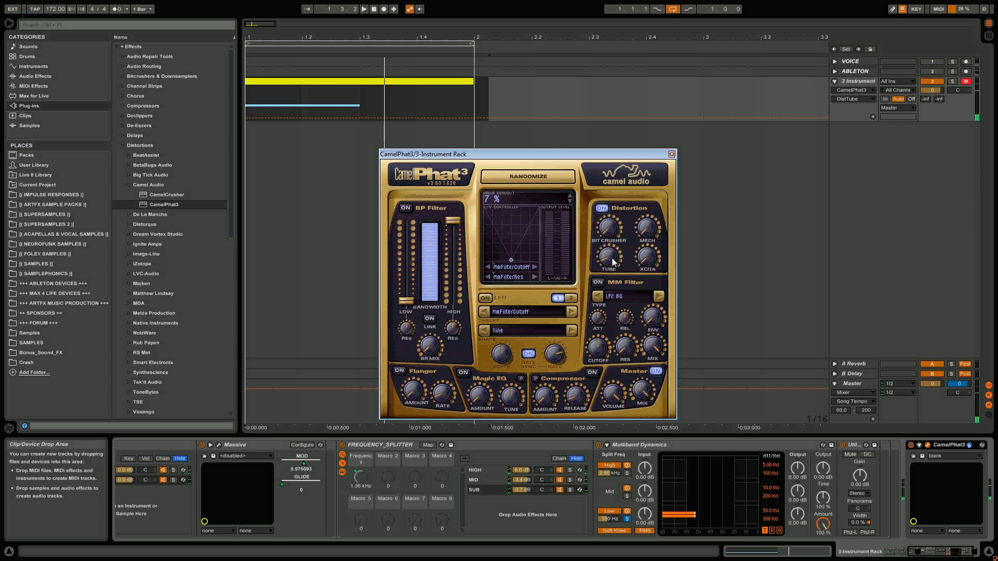
# - Set CamelPhat3's Mech distortion to 5%, adjust Xcita, and audition the bass loop
pyautogui.press('space')
pyautogui.click(644, 231)
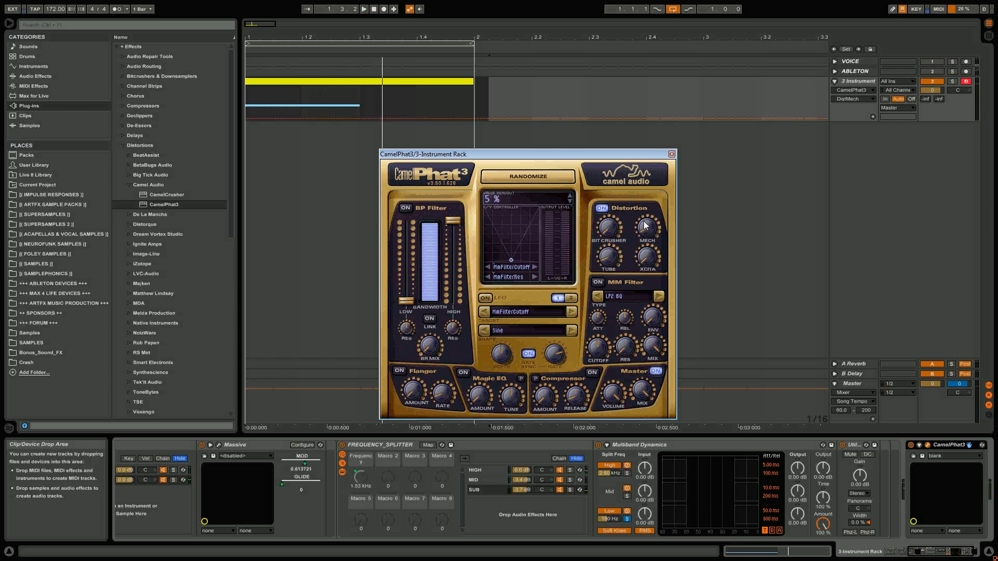
pyautogui.click(650, 256)
pyautogui.press('space')
pyautogui.press('space')
# - Enable CamelPhat3's compressor, set its amount to -2 dB while auditioning the loop, and close the plug-in window
pyautogui.click(592, 373)
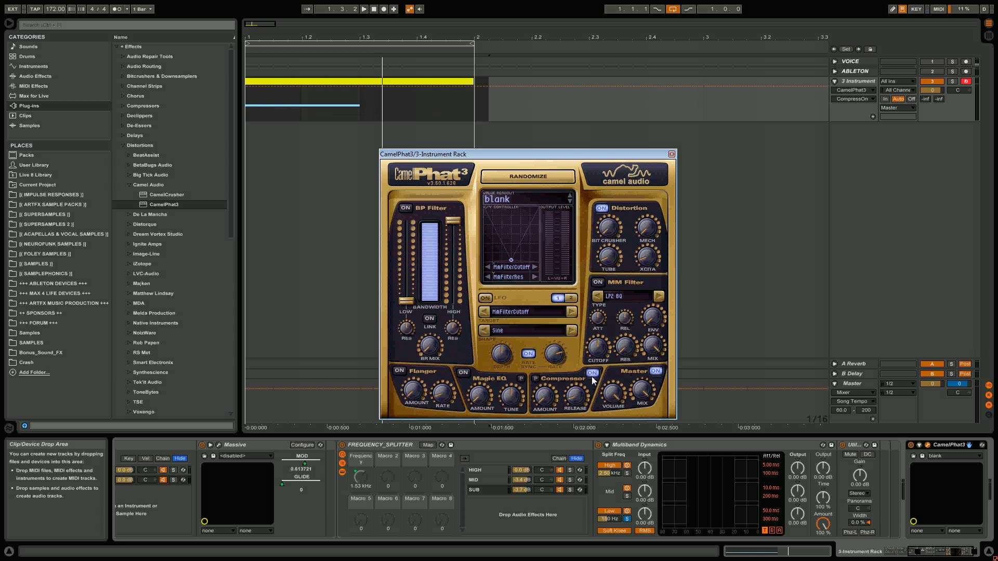
pyautogui.click(534, 388)
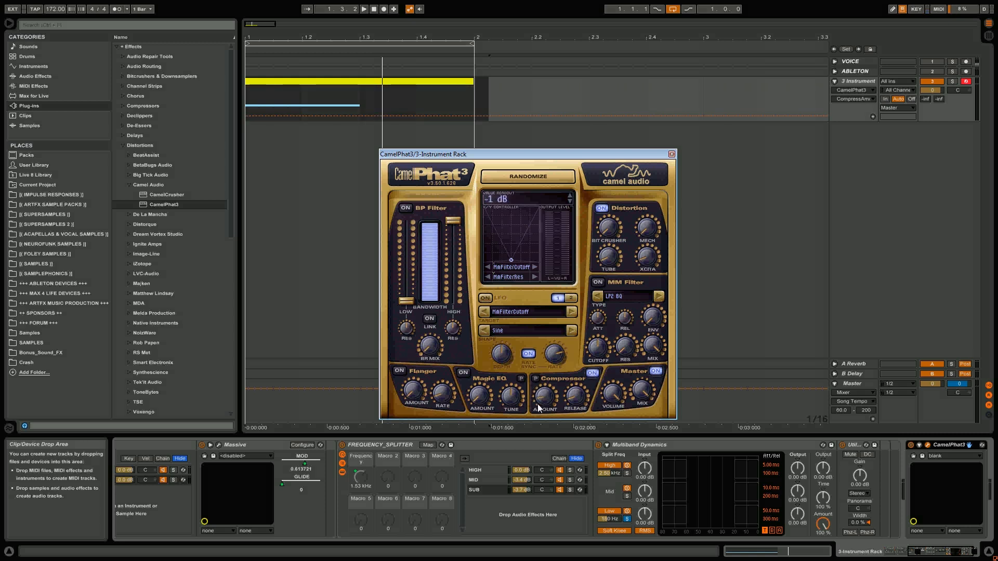
pyautogui.press('space')
pyautogui.press('space')
pyautogui.moveTo(541, 403)
pyautogui.mouseDown()
pyautogui.moveTo(542, 393)
pyautogui.moveTo(543, 404)
pyautogui.mouseUp()
pyautogui.press('space')
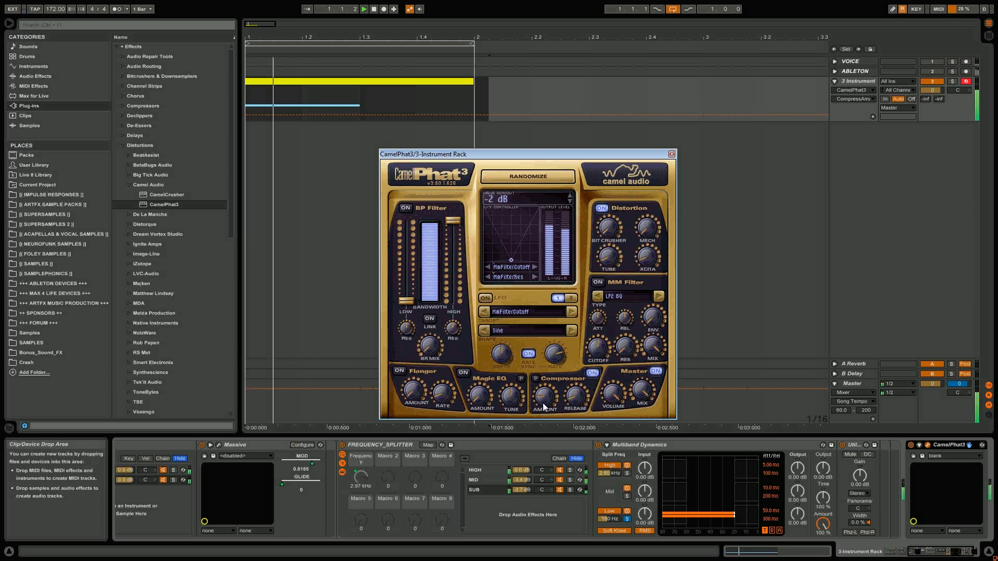
pyautogui.click(671, 154)
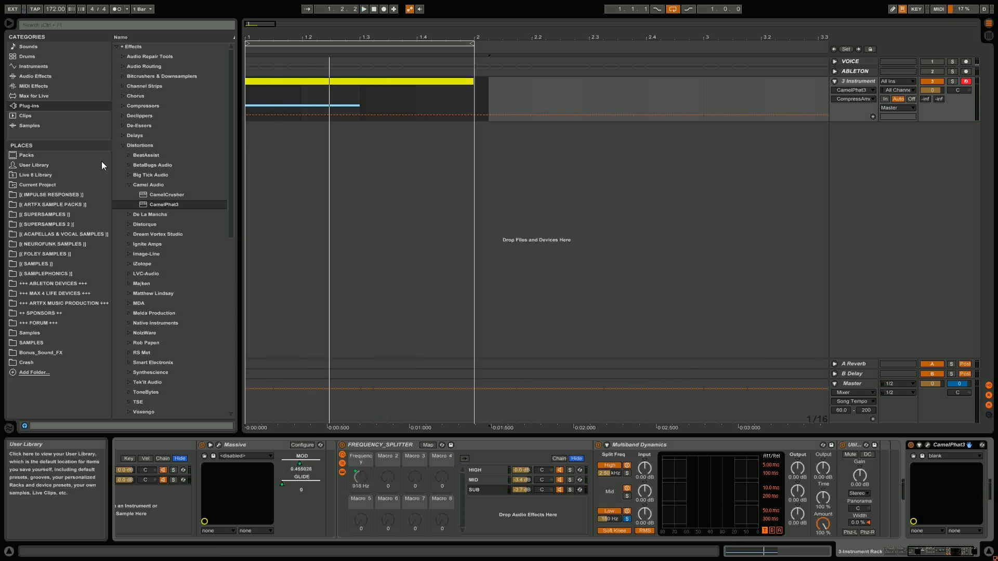
# - Add the built-in EQ Eight audio effect to the end of the chain, after CamelPhat3
pyautogui.click(123, 145)
pyautogui.click(124, 165)
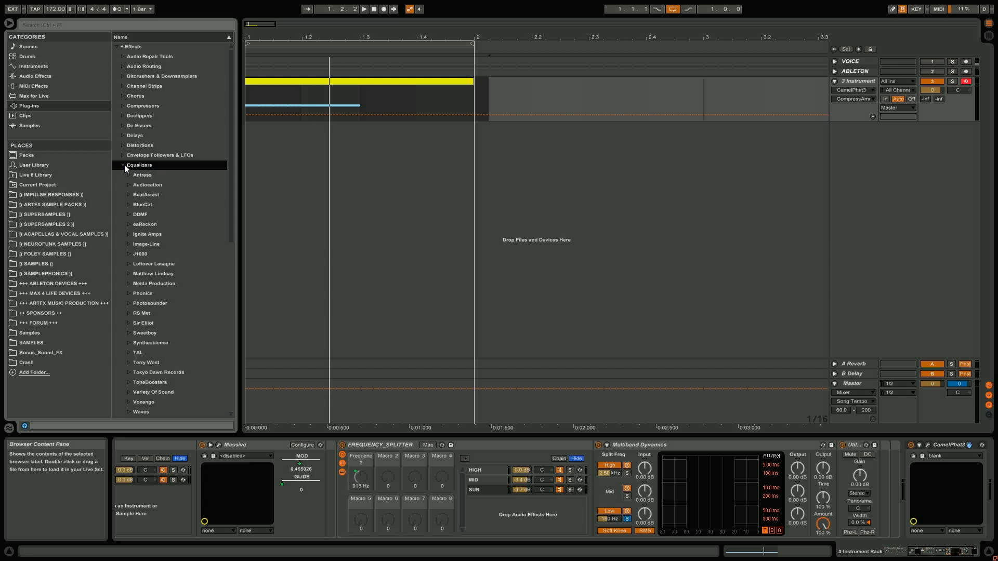
pyautogui.click(122, 165)
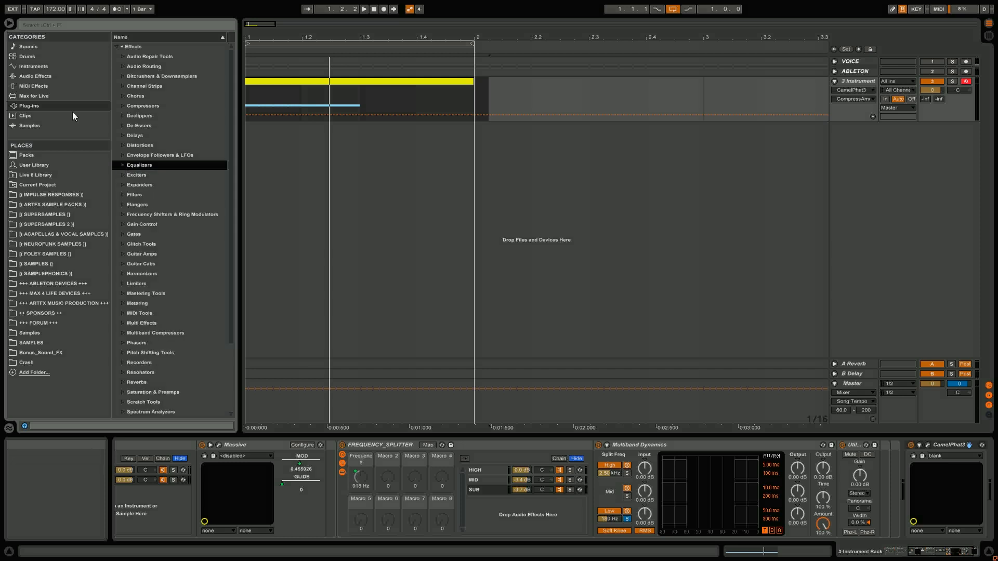
pyautogui.click(23, 76)
pyautogui.moveTo(136, 144); pyautogui.dragTo(818, 483)
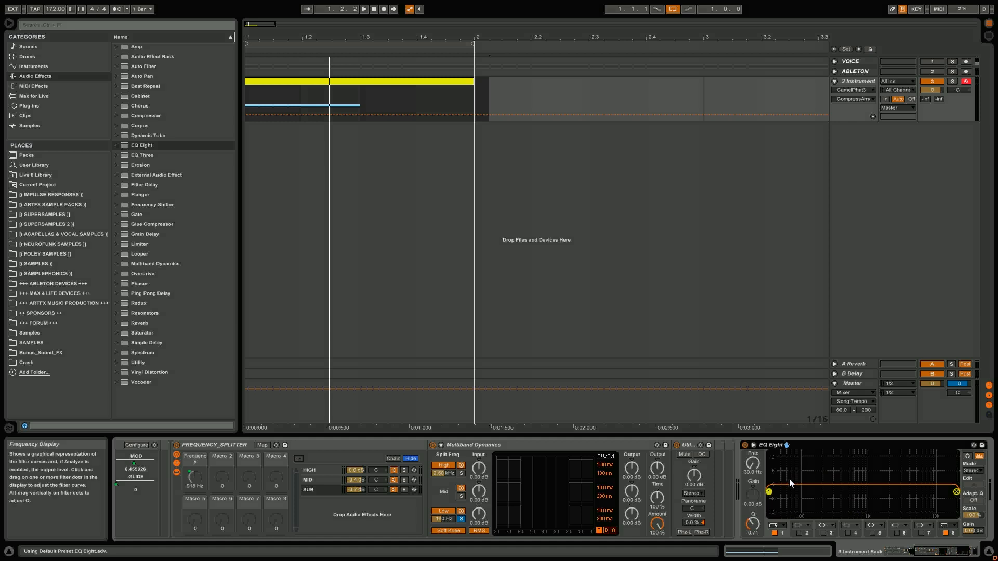
pyautogui.moveTo(813, 444); pyautogui.dragTo(878, 515)
# - Enable band 4 of EQ Eight, shape a cut of about 8.3 dB around 2.12 kHz, and audition the loop
pyautogui.click(793, 533)
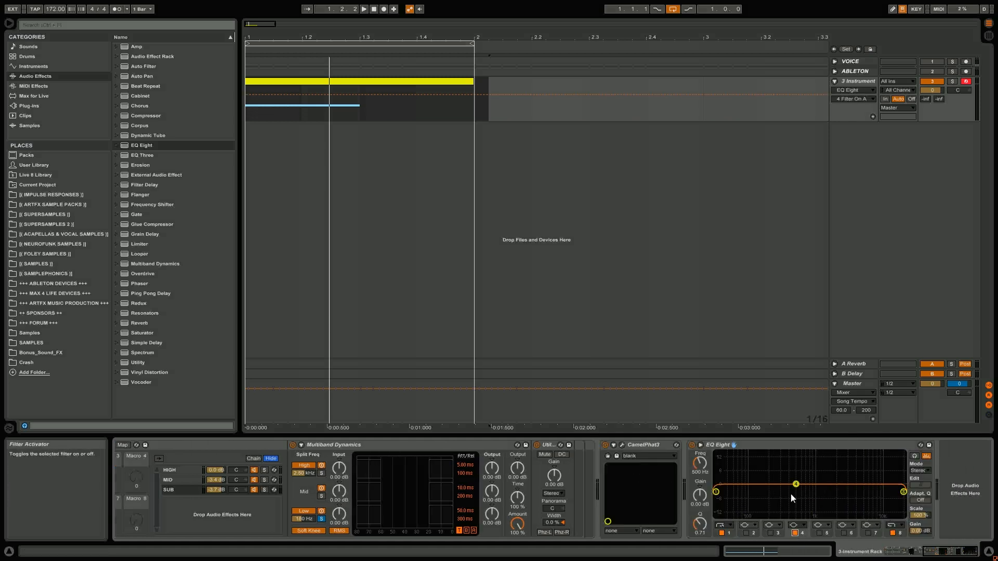
pyautogui.press('space')
pyautogui.moveTo(795, 486); pyautogui.dragTo(837, 502)
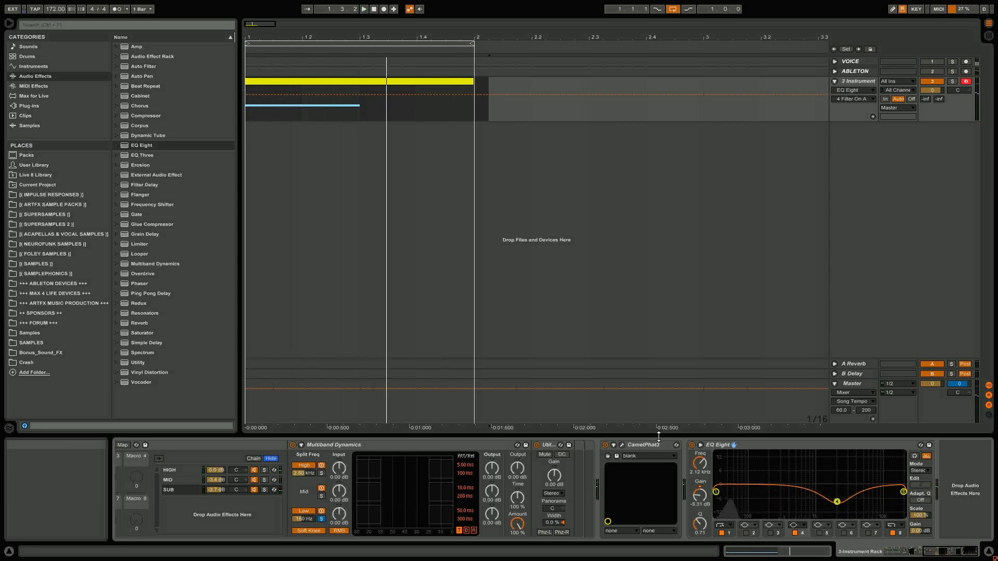
pyautogui.press('space')
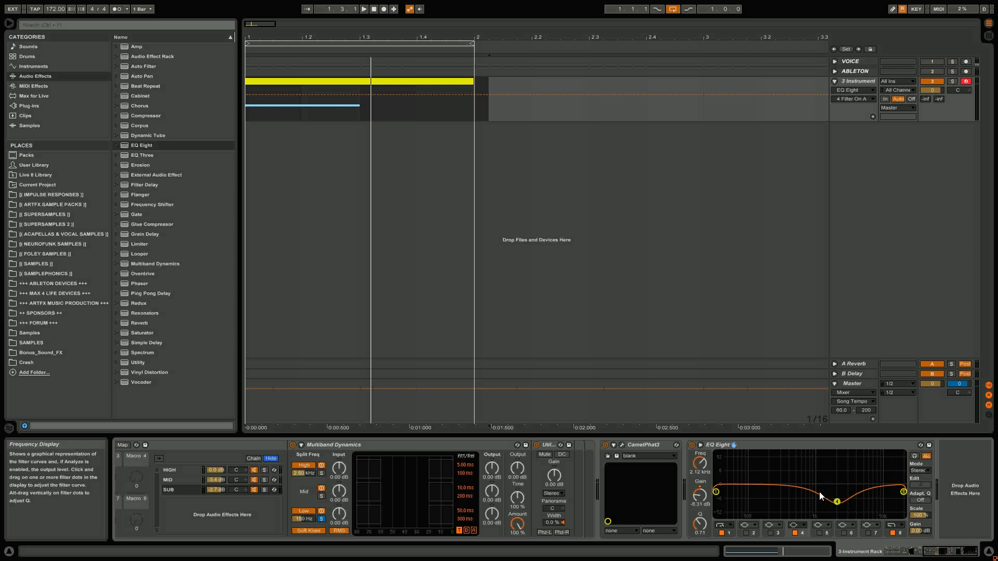
pyautogui.press('space')
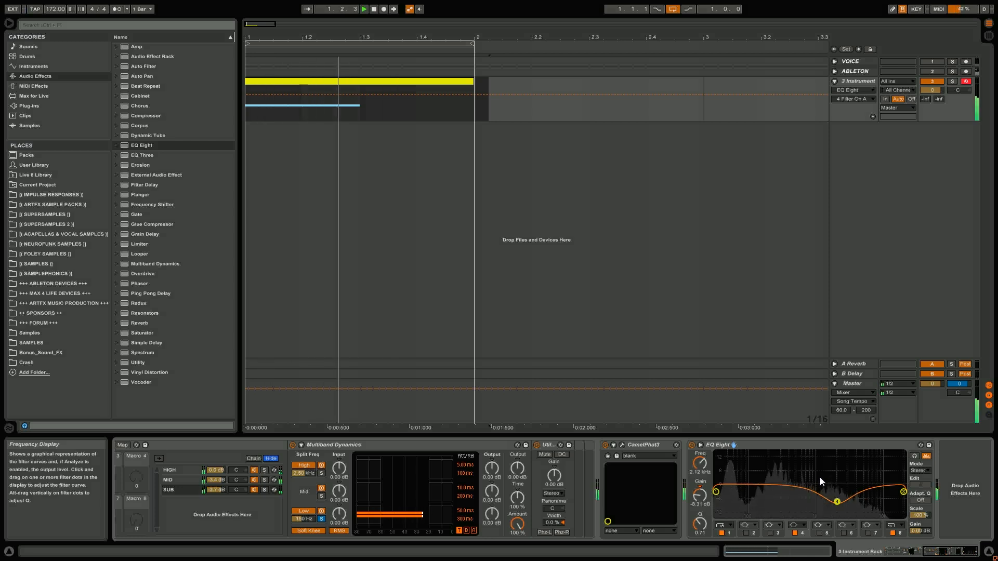
# - Fold the nested Instrument Rack and show the HIGH chain of the FREQUENCY_SPLITTER rack
pyautogui.click(937, 554)
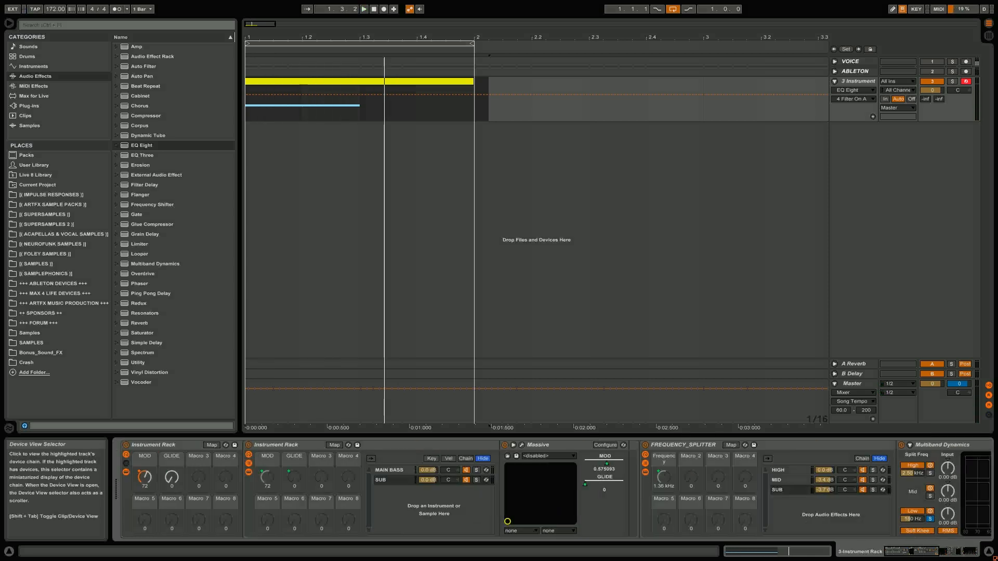
pyautogui.click(615, 479)
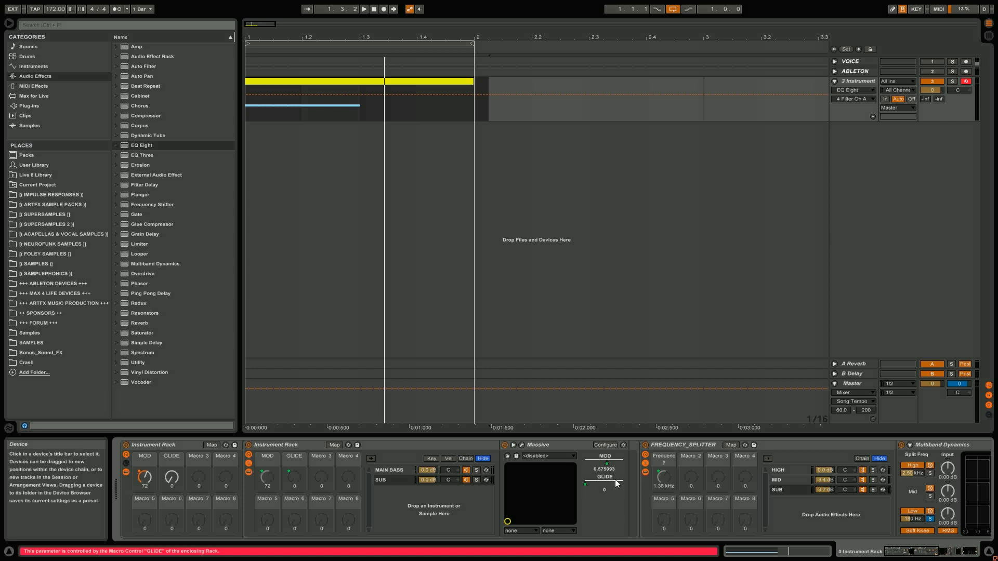
pyautogui.doubleClick(277, 443)
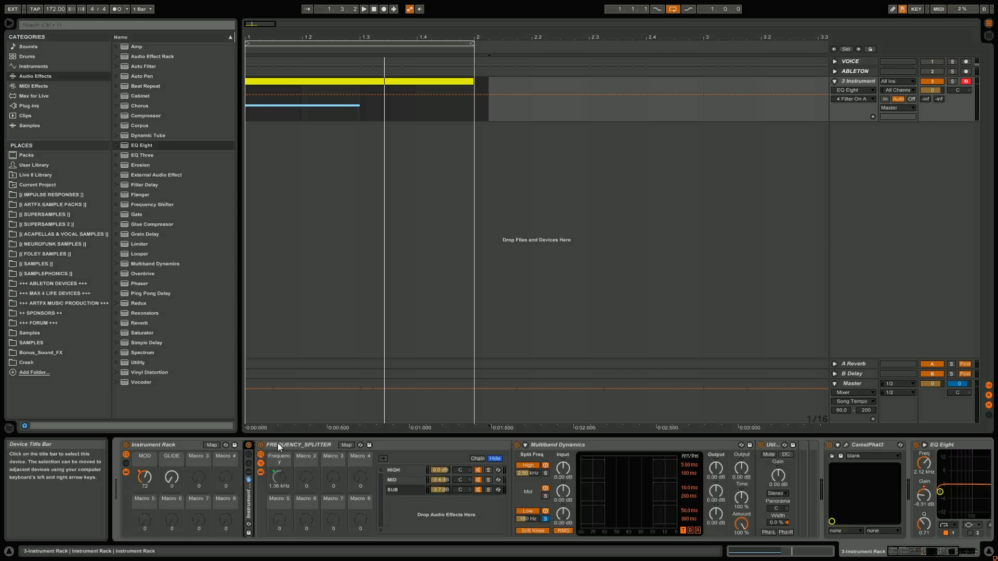
pyautogui.click(415, 478)
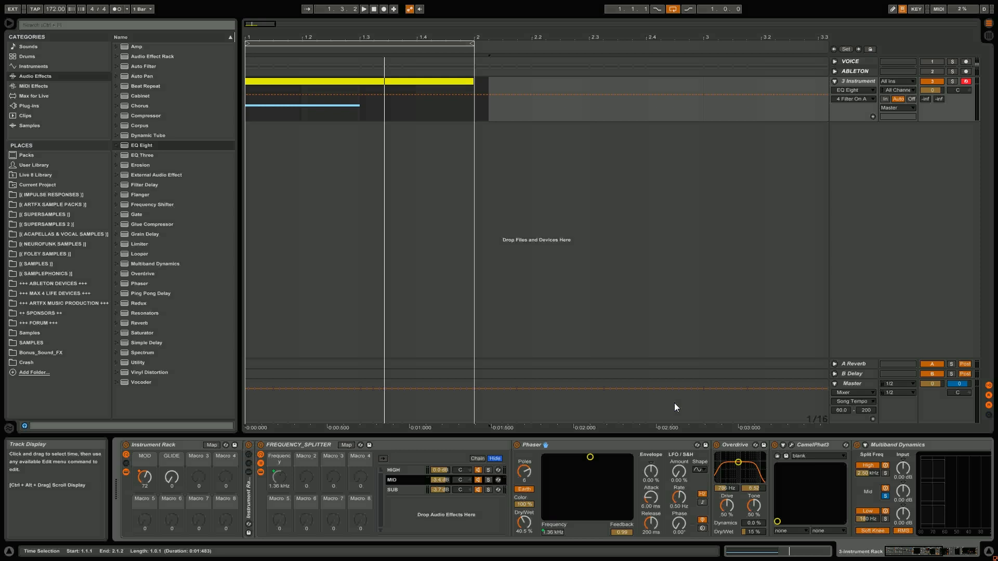
pyautogui.click(416, 472)
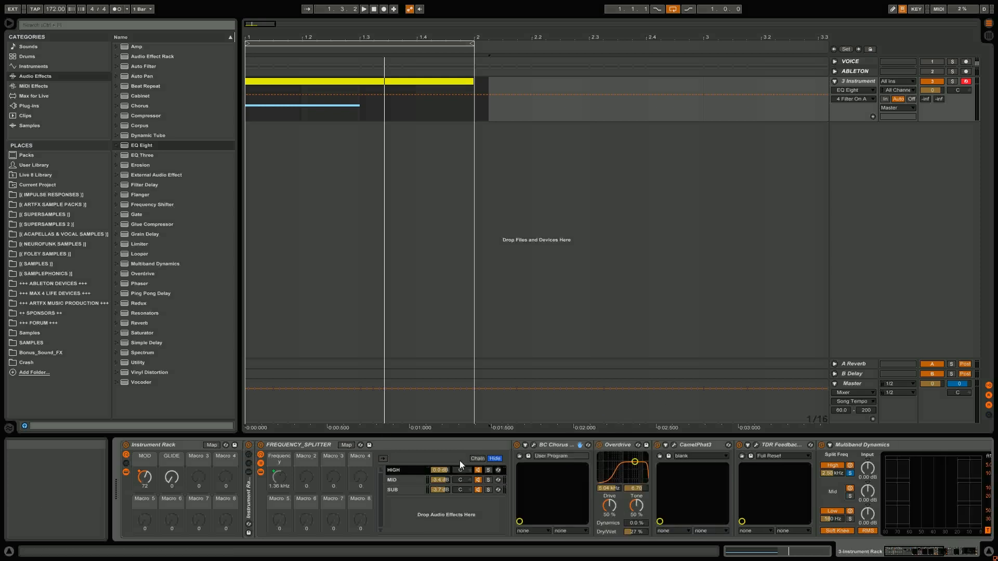
# - Fold all devices in the HIGH chain, plus CamelPhat3 and EQ Eight after the splitter rack
pyautogui.doubleClick(550, 447)
pyautogui.doubleClick(550, 446)
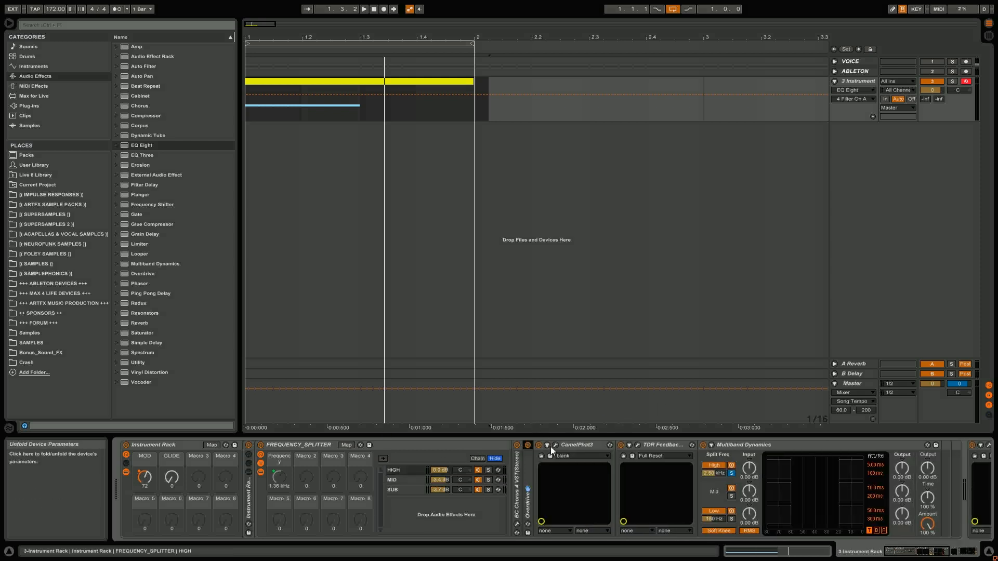
pyautogui.doubleClick(578, 445)
pyautogui.doubleClick(578, 444)
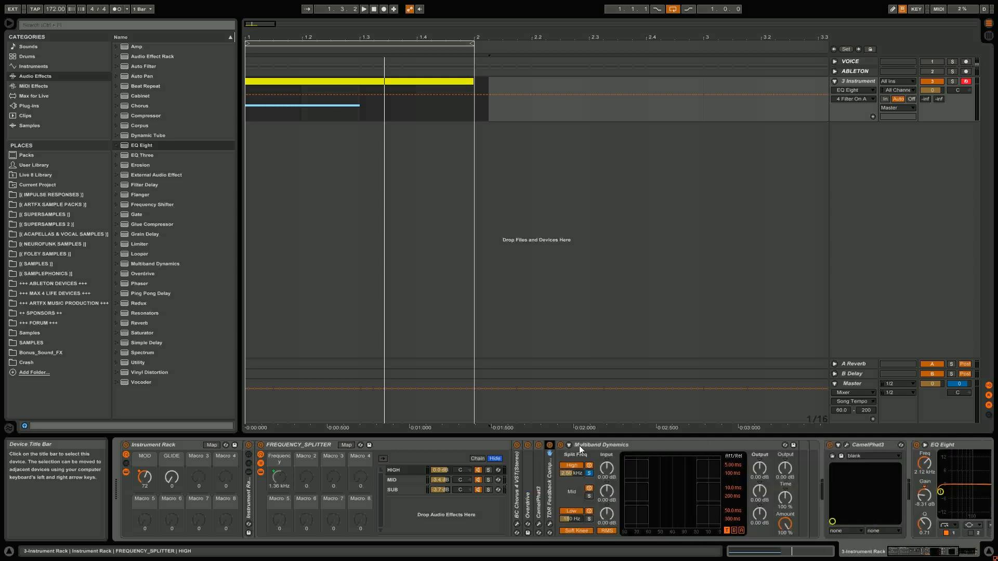
pyautogui.doubleClick(578, 445)
pyautogui.doubleClick(636, 443)
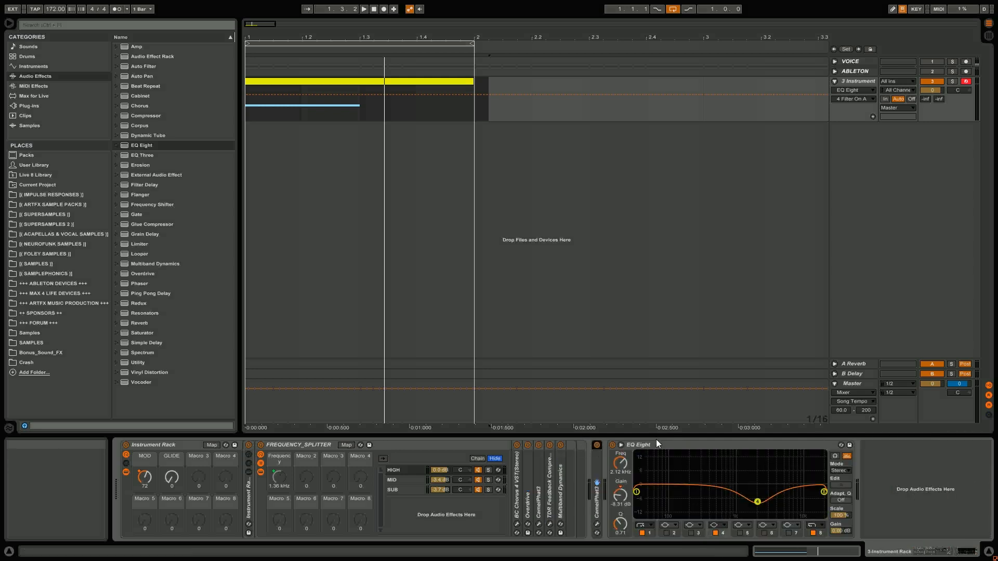
pyautogui.doubleClick(656, 443)
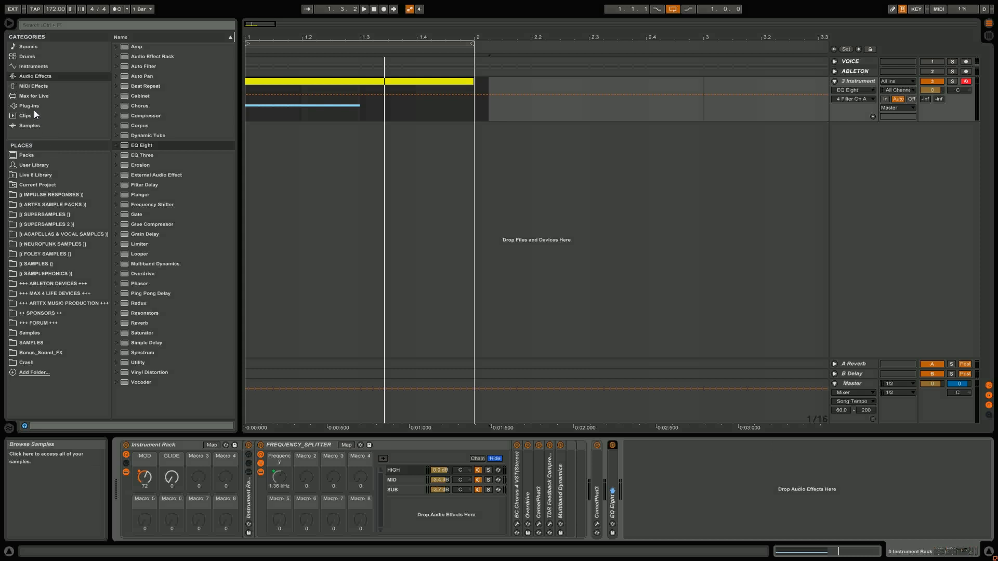
# - Insert the Max for Live Convolution Reverb Pro into the HIGH chain between Overdrive and CamelPhat3
pyautogui.click(30, 97)
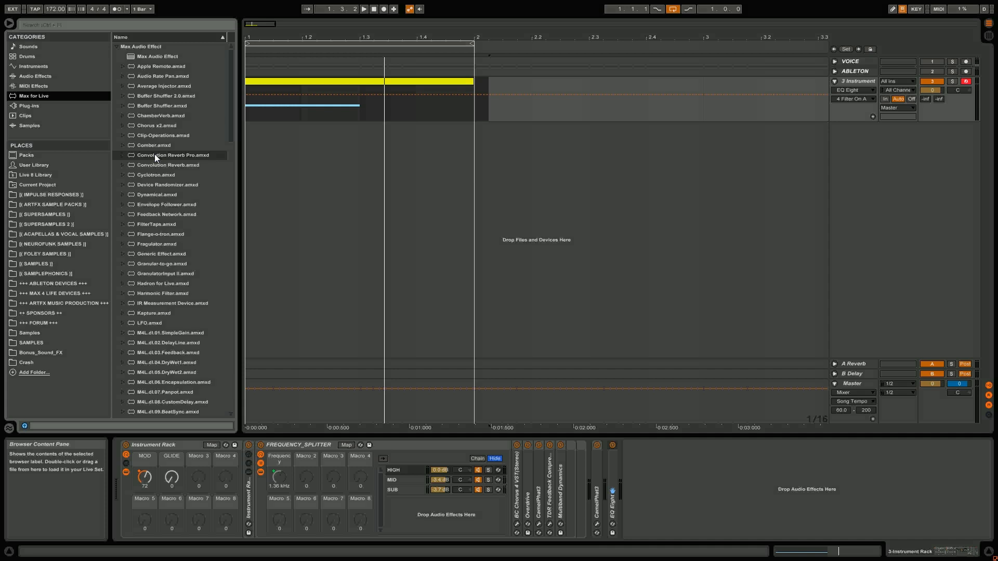
pyautogui.moveTo(154, 154)
pyautogui.mouseDown()
pyautogui.moveTo(382, 316)
pyautogui.moveTo(535, 444)
pyautogui.moveTo(574, 492)
pyautogui.moveTo(530, 498)
pyautogui.mouseUp()
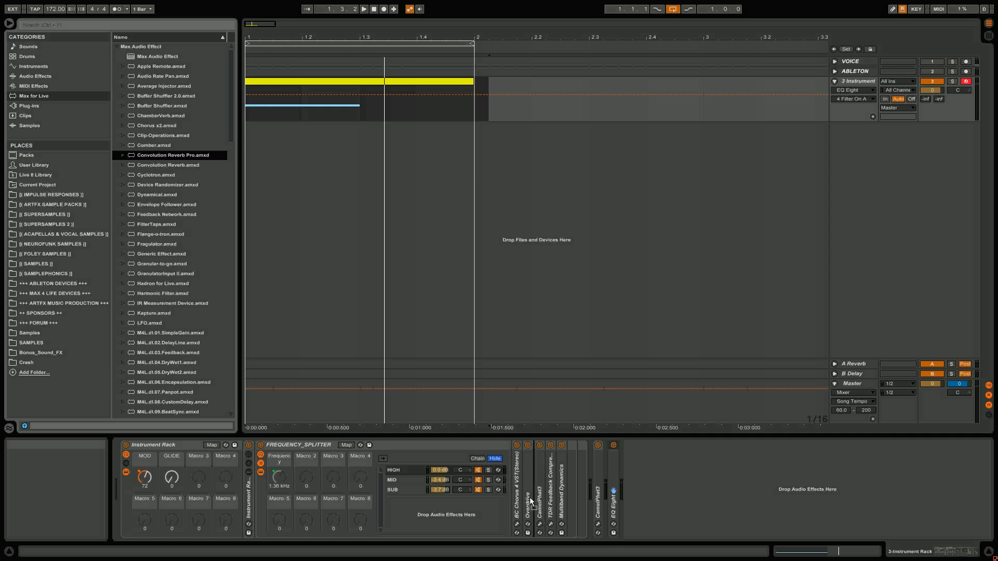
pyautogui.moveTo(529, 497); pyautogui.dragTo(529, 497)
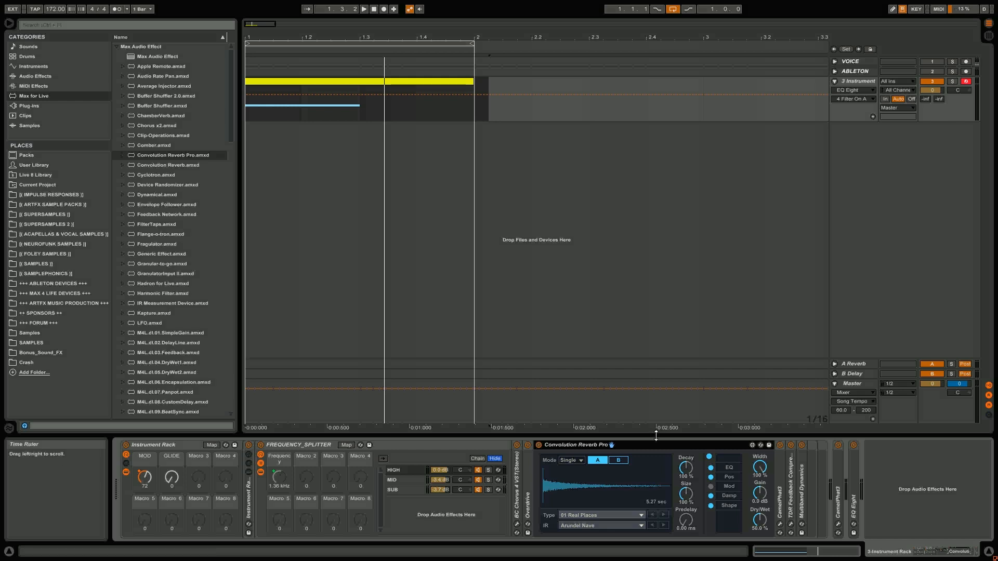
# - Browse the Convolution Reverb Pro's impulse response types and Real Places responses, and set the type to 11 Experimental
pyautogui.click(586, 516)
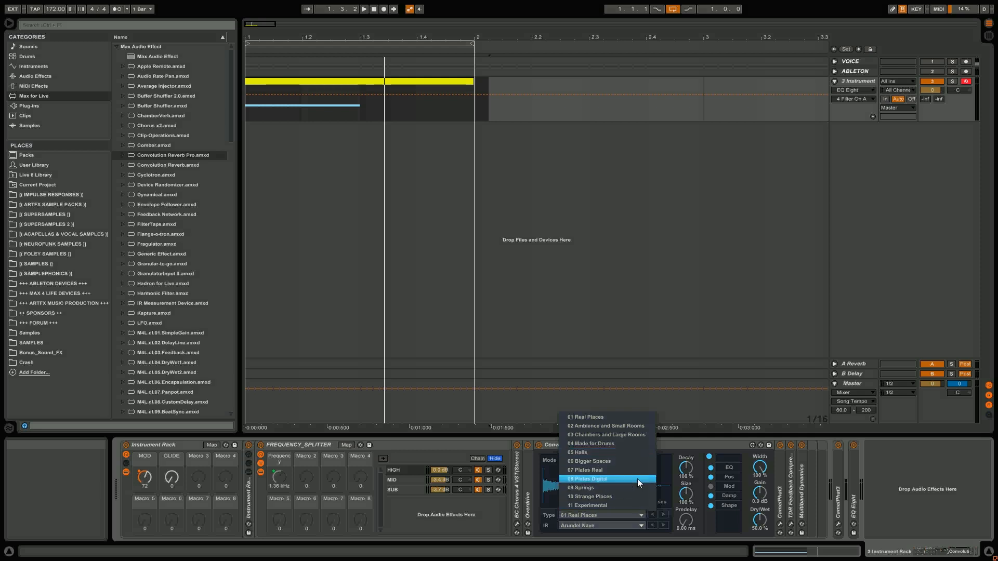
pyautogui.click(621, 525)
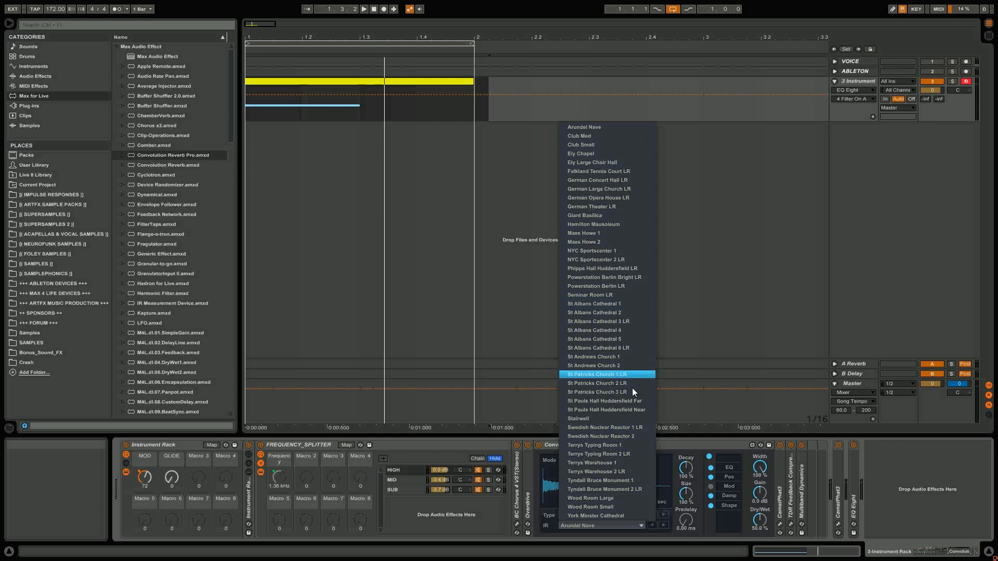
pyautogui.click(550, 515)
pyautogui.click(581, 515)
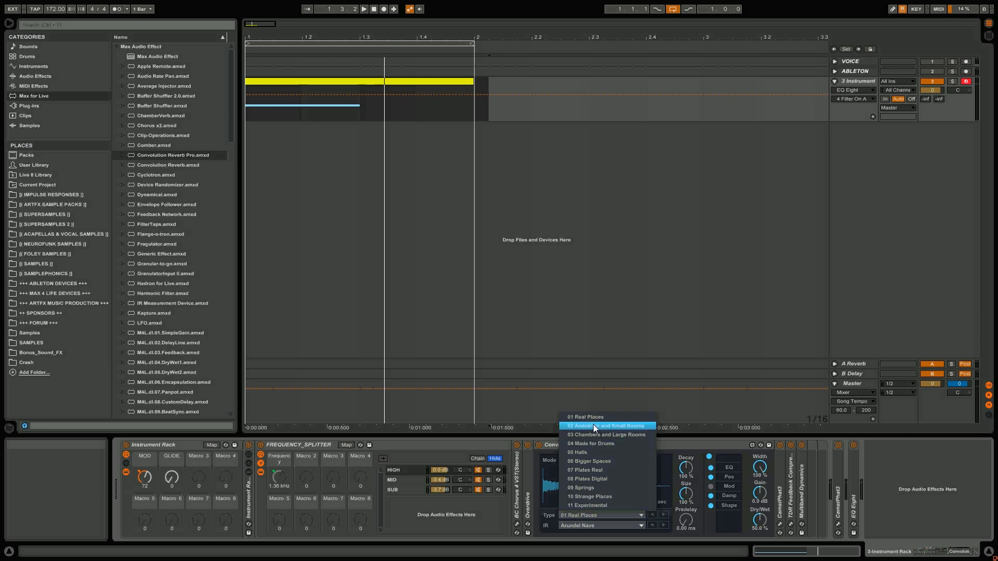
pyautogui.click(573, 525)
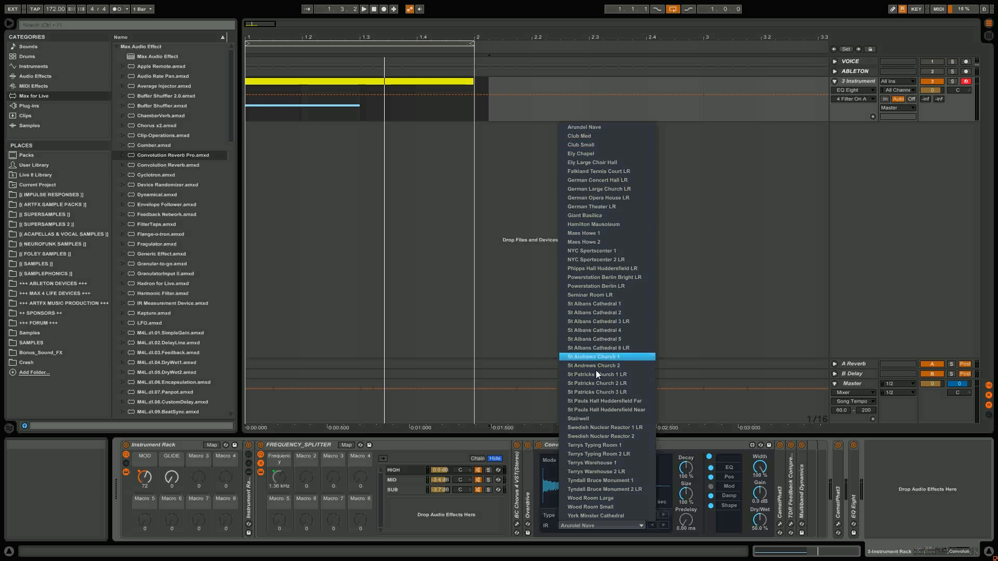
pyautogui.click(536, 476)
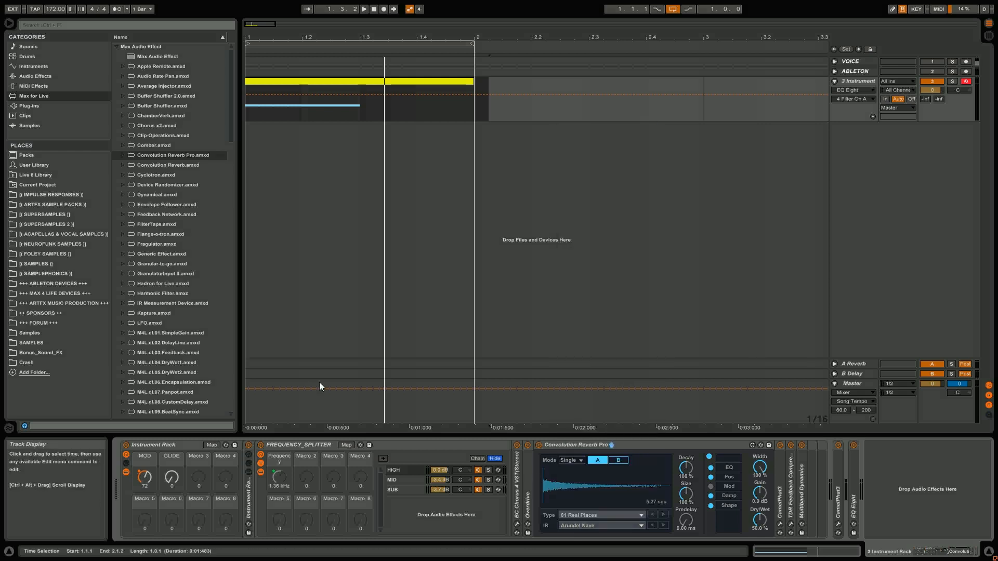
pyautogui.click(600, 515)
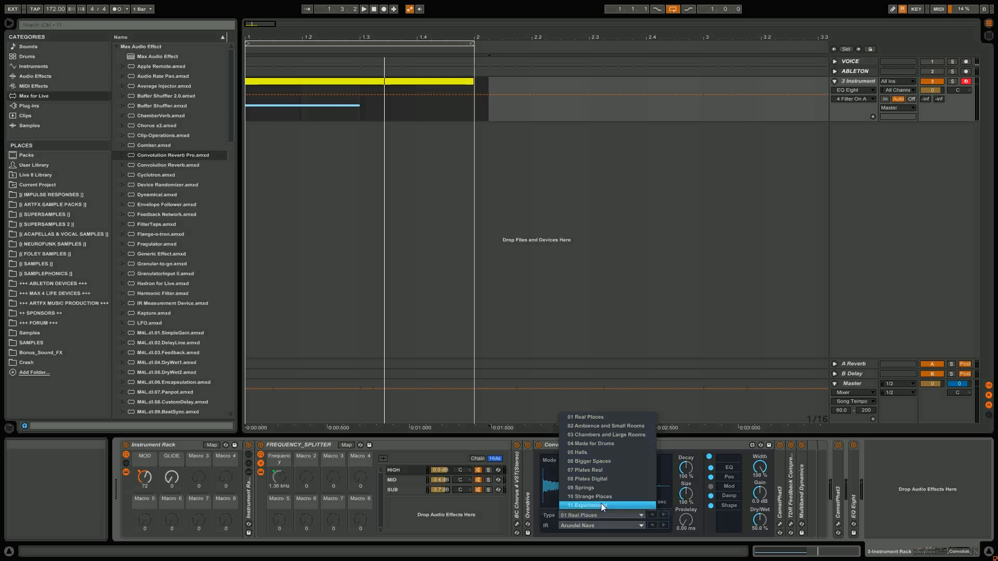
pyautogui.click(601, 503)
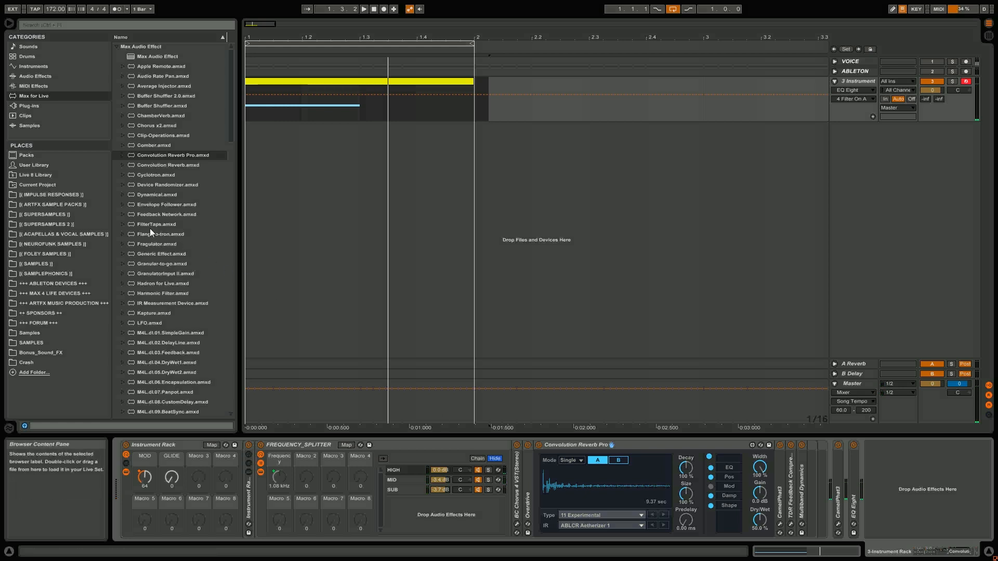
# - Open the IMPULSE RESPONSES place in the browser and expand Acoustics, Chambers and Maes Howe
pyautogui.click(39, 194)
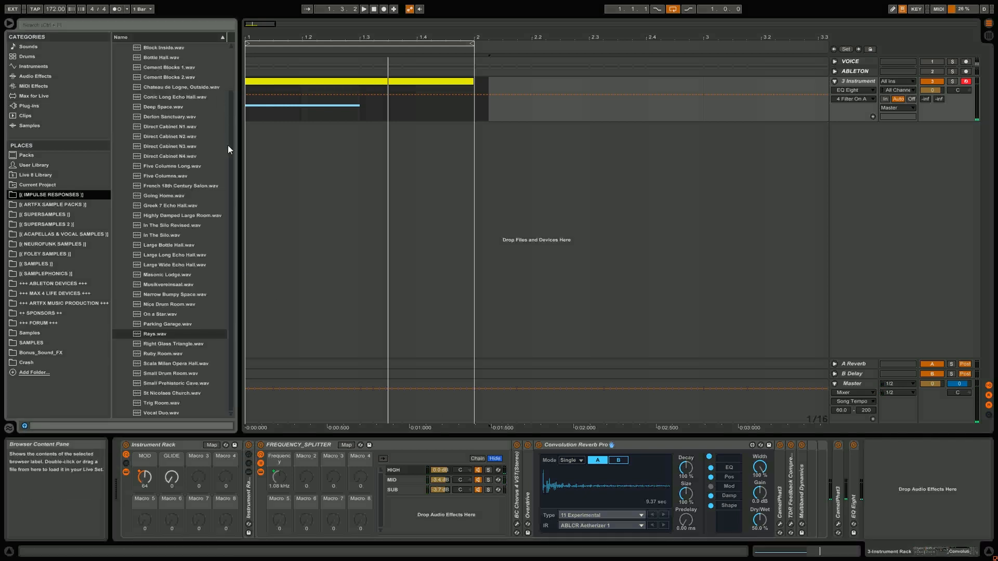
pyautogui.moveTo(227, 150); pyautogui.dragTo(234, 82)
pyautogui.click(119, 75)
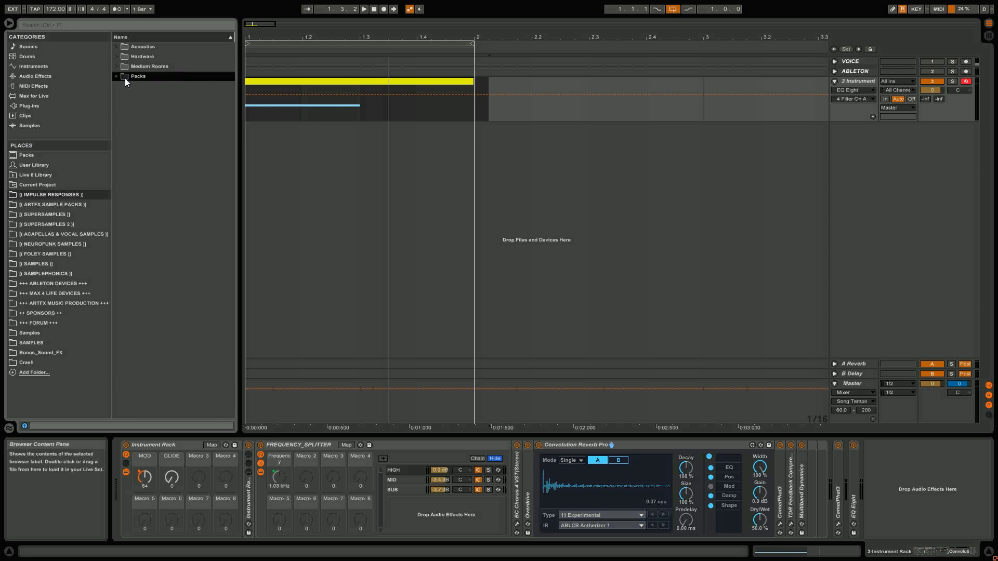
pyautogui.click(117, 46)
pyautogui.click(121, 57)
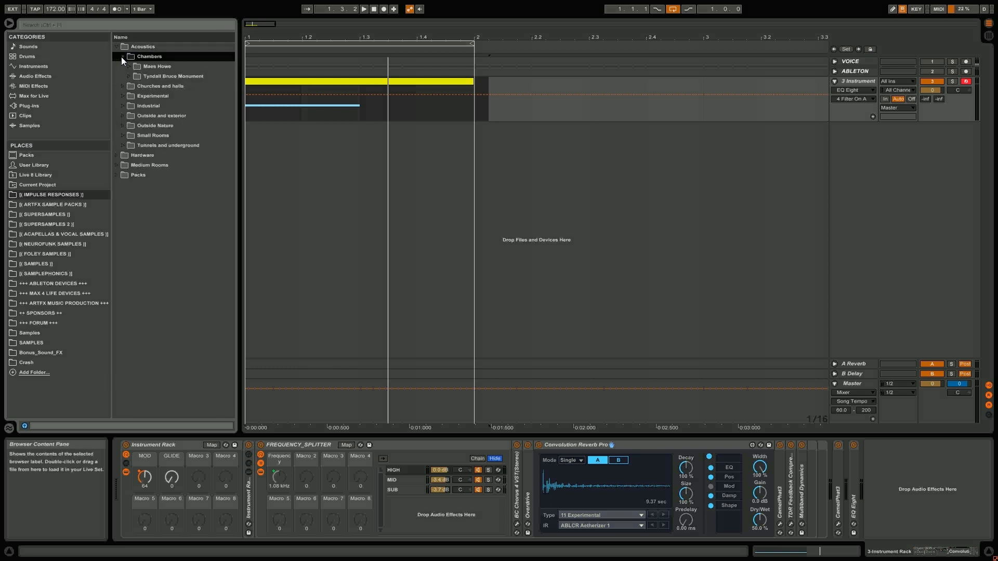
pyautogui.click(129, 66)
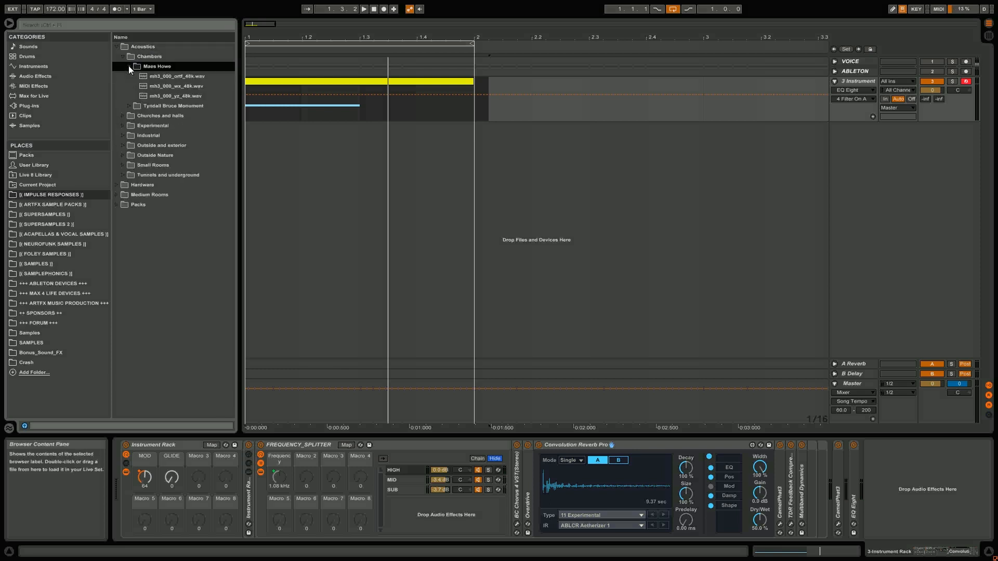
# - Preview the Maes Howe impulse responses and load mh3_000_ortf_48k.wav into the Convolution Reverb Pro
pyautogui.click(170, 80)
pyautogui.click(173, 86)
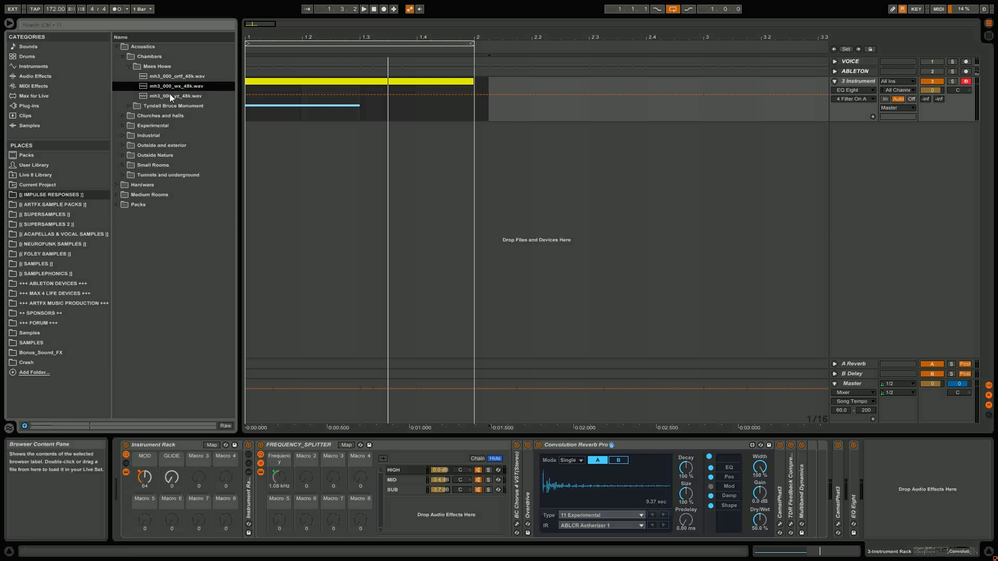
pyautogui.click(170, 94)
pyautogui.click(173, 79)
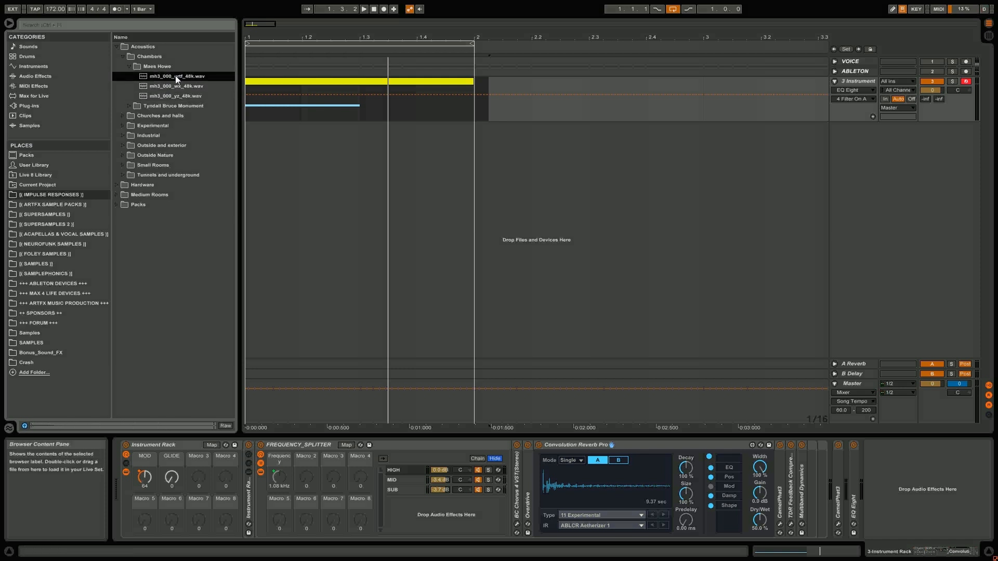
pyautogui.moveTo(168, 75); pyautogui.dragTo(607, 489)
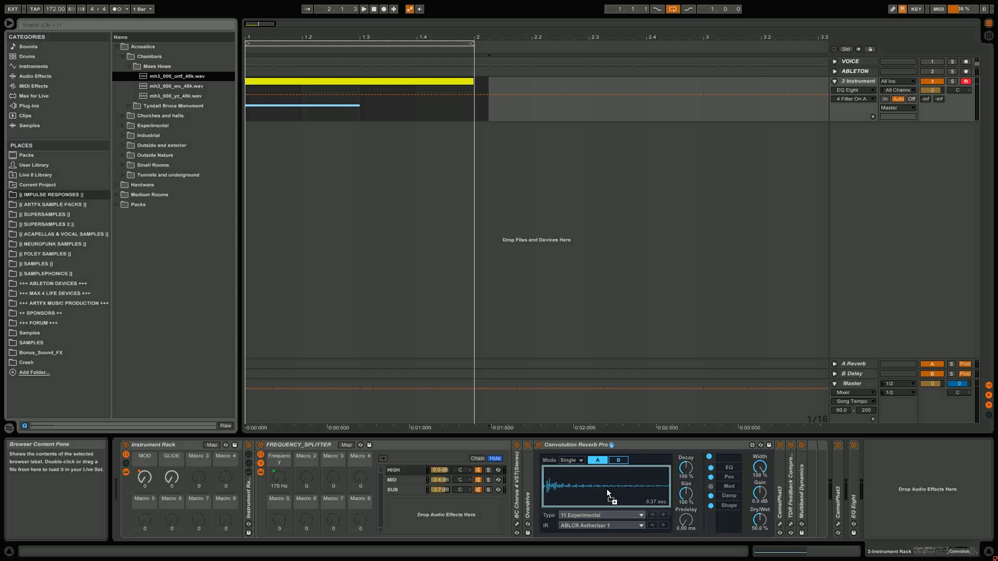
# - Set the HIGH chain reverb's Dry/Wet to 21.7% and Decay to 73.4%, and compare the loop with the reverb bypassed and active
pyautogui.press('space')
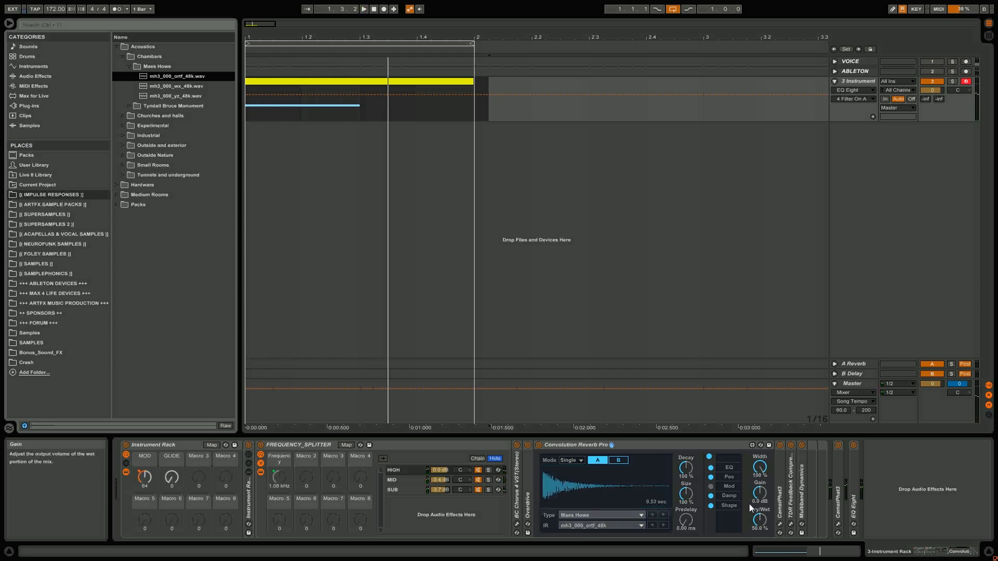
pyautogui.moveTo(759, 520); pyautogui.dragTo(760, 540)
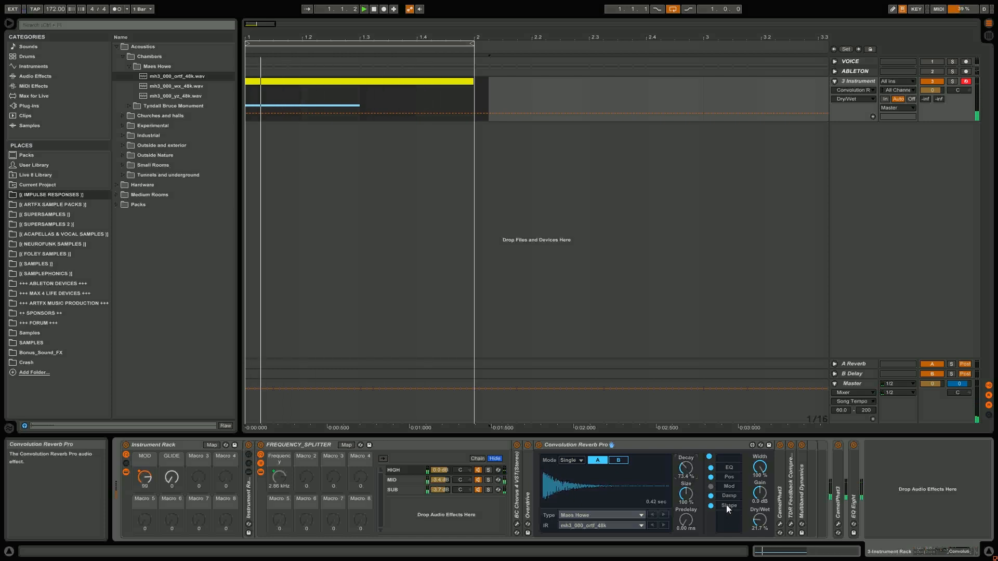
pyautogui.click(538, 445)
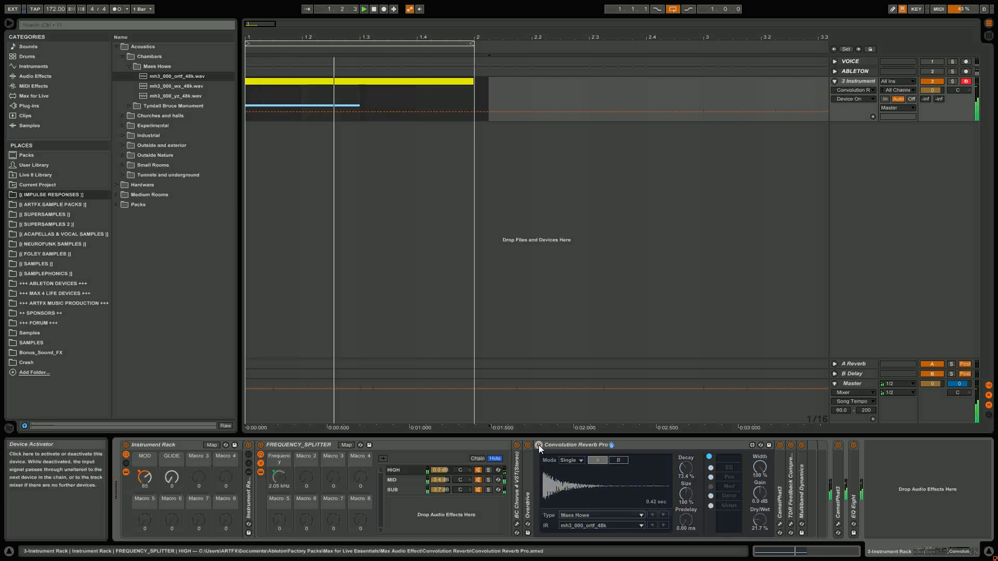
pyautogui.click(539, 444)
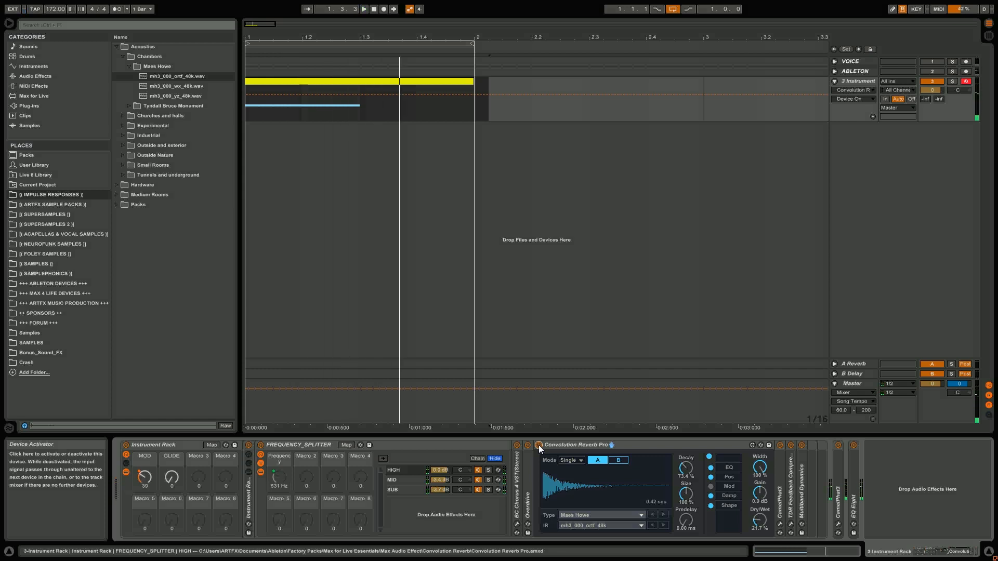
pyautogui.press('space')
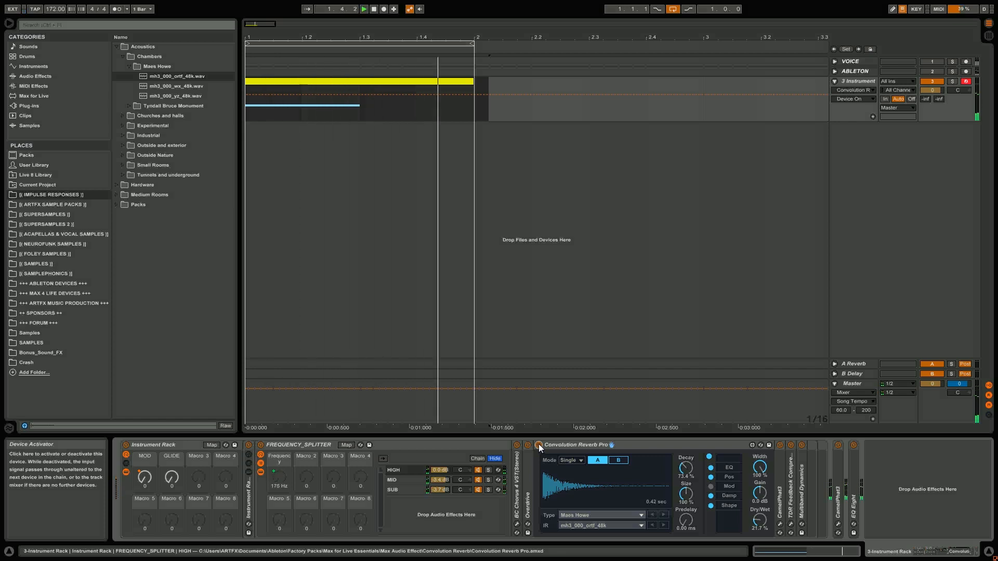
pyautogui.press('space')
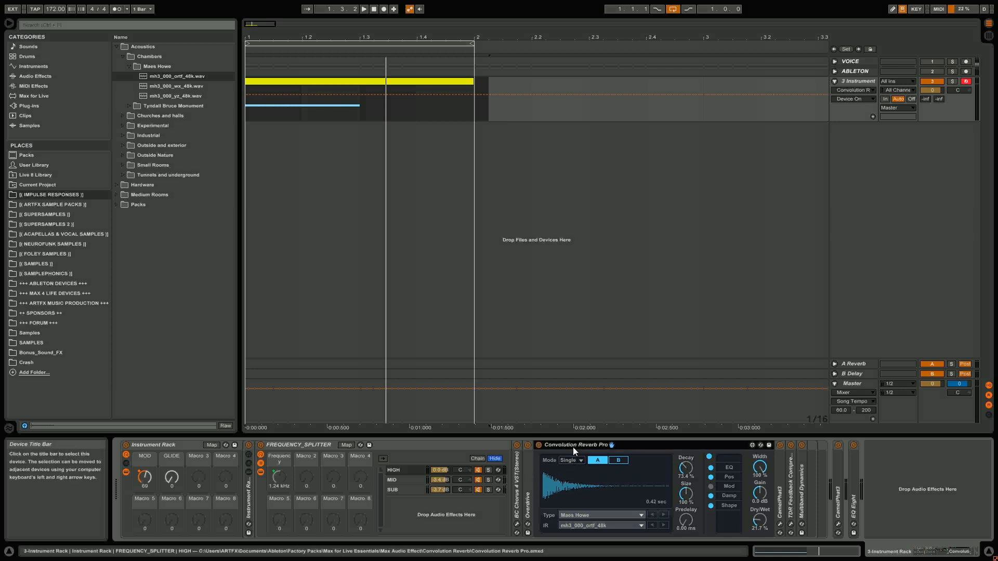
# - Copy the Convolution Reverb Pro into the MID chain between Phaser and Overdrive, and set its Dry/Wet to 5.91% with MID soloed
pyautogui.click(418, 479)
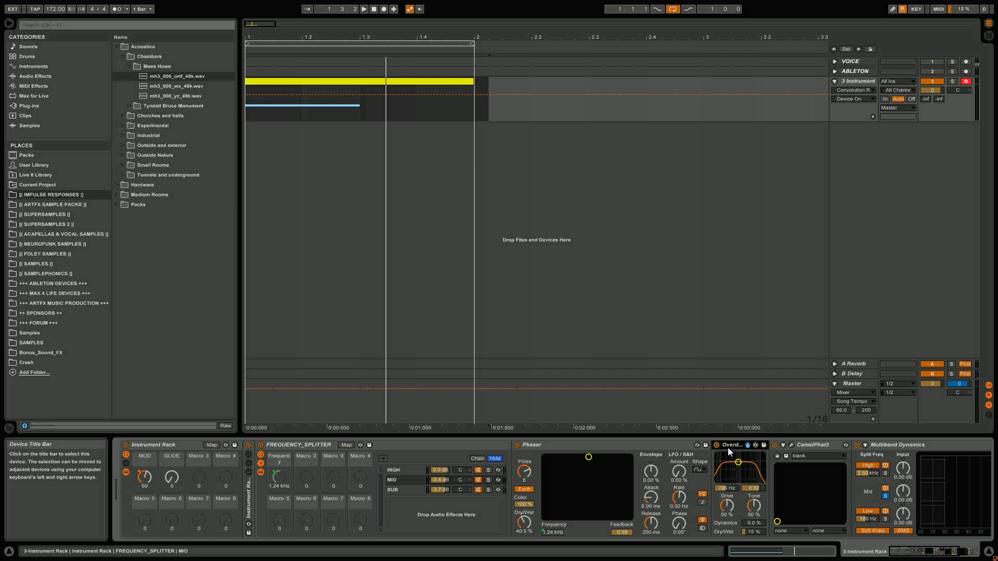
pyautogui.hotkey('ctrl', 'v')
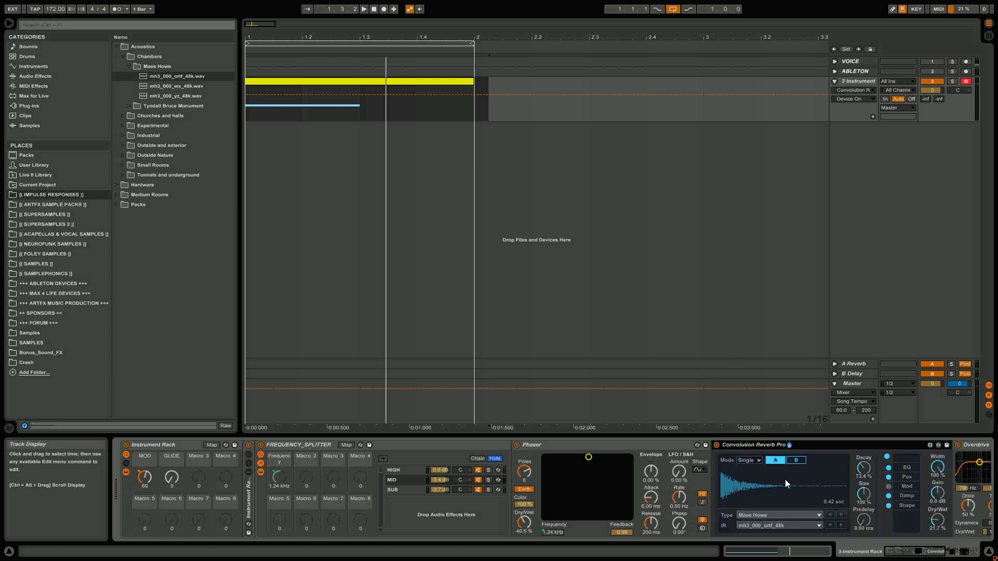
pyautogui.click(488, 480)
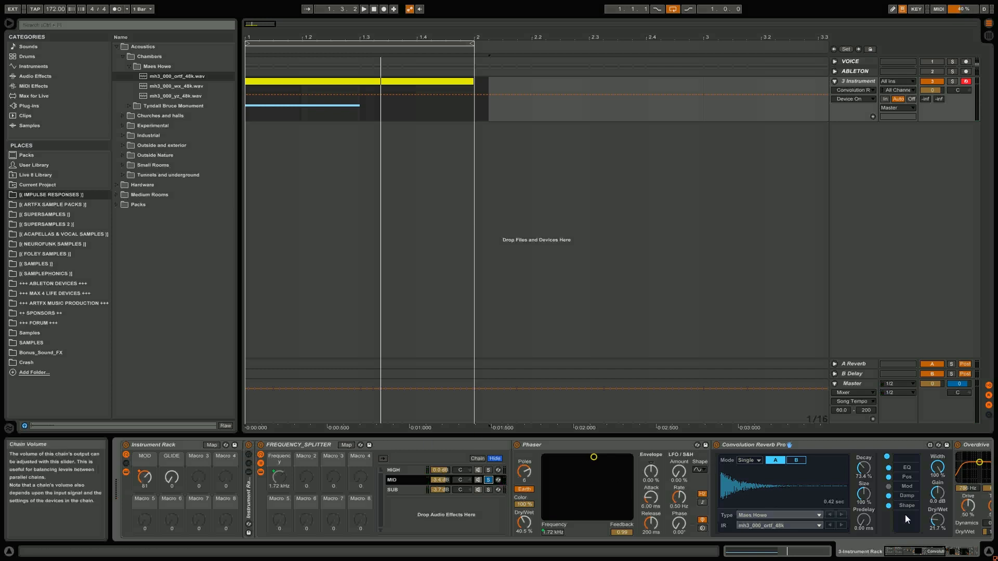
pyautogui.moveTo(936, 519); pyautogui.dragTo(935, 530)
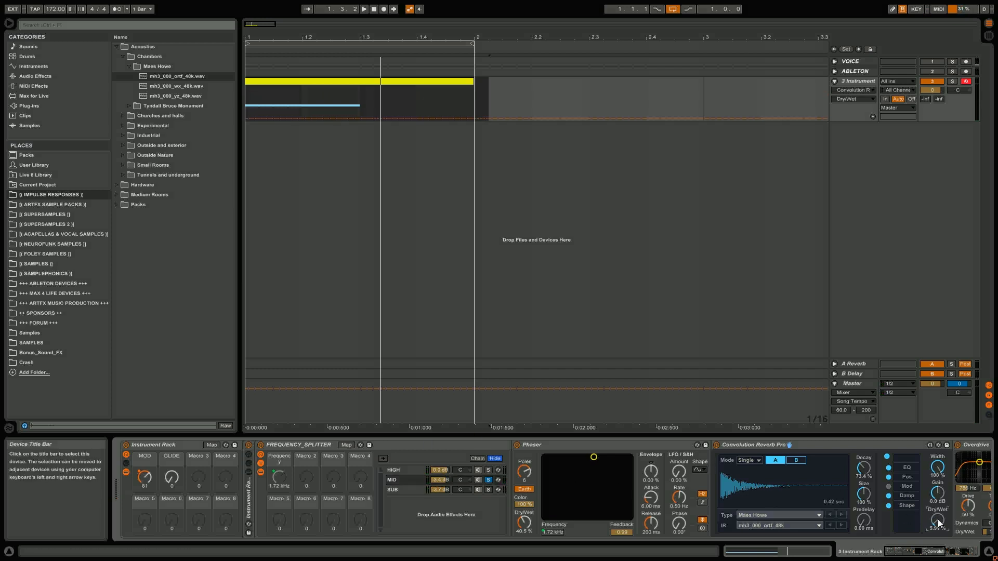
# - Compare the unsoloed loop with the MID chain's reverb bypassed and active, and set that reverb's Decay to 54.6%
pyautogui.click(489, 480)
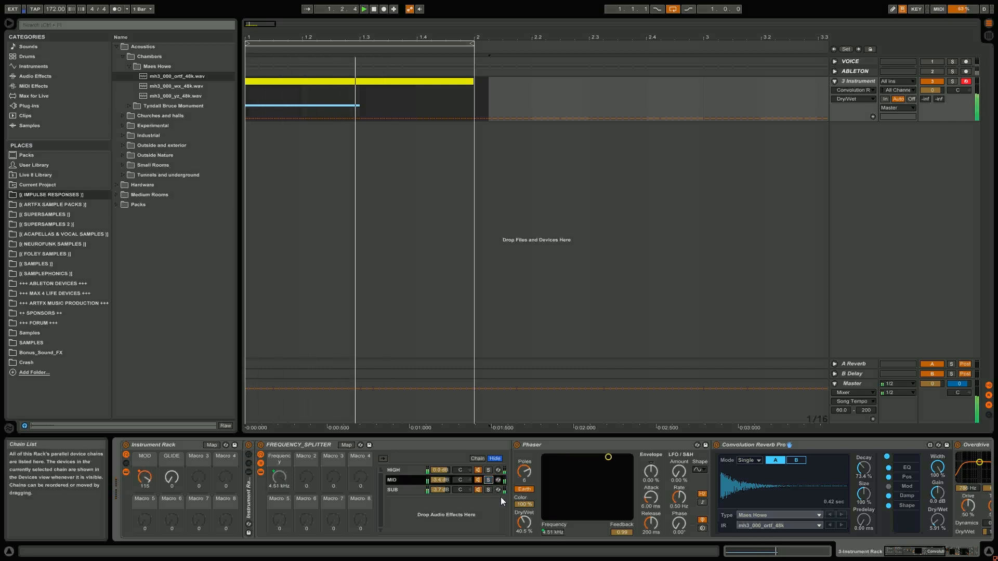
pyautogui.click(716, 444)
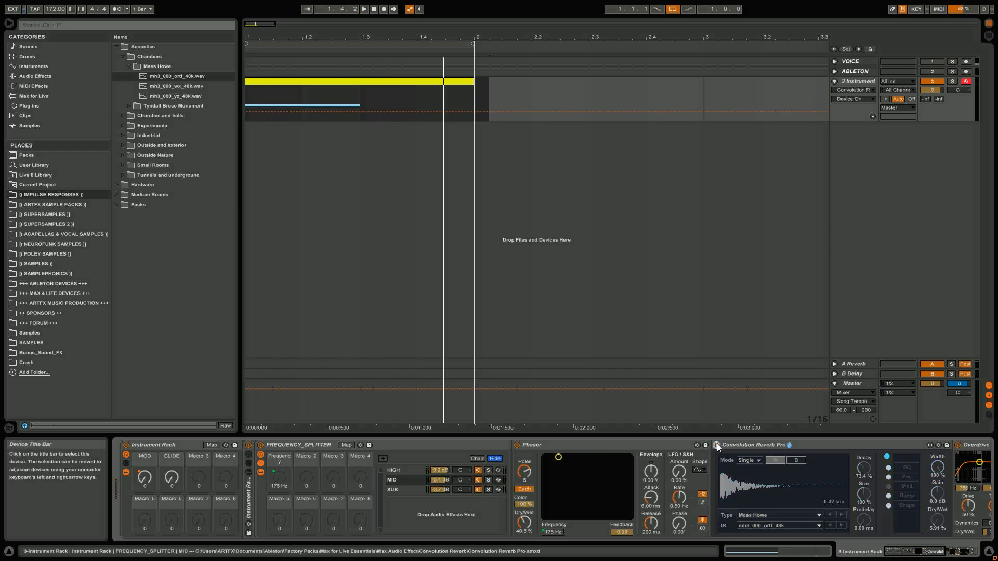
pyautogui.click(715, 447)
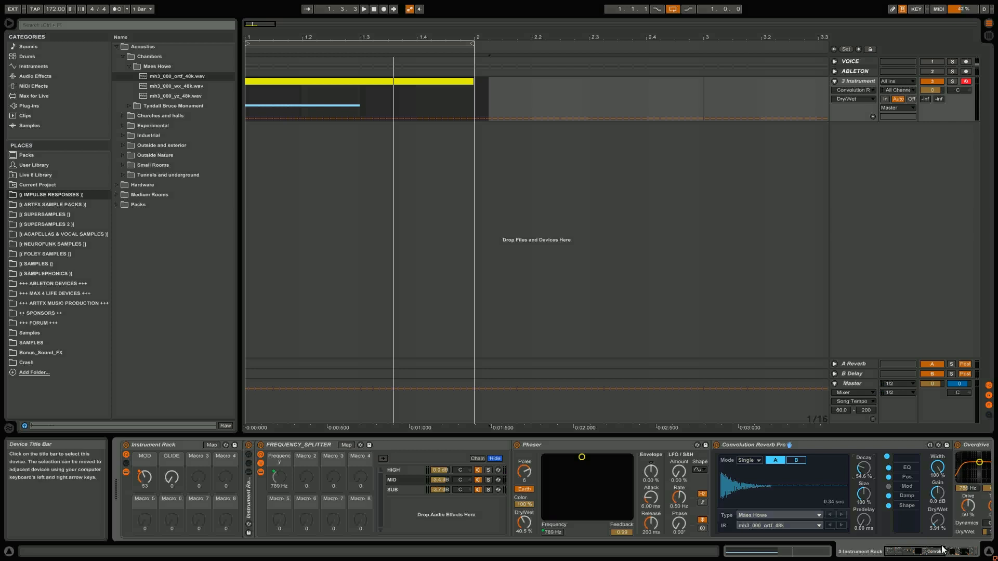
# - Fold the main Instrument Rack and audition the loop
pyautogui.moveTo(939, 551); pyautogui.dragTo(861, 551)
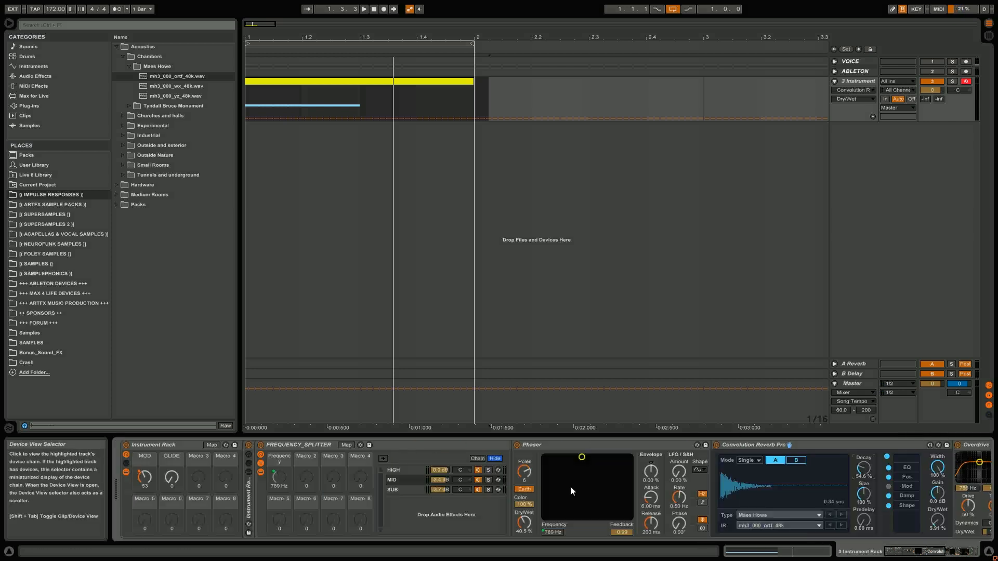
pyautogui.doubleClick(164, 444)
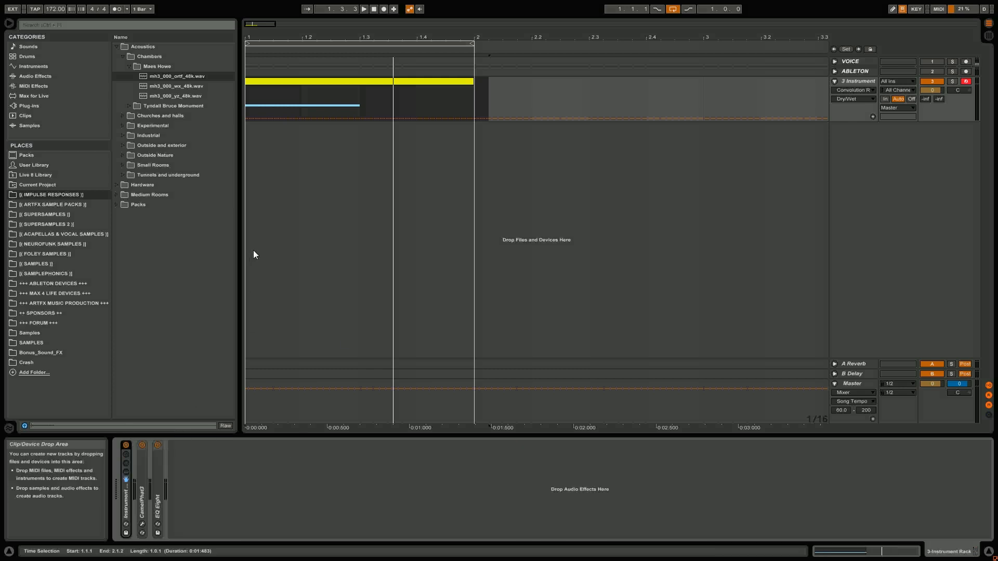
pyautogui.press('space')
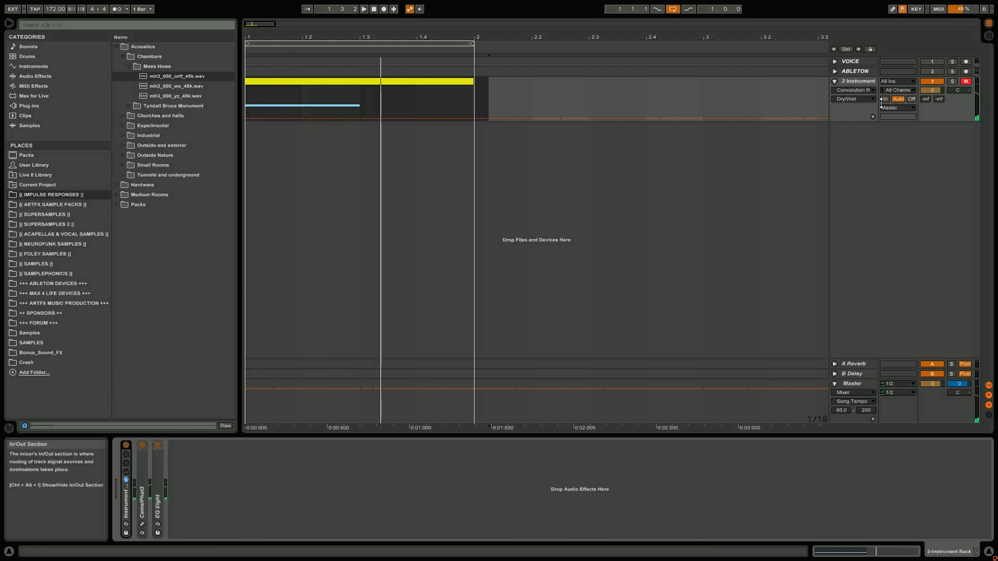
# - Add an automation lane to the 3 Instrument track and duplicate the one-bar clip with its MOD automation to bar 2
pyautogui.rightClick(871, 79)
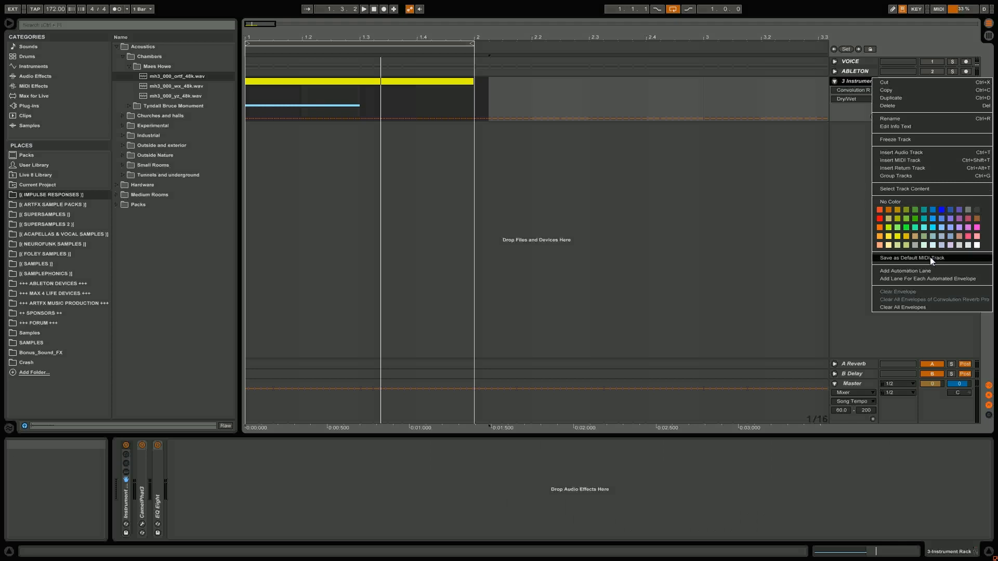
pyautogui.click(923, 273)
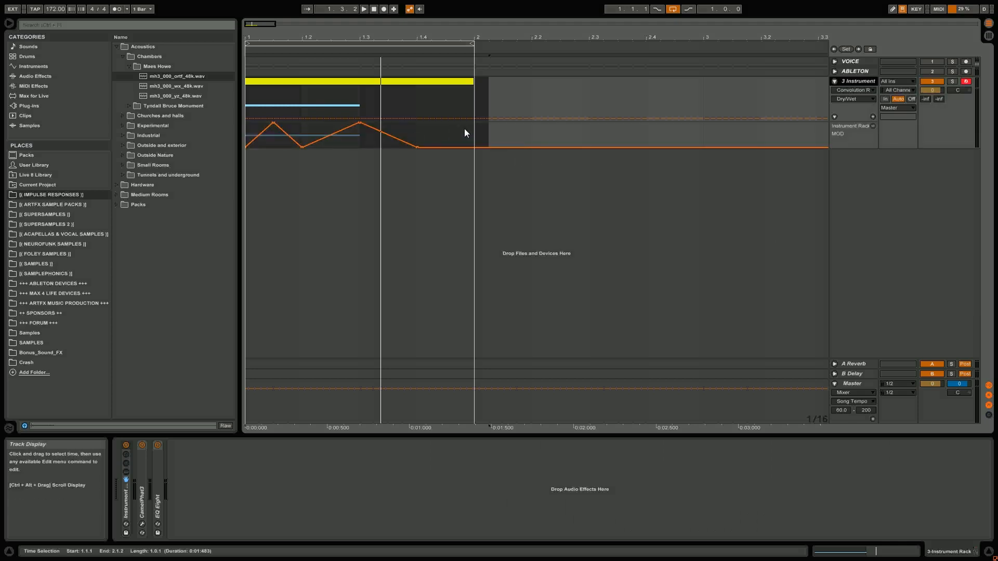
pyautogui.click(332, 66)
pyautogui.moveTo(331, 37); pyautogui.dragTo(332, 23)
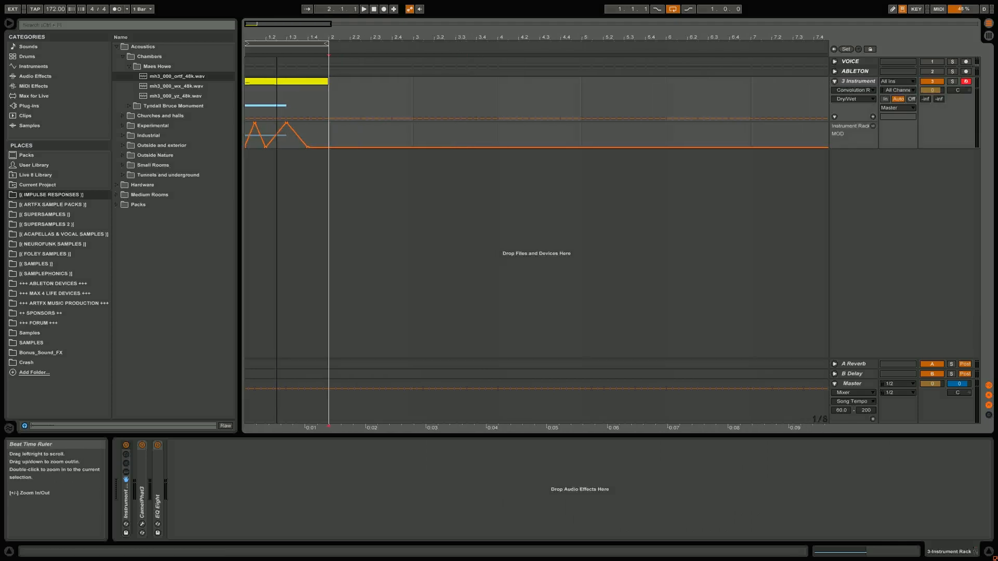
pyautogui.moveTo(281, 82); pyautogui.dragTo(355, 91)
# - Move the one-bar loop region to bar 2, audition it, and open the duplicated clip's notes for editing
pyautogui.click(317, 41)
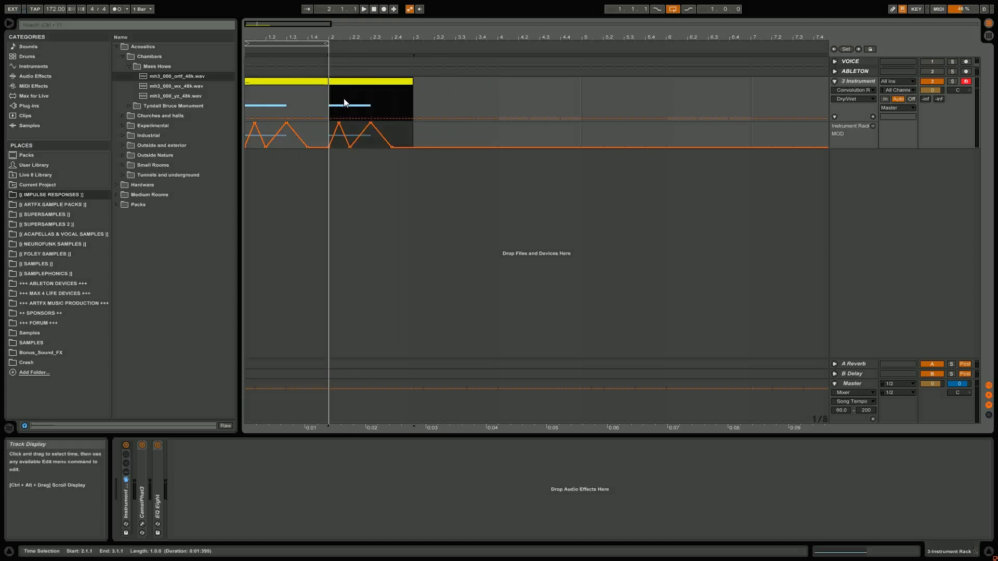
pyautogui.moveTo(300, 42); pyautogui.dragTo(383, 41)
pyautogui.press('space')
pyautogui.doubleClick(395, 106)
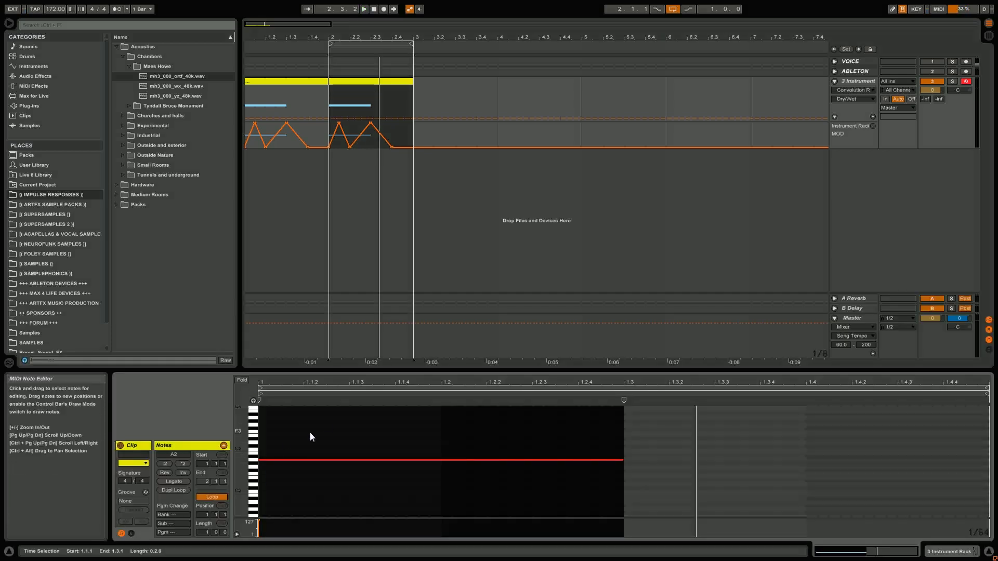
# - Add a G3 note to the bar 2 clip, stretch it to span 1.1.1 to 1.2.1, and audition it
pyautogui.doubleClick(351, 427)
pyautogui.moveTo(378, 418); pyautogui.dragTo(432, 425)
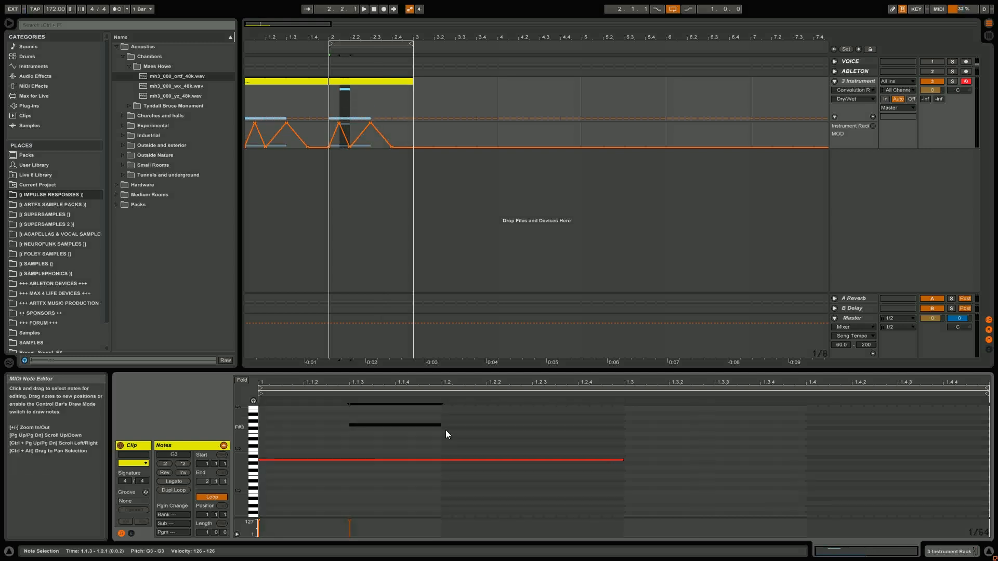
pyautogui.press('space')
pyautogui.moveTo(348, 426); pyautogui.dragTo(301, 431)
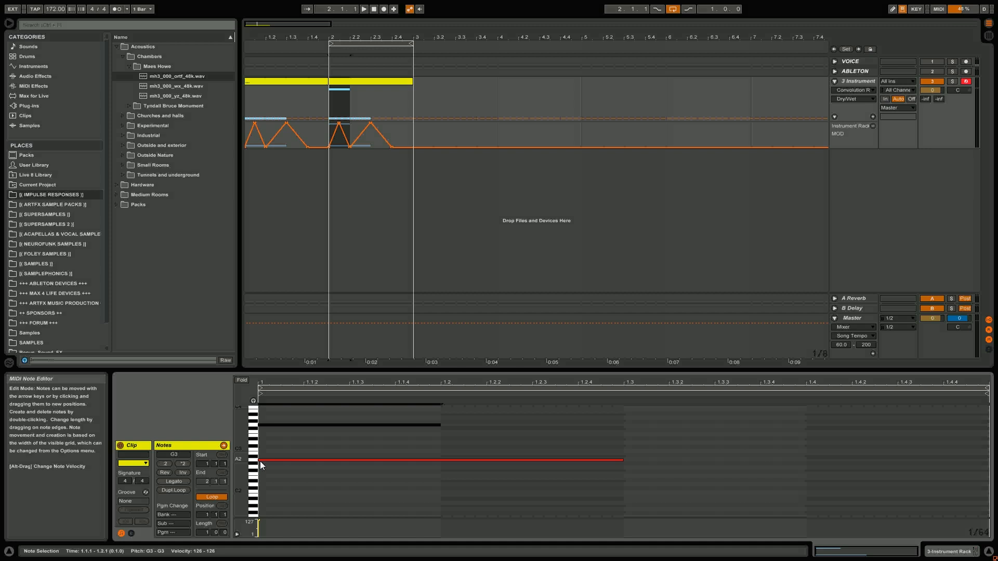
# - Move the one-beat G3 note down to A2 in place of the long A2 note, and audition the clip
pyautogui.moveTo(259, 461); pyautogui.dragTo(348, 459)
pyautogui.click(344, 459)
pyautogui.press('space')
pyautogui.moveTo(356, 425); pyautogui.dragTo(360, 461)
pyautogui.press('space')
pyautogui.press('space')
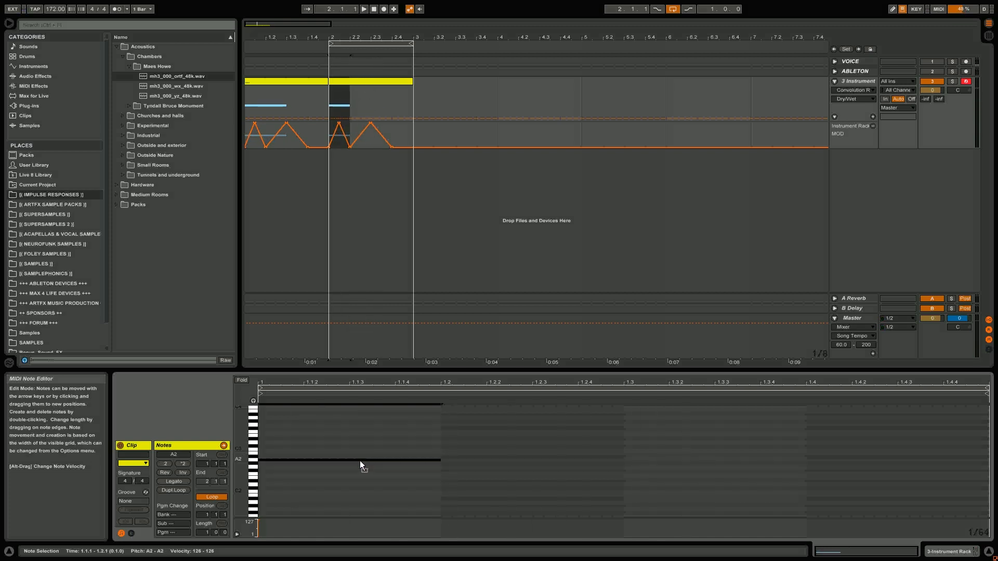
pyautogui.press('space')
# - Add an E3 note from 1.2.1 to 1.3.1 in the clip and audition it
pyautogui.doubleClick(446, 429)
pyautogui.moveTo(446, 429); pyautogui.dragTo(621, 429)
pyautogui.press('Down')
pyautogui.press('Down')
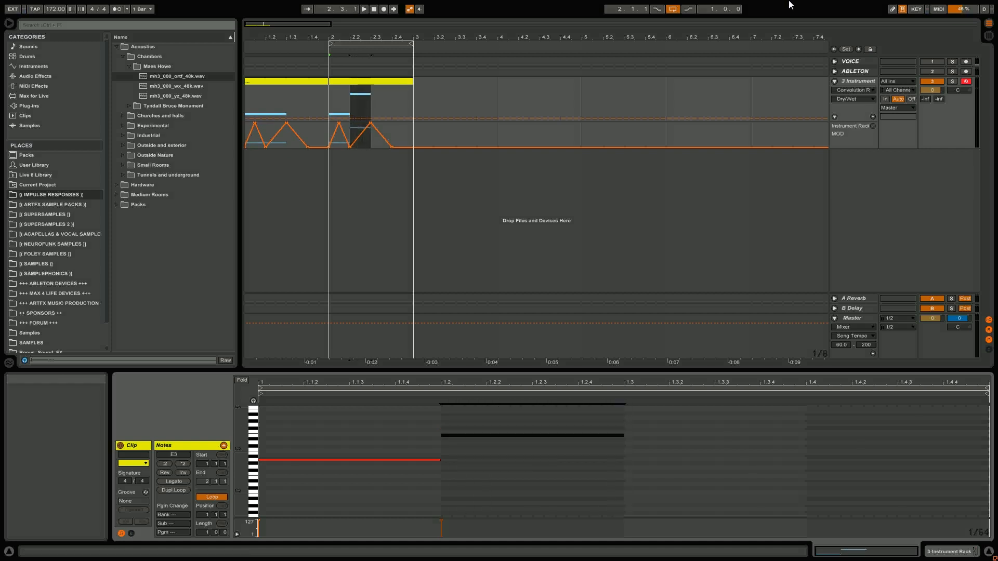
pyautogui.press('space')
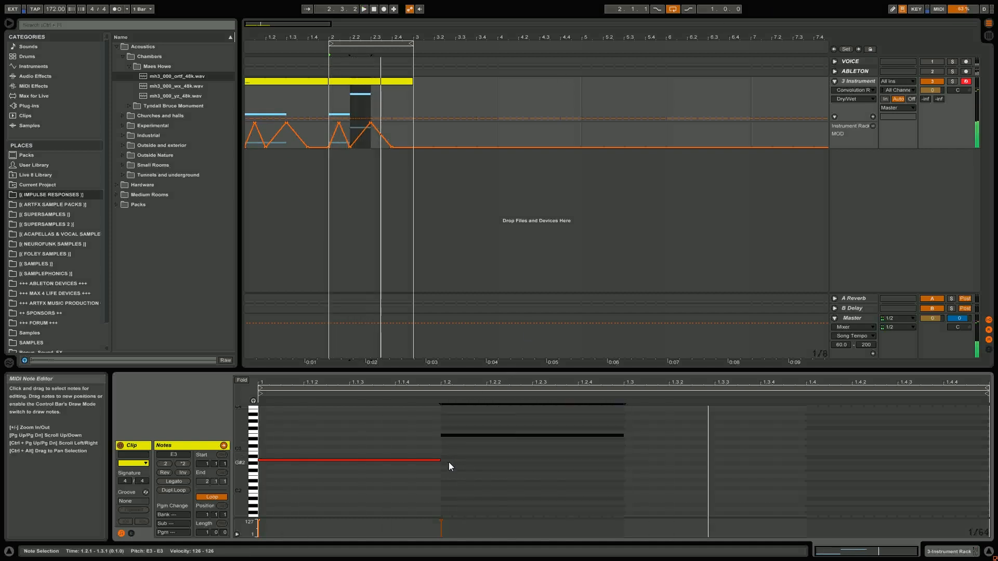
# - Lengthen the opening A2 note so it overlaps the start of the E3 note, and audition the overlap
pyautogui.click(439, 463)
pyautogui.moveTo(439, 460); pyautogui.dragTo(506, 453)
pyautogui.press('space')
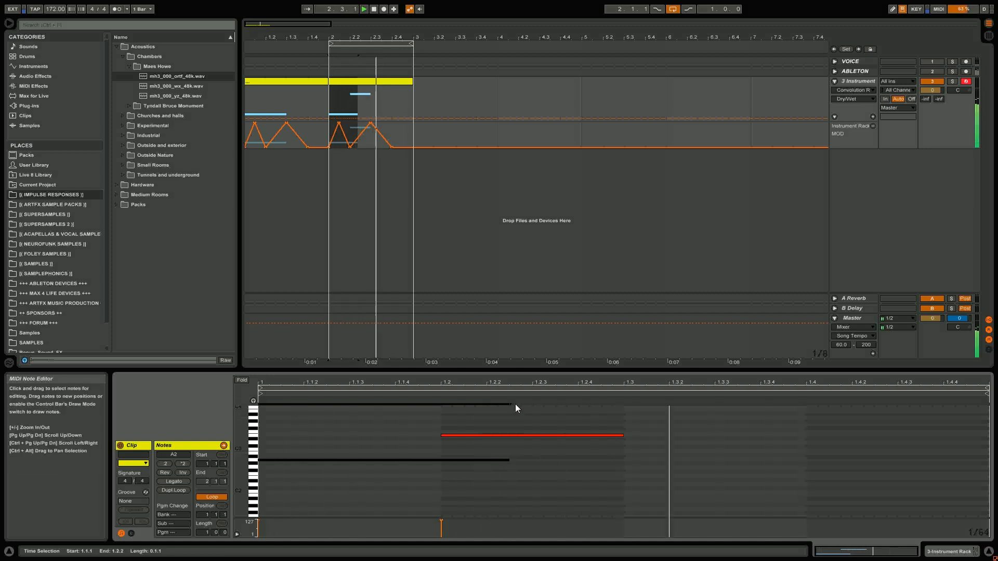
# - Extend the E3 note toward the clip's end and add an F2 note from 1.3.1 to 2.1.1
pyautogui.moveTo(623, 435); pyautogui.dragTo(969, 443)
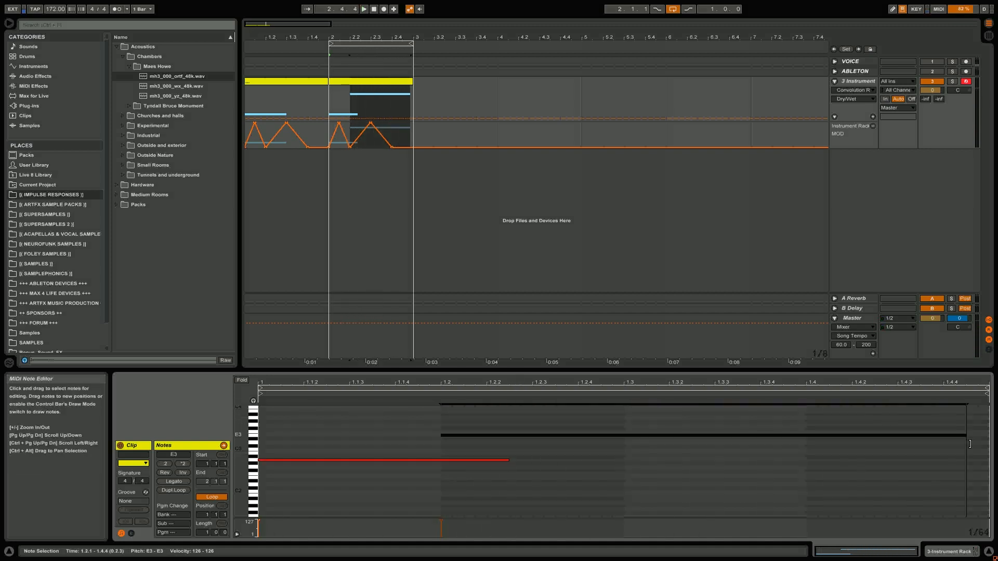
pyautogui.doubleClick(630, 474)
pyautogui.moveTo(639, 473); pyautogui.dragTo(988, 454)
# - Audition the clip and remove the MOD breakpoint at 2.4.1 so the last ramp falls until bar 3
pyautogui.press('space')
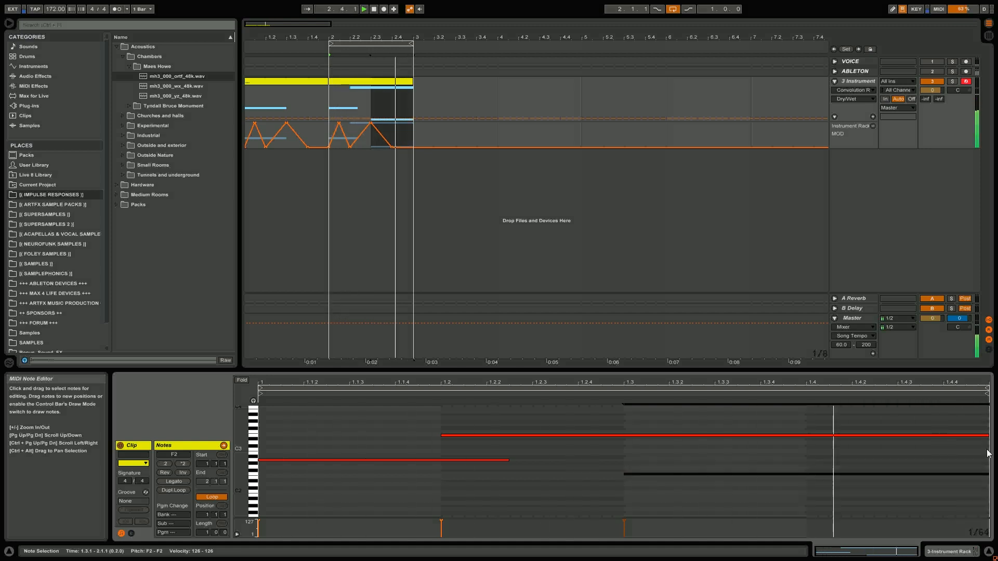
pyautogui.click(391, 147)
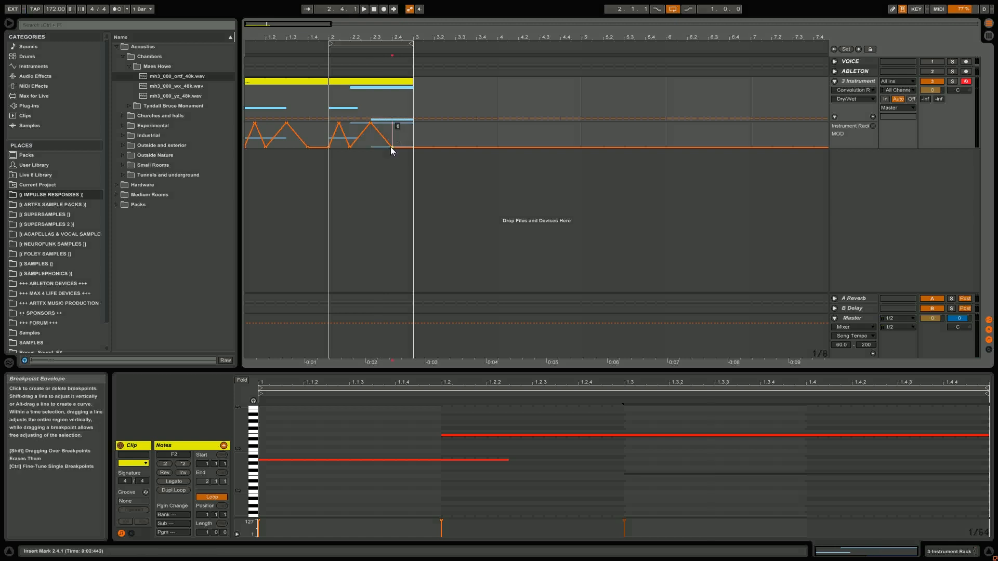
pyautogui.click(391, 146)
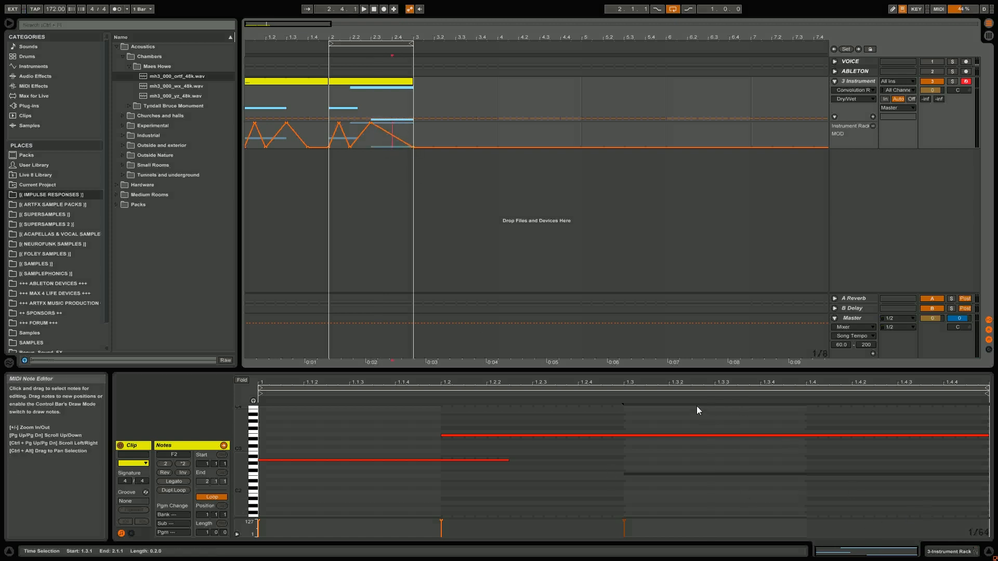
# - Unfold the Instrument Rack, automate GLIDE from 0 at 2.2.3 up to 127 at 2.3.1, and audition bar 2
pyautogui.click(966, 544)
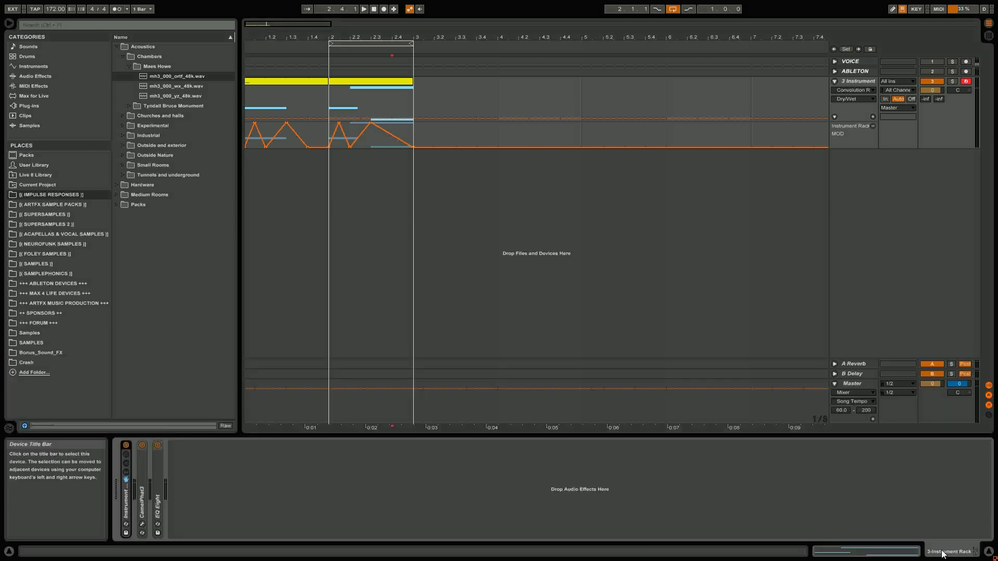
pyautogui.doubleClick(125, 496)
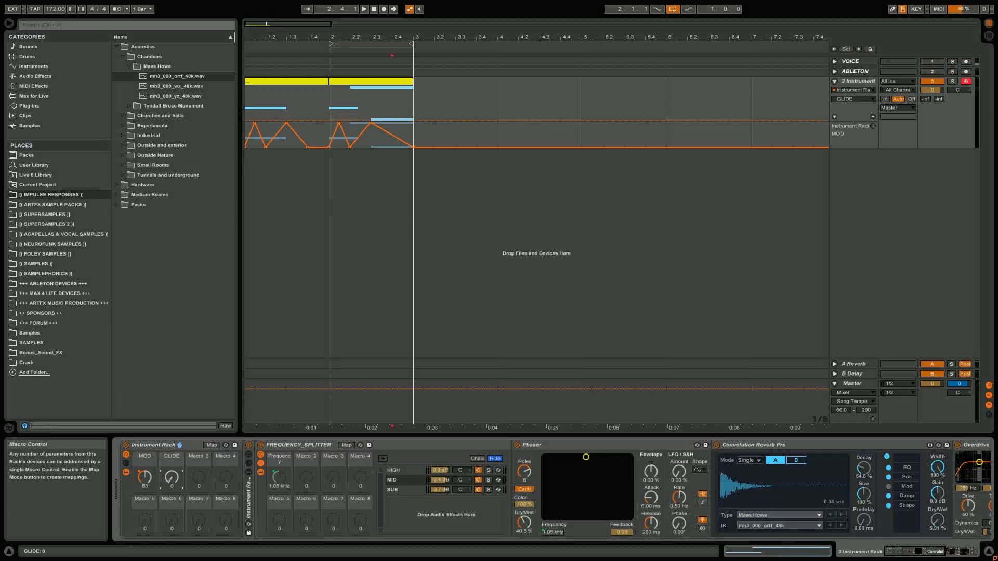
pyautogui.moveTo(360, 99)
pyautogui.mouseDown()
pyautogui.moveTo(419, 100)
pyautogui.moveTo(368, 116)
pyautogui.mouseUp()
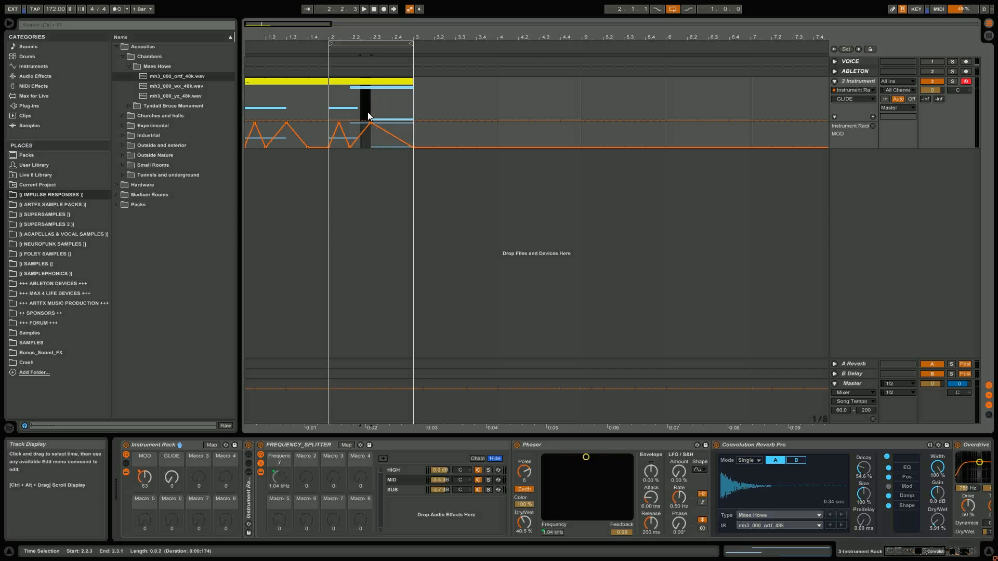
pyautogui.click(361, 88)
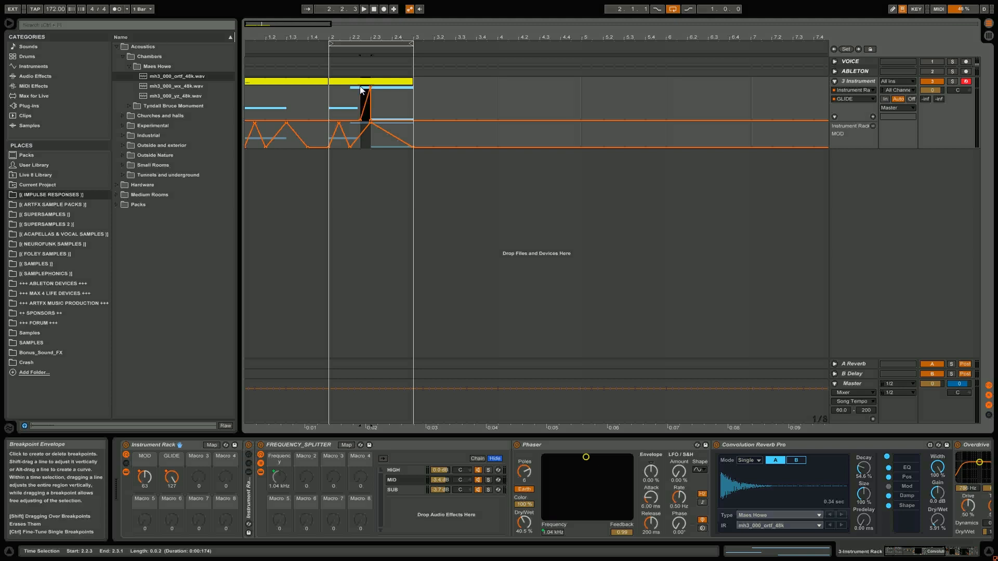
pyautogui.click(371, 120)
pyautogui.click(328, 104)
pyautogui.press('space')
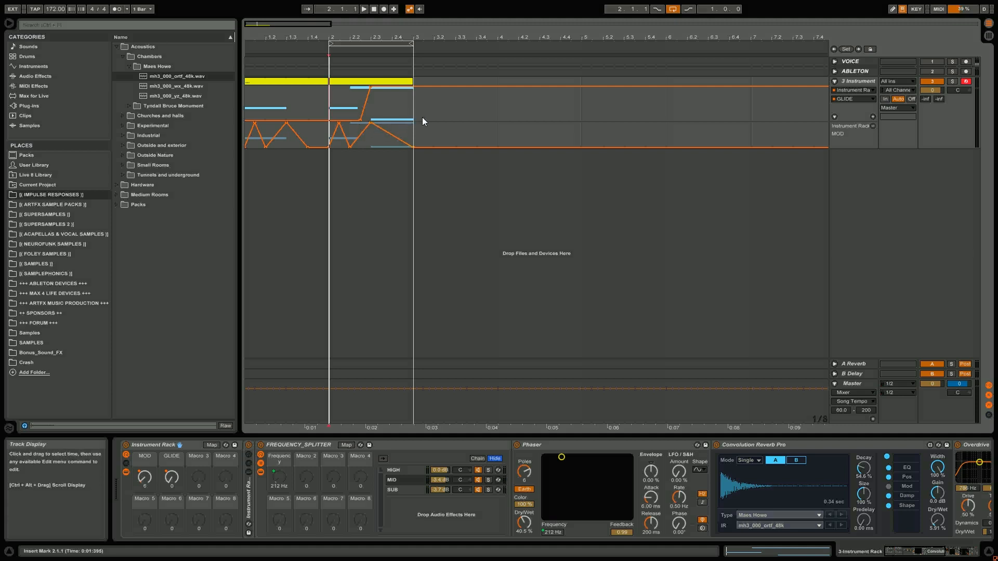
pyautogui.click(373, 89)
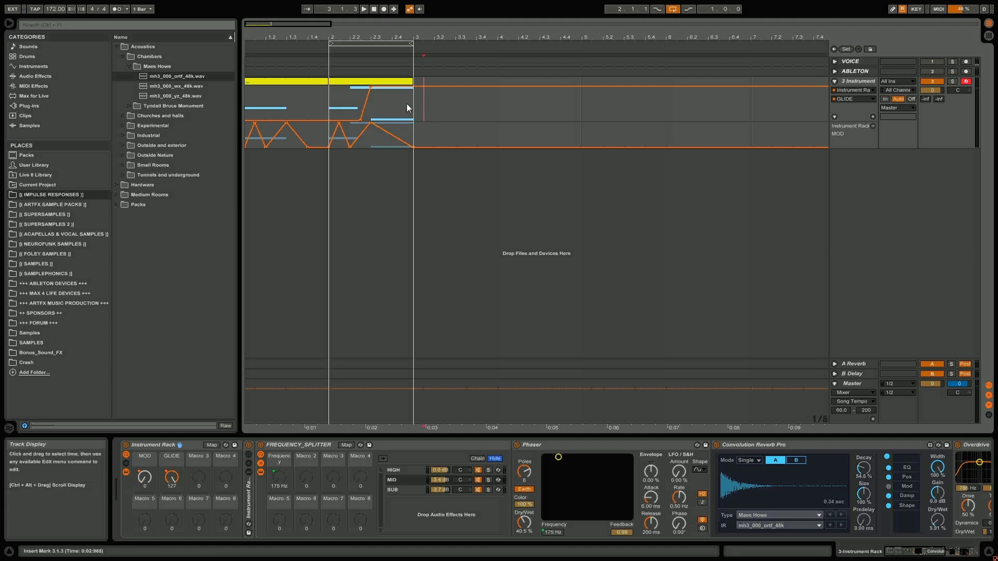
# - Copy the bar 1 clip with its MOD automation to bar 3
pyautogui.moveTo(269, 80); pyautogui.dragTo(432, 94)
pyautogui.click(496, 87)
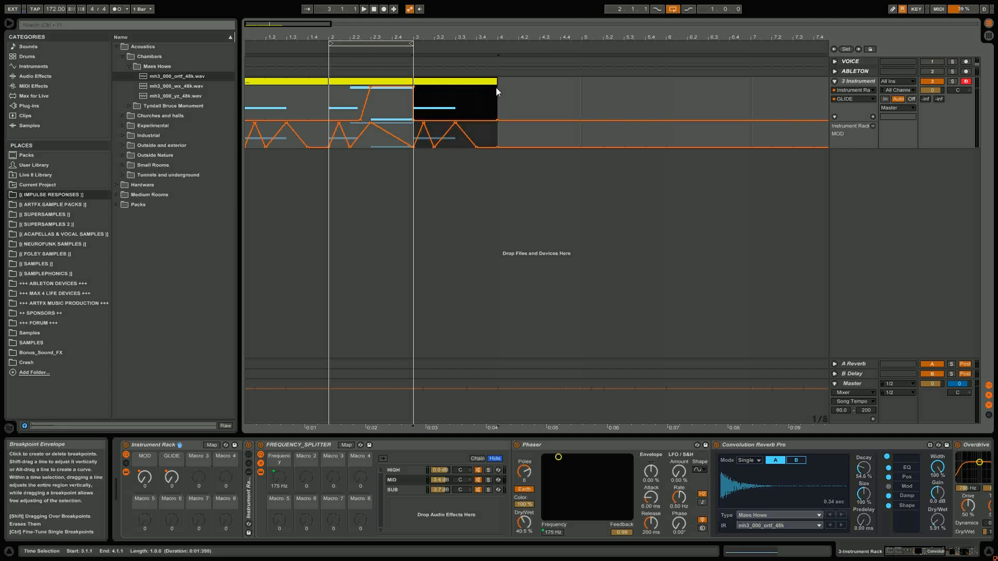
pyautogui.click(429, 129)
pyautogui.moveTo(434, 37); pyautogui.dragTo(469, 85)
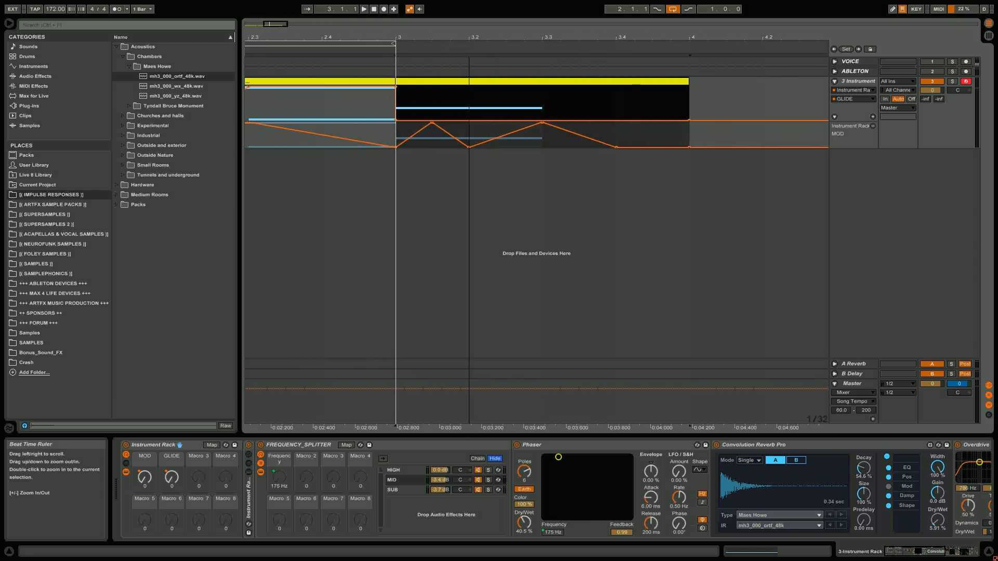
pyautogui.moveTo(419, 37); pyautogui.dragTo(420, 10)
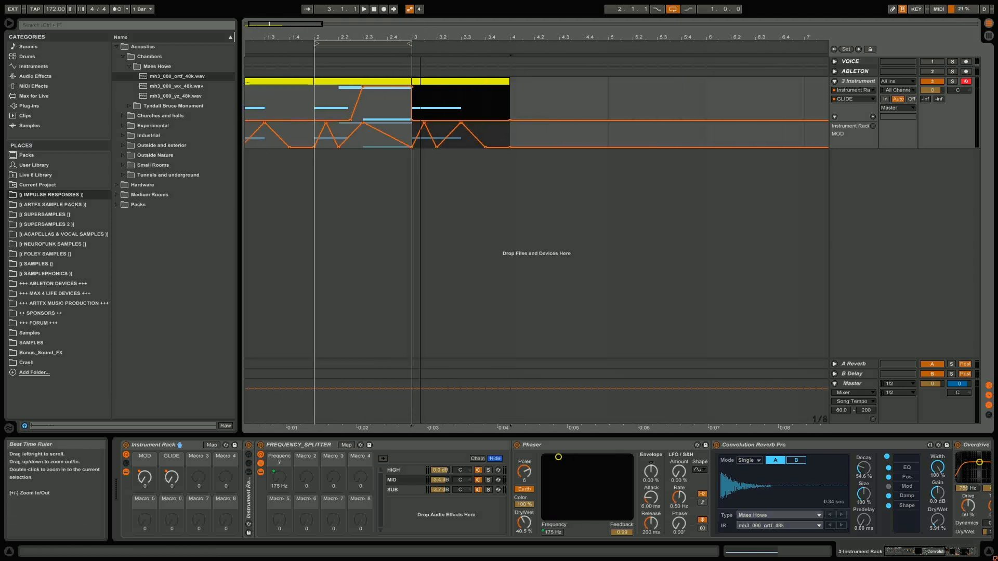
# - Move the bar 3 clip so it starts at 3.3.1 and open its notes for editing
pyautogui.moveTo(423, 83); pyautogui.dragTo(479, 82)
pyautogui.moveTo(503, 37); pyautogui.dragTo(443, 60)
pyautogui.doubleClick(441, 82)
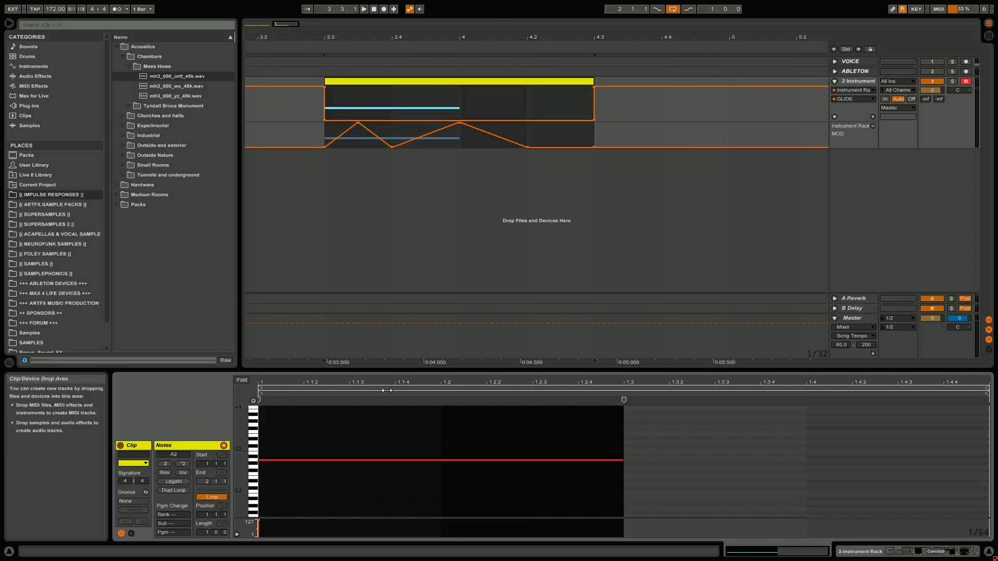
# - Shorten the A2 note to one beat and duplicate it twice to fill beats 2 and 3
pyautogui.click(323, 460)
pyautogui.press('space')
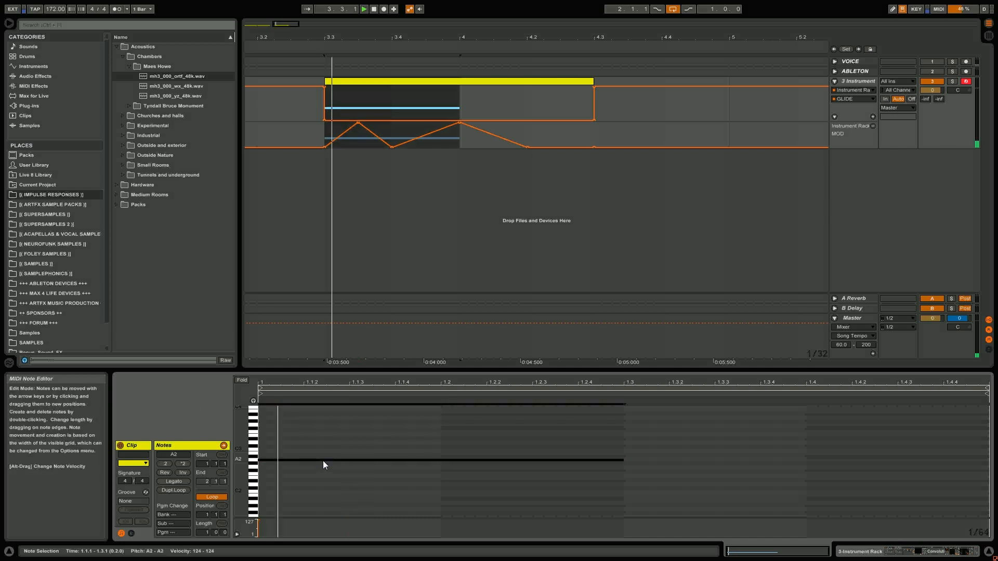
pyautogui.moveTo(622, 461); pyautogui.dragTo(441, 455)
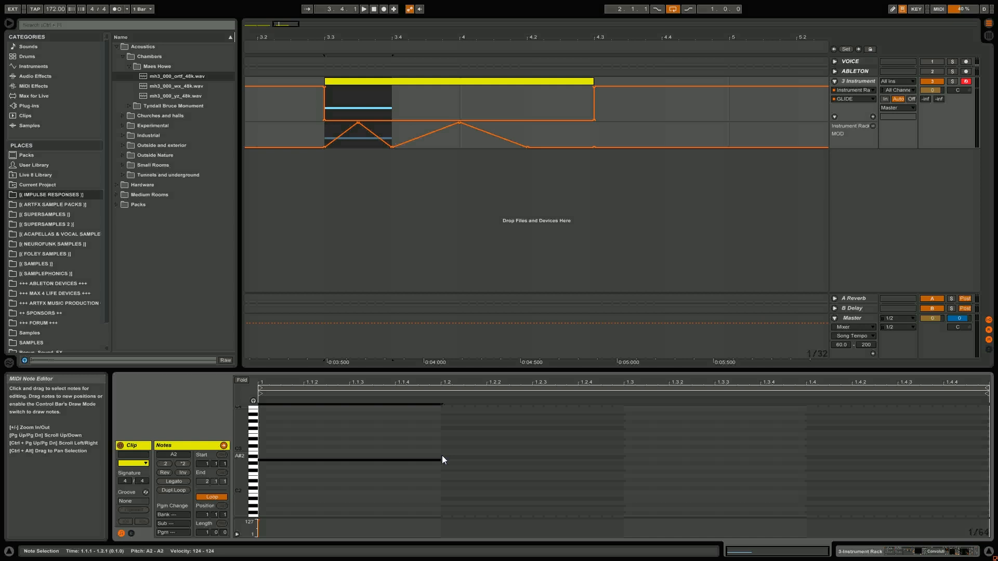
pyautogui.hotkey('ctrl', 'd')
pyautogui.hotkey('ctrl', 'd')
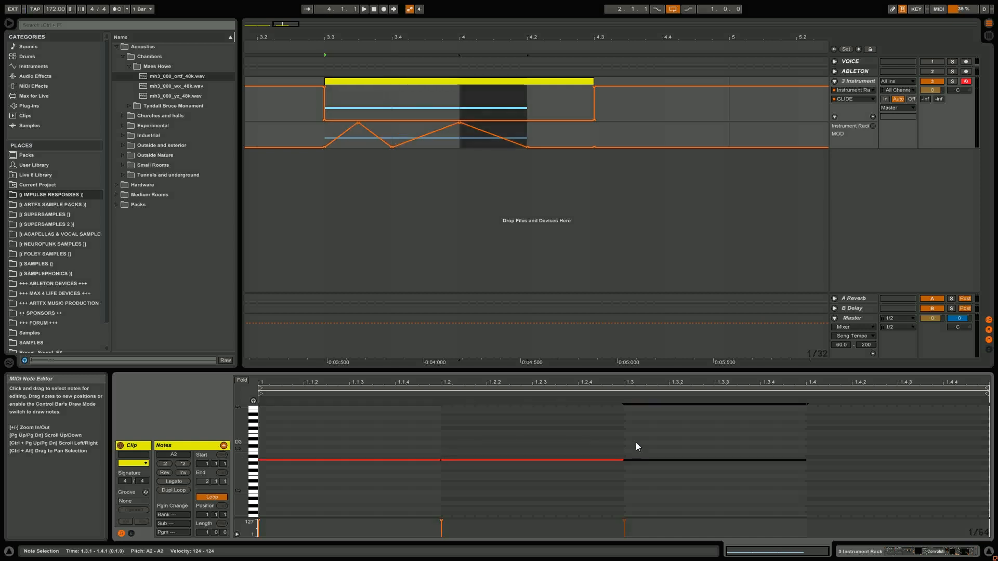
# - Copy the third A2 note to 1.4.1 at pitch B2 and audition the clip
pyautogui.moveTo(704, 462); pyautogui.dragTo(970, 454)
pyautogui.press('space')
pyautogui.press('space')
# - Repeat the one-beat MOD peak between 3.3.1 and 3.4.1 across the remaining three beats and audition it
pyautogui.click(328, 136)
pyautogui.moveTo(328, 136); pyautogui.dragTo(393, 131)
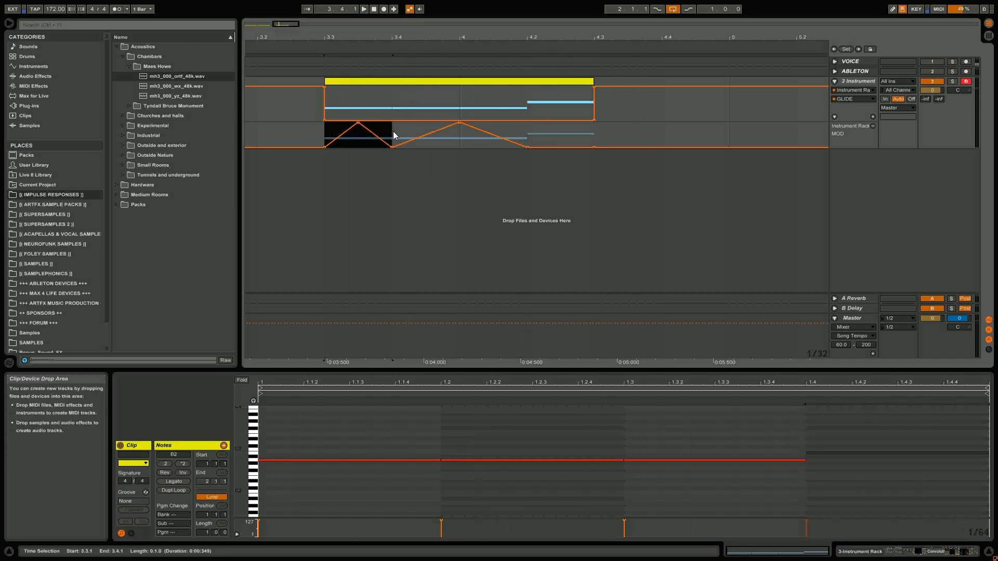
pyautogui.hotkey('ctrl', 'd')
pyautogui.hotkey('ctrl', 'd')
pyautogui.hotkey('ctrl', 'd')
pyautogui.click(325, 138)
pyautogui.press('space')
pyautogui.press('space')
# - Extend the third A2 note to the end of the clip so it overlaps the B2 note
pyautogui.moveTo(403, 40); pyautogui.dragTo(388, 21)
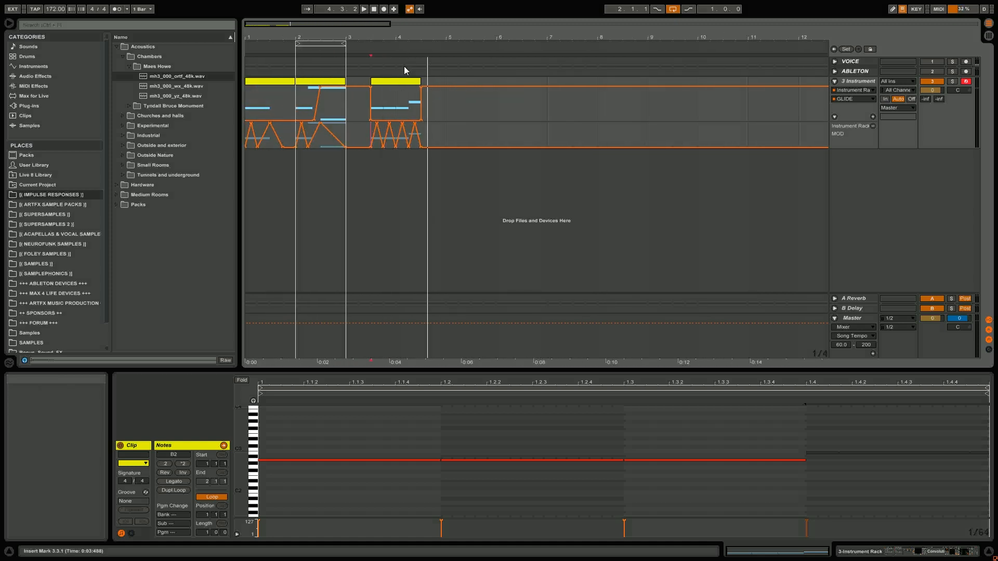
pyautogui.click(401, 82)
pyautogui.moveTo(803, 461); pyautogui.dragTo(982, 459)
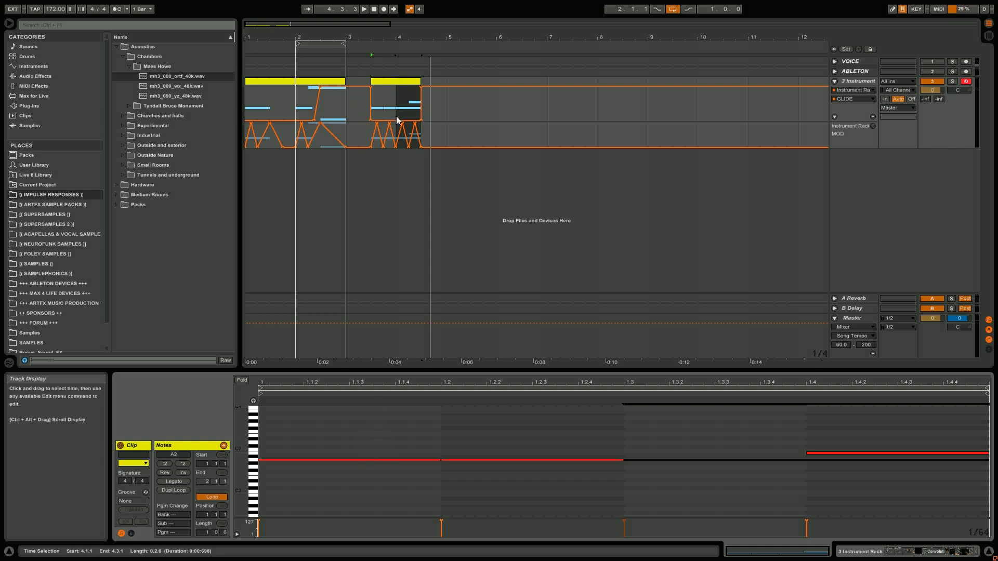
# - Audition raised GLIDE automation between 4.1.1 and 4.3.1 and return it to zero
pyautogui.press('space')
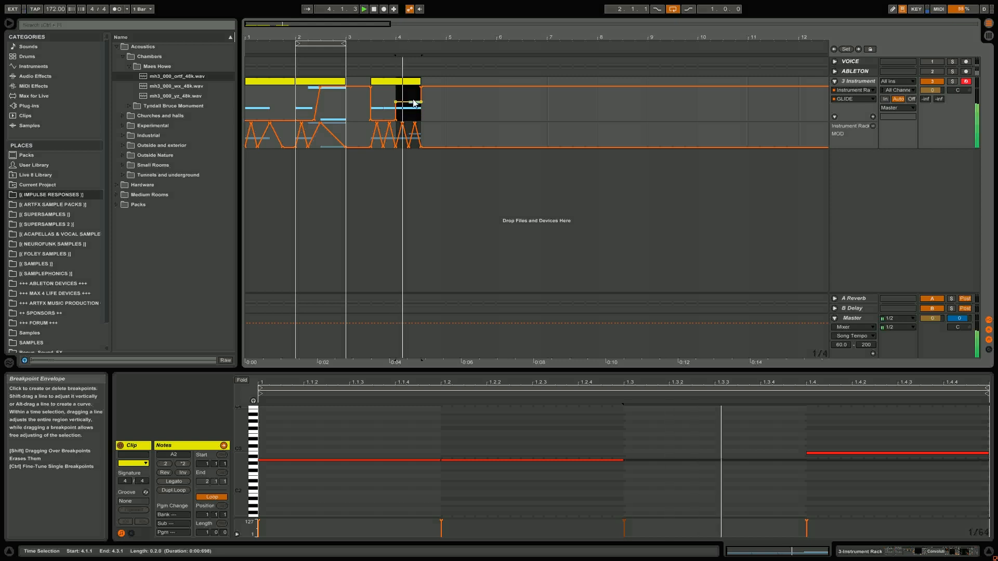
pyautogui.moveTo(415, 102)
pyautogui.mouseDown()
pyautogui.moveTo(414, 93)
pyautogui.moveTo(415, 121)
pyautogui.mouseUp()
pyautogui.press('space')
pyautogui.press('space')
pyautogui.press('space')
pyautogui.press('space')
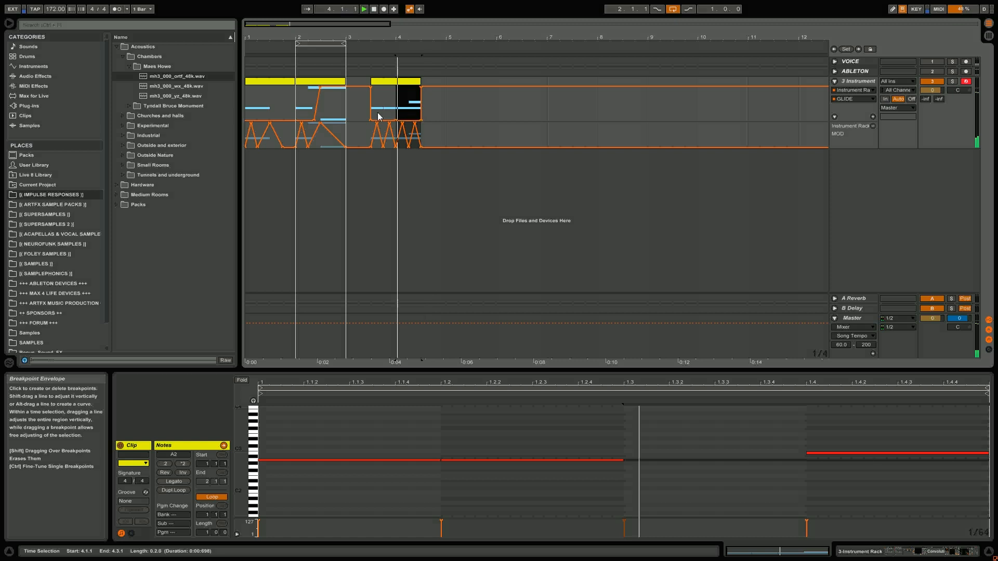
# - Lower the clip's last note from B2 to E2 and audition the ending
pyautogui.press('space')
pyautogui.click(821, 453)
pyautogui.press('space')
pyautogui.moveTo(822, 449); pyautogui.dragTo(823, 476)
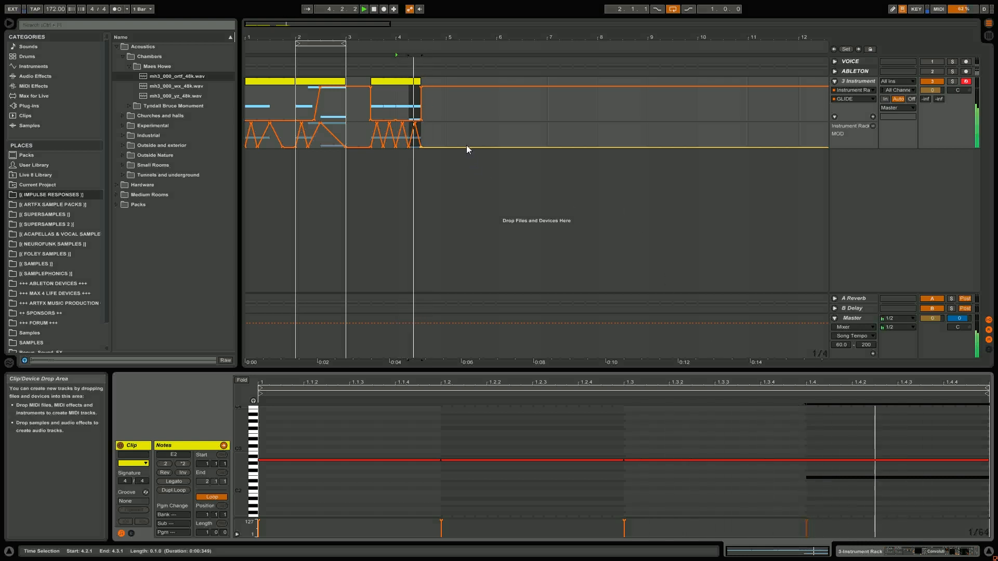
# - Duplicate the rising half of the MOD peak starting at 3.4.1 into the beat's second half and audition it
pyautogui.click(391, 82)
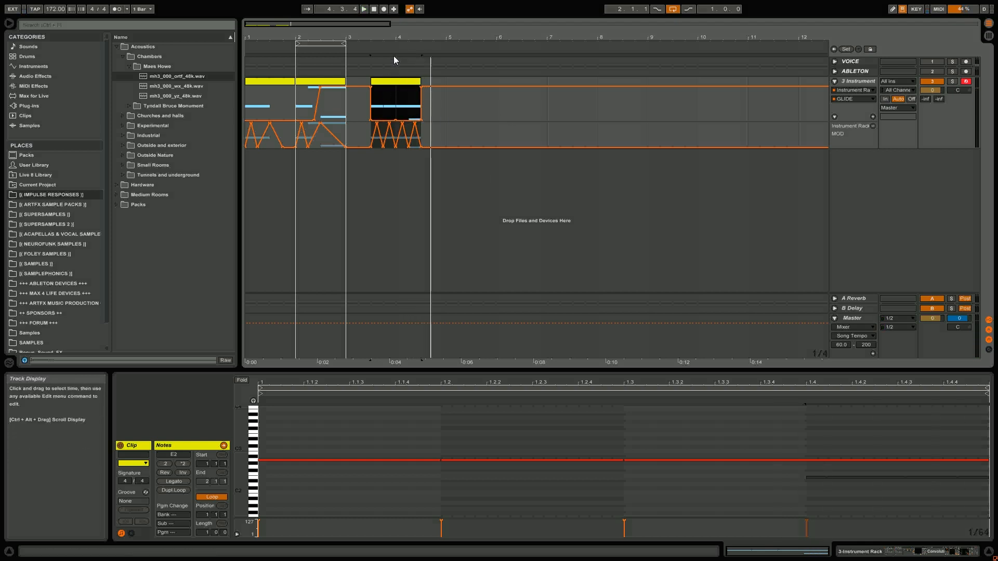
pyautogui.moveTo(389, 38); pyautogui.dragTo(402, 132)
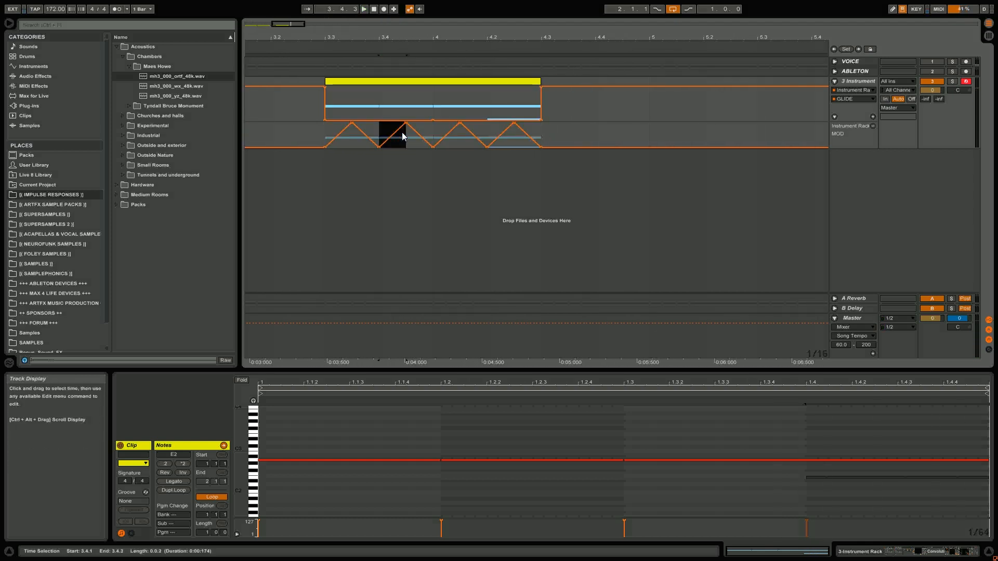
pyautogui.click(327, 124)
pyautogui.press('space')
# - Reshape the two MOD ramps in beat 3.4 into two short peaks, with the first slightly lower than the second
pyautogui.moveTo(407, 123)
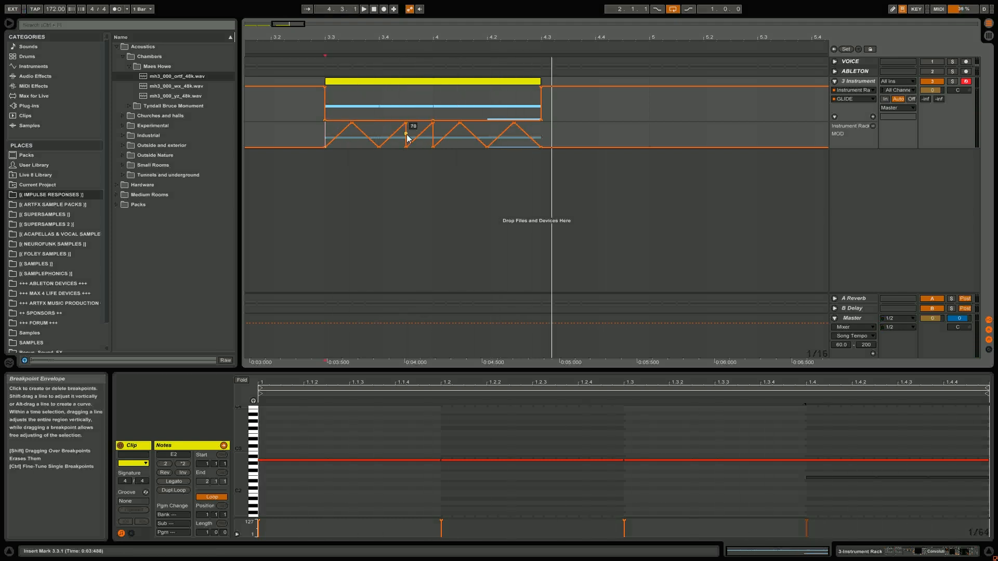
pyautogui.moveTo(407, 134); pyautogui.dragTo(400, 129)
pyautogui.moveTo(432, 124)
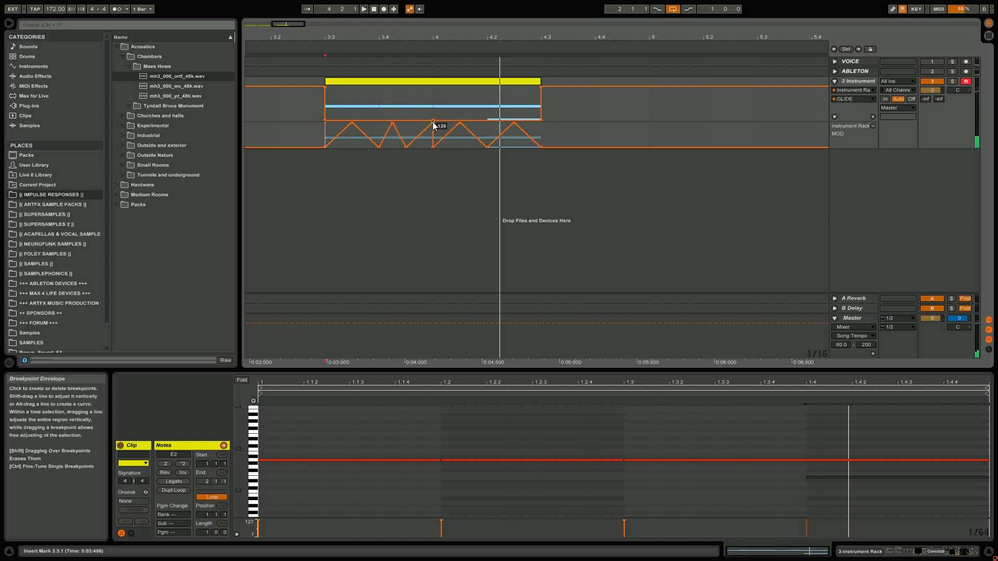
pyautogui.moveTo(433, 125)
pyautogui.mouseDown()
pyautogui.moveTo(417, 123)
pyautogui.moveTo(420, 132)
pyautogui.mouseUp()
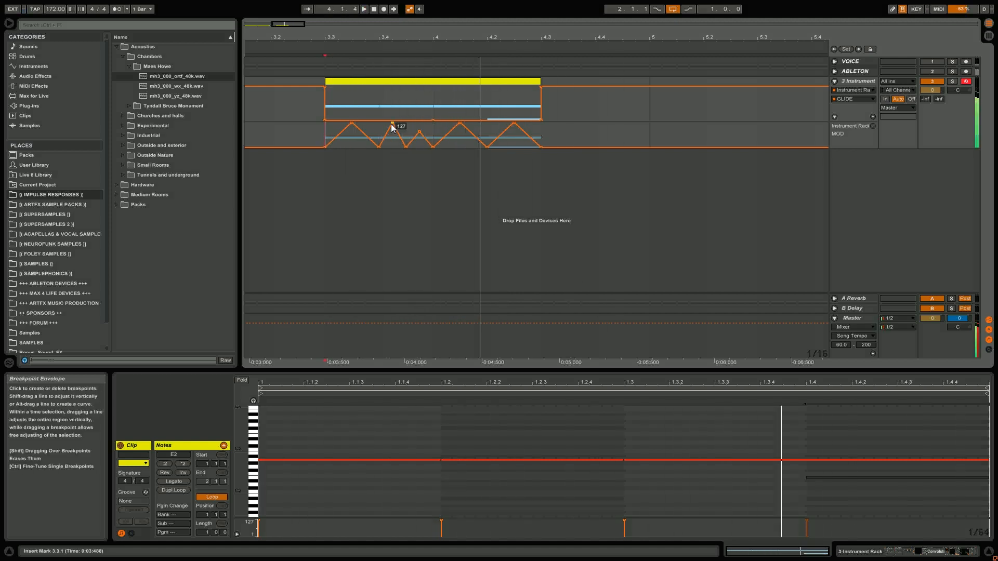
pyautogui.moveTo(419, 132); pyautogui.dragTo(421, 123)
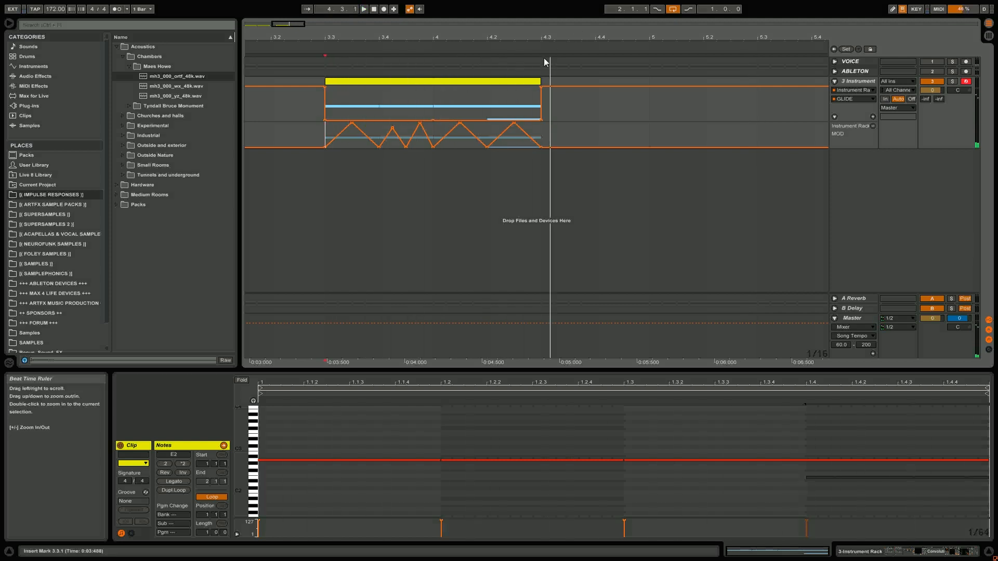
# - Copy the one-bar clip starting at 3.3.1, together with its automation, to 5.1.1
pyautogui.moveTo(548, 39); pyautogui.dragTo(547, 27)
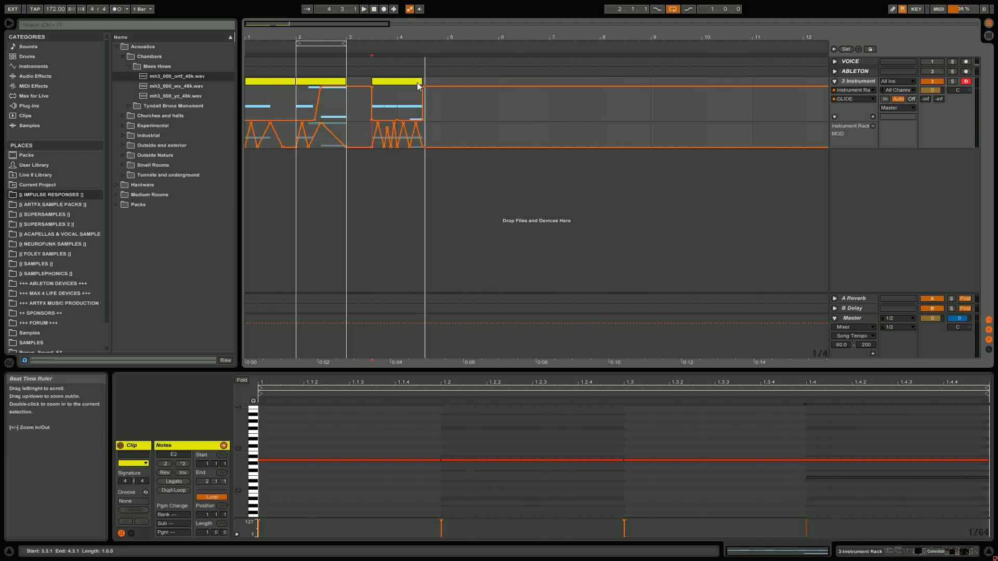
pyautogui.click(403, 82)
pyautogui.moveTo(387, 82); pyautogui.dragTo(459, 82)
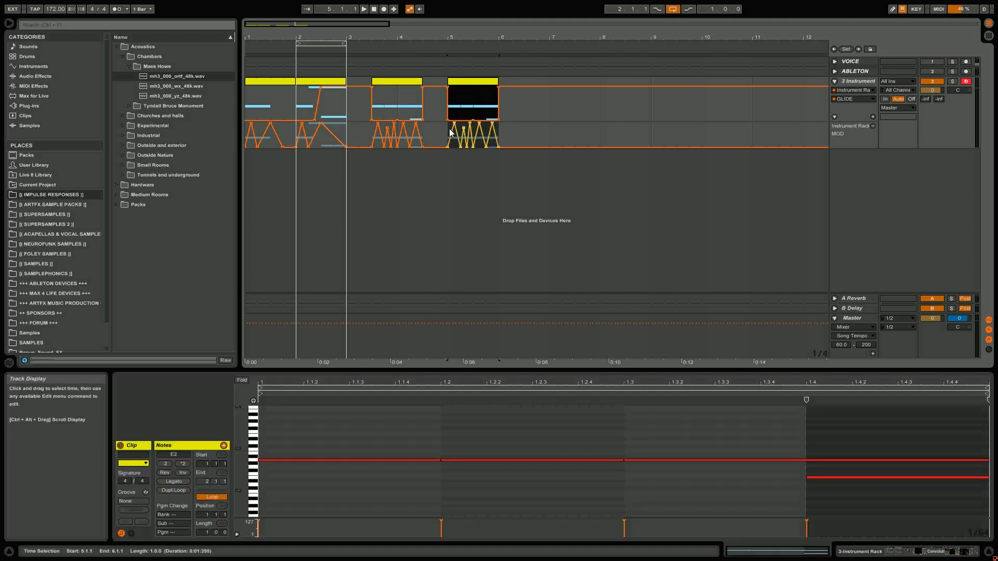
# - Delete the MOD and GLIDE automation across the copied clip in bar 5
pyautogui.click(450, 133)
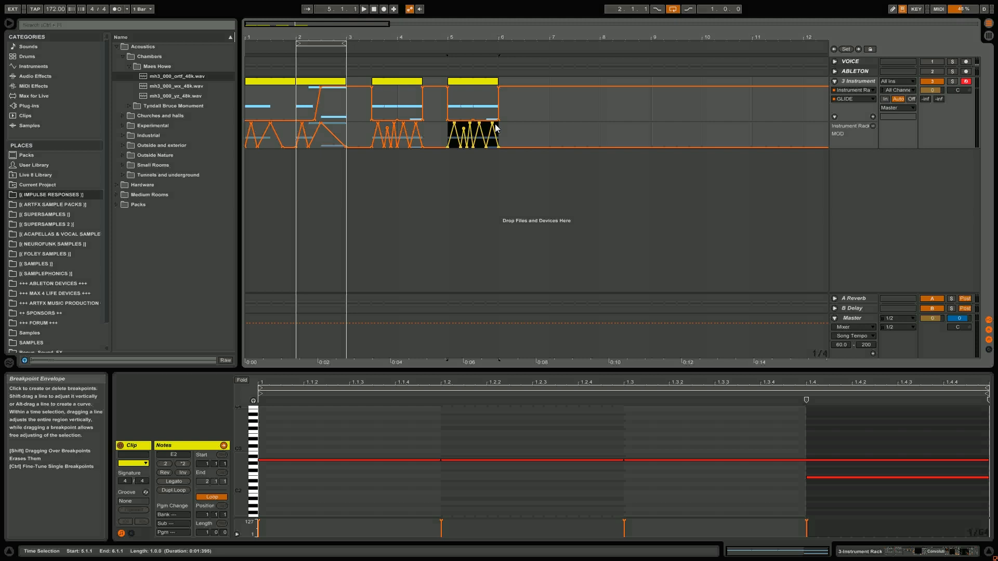
pyautogui.press('Delete')
pyautogui.click(469, 85)
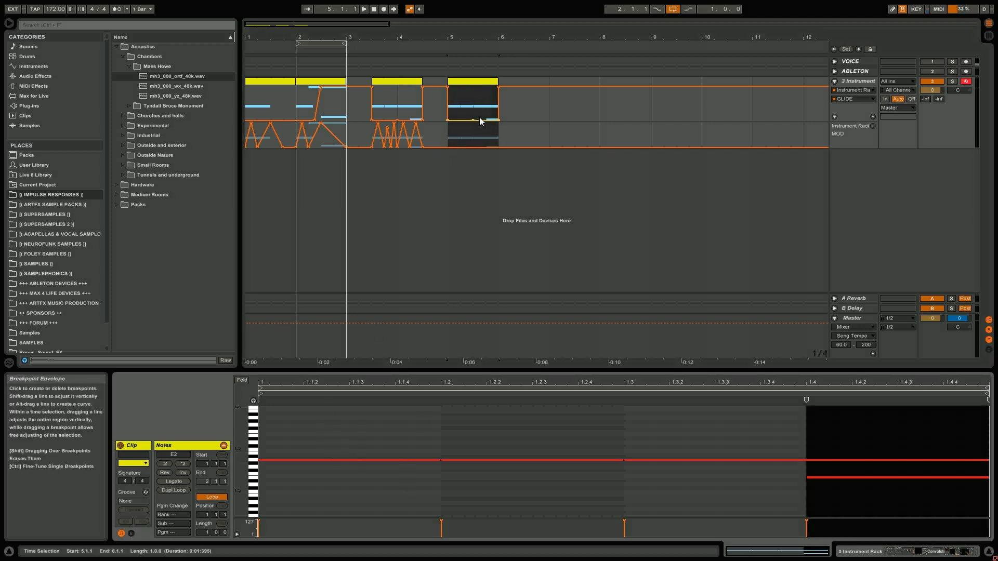
pyautogui.press('Delete')
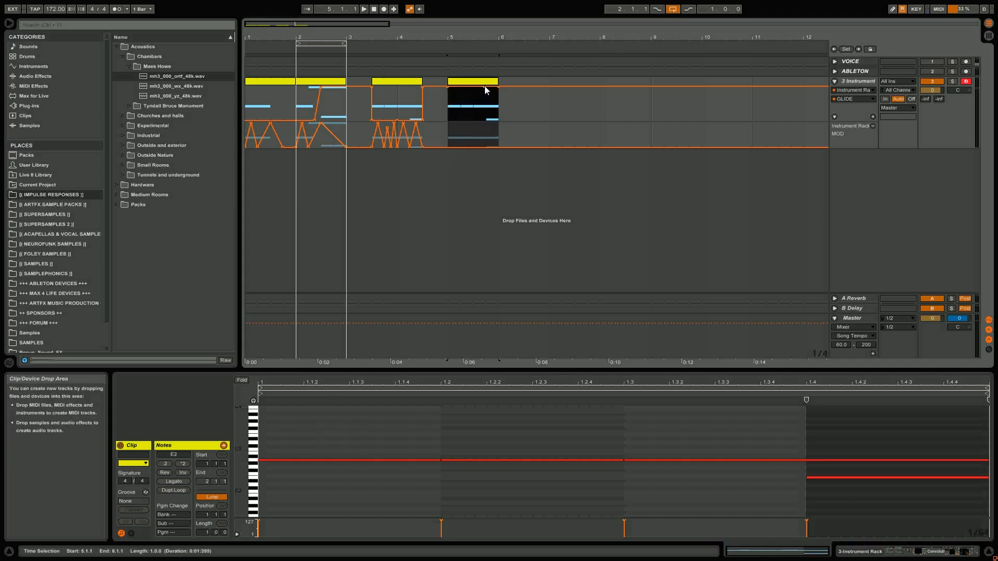
# - Delete all of the copied clip's notes after its first beat
pyautogui.click(425, 484)
pyautogui.moveTo(462, 430); pyautogui.dragTo(922, 498)
pyautogui.press('Delete')
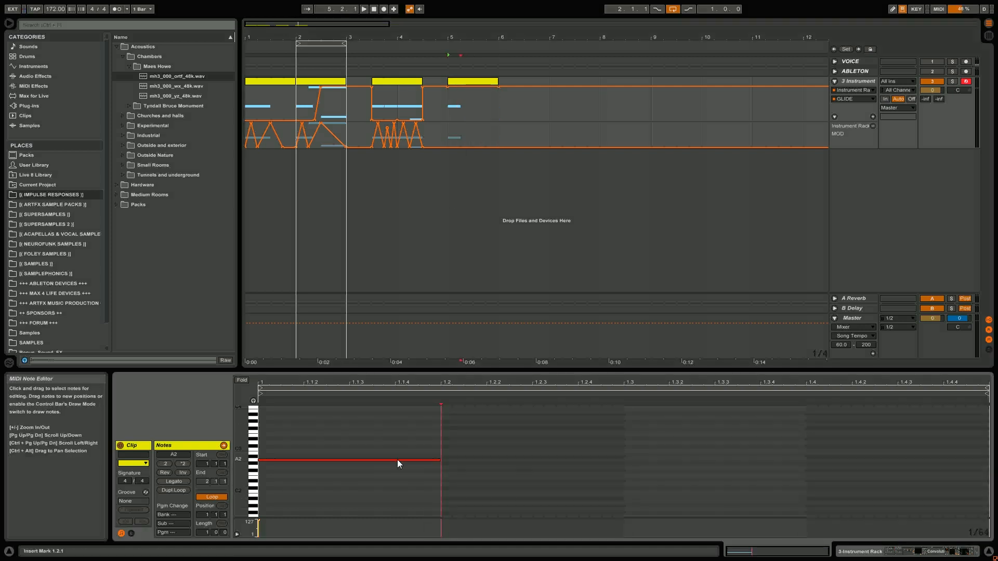
# - Lower the remaining note to A1 and raise the MOD automation to maximum across bar 5
pyautogui.click(371, 461)
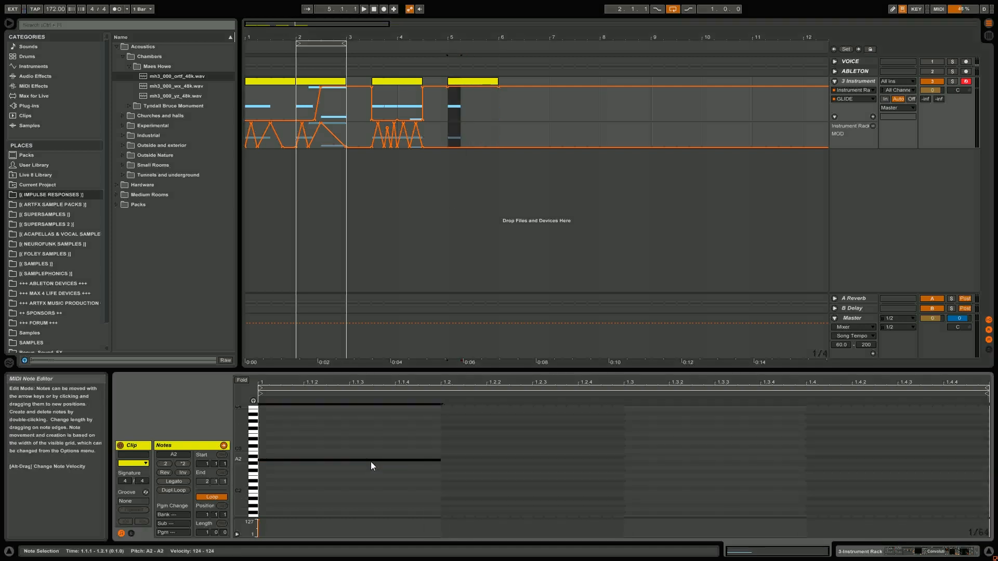
pyautogui.moveTo(371, 463); pyautogui.dragTo(373, 502)
pyautogui.click(457, 136)
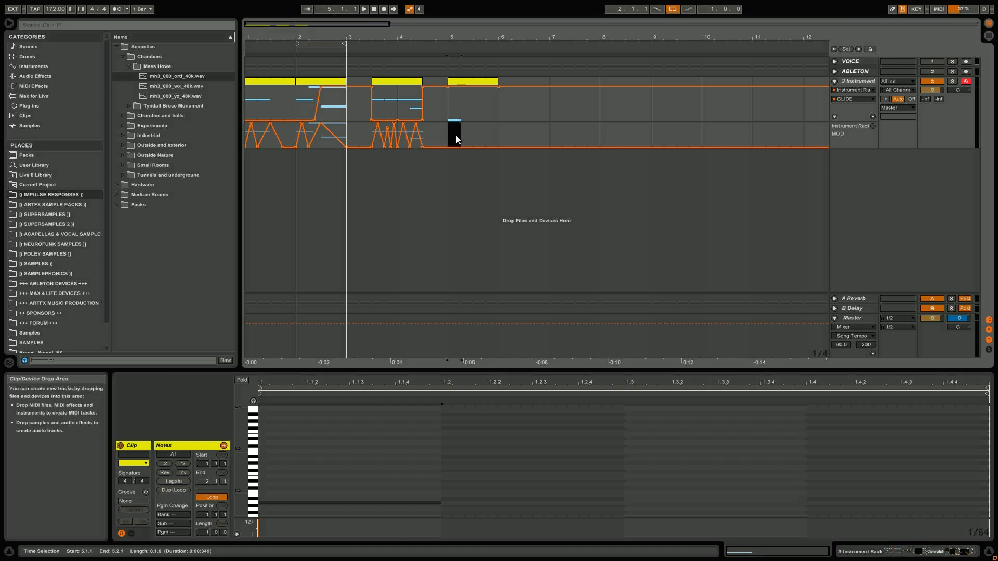
pyautogui.moveTo(485, 146); pyautogui.dragTo(485, 122)
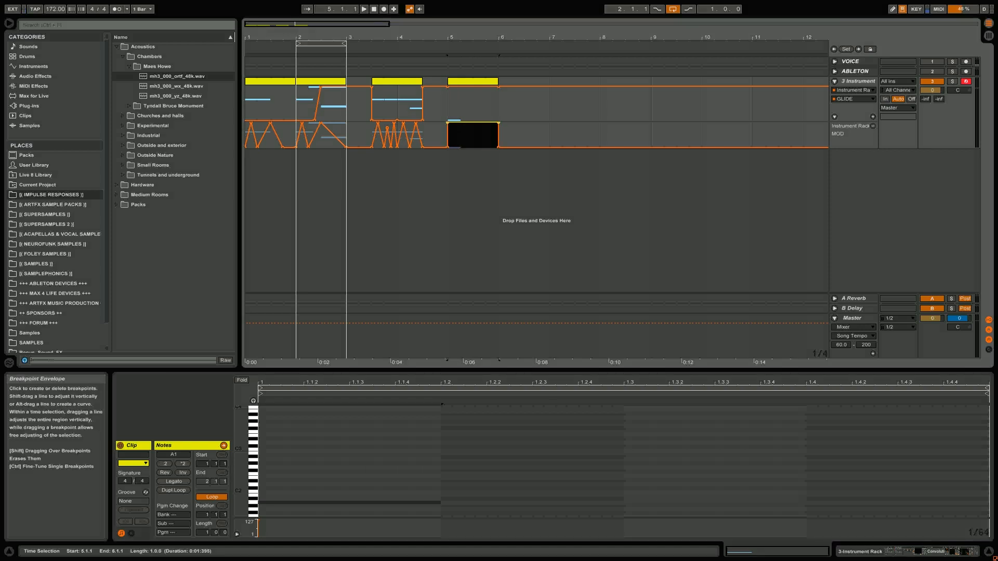
# - Return the bar 5 note to A2 and lengthen it to the end of the clip
pyautogui.click(278, 500)
pyautogui.moveTo(279, 499); pyautogui.dragTo(276, 459)
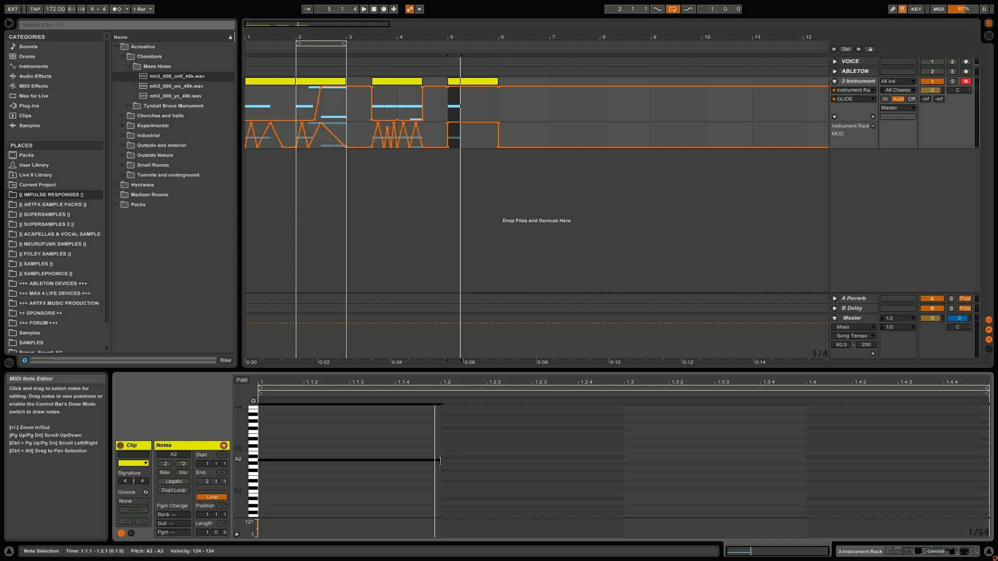
pyautogui.moveTo(440, 461); pyautogui.dragTo(983, 447)
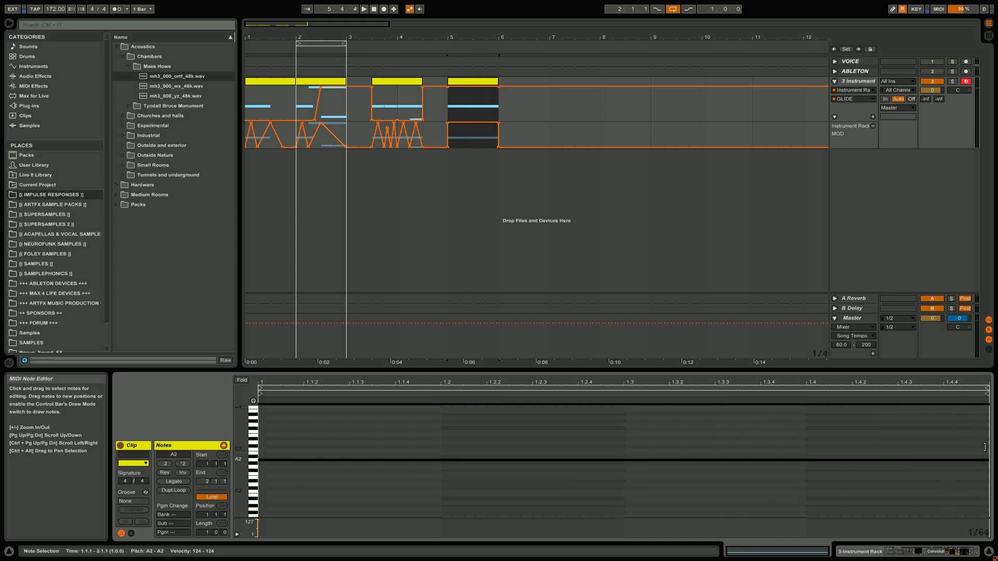
# - Add an F3 note from 1.2.1 to the end of the clip and audition the bar
pyautogui.moveTo(441, 431); pyautogui.dragTo(886, 432)
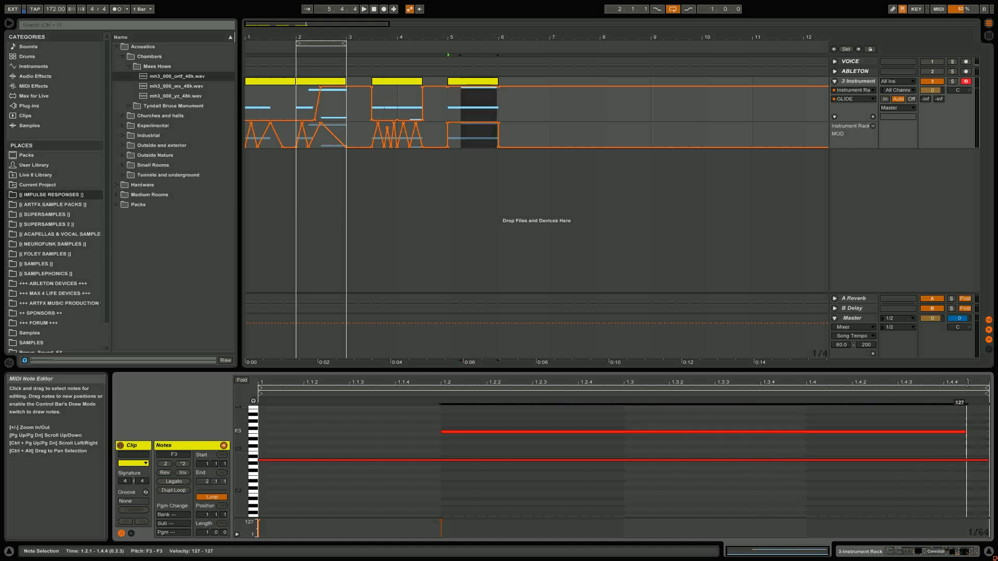
pyautogui.moveTo(985, 383); pyautogui.dragTo(986, 383)
pyautogui.press('space')
pyautogui.press('space')
pyautogui.press('space')
pyautogui.press('space')
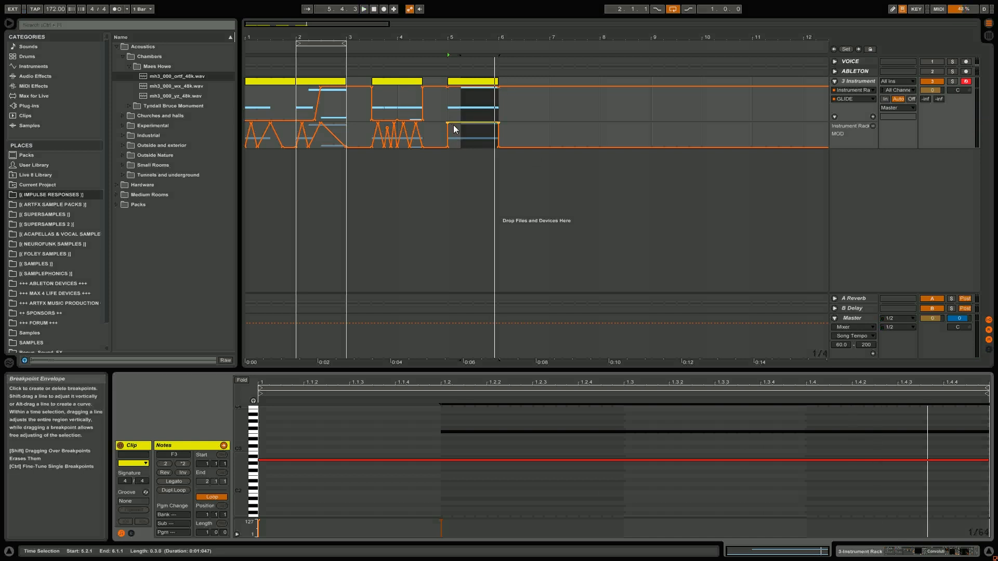
# - Shape bar 5's MOD automation into a zigzag with zero dips at 5.1.3, 5.2.2, 5.3 and 5.4, ending at zero
pyautogui.moveTo(466, 38); pyautogui.dragTo(429, 154)
pyautogui.click(370, 105)
pyautogui.press('space')
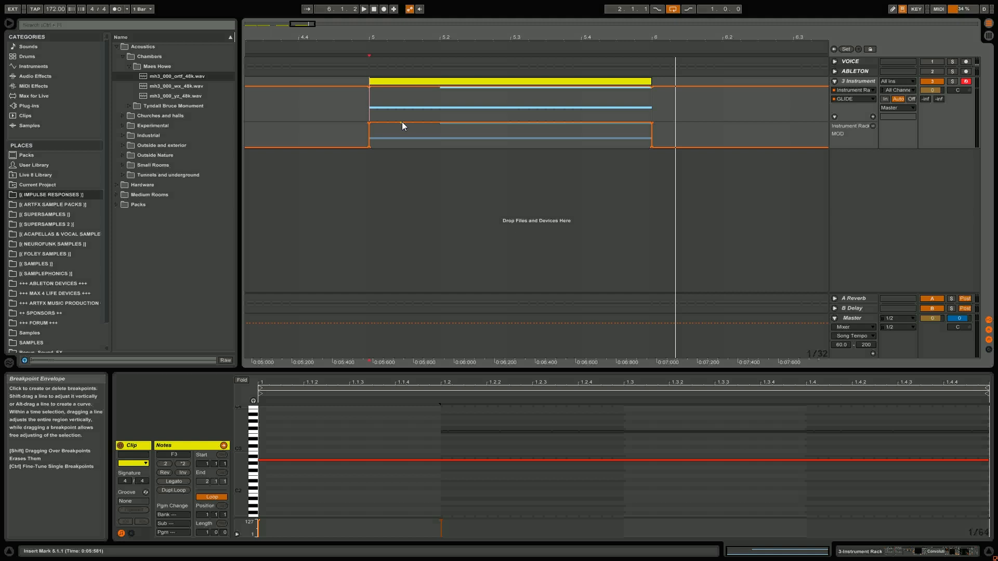
pyautogui.moveTo(403, 123); pyautogui.dragTo(405, 148)
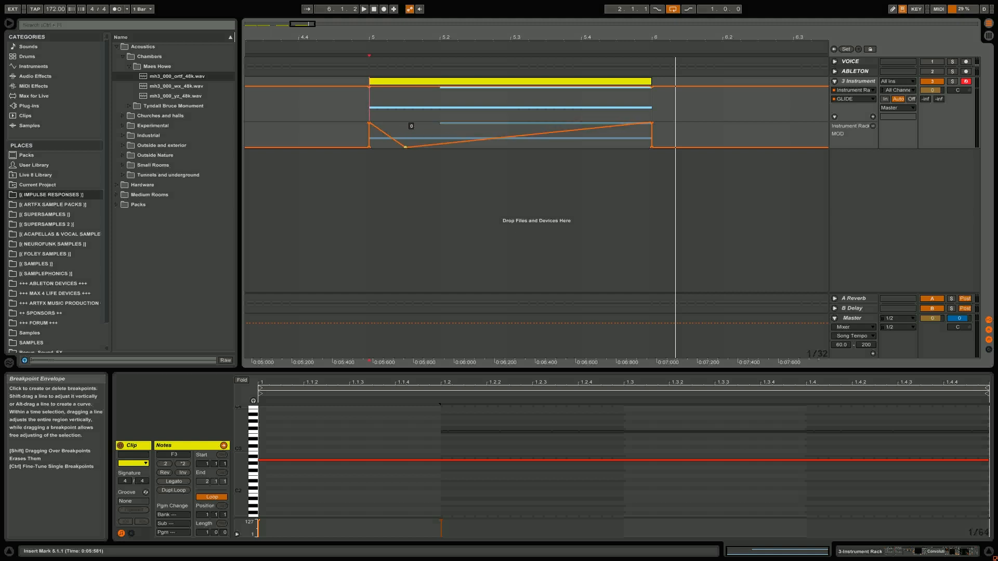
pyautogui.moveTo(440, 144); pyautogui.dragTo(492, 123)
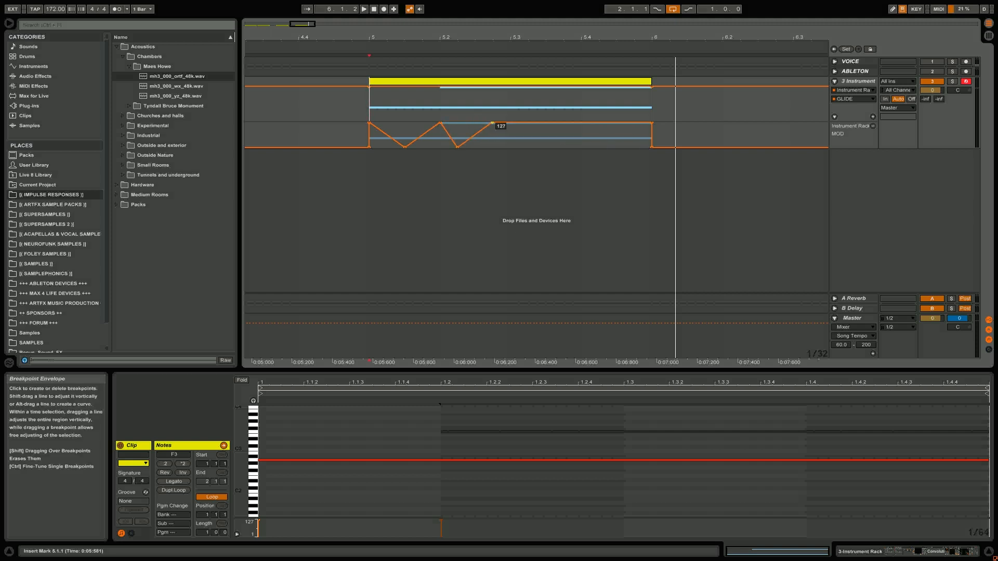
pyautogui.moveTo(506, 122); pyautogui.dragTo(588, 147)
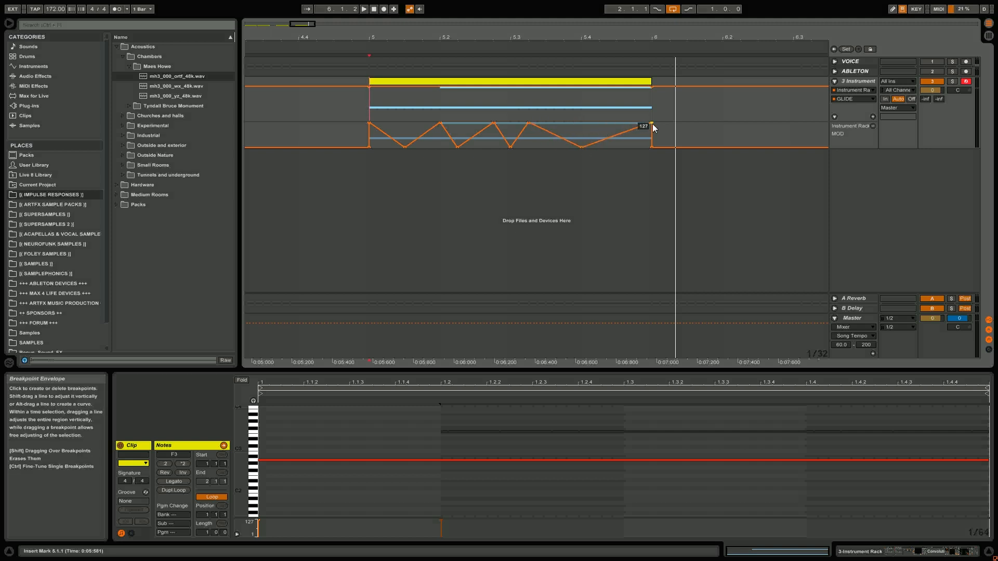
pyautogui.moveTo(651, 123); pyautogui.dragTo(616, 123)
# - Audition bar 5 and slightly lower the MOD peak at 5.2
pyautogui.press('space')
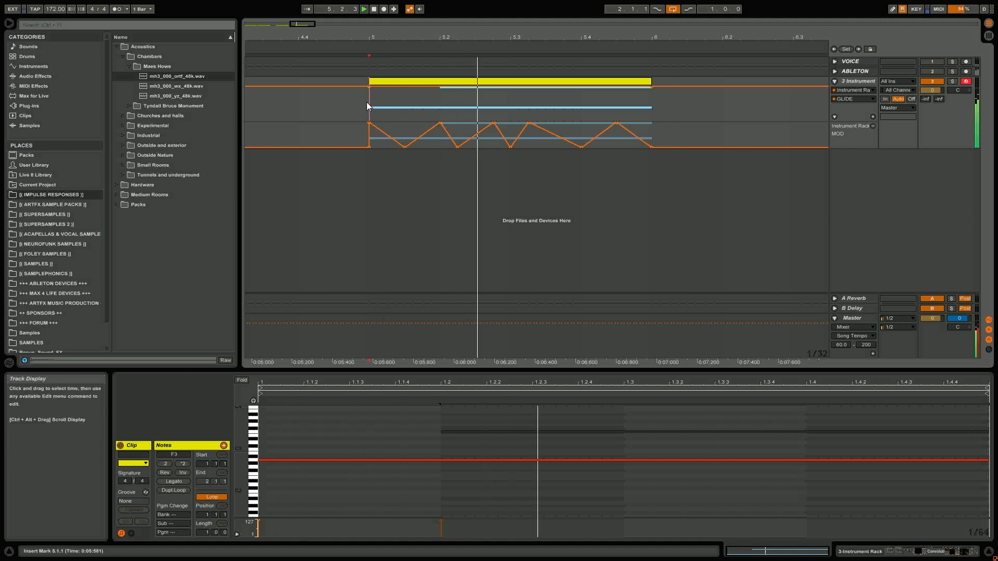
pyautogui.press('space')
pyautogui.moveTo(441, 123); pyautogui.dragTo(441, 130)
pyautogui.press('space')
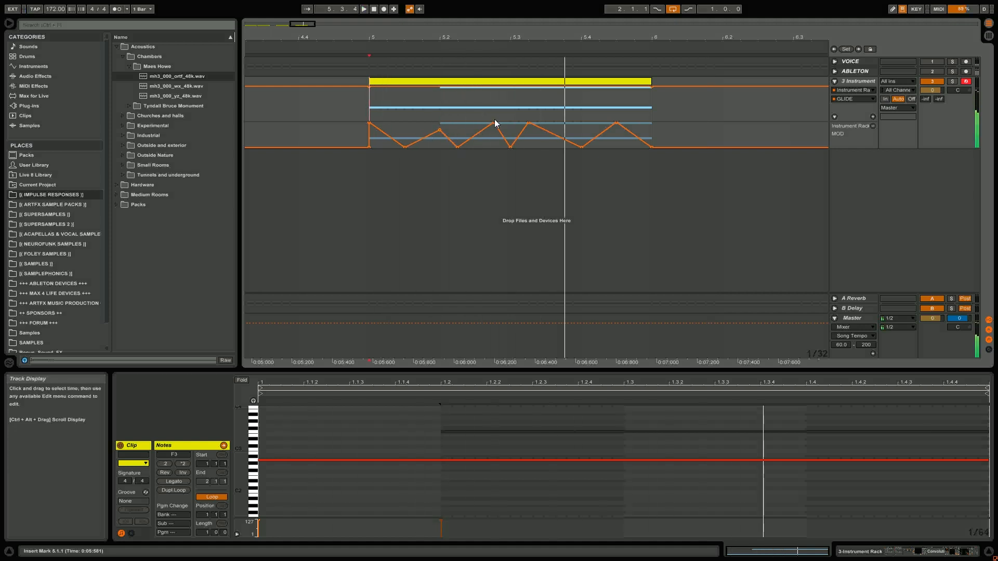
# - Rework the MOD ending with a peak of 104 at 5.3.3, a partial dip at 5.4 and a rise to bar 6
pyautogui.click(581, 147)
pyautogui.click(617, 123)
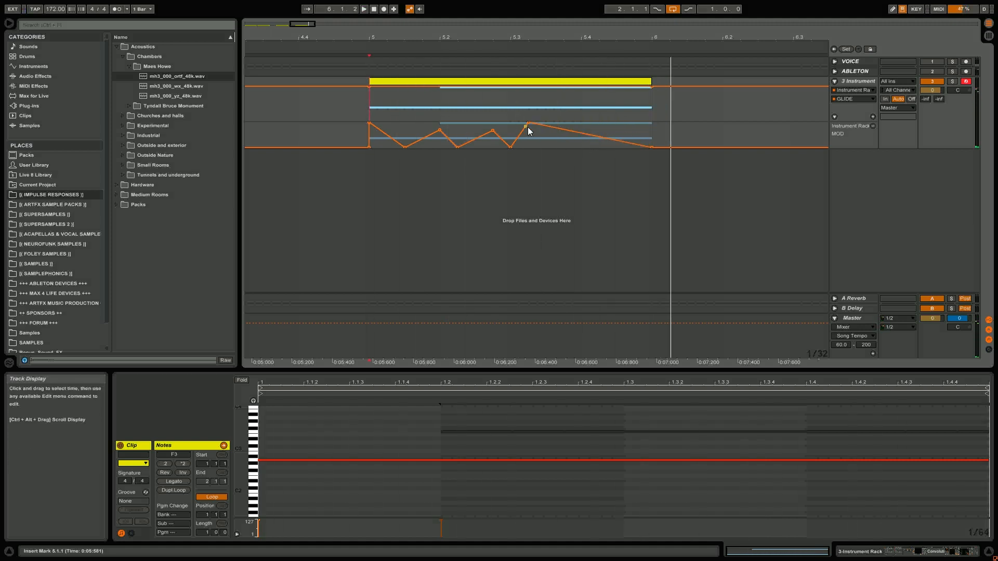
pyautogui.moveTo(528, 123); pyautogui.dragTo(546, 127)
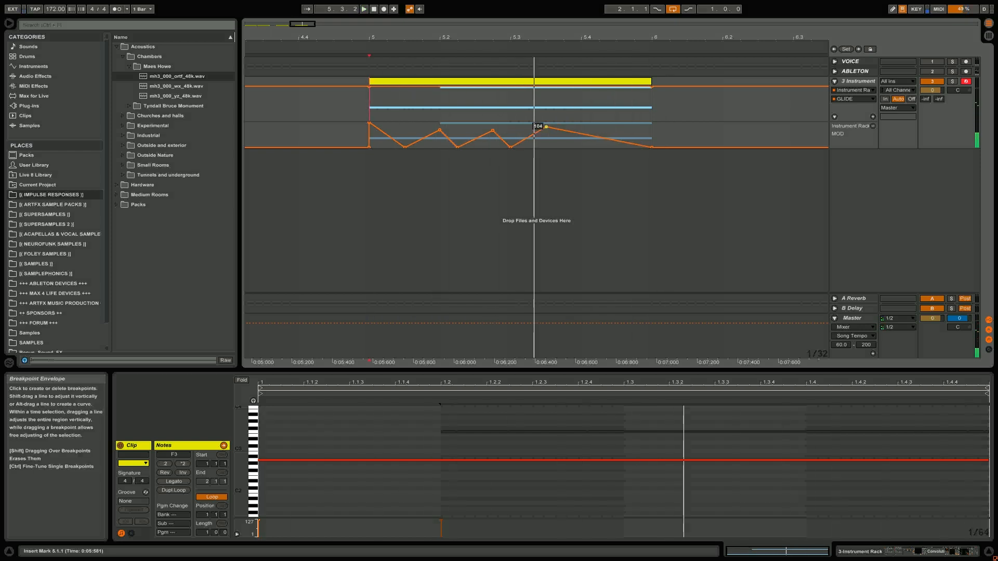
pyautogui.moveTo(654, 148); pyautogui.dragTo(582, 138)
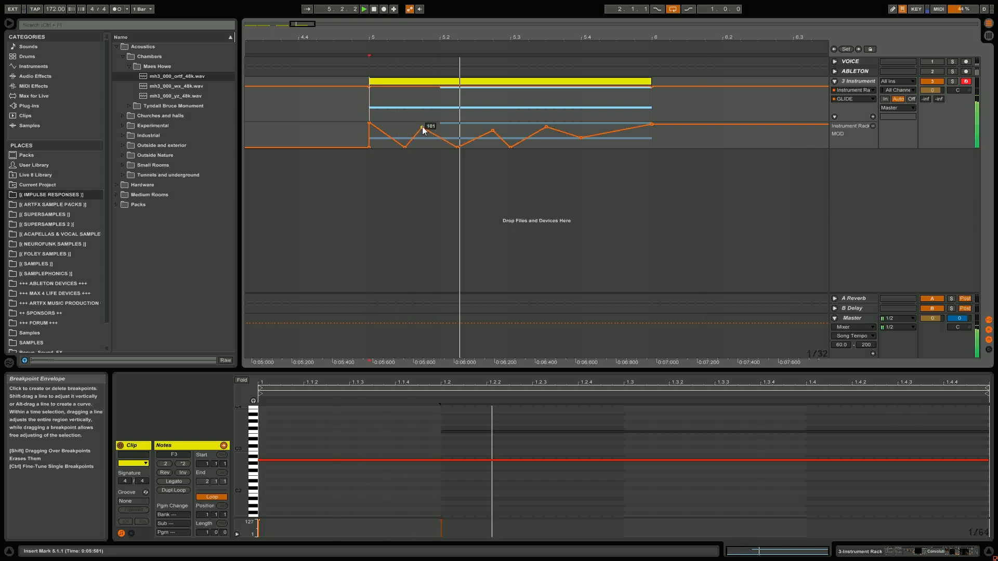
# - Give MOD a peak of about 101 at 5.1.4 followed by a zero point at 5.2, and audition it
pyautogui.press('space')
pyautogui.moveTo(440, 138); pyautogui.dragTo(439, 148)
pyautogui.press('space')
pyautogui.press('space')
# - Curve the MOD falls from 5.1.1 and 5.1.4 and the rises into 5.2.4 and 5.3.3, auditioning between edits
pyautogui.press('space')
pyautogui.press('space')
pyautogui.press('space')
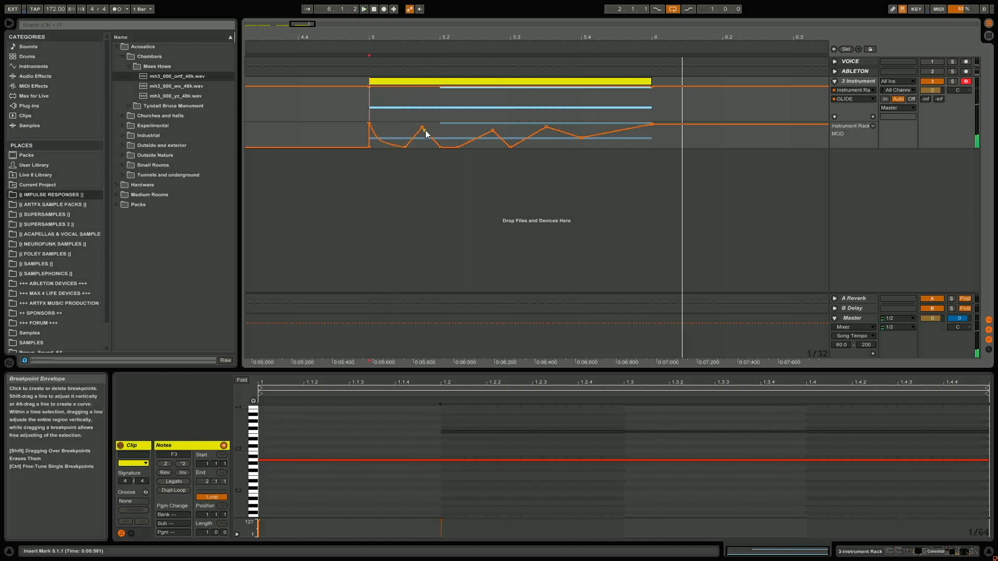
pyautogui.press('space')
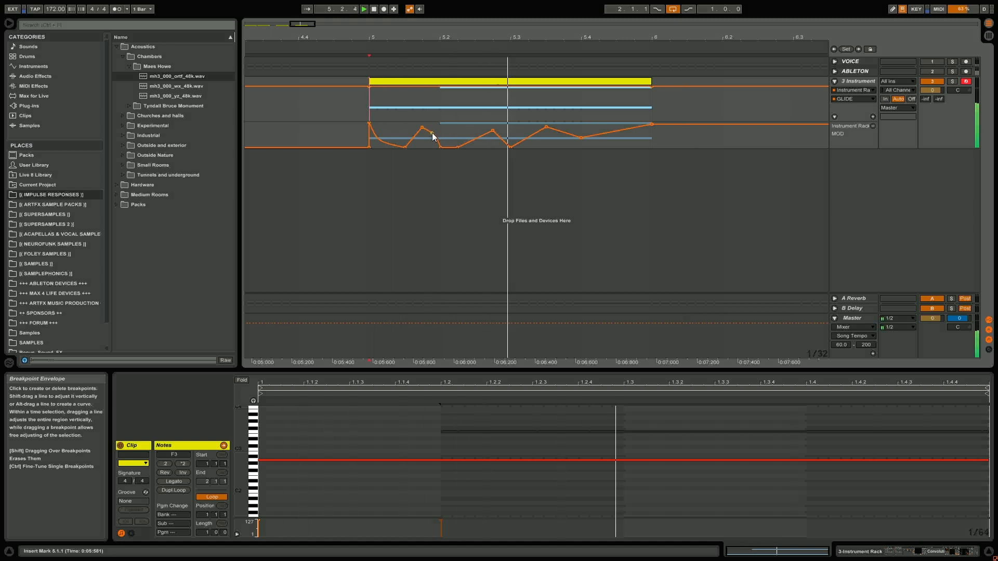
pyautogui.press('space')
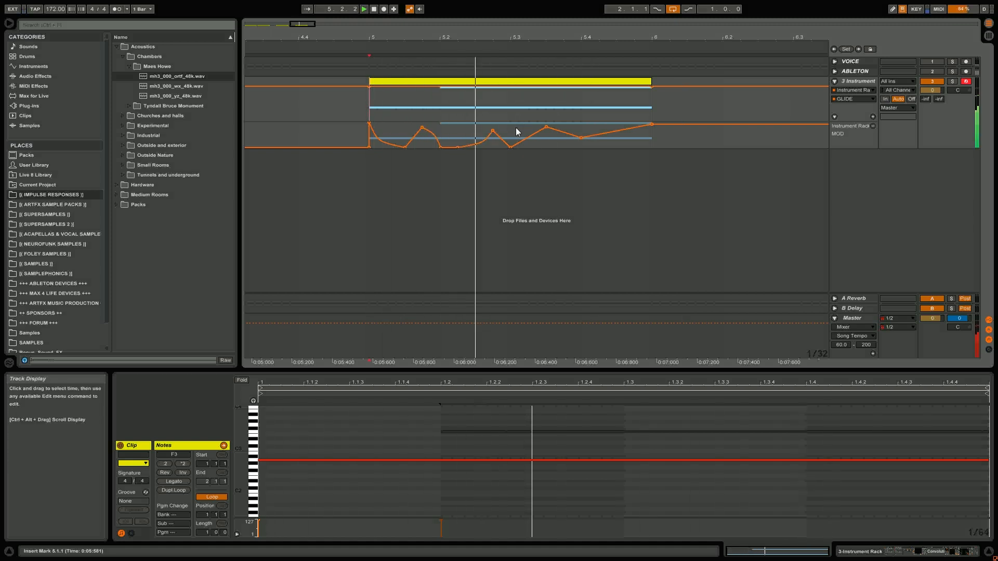
pyautogui.press('space')
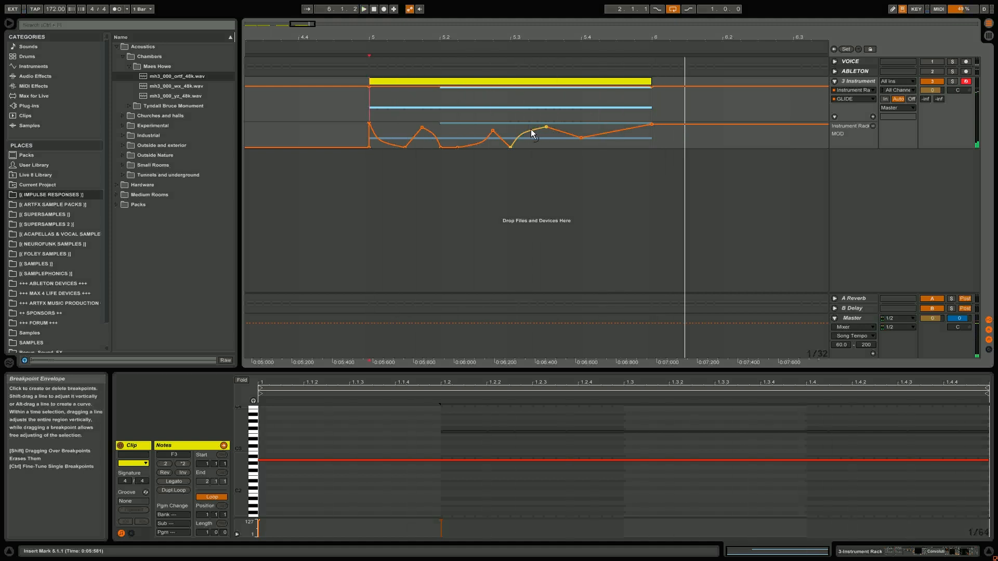
pyautogui.press('space')
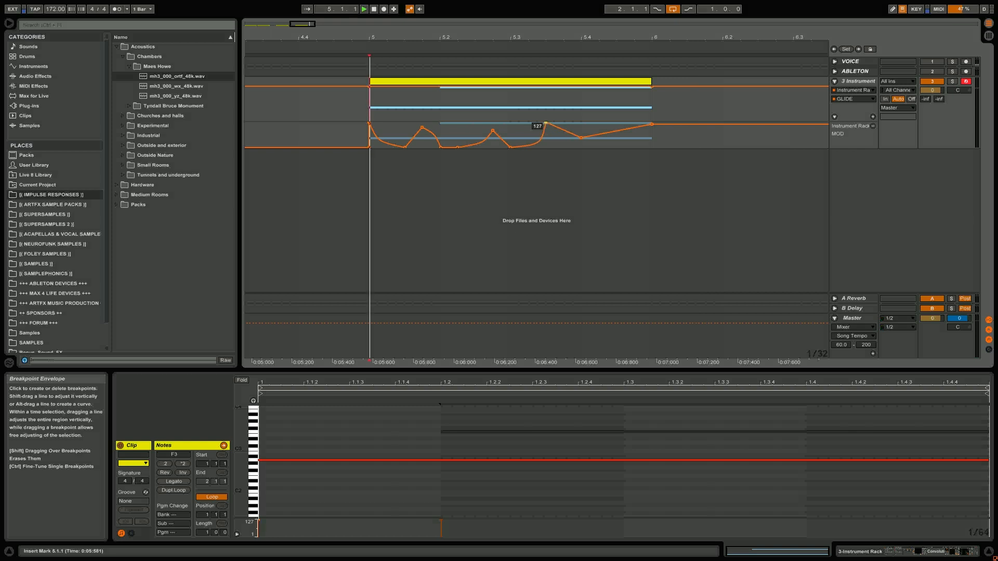
# - Fine-tune the height of the MOD peak near 5.3.3 below maximum while auditioning bar 5
pyautogui.press('space')
pyautogui.moveTo(546, 124); pyautogui.dragTo(551, 127)
pyautogui.press('space')
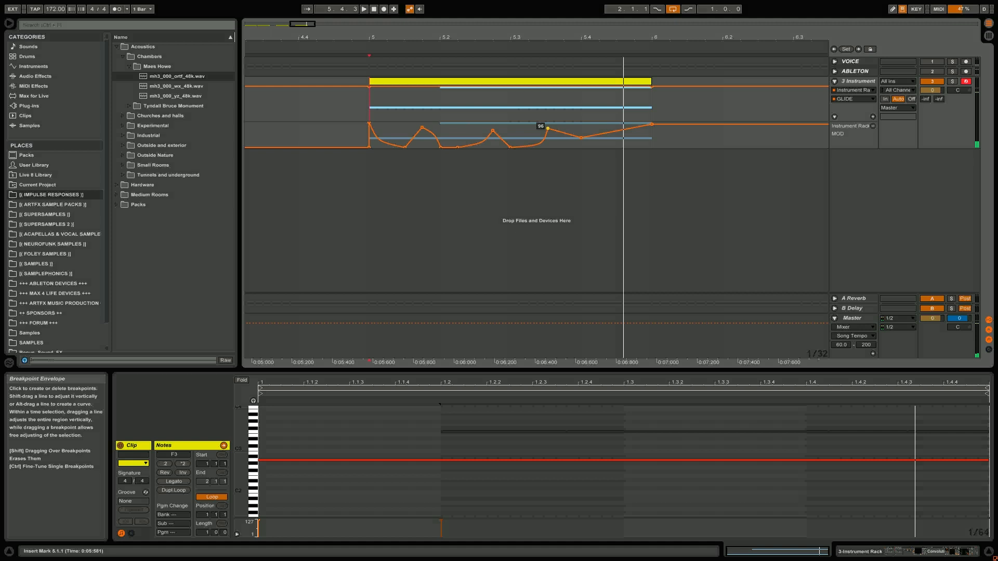
pyautogui.press('space')
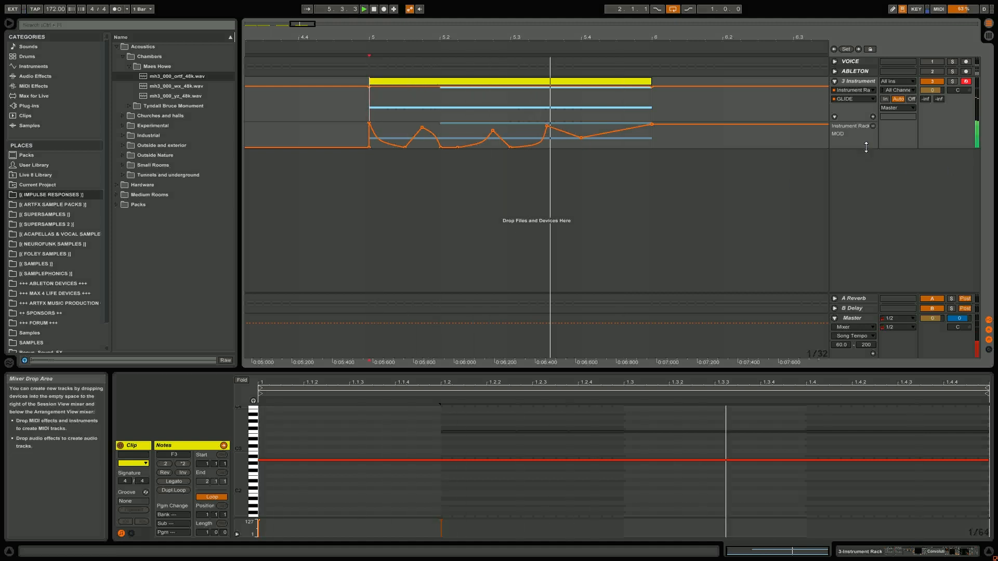
# - Enlarge the MOD automation lane, move the 5.2.4 peak to 5.2.3, and audition the bar
pyautogui.moveTo(863, 150); pyautogui.dragTo(859, 208)
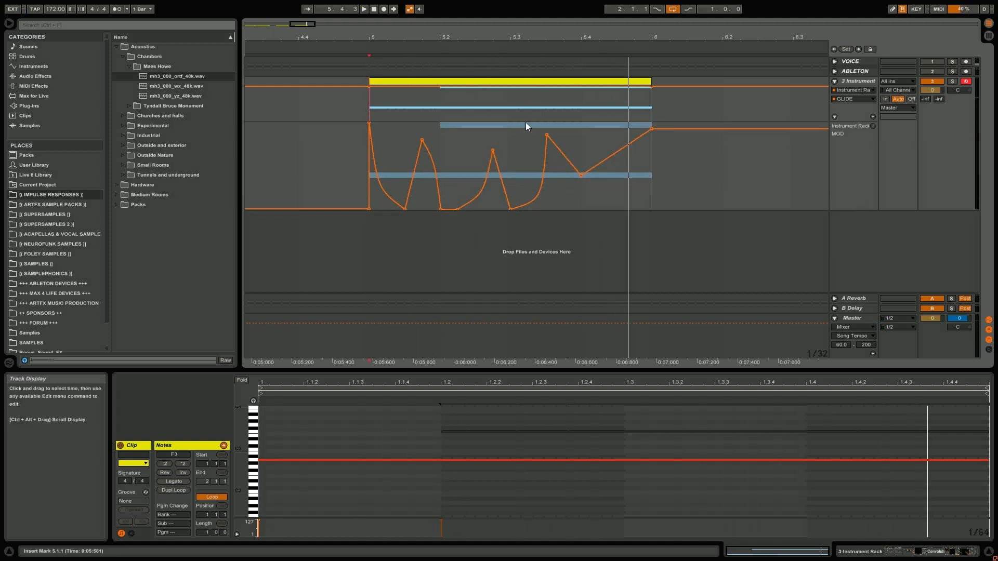
pyautogui.press('space')
pyautogui.moveTo(493, 151); pyautogui.dragTo(477, 150)
pyautogui.press('space')
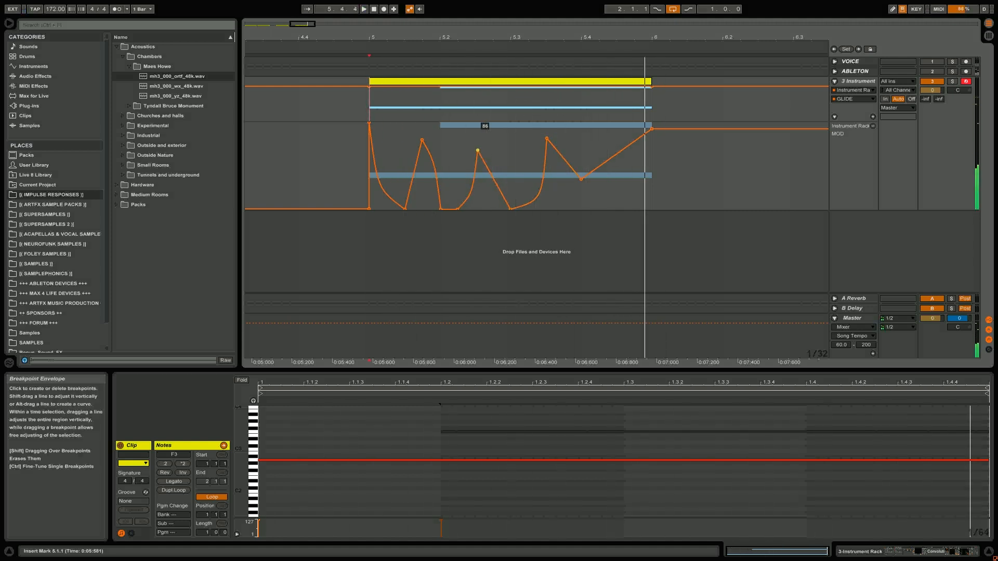
pyautogui.press('space')
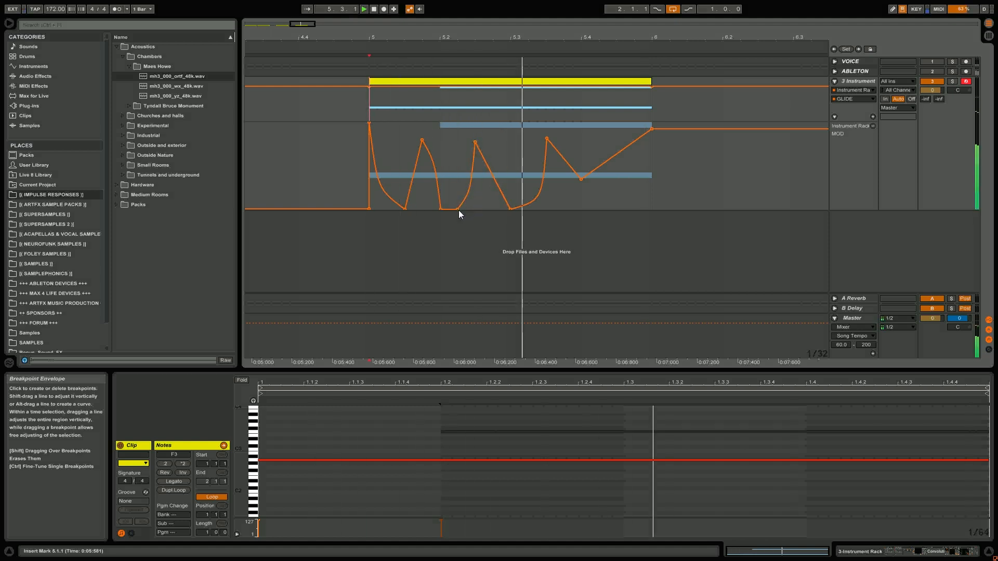
# - Remove the zero point at 5.2.2 and curve the MOD rise from 5.2 into the 5.2.3 peak
pyautogui.press('space')
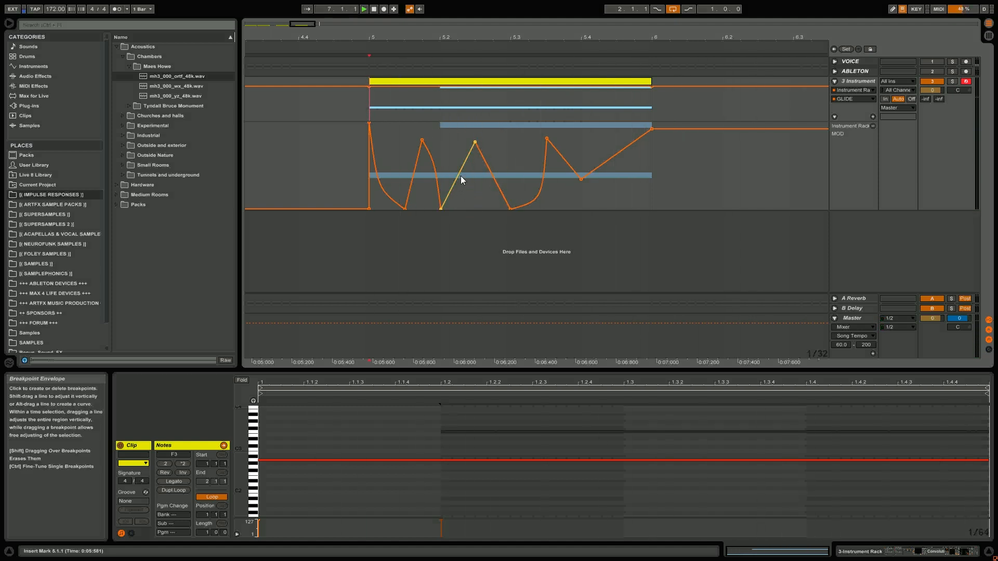
pyautogui.press('space')
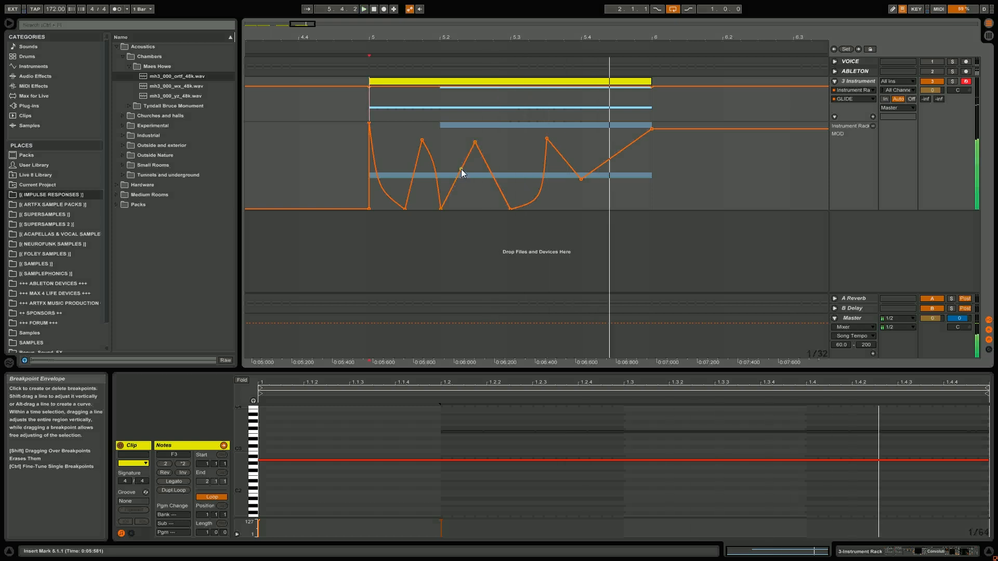
pyautogui.moveTo(461, 170); pyautogui.dragTo(470, 187)
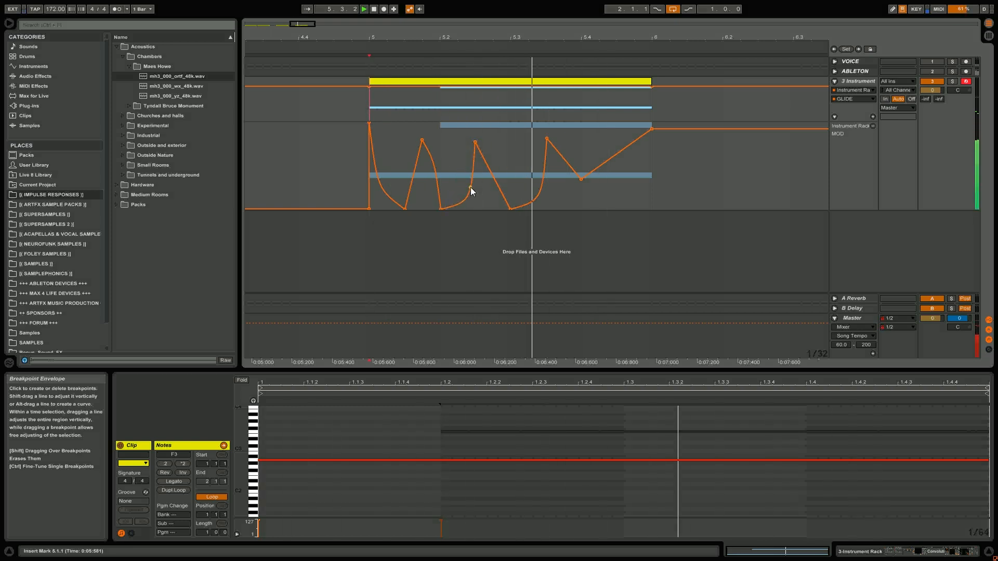
# - Curve the MOD fall from 5.2.3 into 5.3, lower the GLIDE level slightly across bar 5, and audition it
pyautogui.moveTo(485, 179); pyautogui.dragTo(507, 154)
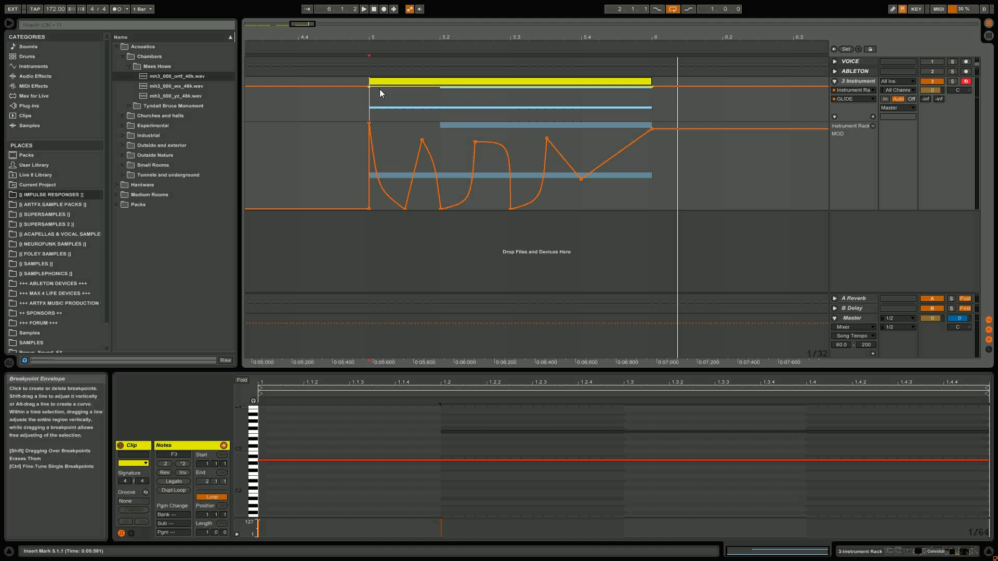
pyautogui.moveTo(379, 88); pyautogui.dragTo(379, 92)
pyautogui.press('space')
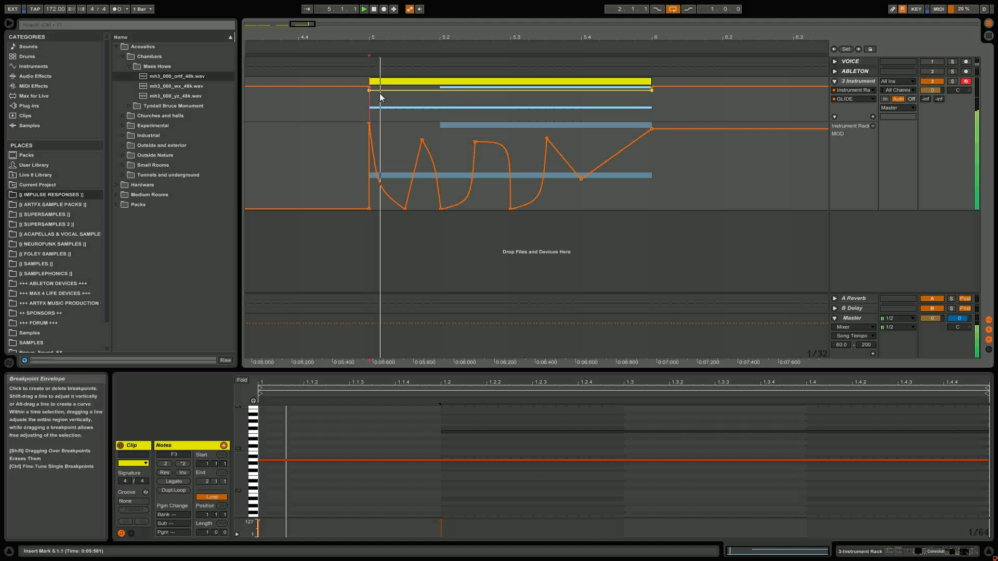
pyautogui.press('space')
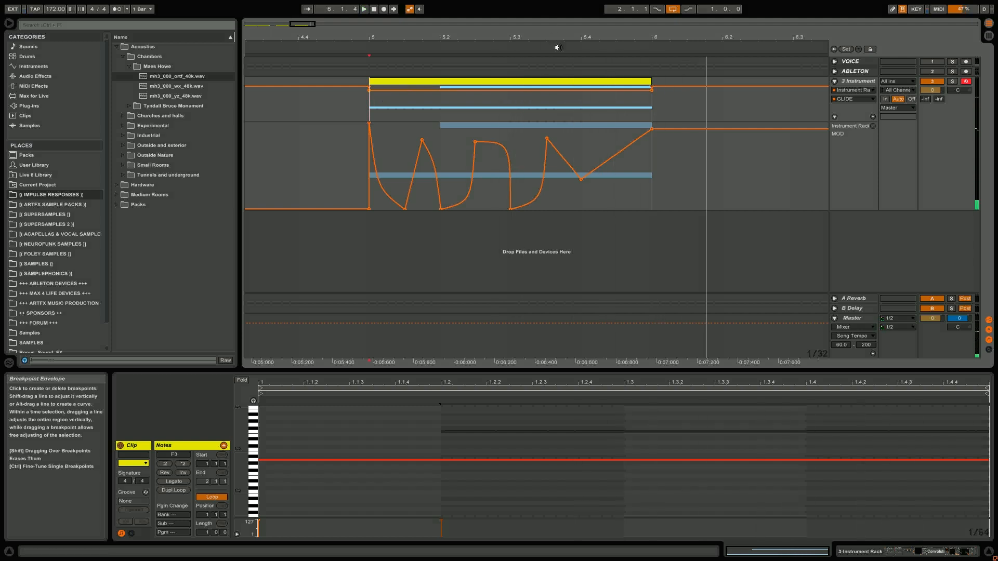
# - Duplicate the bass clip from bar 5, together with its automation, to 6.3.1
pyautogui.moveTo(587, 39); pyautogui.dragTo(467, 11)
pyautogui.click(456, 84)
pyautogui.moveTo(456, 88); pyautogui.dragTo(527, 86)
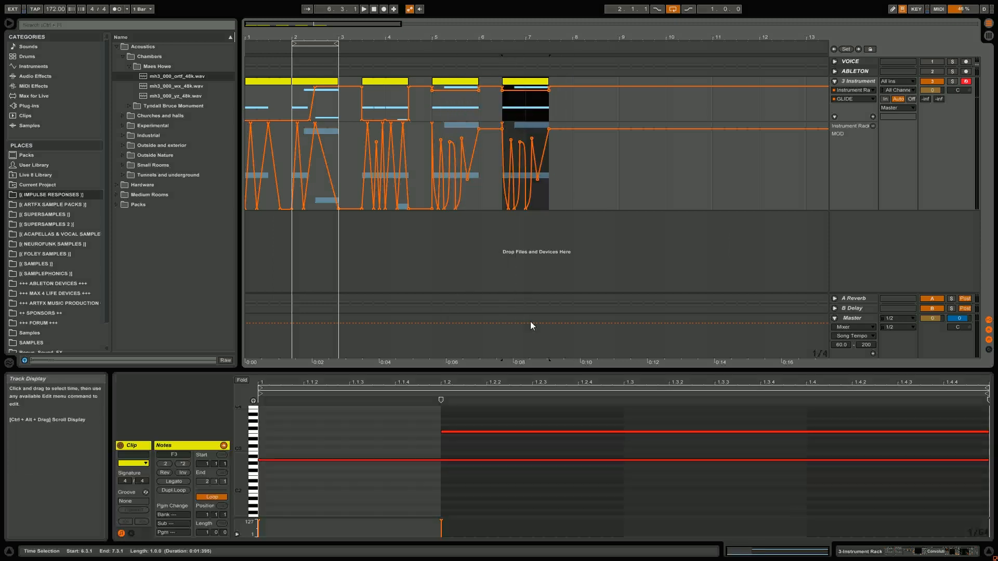
# - Swap the duplicate's pitches so the full-bar note is F3 and the note from 1.2 is A2, then audition it
pyautogui.click(454, 432)
pyautogui.moveTo(443, 433); pyautogui.dragTo(521, 469)
pyautogui.press('space')
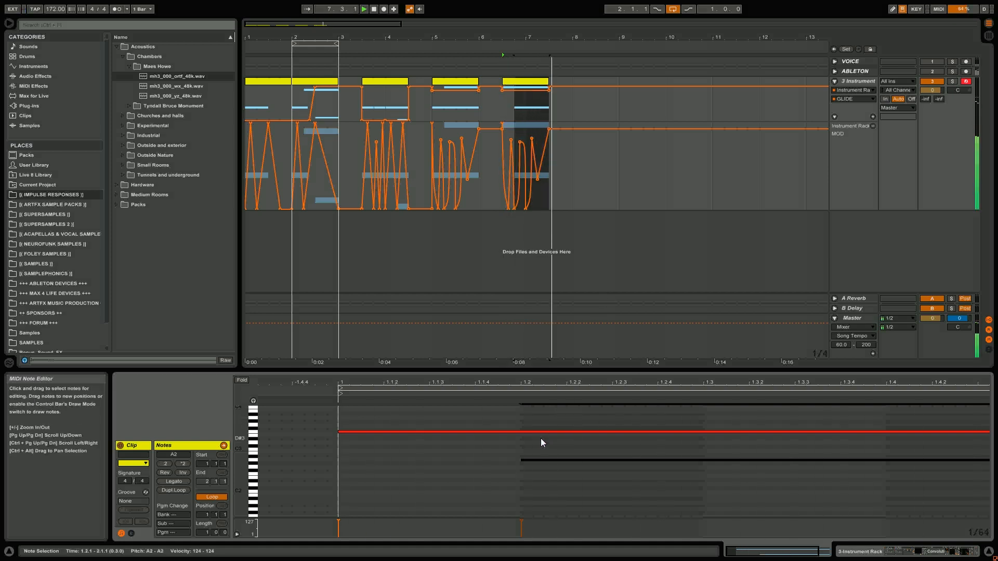
pyautogui.moveTo(420, 432)
pyautogui.mouseDown()
pyautogui.moveTo(420, 444)
pyautogui.moveTo(422, 432)
pyautogui.mouseUp()
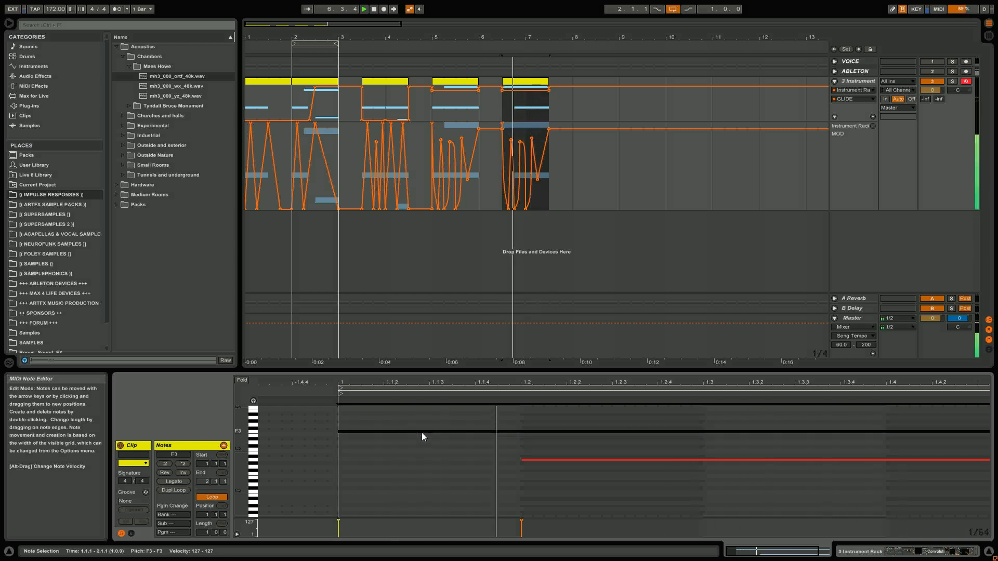
pyautogui.press('space')
# - Set an eight-bar loop from 1.1.1 and audition the clip sequence with the device chain displayed
pyautogui.click(856, 552)
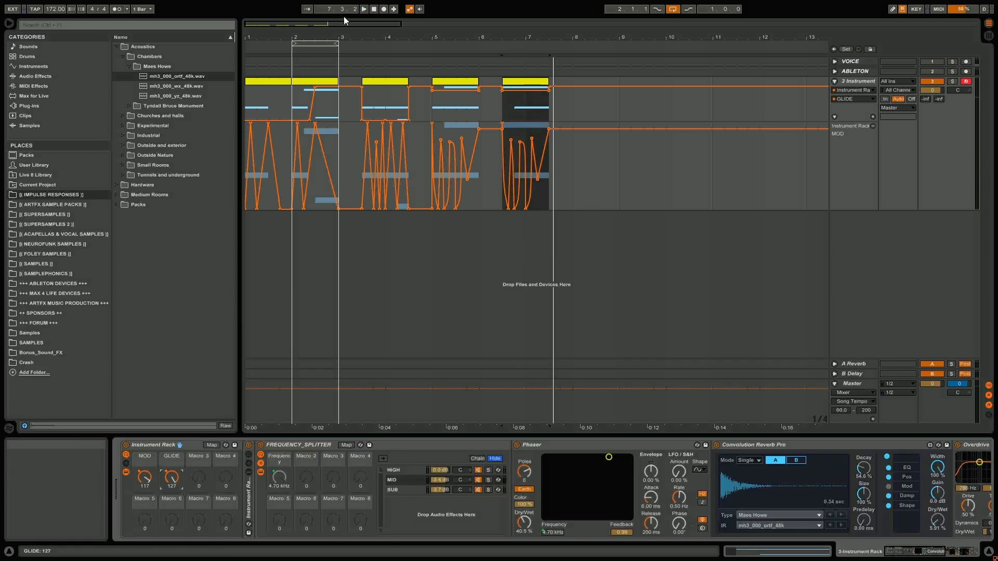
pyautogui.moveTo(324, 32); pyautogui.dragTo(399, 43)
pyautogui.press('space')
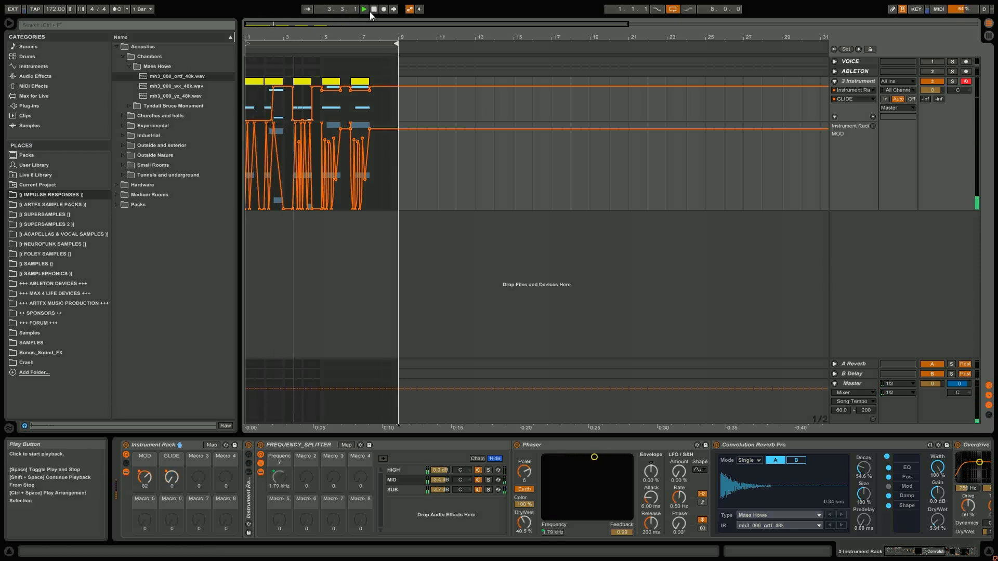
pyautogui.press('space')
# - Insert an empty one-bar MIDI clip at 8.1.1 on the instrument track and open its notes for editing
pyautogui.moveTo(399, 38)
pyautogui.mouseDown()
pyautogui.moveTo(399, 93)
pyautogui.moveTo(400, 52)
pyautogui.mouseUp()
pyautogui.moveTo(422, 184); pyautogui.dragTo(442, 185)
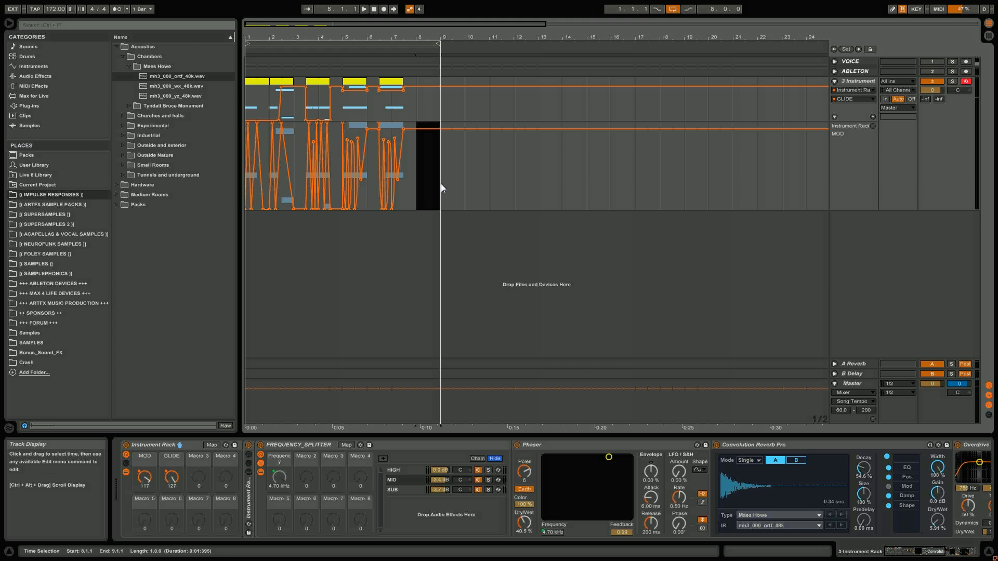
pyautogui.moveTo(421, 108); pyautogui.dragTo(441, 106)
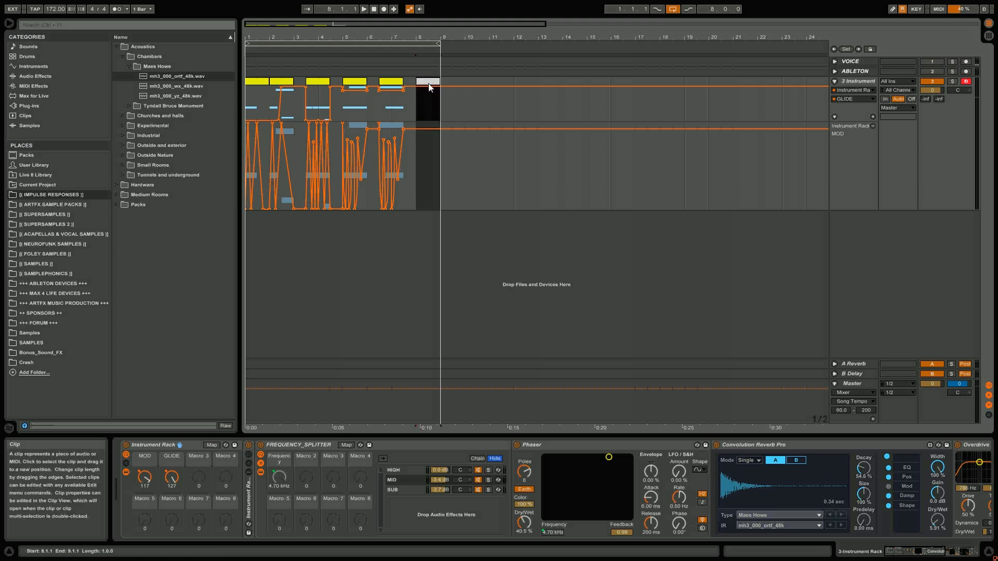
pyautogui.doubleClick(434, 110)
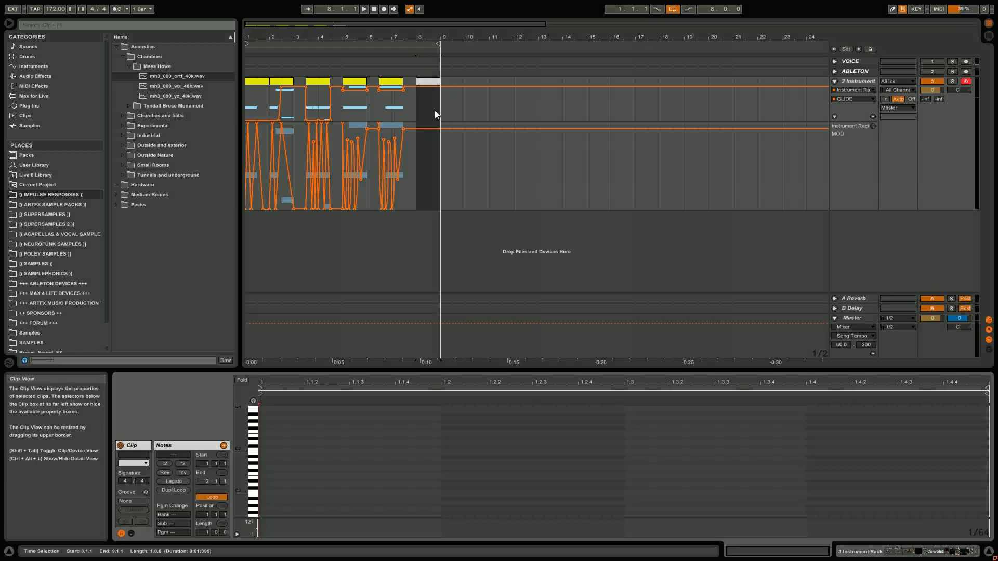
# - Fill the new clip with four descending one-beat notes from C3 down to F2 and audition it
pyautogui.doubleClick(263, 450)
pyautogui.moveTo(264, 450); pyautogui.dragTo(409, 433)
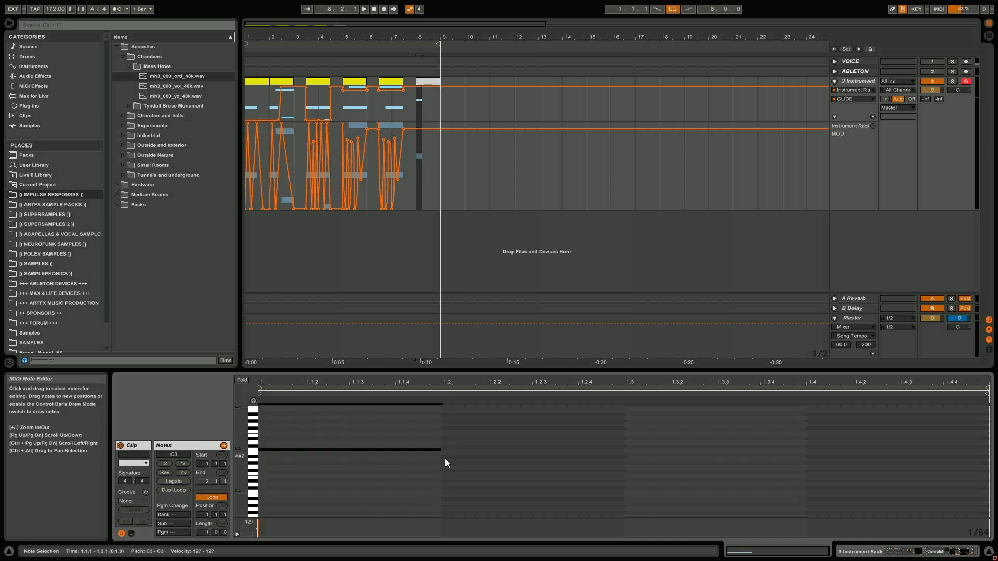
pyautogui.doubleClick(445, 460)
pyautogui.moveTo(444, 461); pyautogui.dragTo(975, 468)
pyautogui.doubleClick(628, 467)
pyautogui.doubleClick(810, 473)
pyautogui.click(983, 468)
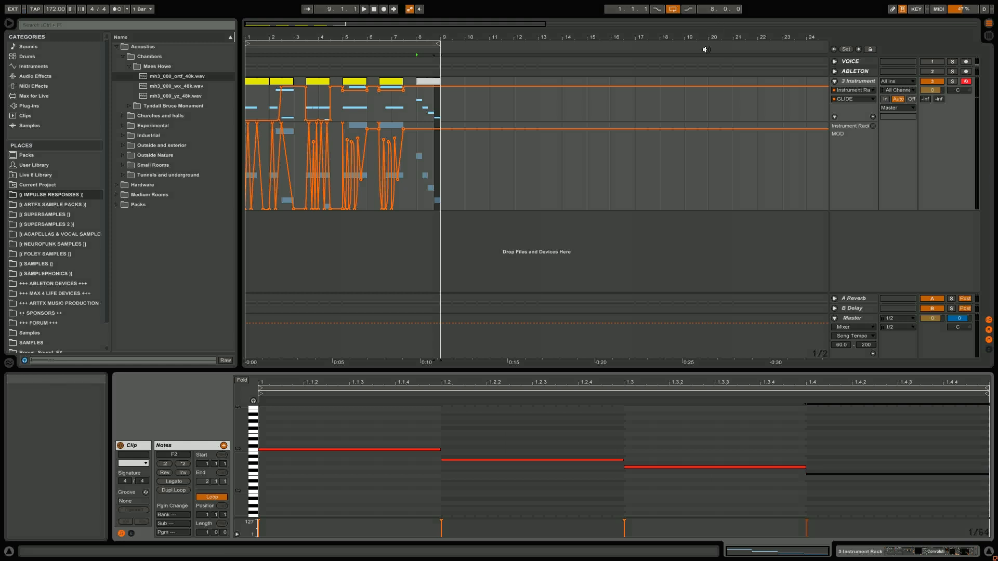
pyautogui.click(420, 111)
pyautogui.press('space')
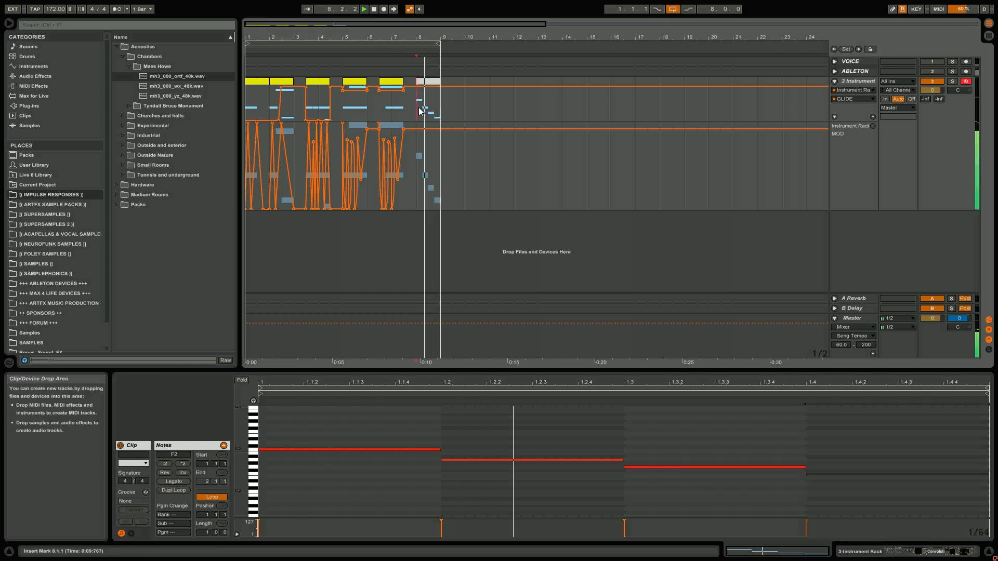
pyautogui.press('space')
# - Shape the MOD automation as a straight fall to zero from 8.1 to 8.2 and audition it
pyautogui.moveTo(416, 151); pyautogui.dragTo(426, 156)
pyautogui.moveTo(431, 33); pyautogui.dragTo(445, 96)
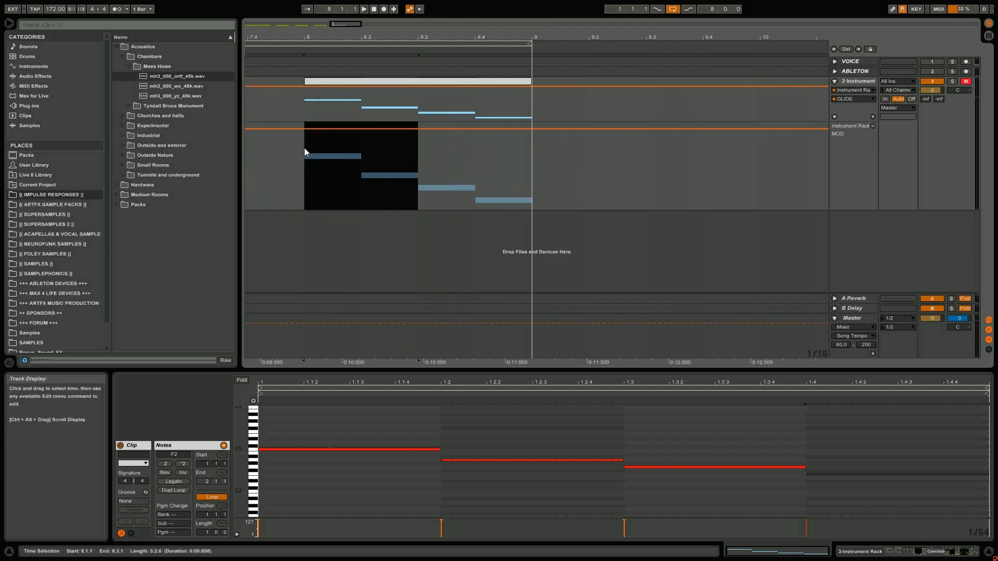
pyautogui.moveTo(310, 143); pyautogui.dragTo(361, 142)
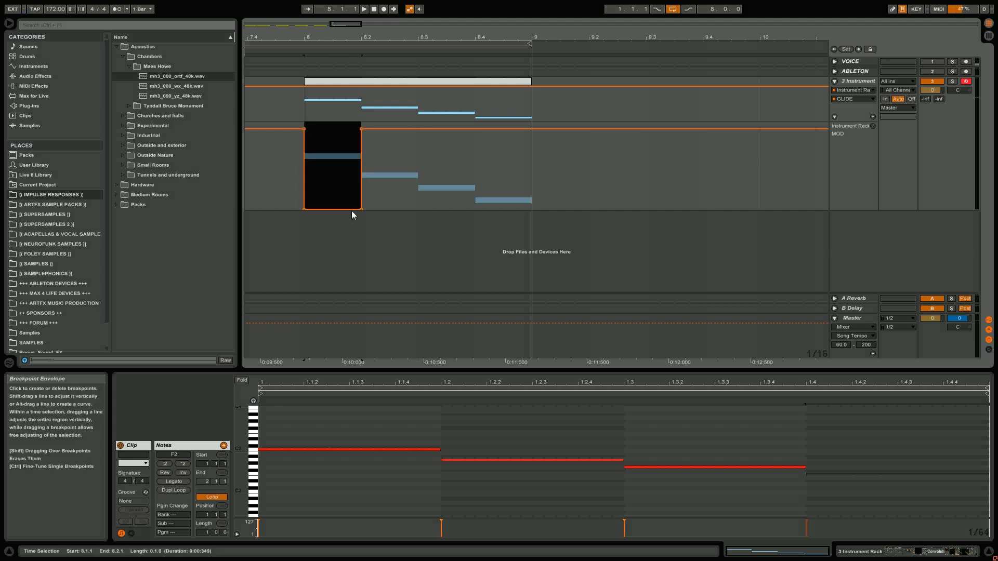
pyautogui.click(304, 208)
pyautogui.click(301, 161)
pyautogui.press('space')
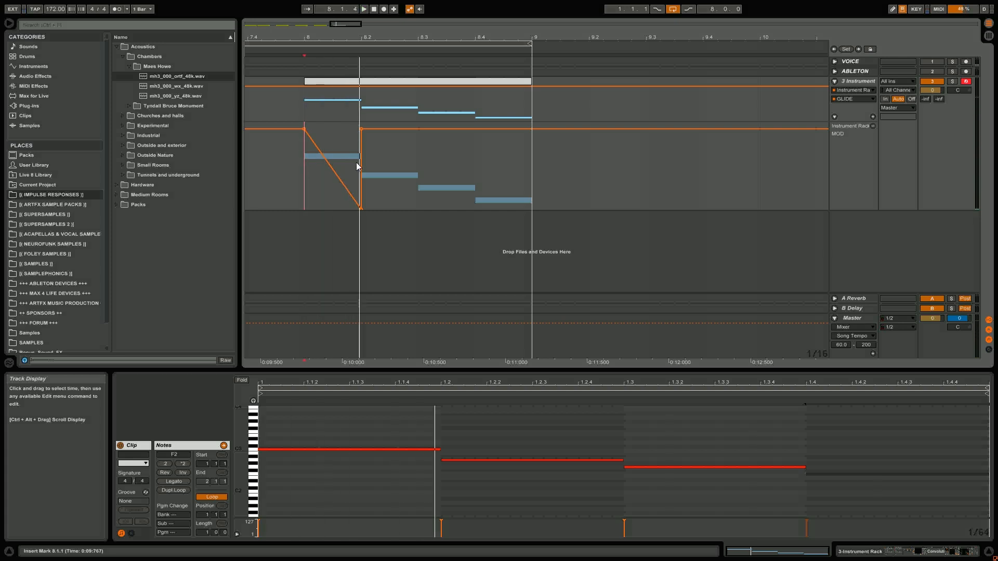
pyautogui.press('space')
# - Duplicate the one-beat MOD ramp three times to fill bar 8 and audition the bar
pyautogui.moveTo(305, 167); pyautogui.dragTo(356, 177)
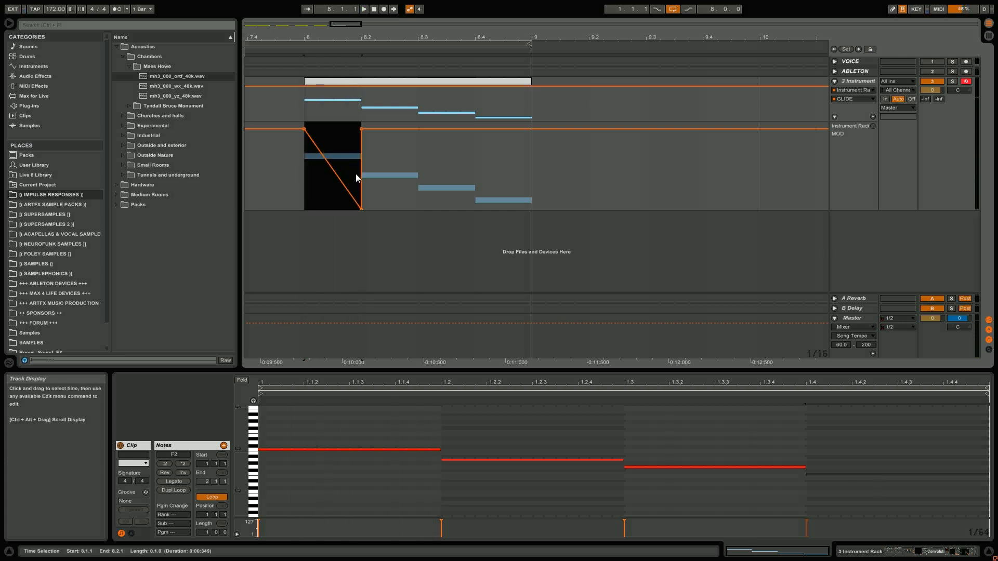
pyautogui.hotkey('ctrl', 'd')
pyautogui.hotkey('ctrl', 'd')
pyautogui.hotkey('ctrl', 'd')
pyautogui.click(304, 167)
pyautogui.press('space')
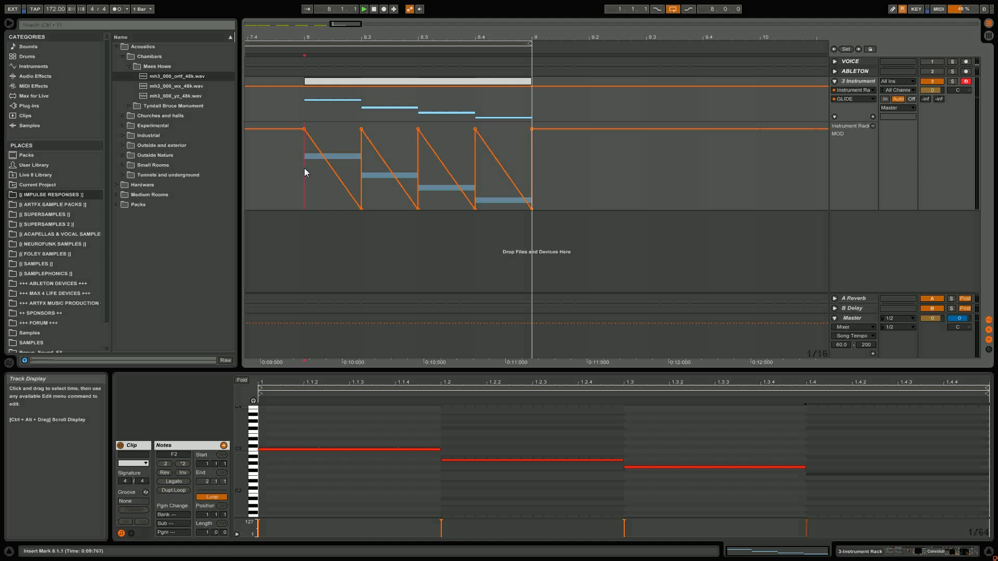
pyautogui.press('space')
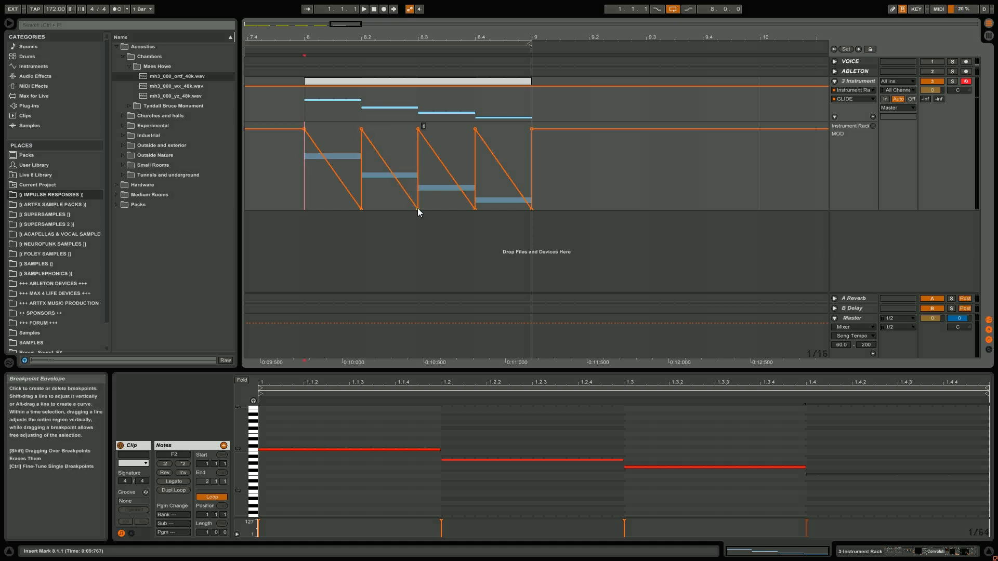
# - Move the MOD low point from 8.3 to 8.2.3, adding a peak after it and a new zero point at 8.3
pyautogui.moveTo(418, 209); pyautogui.dragTo(389, 209)
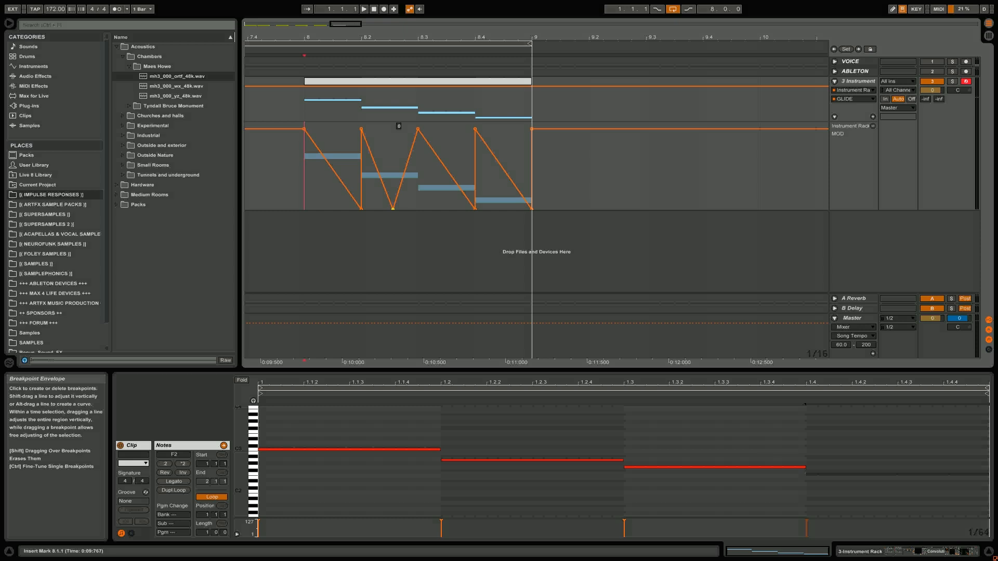
pyautogui.press('space')
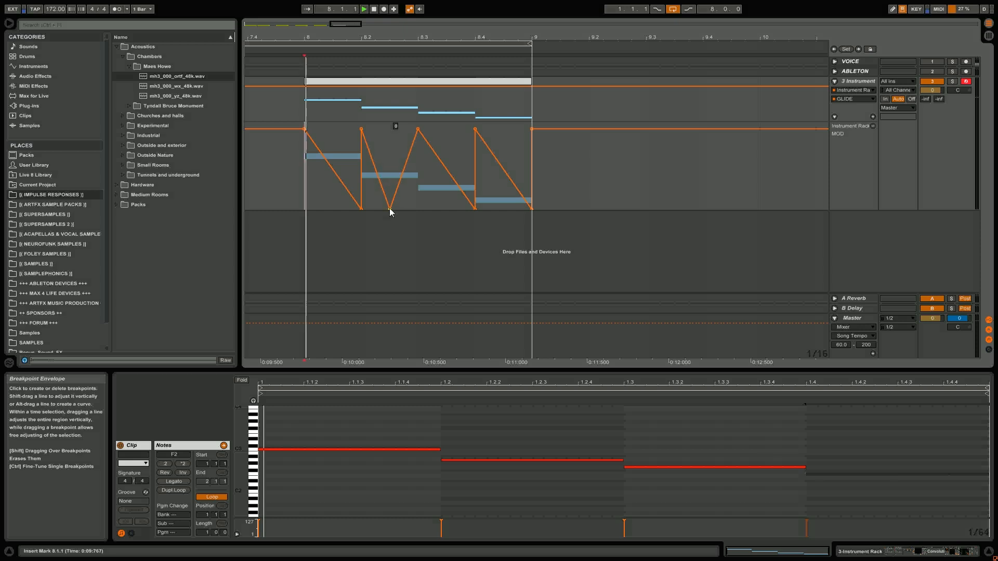
pyautogui.press('space')
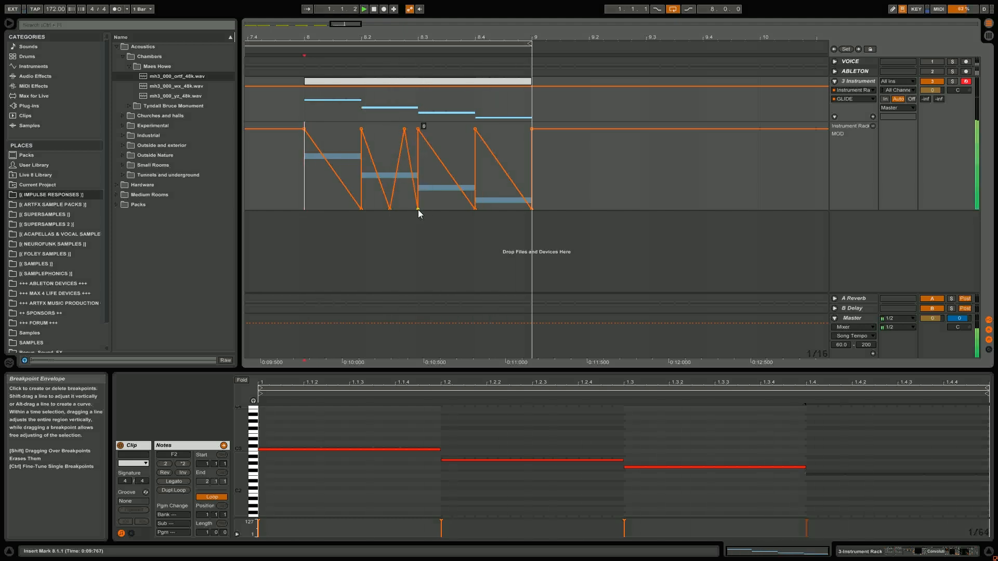
pyautogui.press('space')
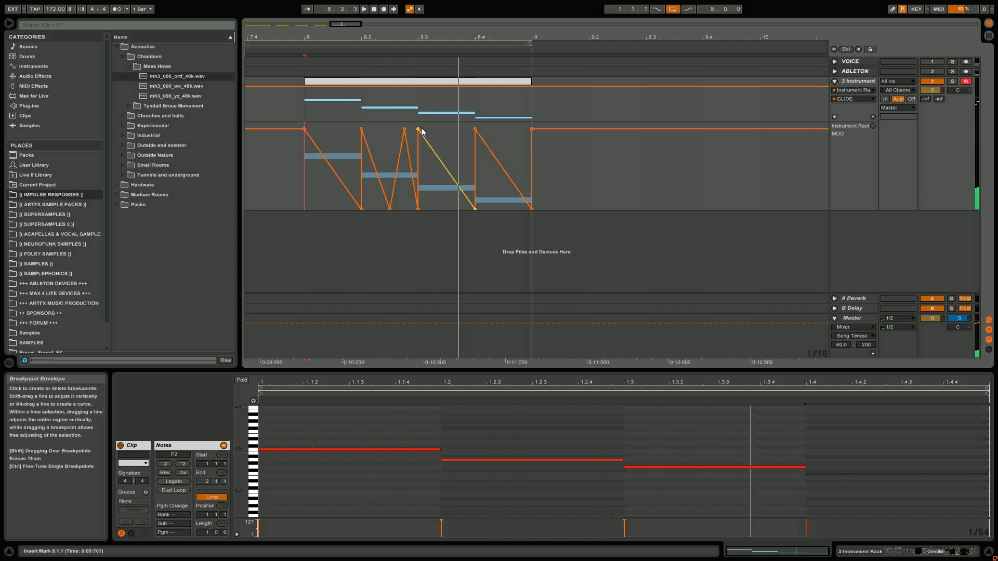
# - Try the MOD peak from 8.3 at 8.3.3 with a value of 80
pyautogui.moveTo(417, 129); pyautogui.dragTo(450, 122)
pyautogui.press('space')
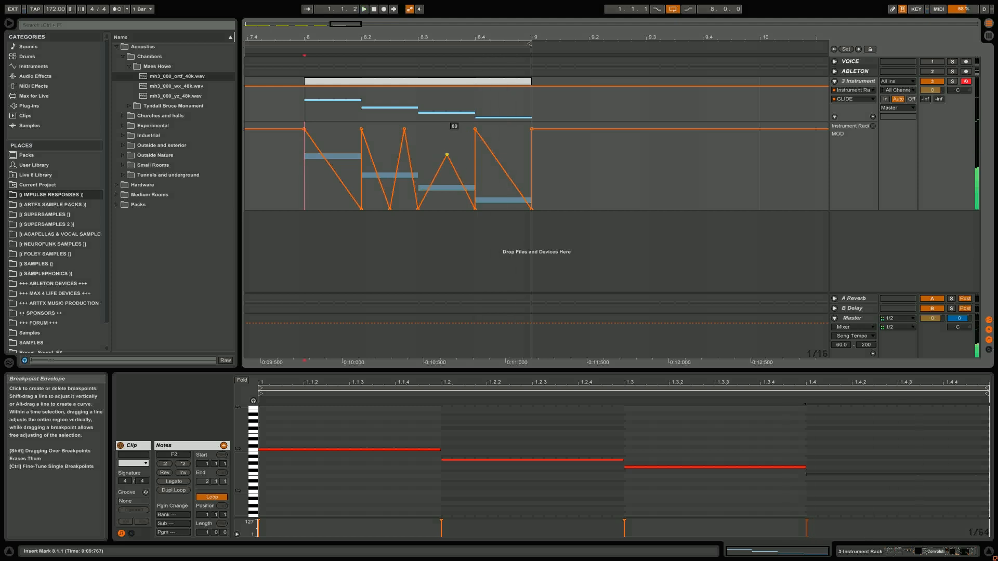
pyautogui.press('space')
# - Move the MOD peak between 8.2.3 and 8.3 back to 8.2.3 at maximum height and audition the bar
pyautogui.moveTo(418, 135); pyautogui.dragTo(387, 114)
pyautogui.press('space')
pyautogui.press('space')
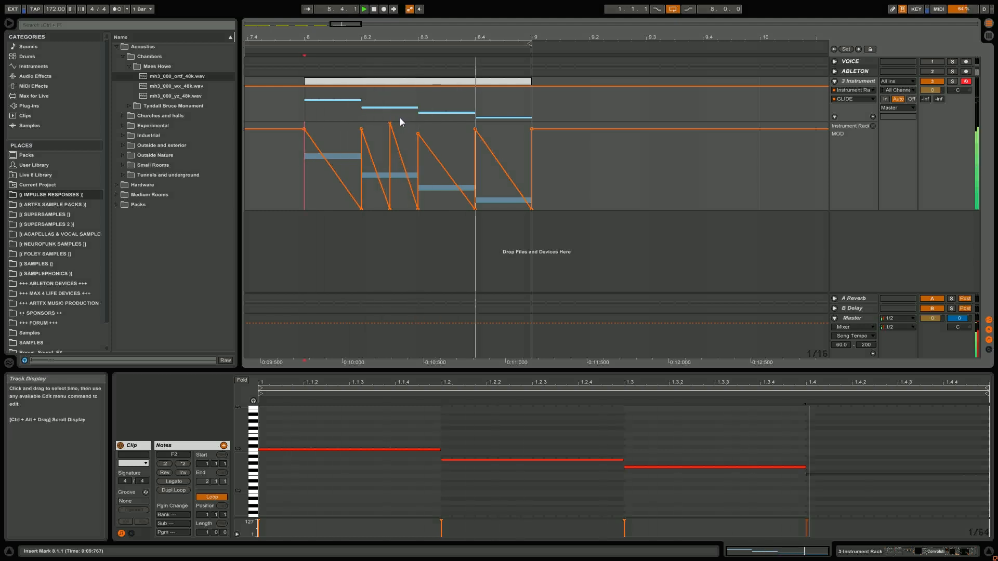
# - Insert a one-bar MIDI clip at 9.3.1, fill it with a single full-length D3 note, and audition it
pyautogui.moveTo(508, 37); pyautogui.dragTo(391, 35)
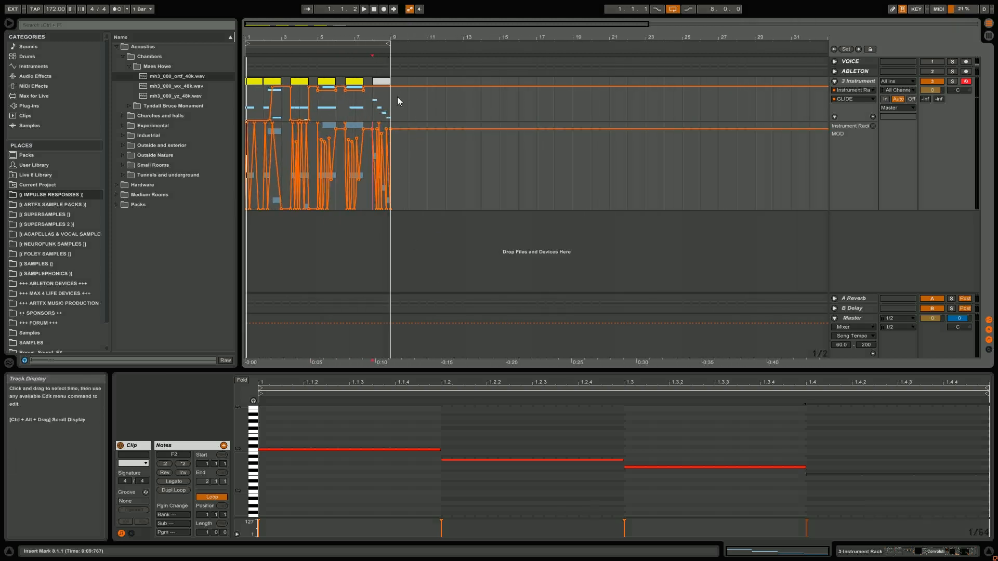
pyautogui.moveTo(399, 100); pyautogui.dragTo(415, 105)
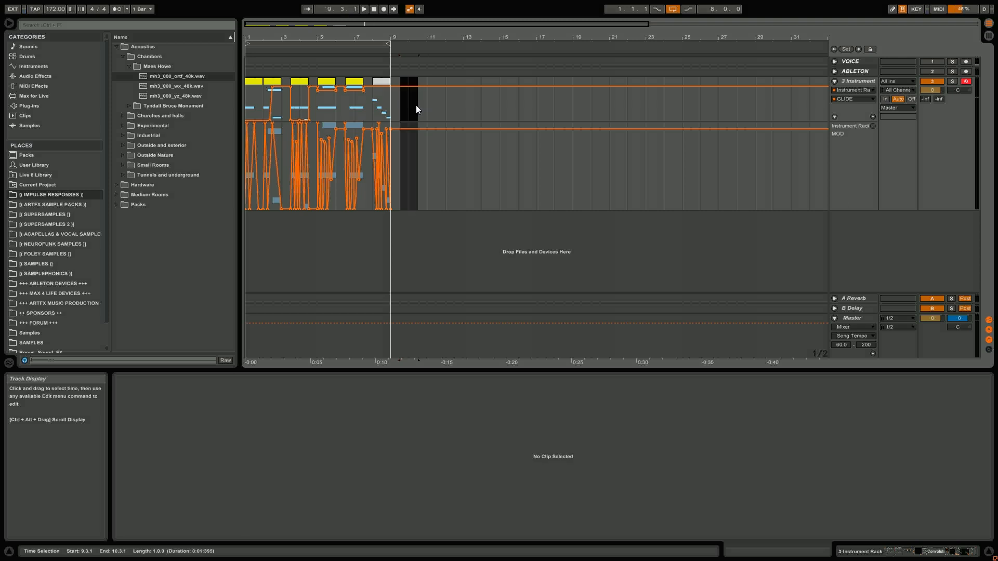
pyautogui.hotkey('ctrl', 'shift', 'm')
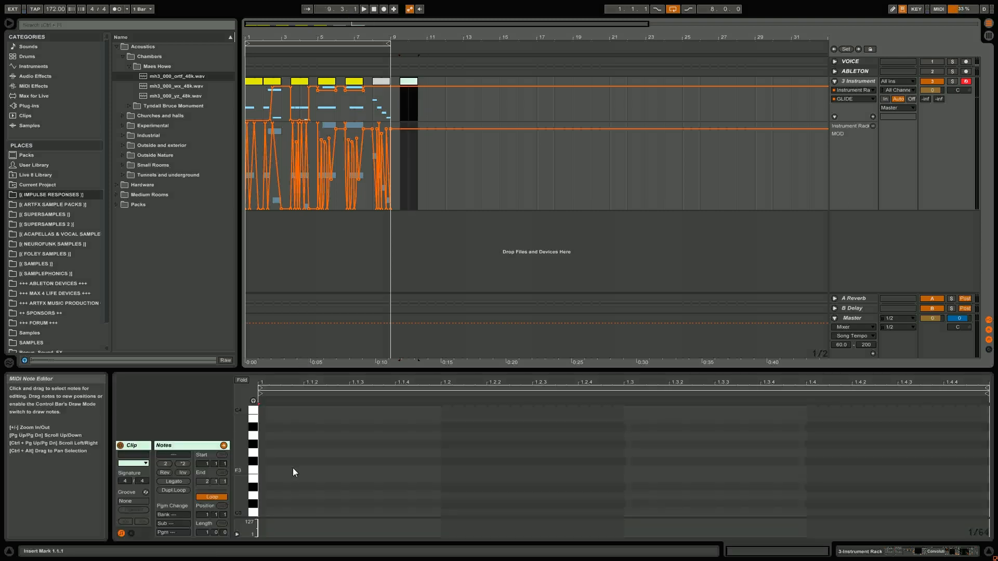
pyautogui.click(260, 497)
pyautogui.moveTo(260, 495); pyautogui.dragTo(955, 495)
pyautogui.moveTo(986, 426); pyautogui.dragTo(984, 426)
pyautogui.press('space')
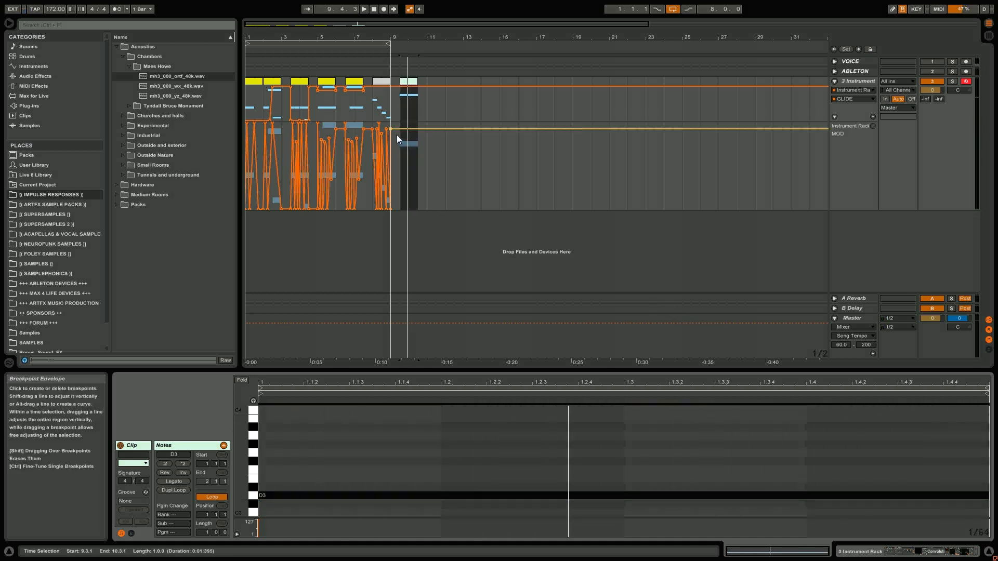
# - Shape the MOD automation as a straight fall from 9.3 to zero at 10.3 and audition the clip
pyautogui.moveTo(401, 130); pyautogui.dragTo(403, 208)
pyautogui.click(401, 208)
pyautogui.press('space')
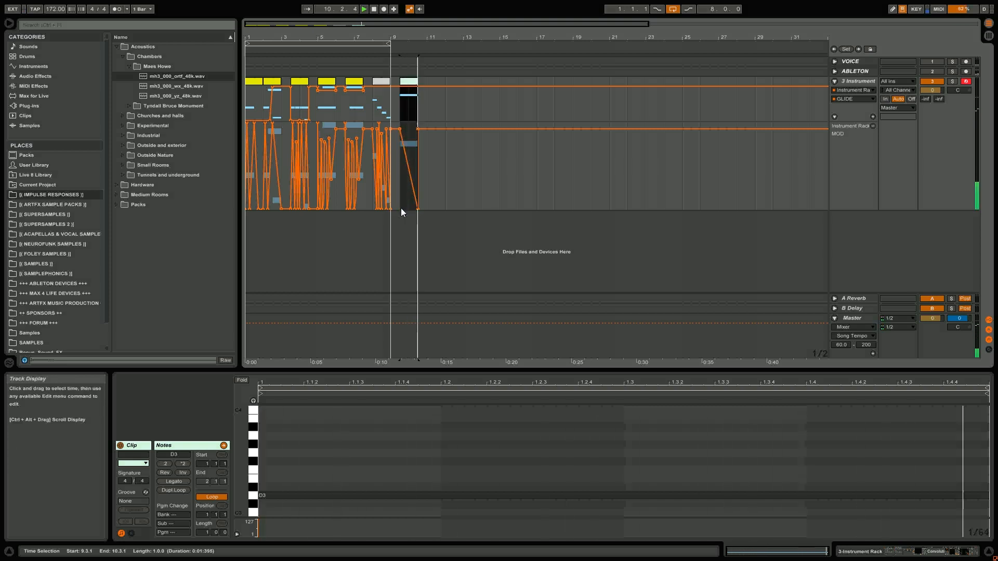
# - Add a G2 note from 1.2 to the end of the D3 clip and audition it
pyautogui.moveTo(400, 37); pyautogui.dragTo(400, 83)
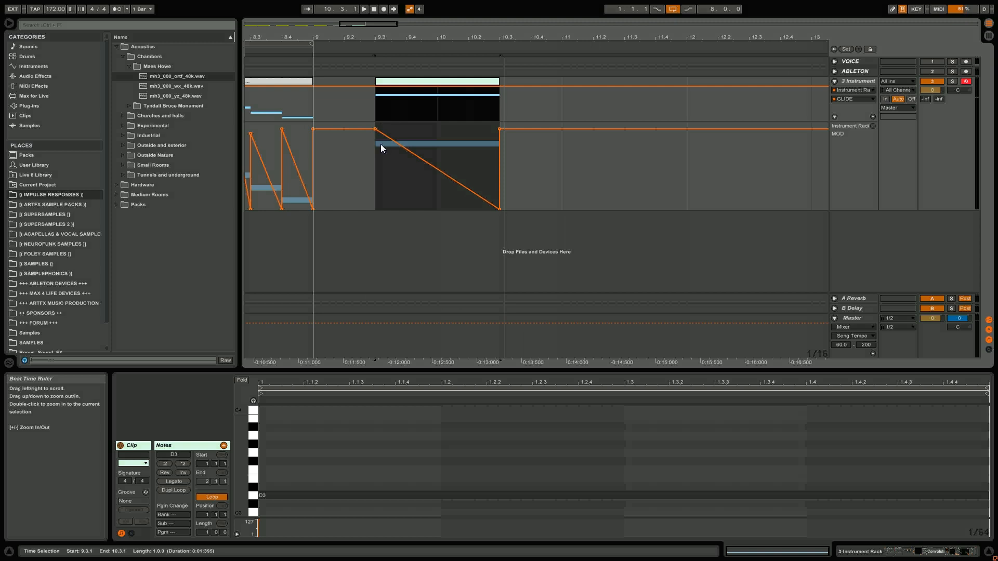
pyautogui.doubleClick(457, 82)
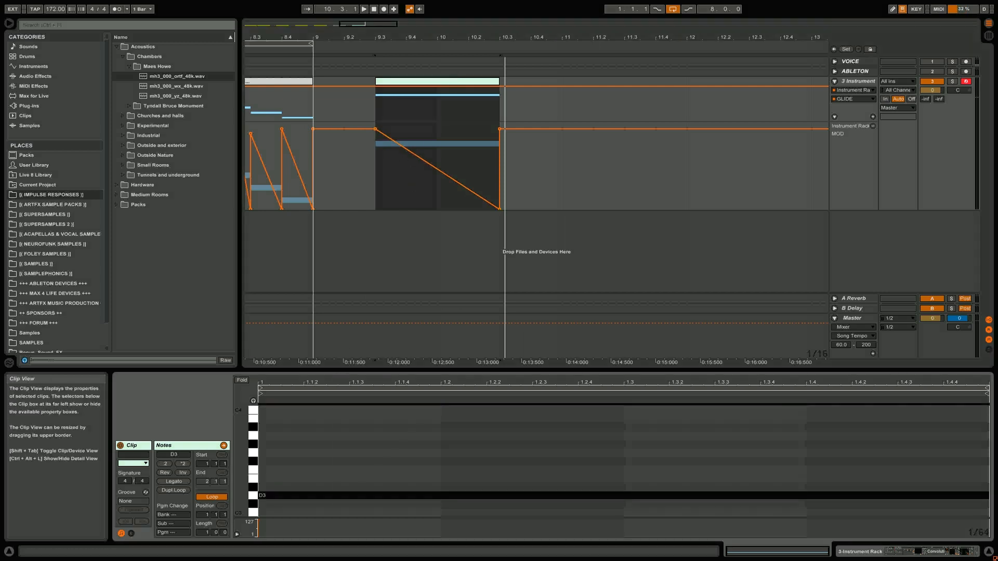
pyautogui.moveTo(240, 457); pyautogui.dragTo(220, 420)
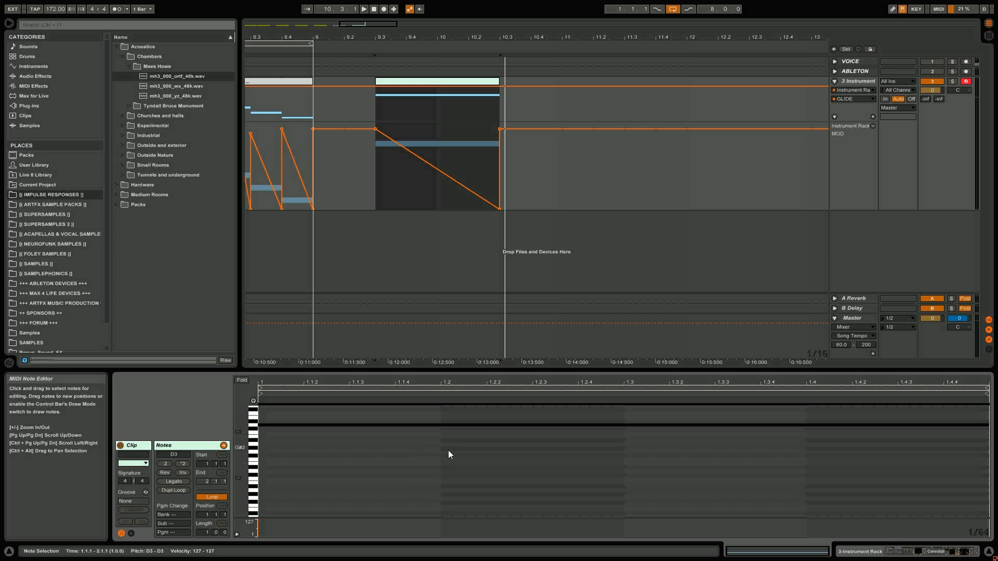
pyautogui.moveTo(449, 453)
pyautogui.mouseDown()
pyautogui.moveTo(455, 439)
pyautogui.moveTo(985, 426)
pyautogui.mouseUp()
pyautogui.press('space')
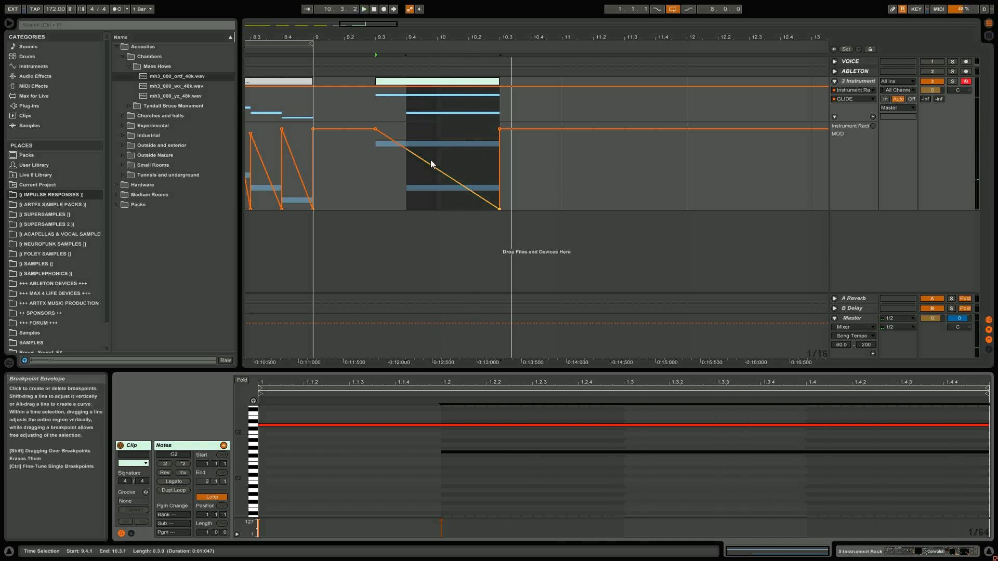
# - Shorten the two-note clip at 9.3 so it ends at 10.1 and audition it
pyautogui.moveTo(499, 82); pyautogui.dragTo(438, 84)
pyautogui.press('space')
pyautogui.press('space')
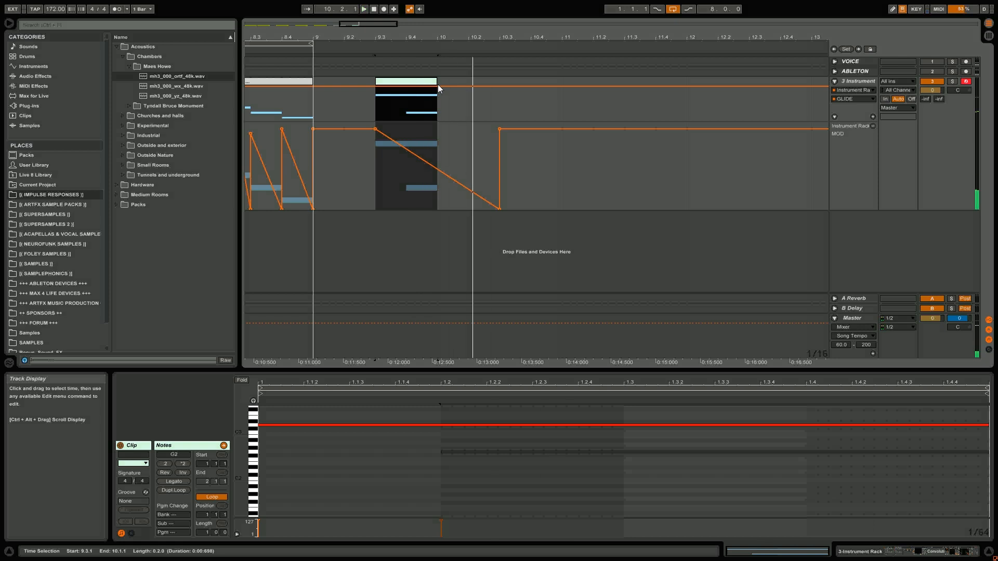
# - Copy the shortened clip to 10.3, retune its D3 note to A2 and its G2 note to E4, auditioning the result
pyautogui.moveTo(410, 42); pyautogui.dragTo(411, 26)
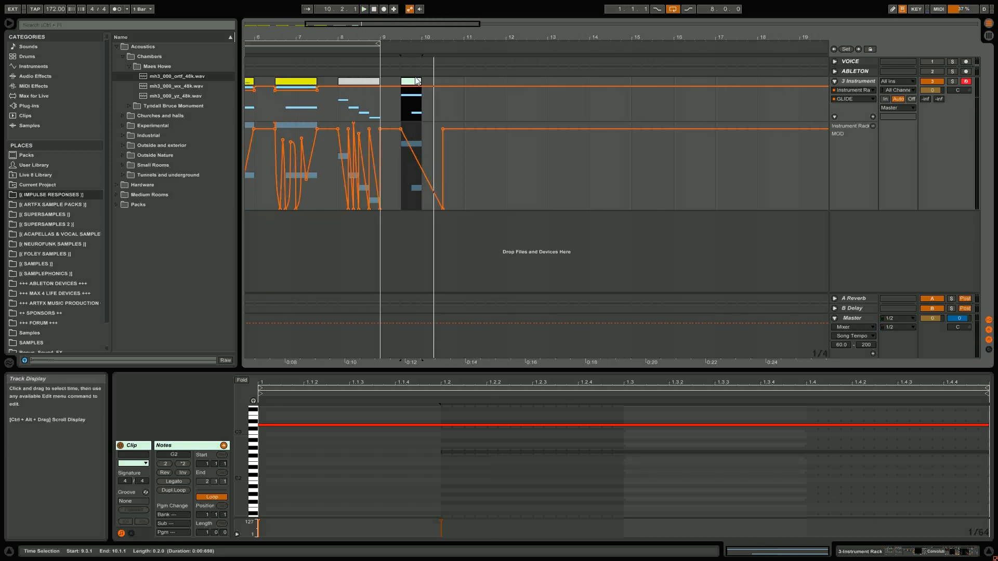
pyautogui.moveTo(408, 86); pyautogui.dragTo(454, 85)
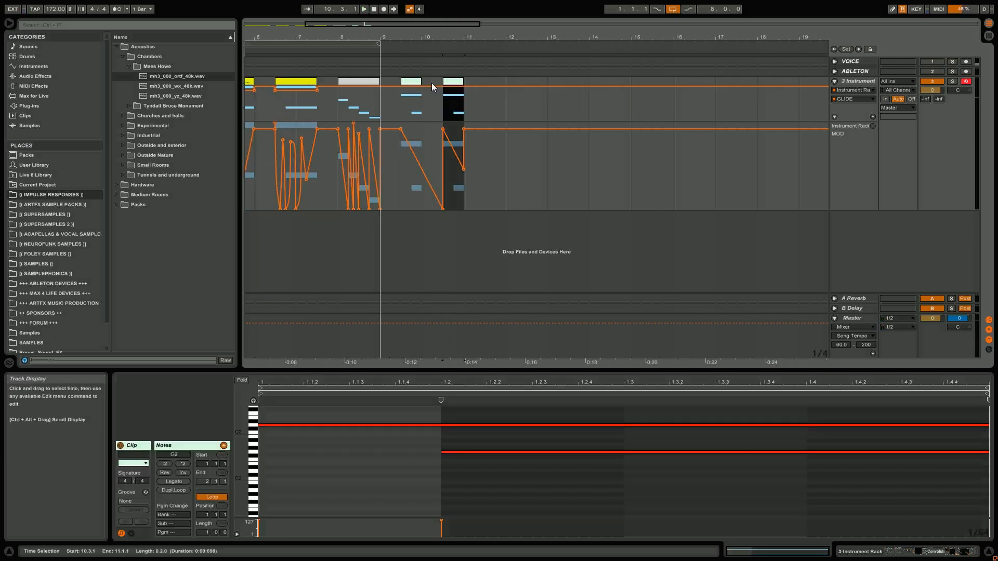
pyautogui.moveTo(288, 425); pyautogui.dragTo(327, 444)
pyautogui.press('space')
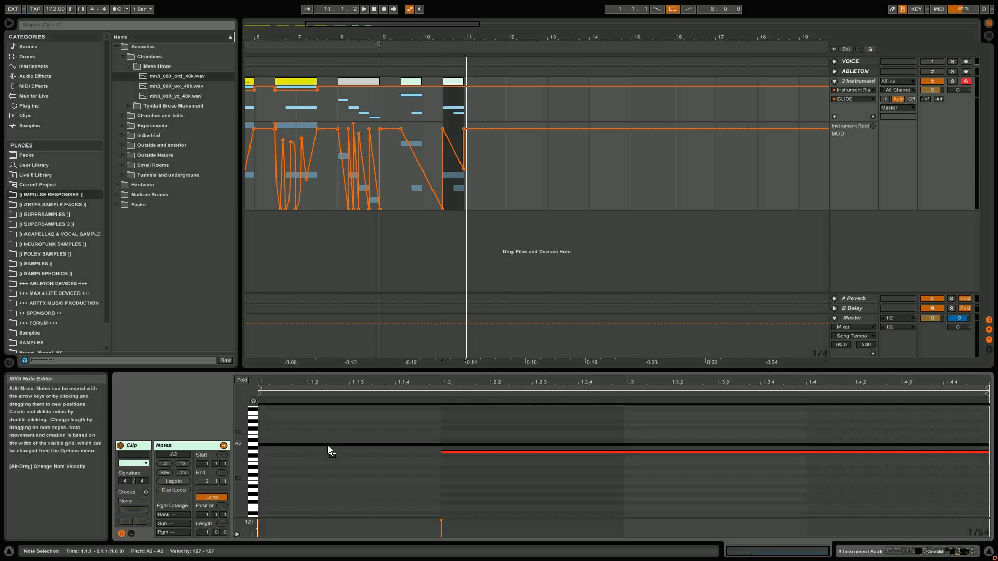
pyautogui.moveTo(453, 454)
pyautogui.mouseDown()
pyautogui.moveTo(453, 470)
pyautogui.moveTo(448, 413)
pyautogui.moveTo(447, 483)
pyautogui.moveTo(444, 444)
pyautogui.mouseUp()
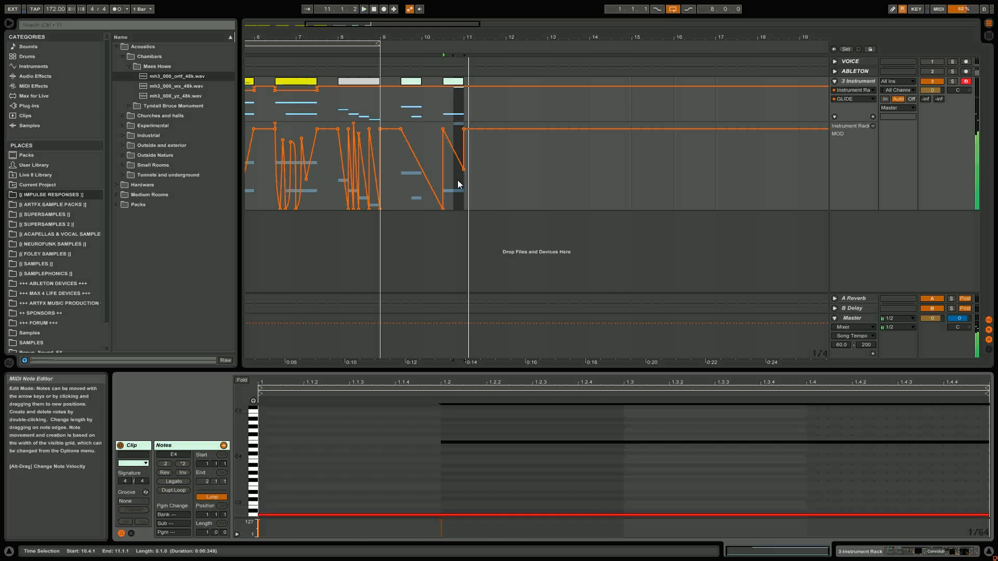
# - Lower the GLIDE automation across the clip from 10.3 to 11.1 and audition it
pyautogui.moveTo(445, 97); pyautogui.dragTo(457, 97)
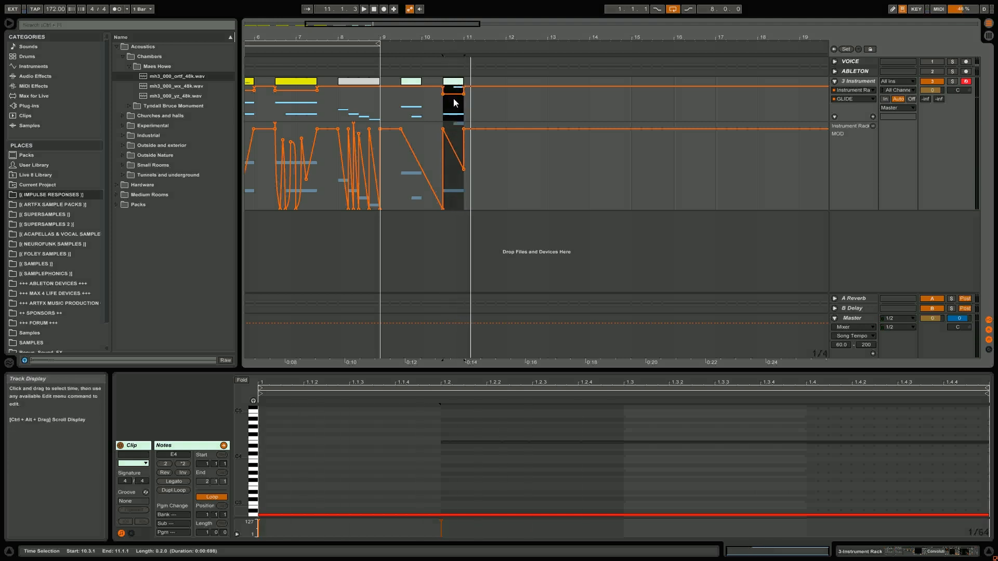
pyautogui.moveTo(456, 96); pyautogui.dragTo(456, 107)
pyautogui.press('space')
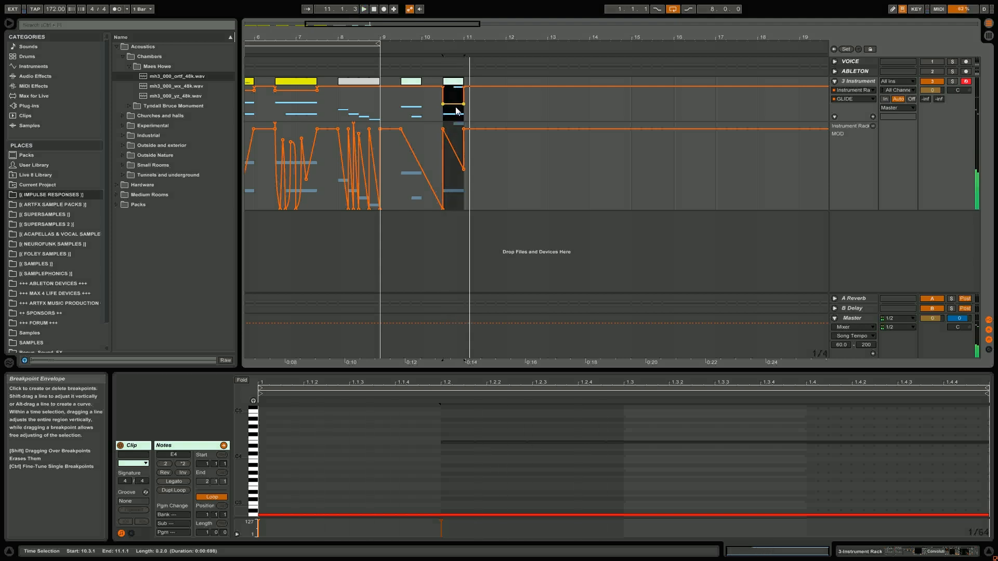
pyautogui.press('space')
pyautogui.press('space')
pyautogui.press('space')
# - Move the E4 note to G3 spanning 1.1.3 to 1.2, drop the clip's GLIDE automation to its minimum, and audition
pyautogui.moveTo(448, 441); pyautogui.dragTo(338, 472)
pyautogui.moveTo(447, 441); pyautogui.dragTo(361, 477)
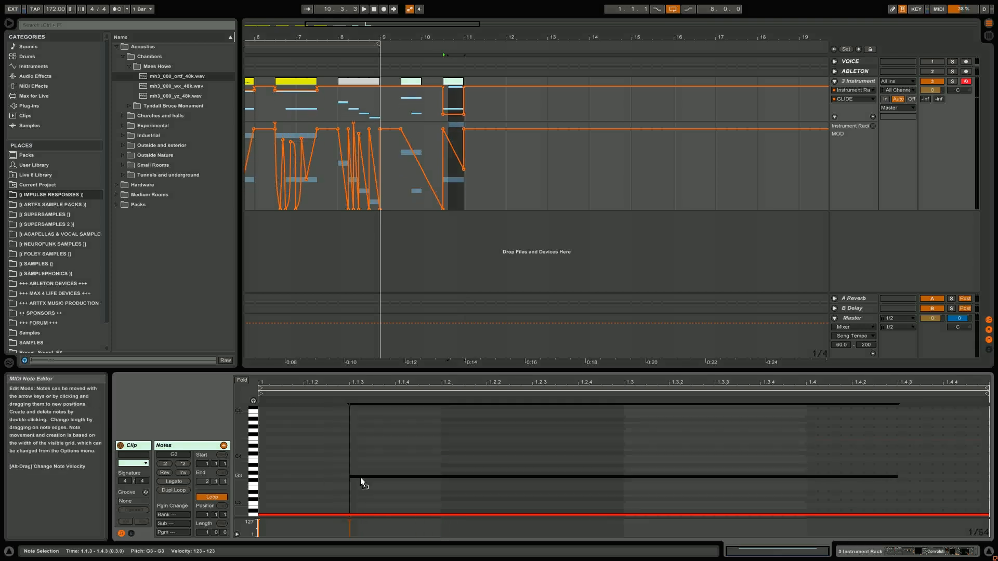
pyautogui.moveTo(897, 476); pyautogui.dragTo(441, 476)
pyautogui.press('space')
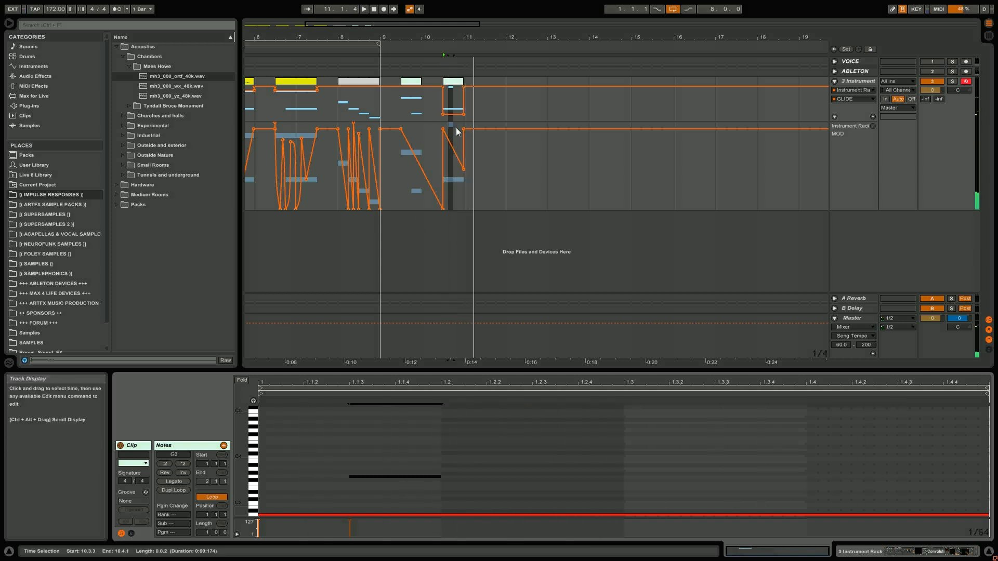
pyautogui.moveTo(454, 112); pyautogui.dragTo(453, 119)
pyautogui.press('space')
# - Lower the short G3 note to D3, trim the A2 note to end at 1.3, and audition the clip
pyautogui.moveTo(373, 476)
pyautogui.mouseDown()
pyautogui.moveTo(373, 503)
pyautogui.moveTo(375, 496)
pyautogui.mouseUp()
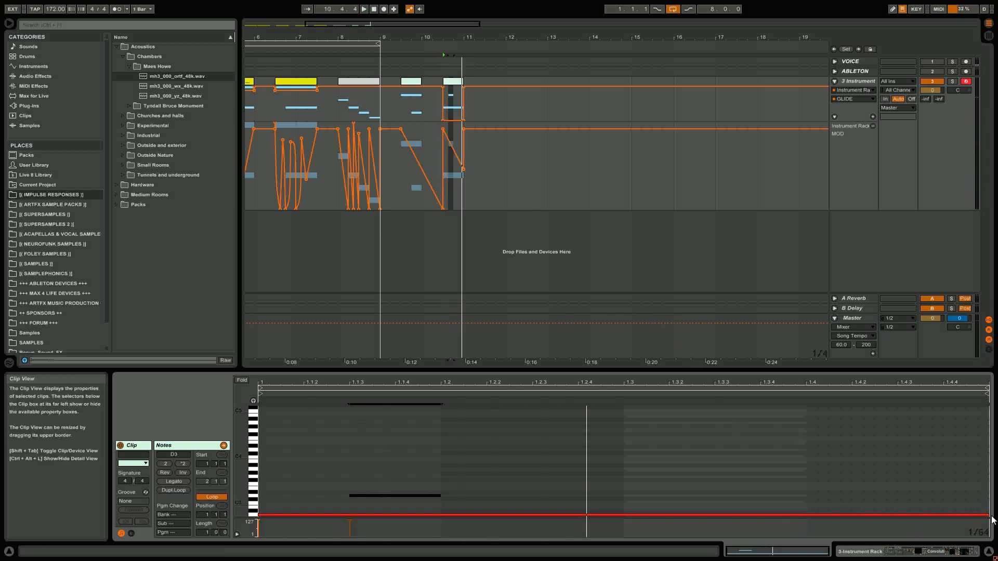
pyautogui.moveTo(988, 515); pyautogui.dragTo(683, 505)
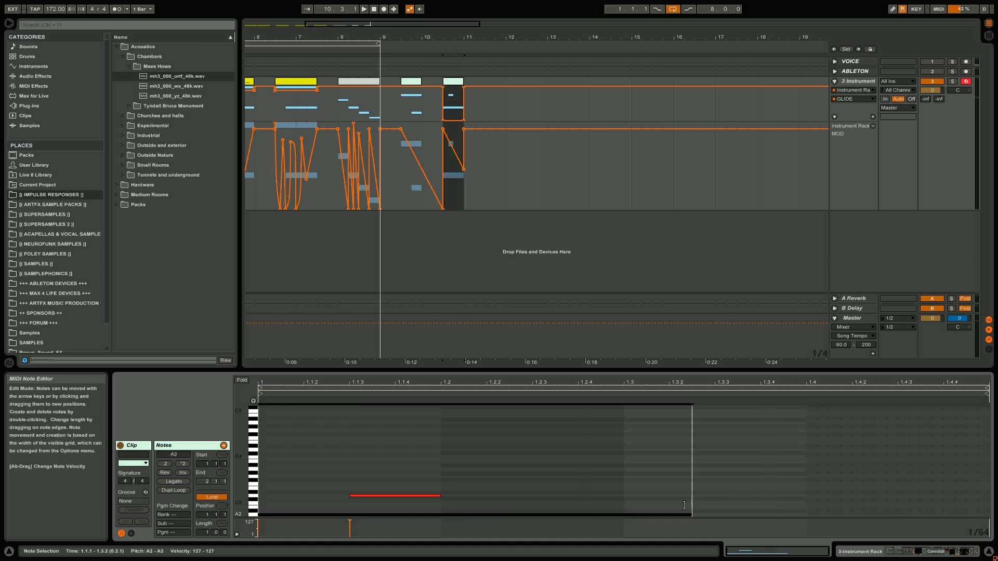
pyautogui.press('space')
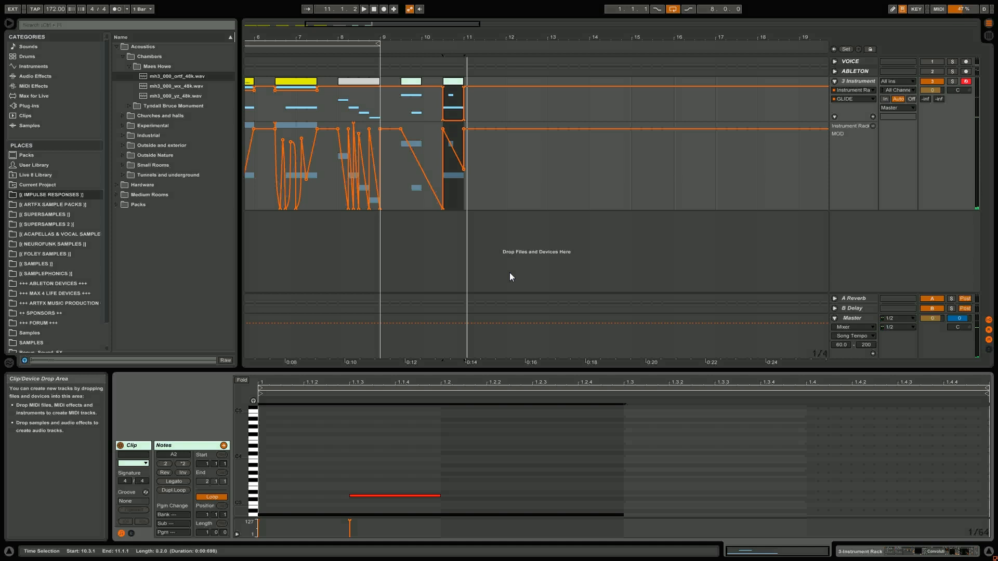
# - Try the A2 note ending at 1.2.3, audition it, and extend the note back to 1.3
pyautogui.moveTo(625, 515); pyautogui.dragTo(553, 513)
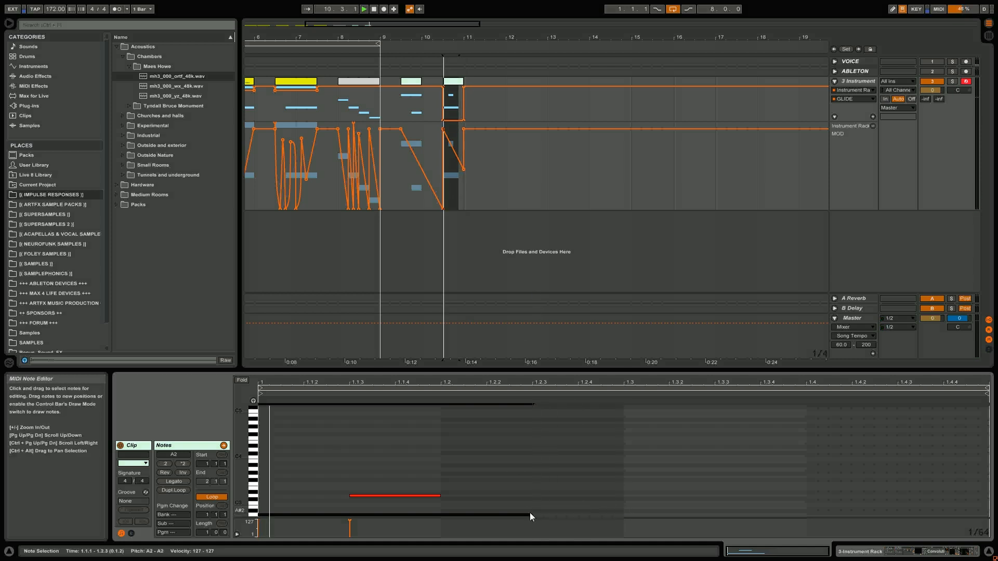
pyautogui.press('space')
pyautogui.press('space')
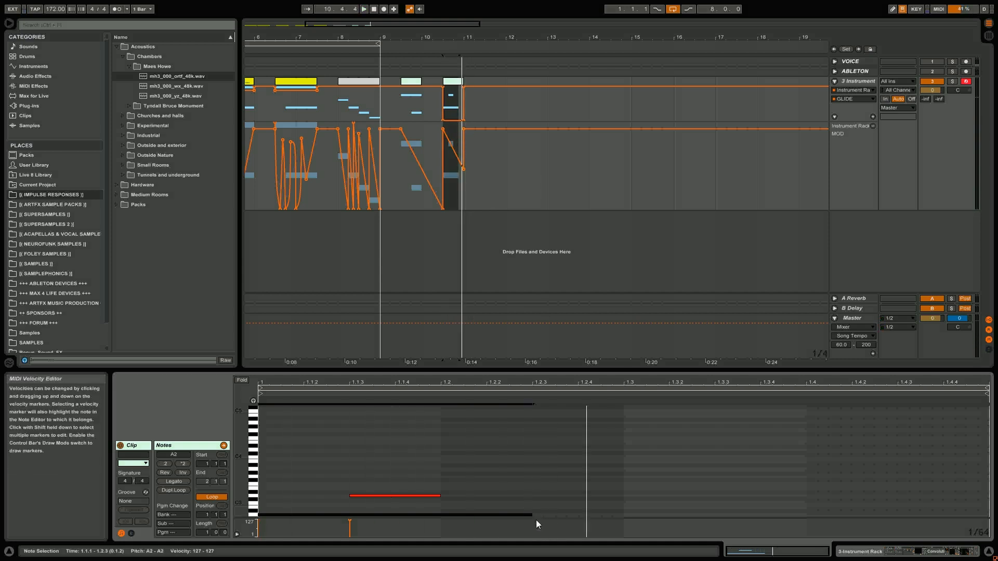
pyautogui.moveTo(530, 515); pyautogui.dragTo(621, 513)
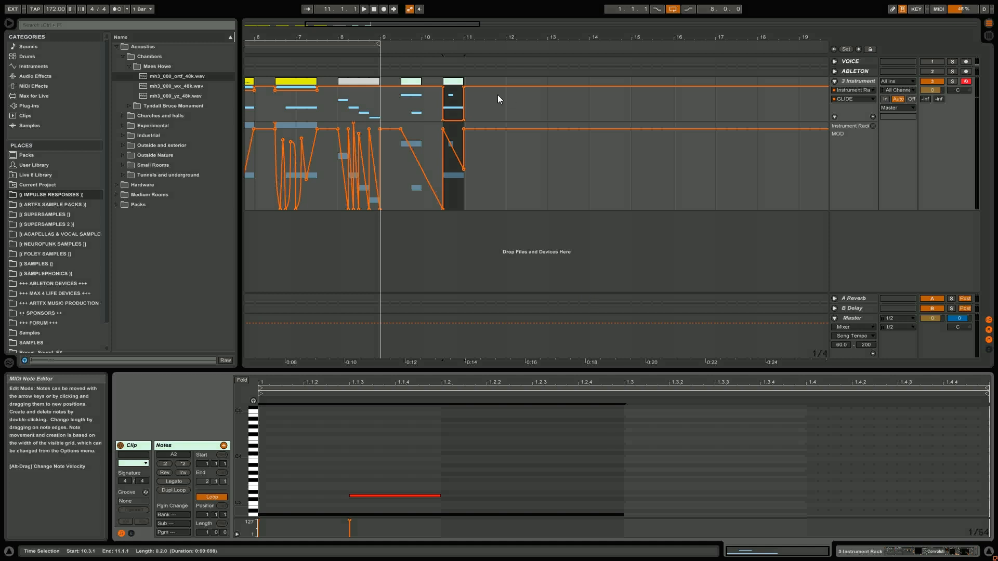
# - Shape the clip's MOD automation as a straight fall to zero at 10.4, a full peak at 10.4.3, and a fall to zero at 11
pyautogui.press('z')
pyautogui.moveTo(446, 140); pyautogui.dragTo(478, 123)
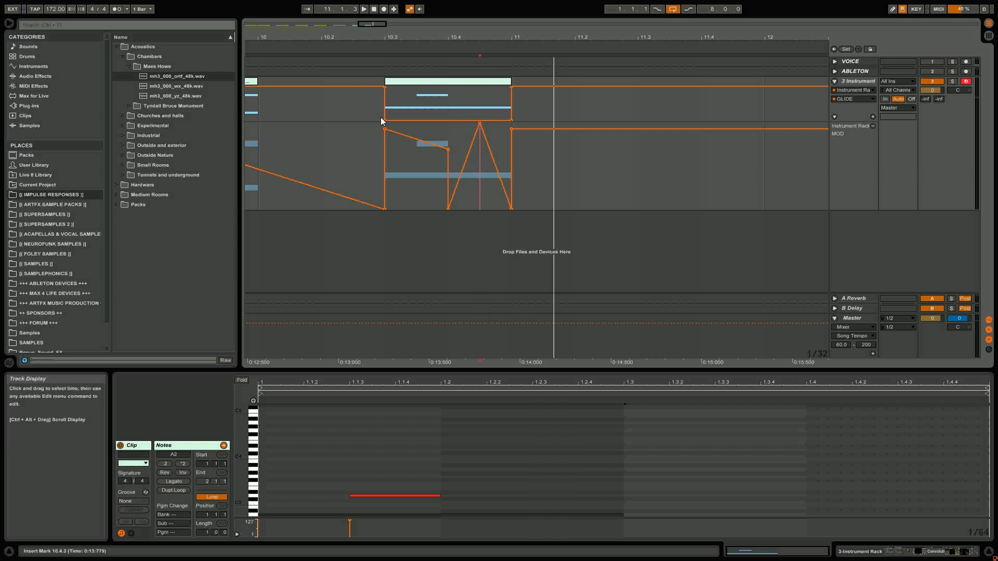
pyautogui.click(376, 133)
pyautogui.press('space')
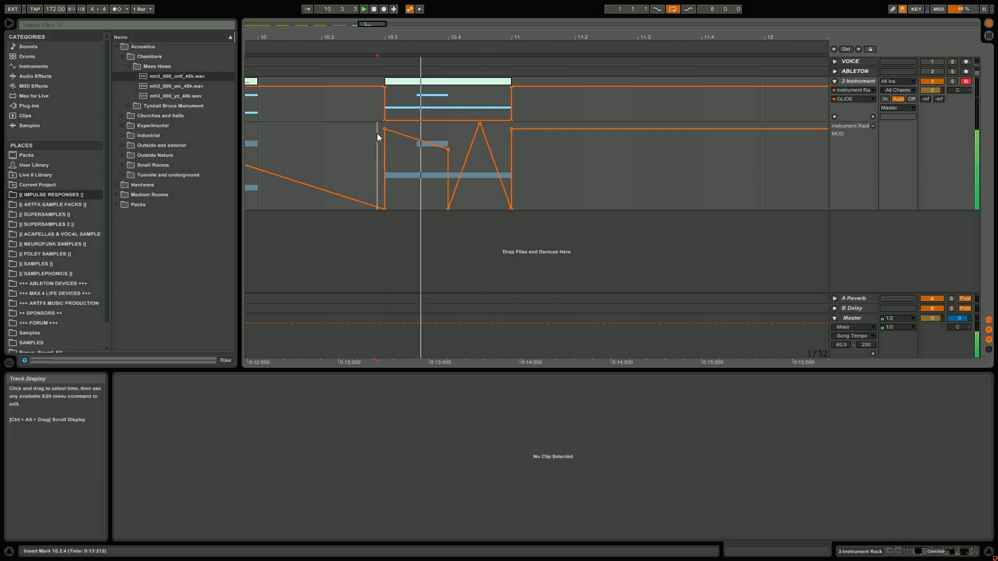
pyautogui.click(448, 148)
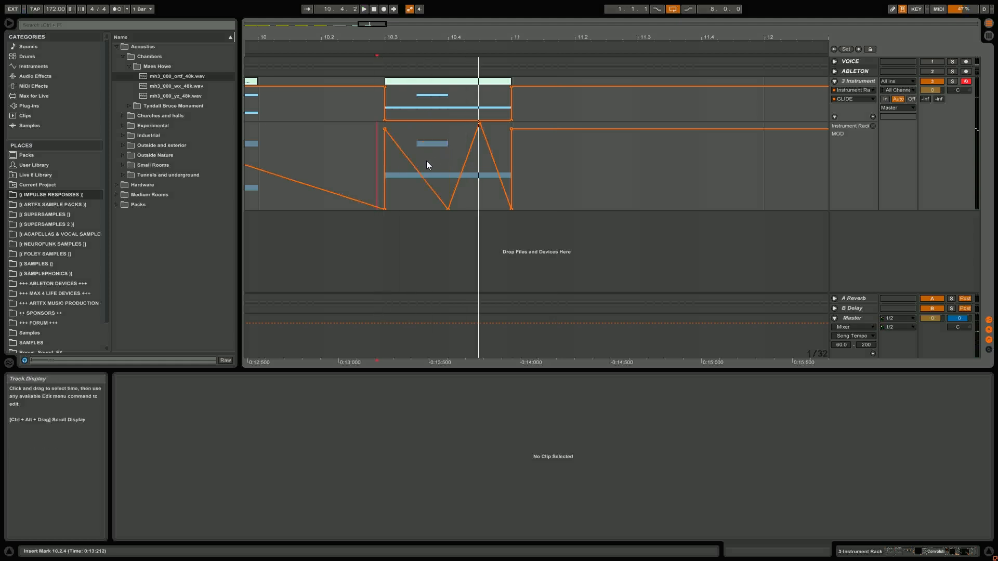
# - Bend the MOD fall from 10.3 and the rise from 10.4 into downward-sagging curves and audition the clip
pyautogui.moveTo(419, 166)
pyautogui.keyDown('alt'); pyautogui.mouseDown()
pyautogui.moveTo(425, 154)
pyautogui.moveTo(416, 174)
pyautogui.mouseUp(); pyautogui.keyUp('alt')
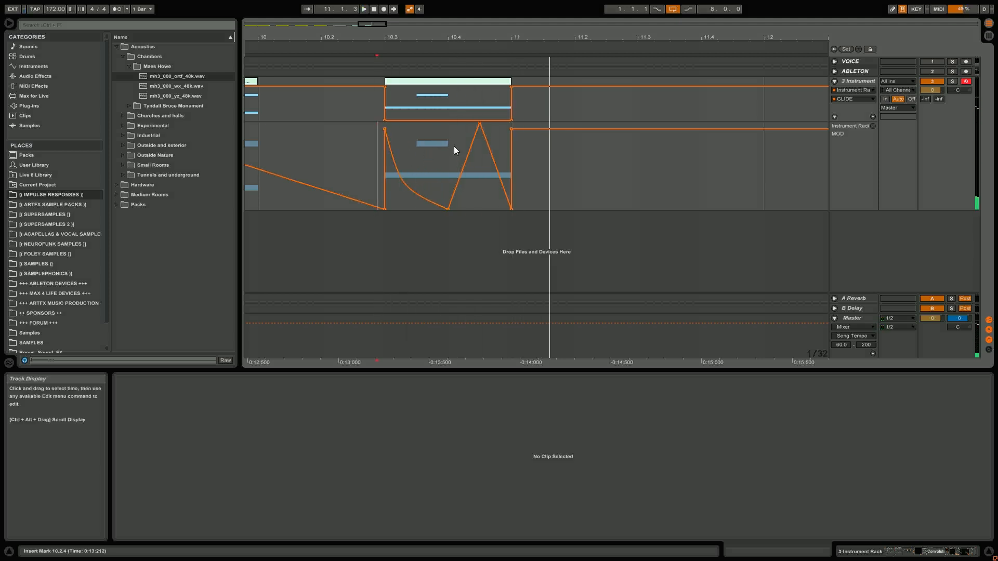
pyautogui.keyDown('alt'); pyautogui.moveTo(467, 157); pyautogui.dragTo(464, 182); pyautogui.keyUp('alt')
pyautogui.press('space')
pyautogui.press('space')
pyautogui.press('space')
# - Curve the MOD segments around the 10.4.3 peak into a late steep rise and a fast initial fall, auditioning repeatedly
pyautogui.keyDown('alt'); pyautogui.moveTo(463, 177); pyautogui.dragTo(488, 174); pyautogui.keyUp('alt')
pyautogui.press('space')
pyautogui.press('space')
pyautogui.press('space')
pyautogui.press('space')
pyautogui.press('space')
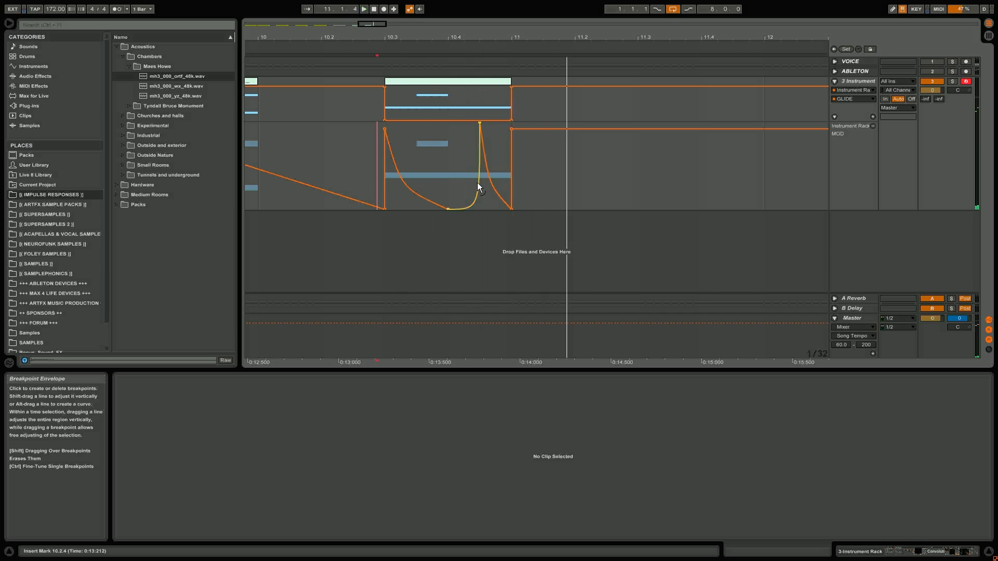
pyautogui.moveTo(481, 122)
pyautogui.mouseDown()
pyautogui.moveTo(480, 133)
pyautogui.moveTo(481, 123)
pyautogui.mouseUp()
pyautogui.press('space')
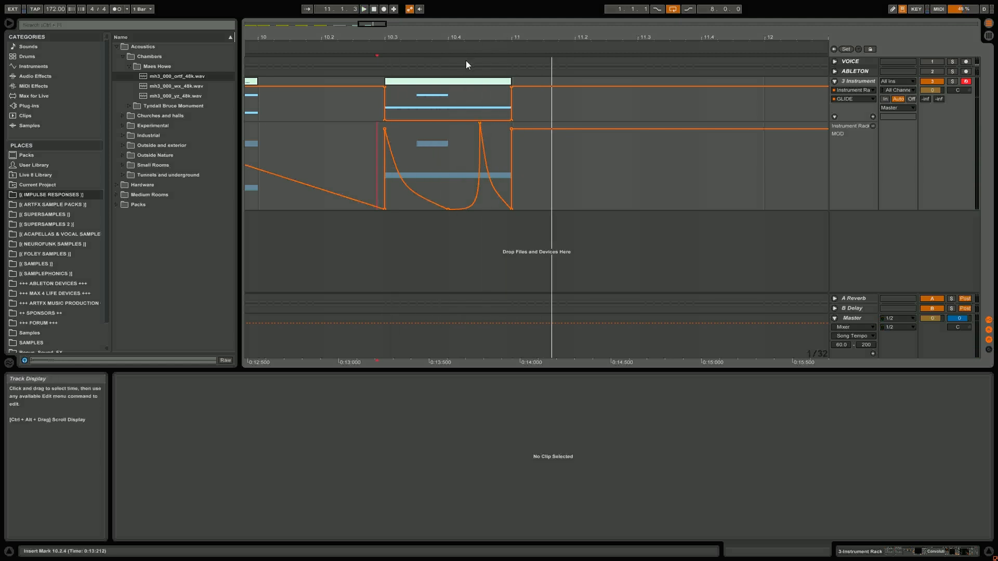
# - Extend the loop region to ten bars over all clips and play the whole arrangement from 1.1.1
pyautogui.moveTo(495, 39)
pyautogui.mouseDown()
pyautogui.moveTo(492, 26)
pyautogui.moveTo(460, 39)
pyautogui.moveTo(495, 44)
pyautogui.mouseUp()
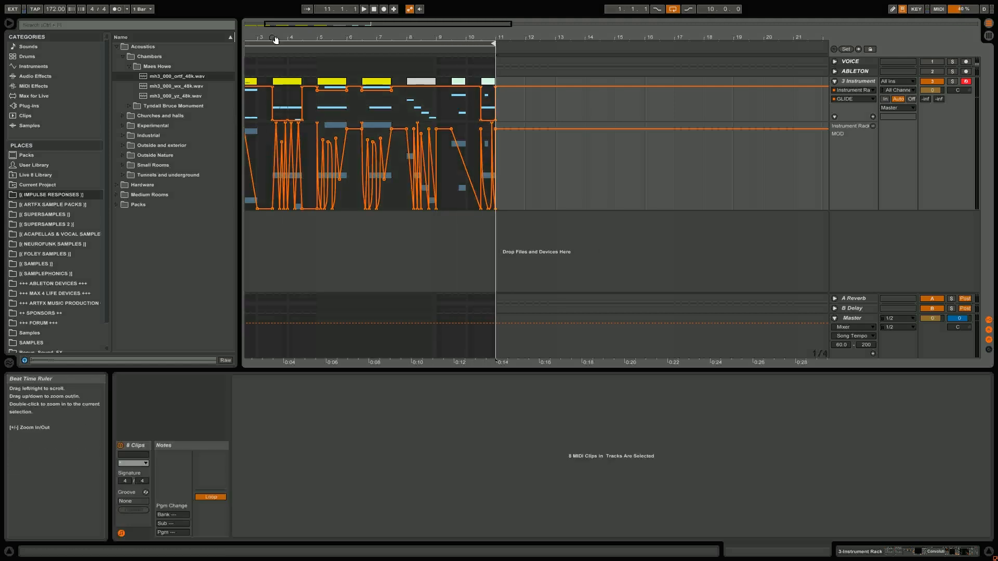
pyautogui.moveTo(276, 39); pyautogui.dragTo(272, 40)
pyautogui.click(248, 97)
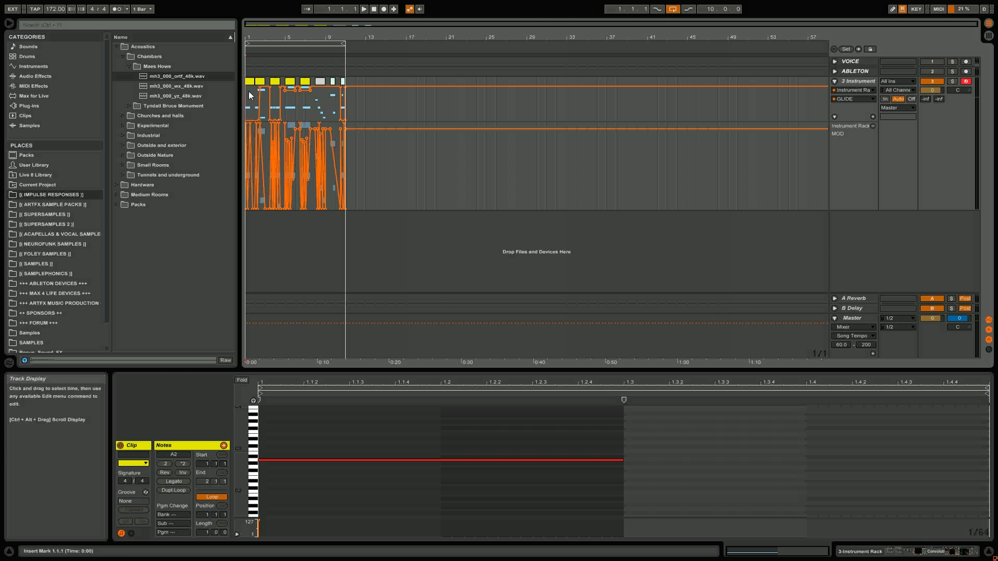
pyautogui.press('space')
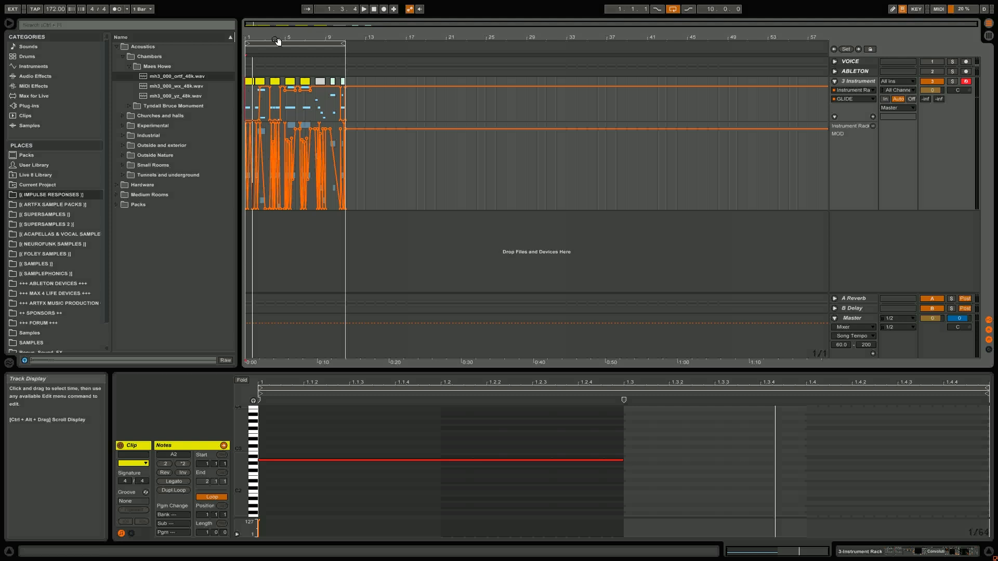
pyautogui.press('space')
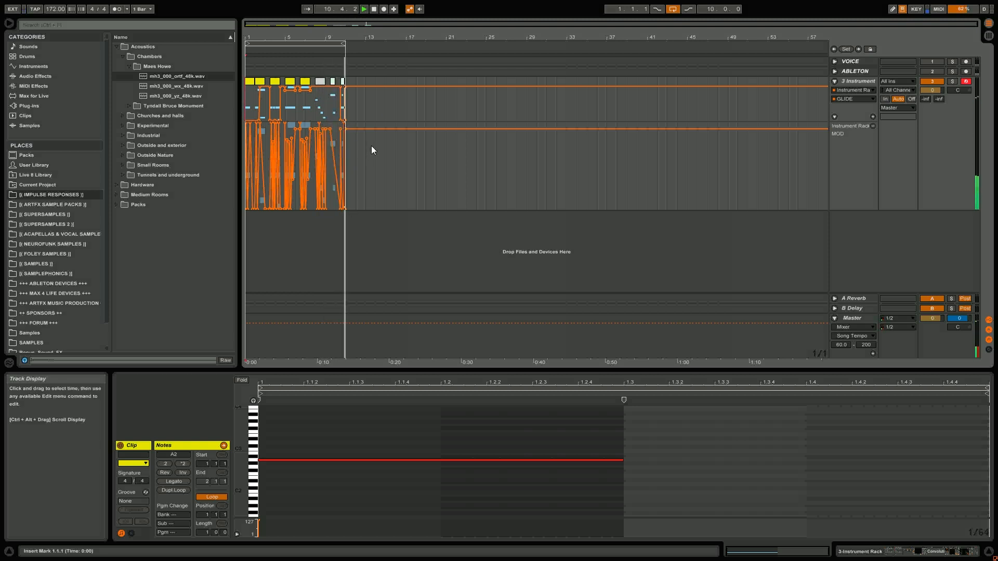
# - Duplicate the half-bar clip at 10.3 three times so the copies run back to back until 12.3
pyautogui.click(342, 80)
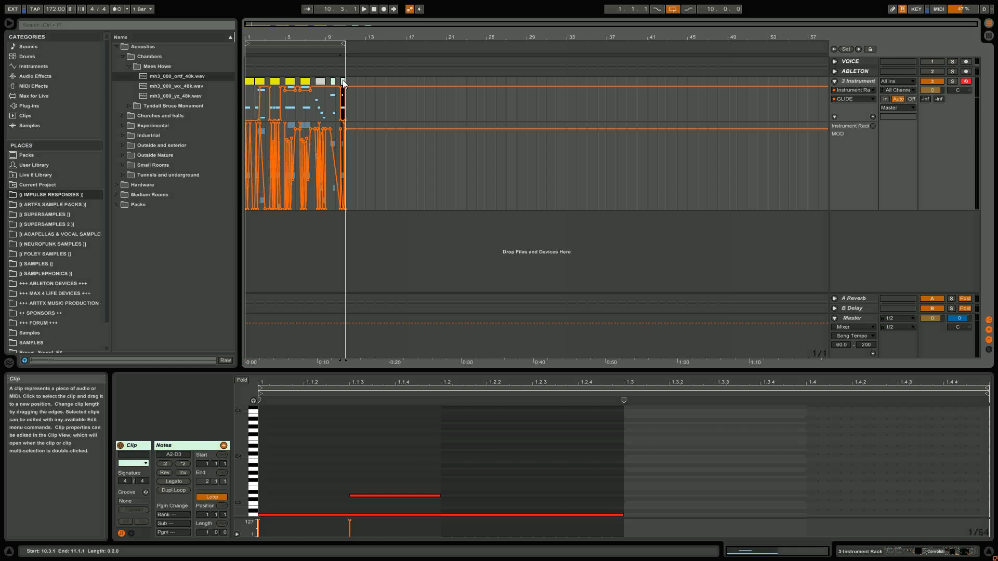
pyautogui.moveTo(347, 38); pyautogui.dragTo(364, 109)
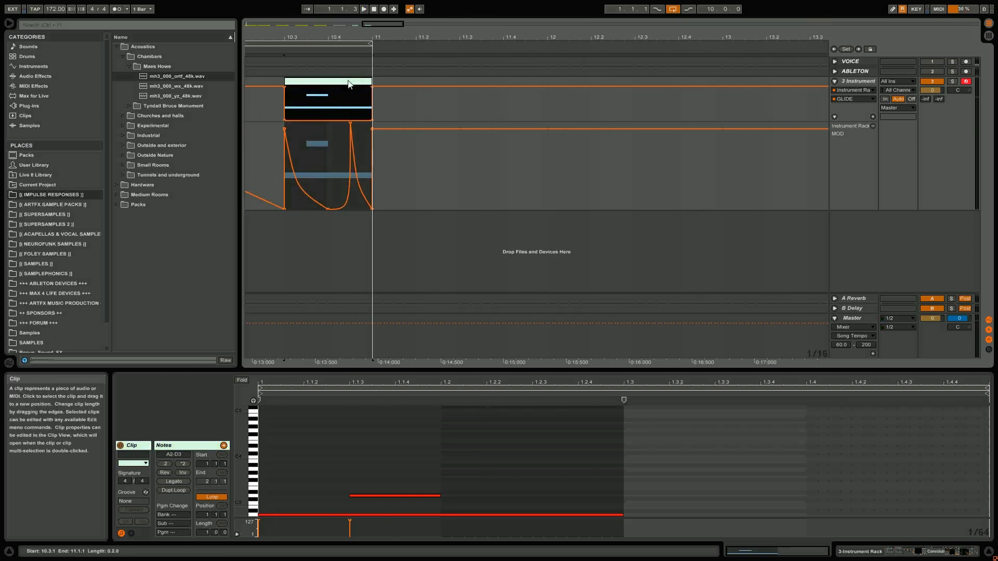
pyautogui.hotkey('ctrl', 'd')
pyautogui.hotkey('ctrl', 'd')
pyautogui.hotkey('ctrl', 'd')
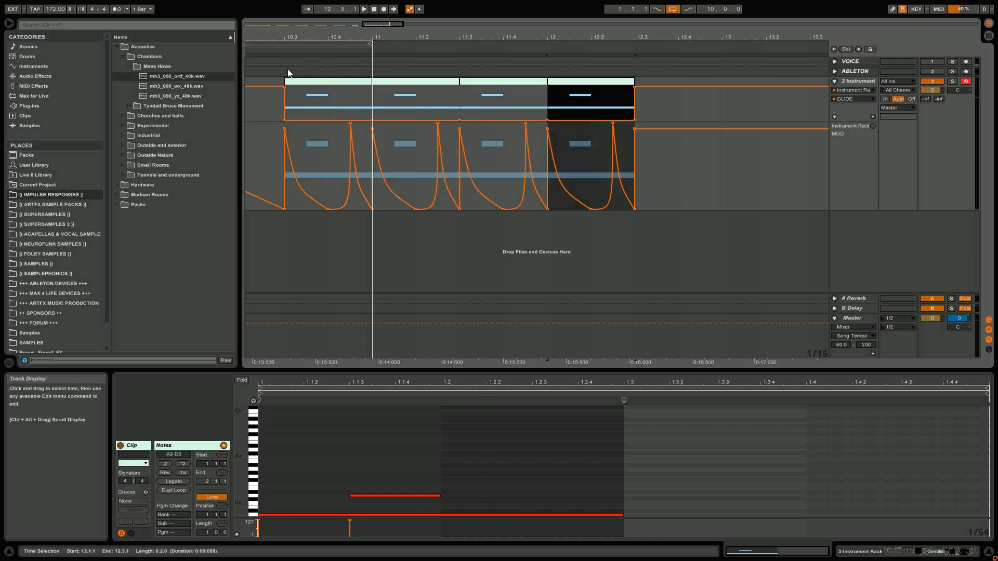
# - Select all four half-bar clips, loop the range from 10.3 to 12.3, and play it
pyautogui.click(298, 85)
pyautogui.keyDown('shift'); pyautogui.click(555, 85); pyautogui.keyUp('shift')
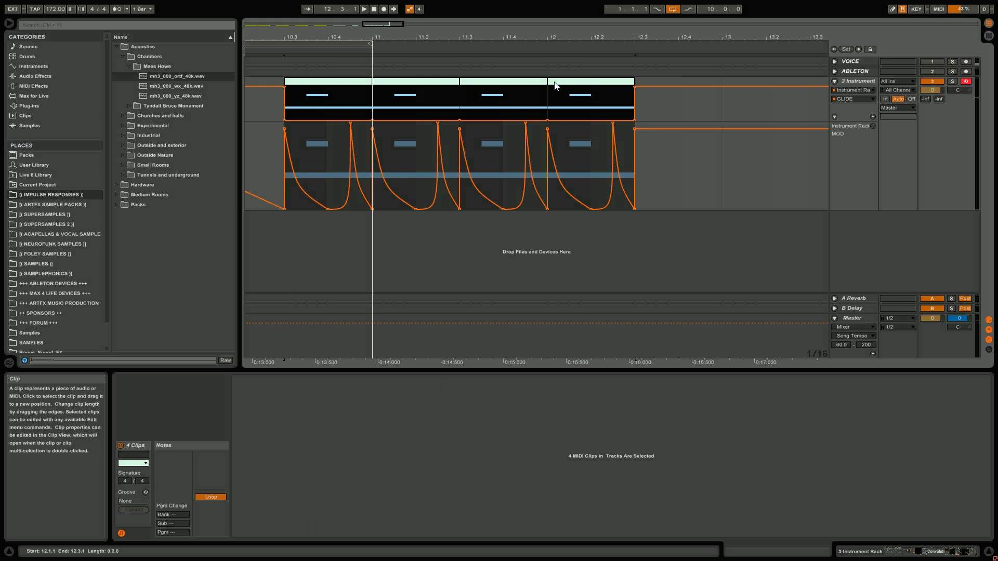
pyautogui.hotkey('ctrl', 'l')
pyautogui.press('space')
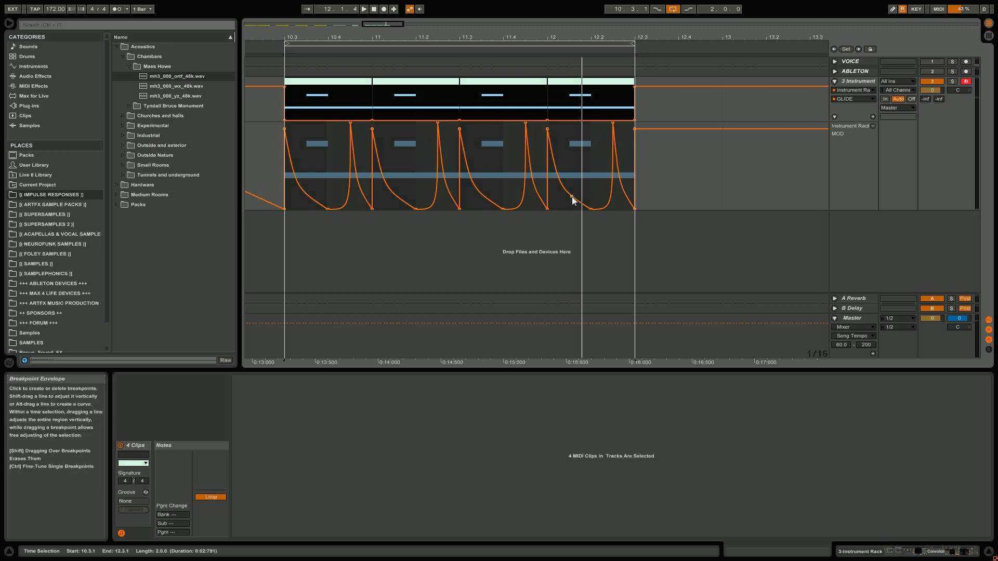
# - In the fourth clip, replace the MOD low point with one above zero at 12.1.3 rising straight to the peak, and audition
pyautogui.click(590, 208)
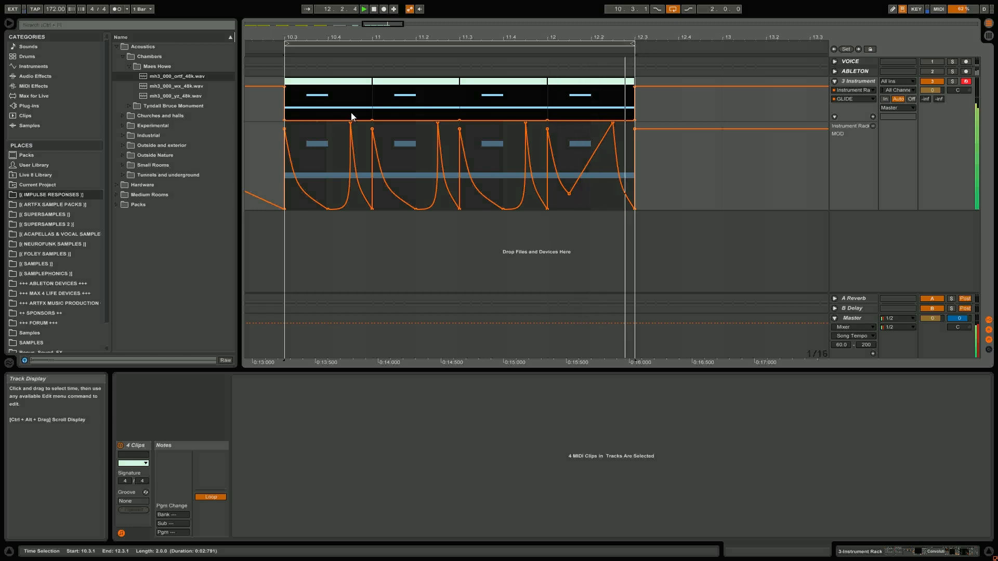
pyautogui.press('space')
pyautogui.click(575, 86)
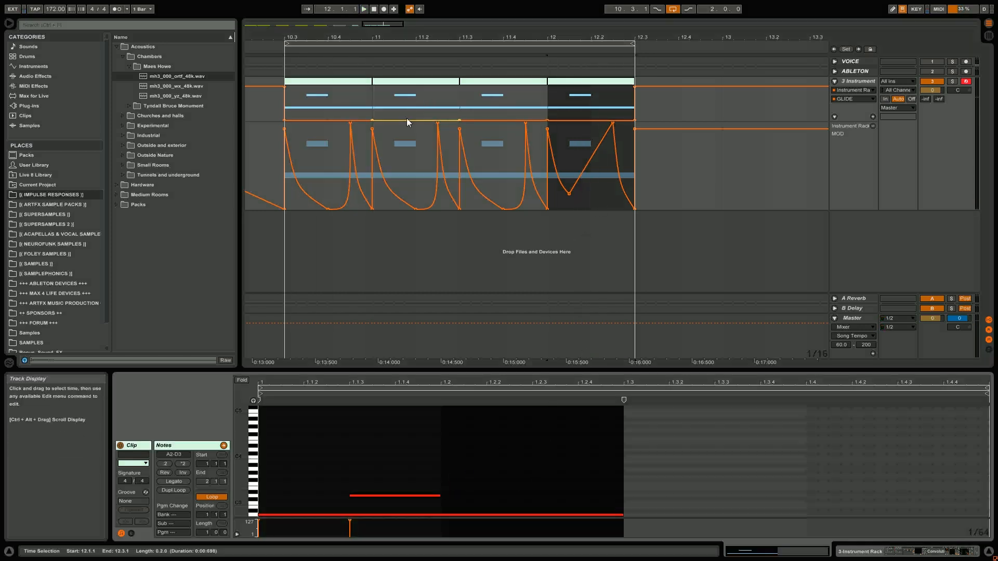
# - Shift the D3 note in the second clip so it spans 1.2.3 to 1.3 and audition the loop
pyautogui.click(420, 89)
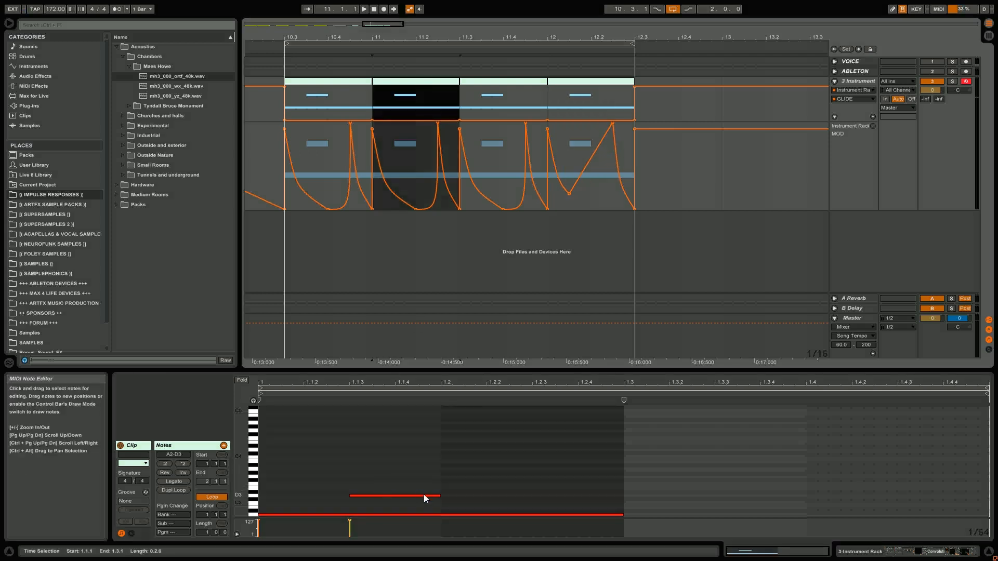
pyautogui.moveTo(435, 496); pyautogui.dragTo(610, 495)
pyautogui.press('space')
pyautogui.press('space')
pyautogui.press('space')
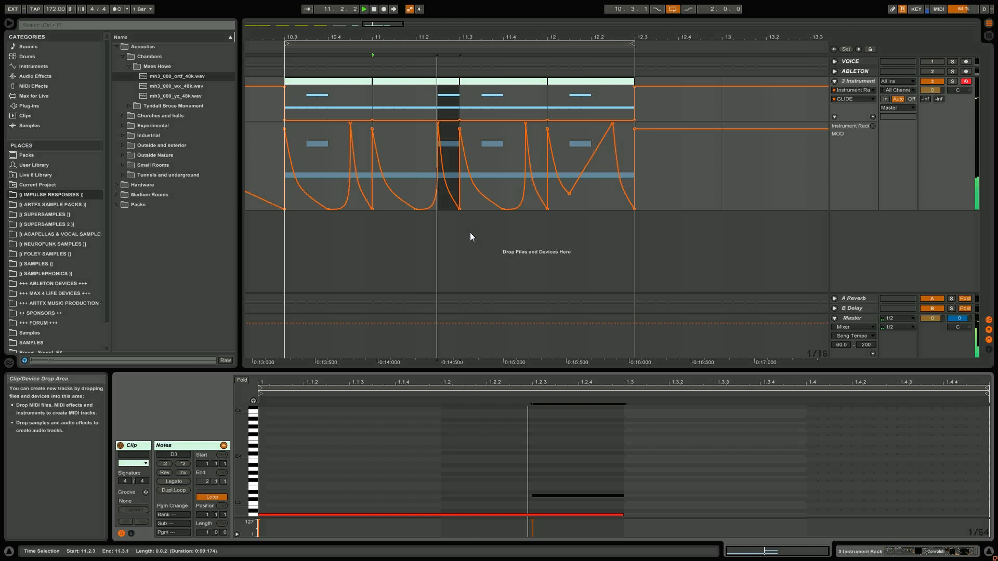
# - Stop playback and delete the D3 note from the first half-bar clip at 10.3
pyautogui.click(493, 85)
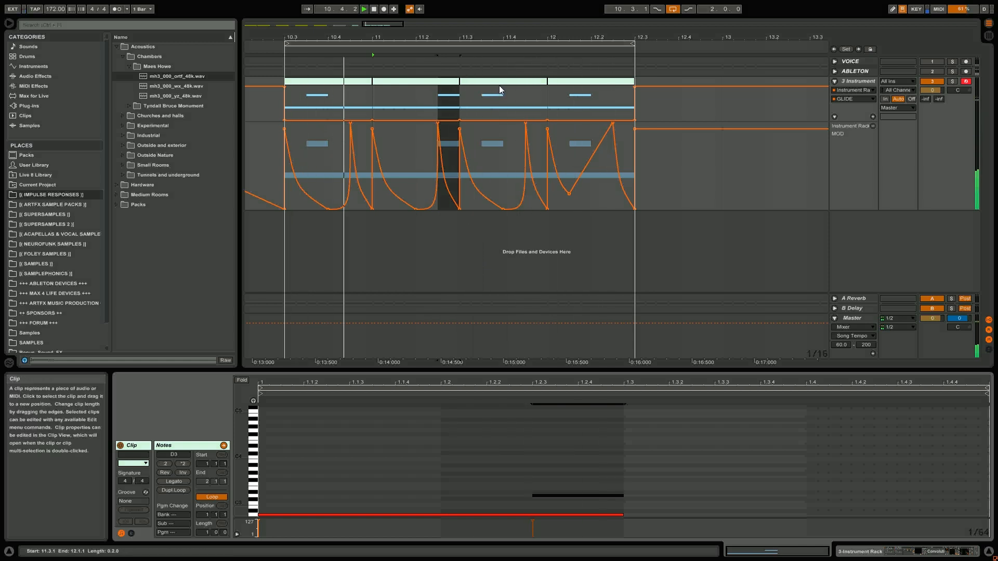
pyautogui.click(382, 85)
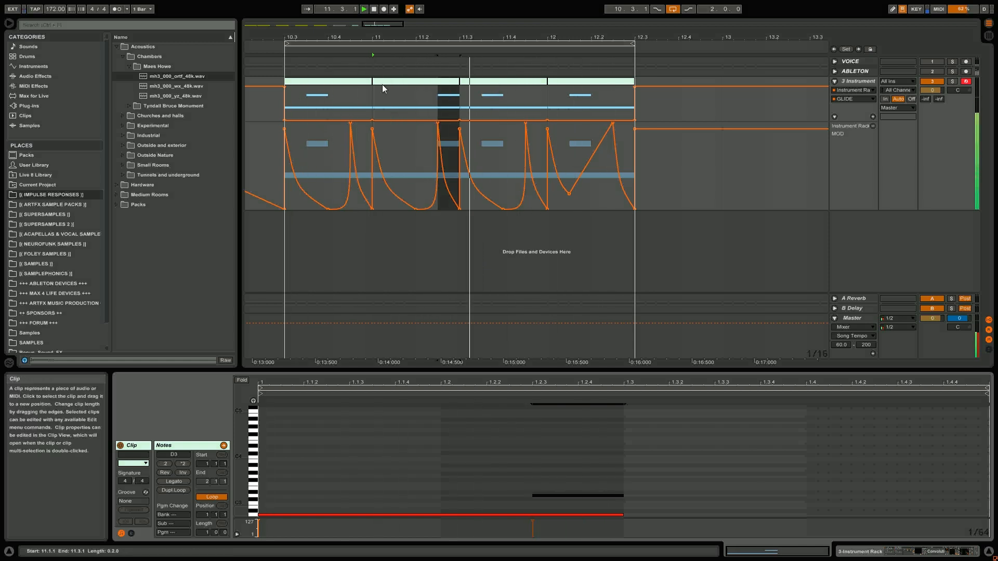
pyautogui.click(333, 82)
pyautogui.press('space')
pyautogui.moveTo(355, 475); pyautogui.dragTo(372, 510)
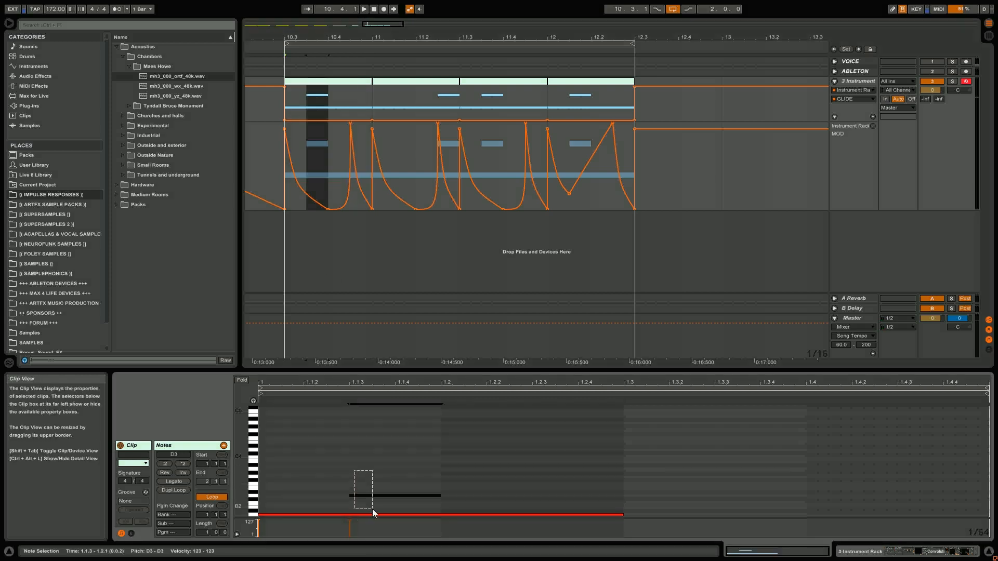
pyautogui.press('Delete')
# - Delete the D3 notes from the second and third half-bar clips, leaving their A2 notes
pyautogui.click(431, 83)
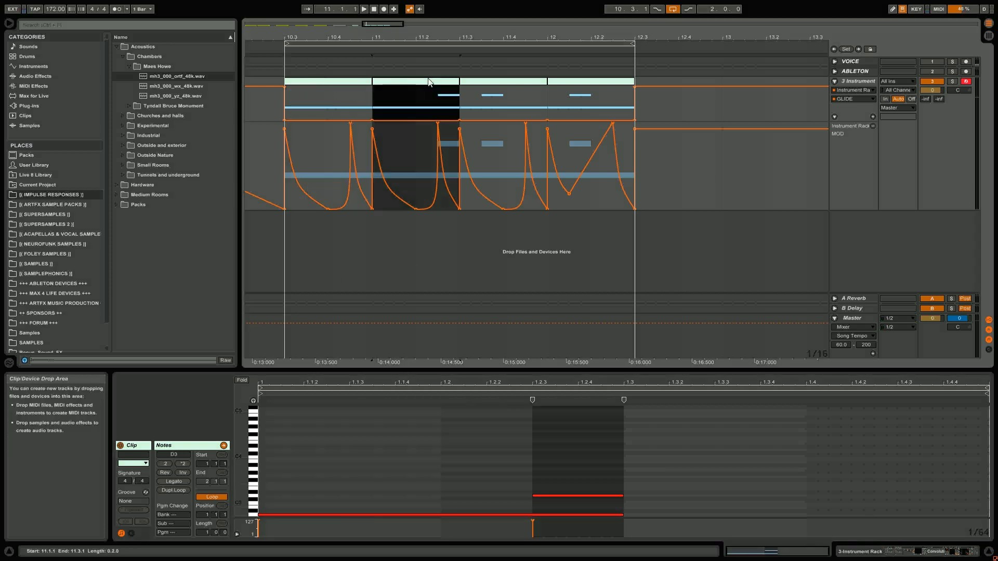
pyautogui.moveTo(560, 458); pyautogui.dragTo(559, 503)
pyautogui.press('Delete')
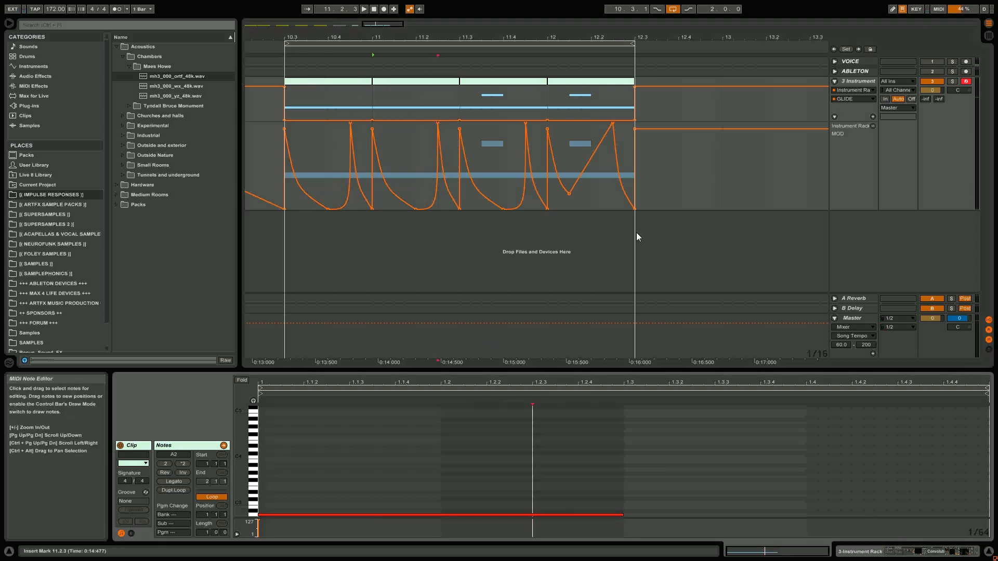
pyautogui.click(512, 80)
pyautogui.click(513, 82)
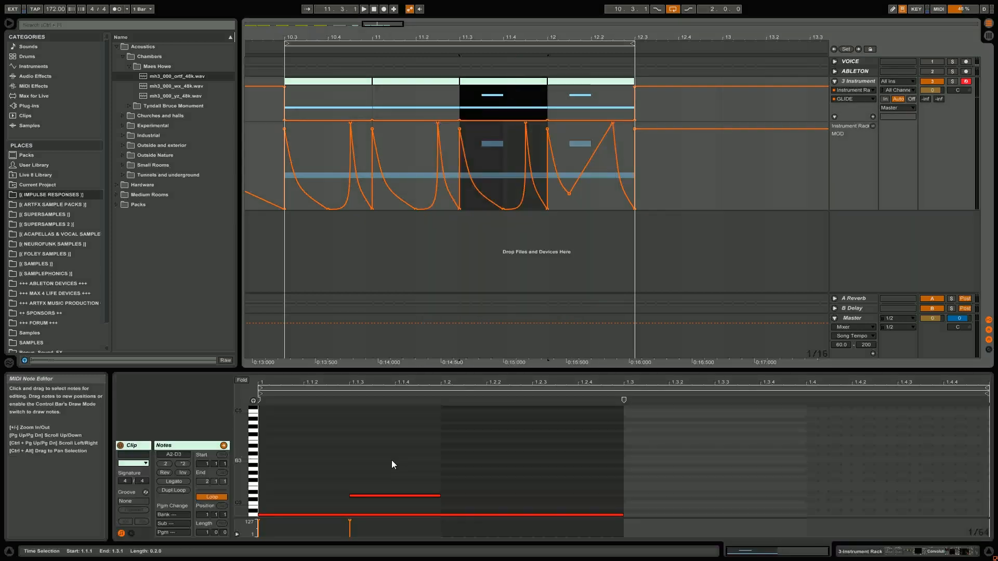
pyautogui.moveTo(391, 460); pyautogui.dragTo(382, 497)
pyautogui.press('Delete')
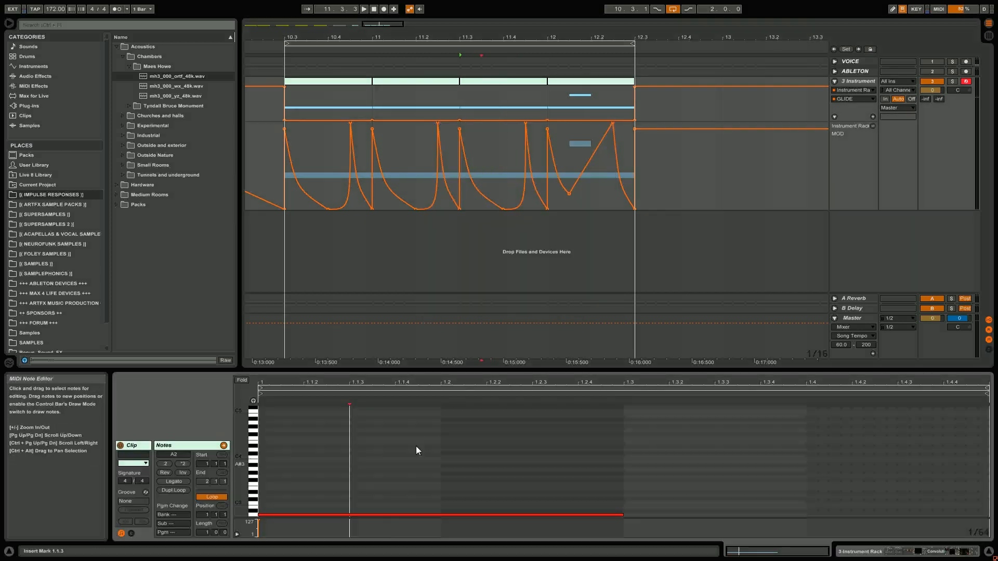
# - Play the four-clip loop from 10.3 to audition it with a D3 note only in the last clip
pyautogui.click(858, 68)
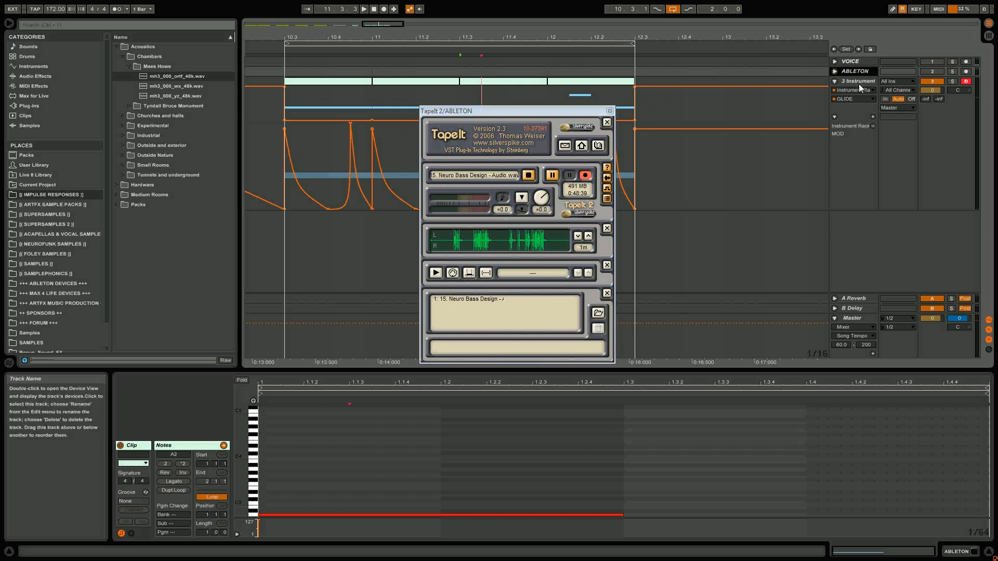
pyautogui.click(858, 83)
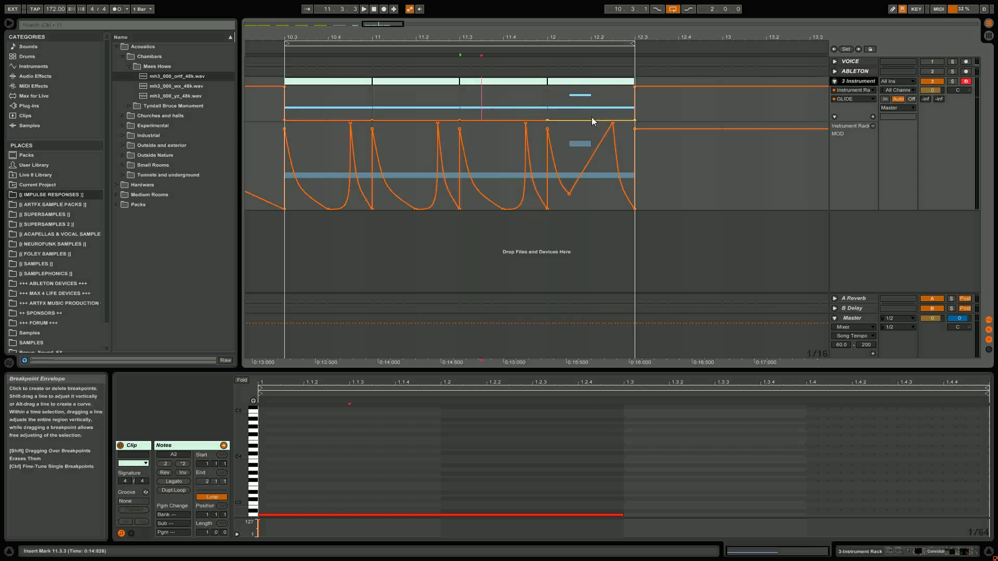
pyautogui.click(285, 72)
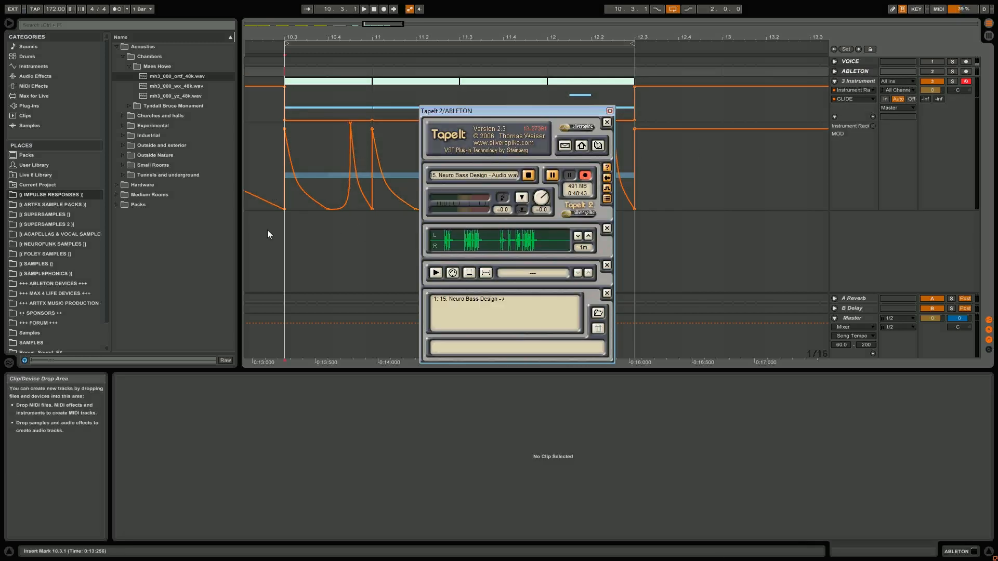
pyautogui.press('Down')
pyautogui.press('space')
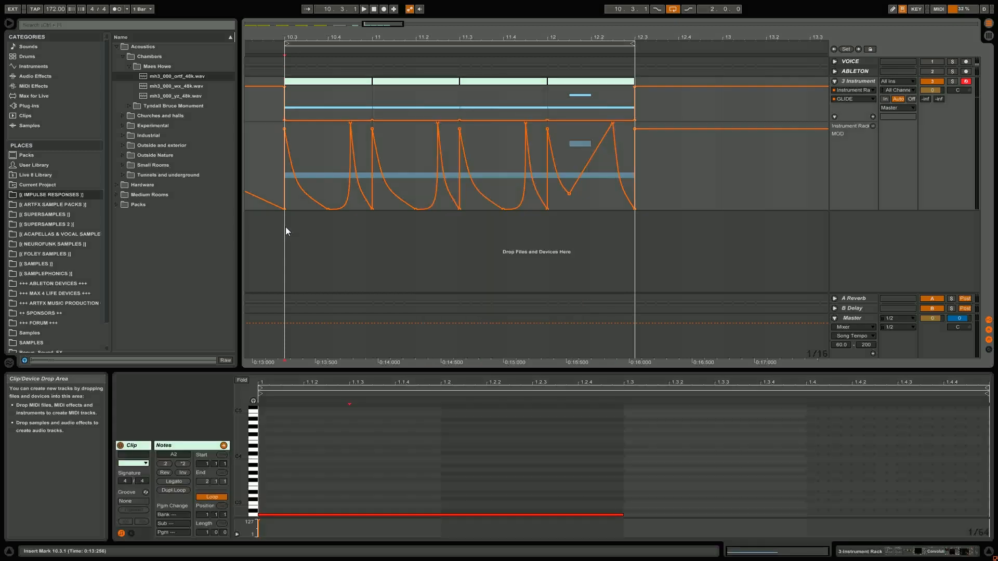
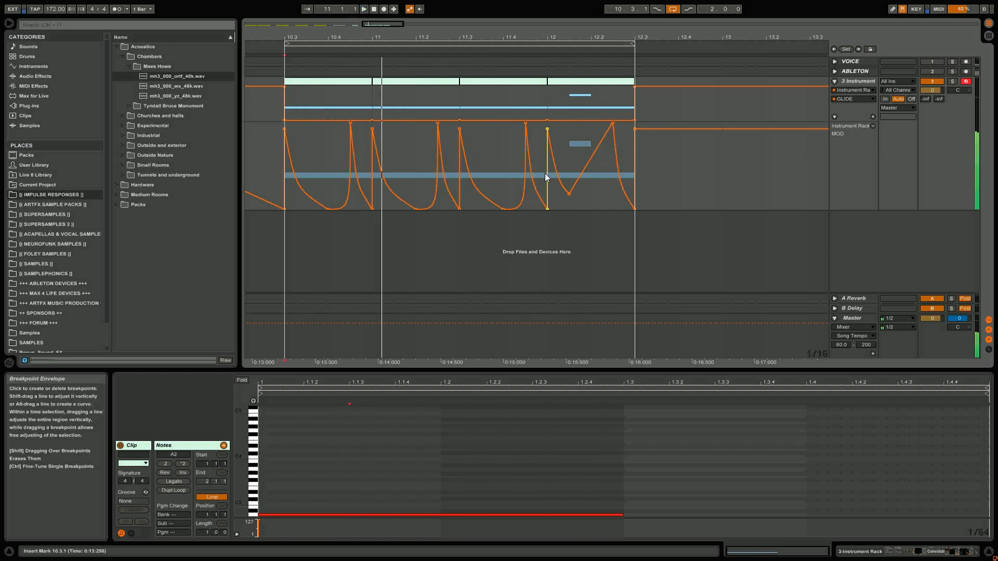
# - Create an empty one-bar MIDI clip from 13 to 14, loop that bar and open the clip for editing
pyautogui.moveTo(393, 37); pyautogui.dragTo(392, 4)
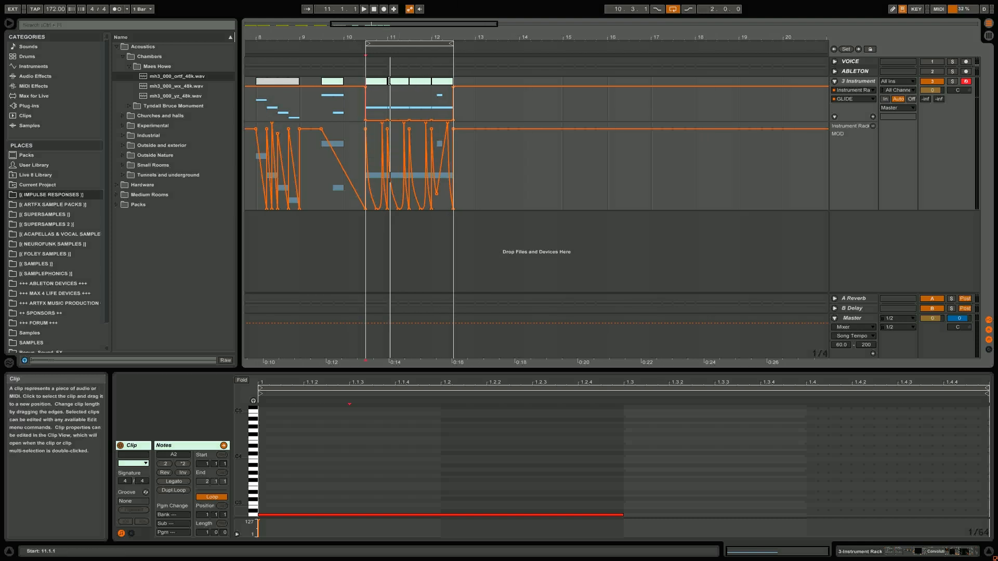
pyautogui.moveTo(473, 102); pyautogui.dragTo(521, 97)
pyautogui.hotkey('ctrl', 'shift', 'm')
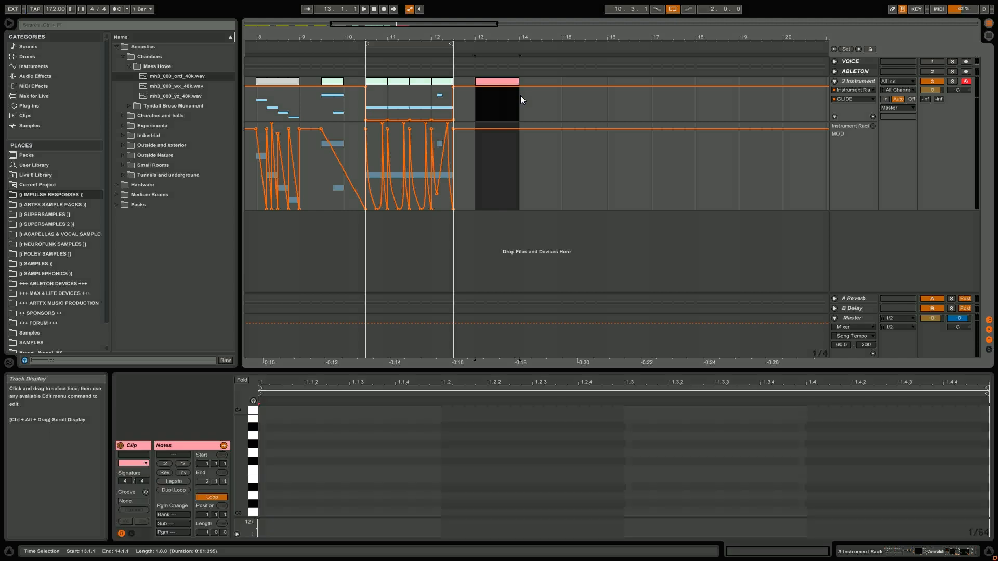
pyautogui.moveTo(423, 43); pyautogui.dragTo(519, 45)
pyautogui.click(544, 47)
pyautogui.doubleClick(501, 82)
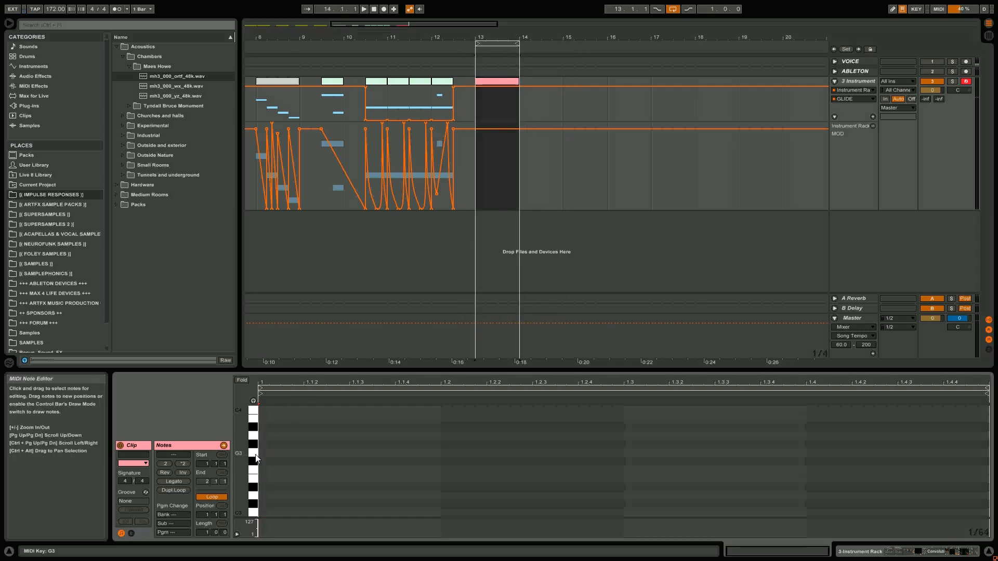
# - Draw a G3 note across the full length of the new clip and audition it
pyautogui.moveTo(259, 453); pyautogui.dragTo(942, 453)
pyautogui.moveTo(940, 402); pyautogui.dragTo(989, 403)
pyautogui.press('space')
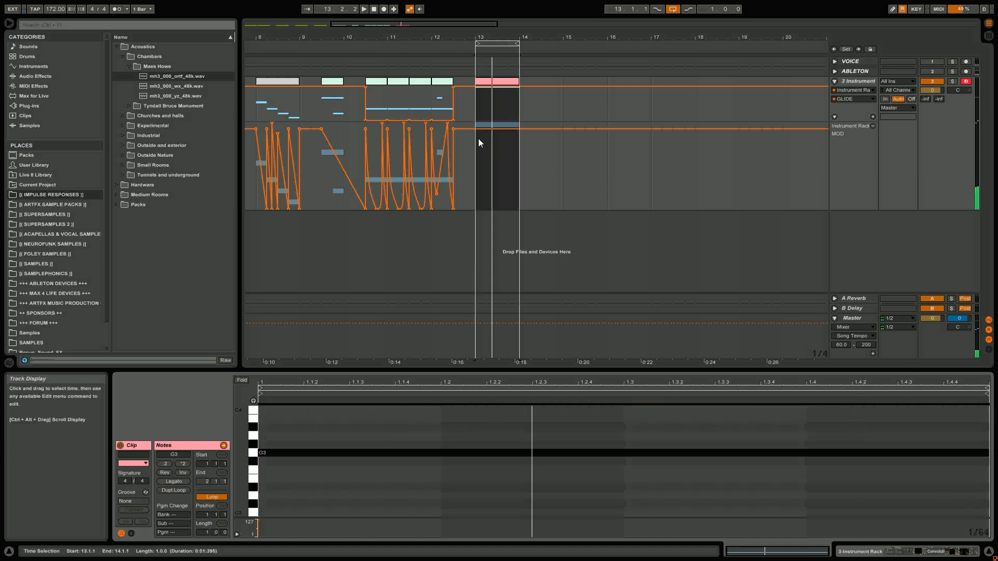
# - Shape the MOD automation to fall in a straight line from its starting level at 13 to zero at 13.2
pyautogui.moveTo(477, 146); pyautogui.dragTo(475, 210)
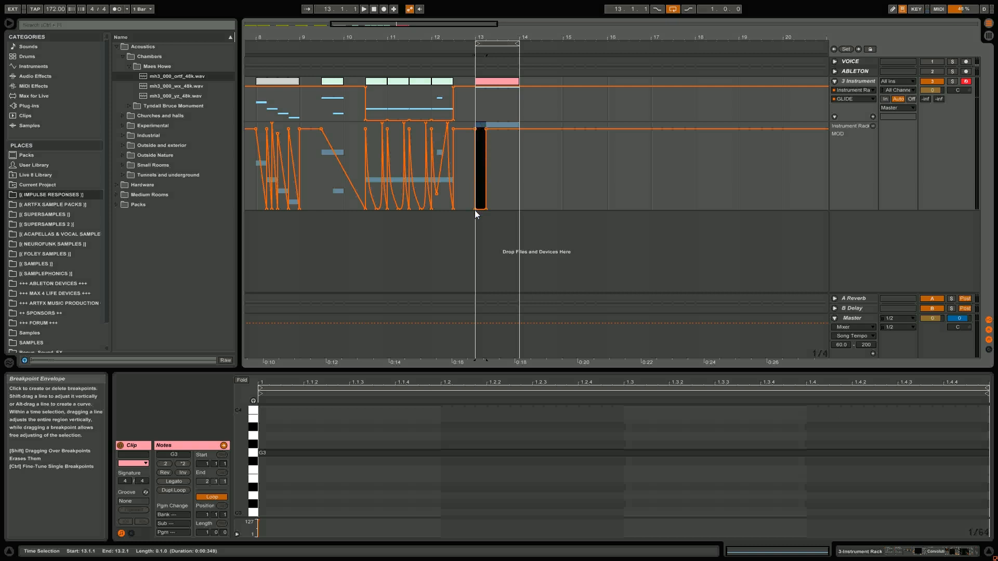
pyautogui.click(475, 210)
pyautogui.press('space')
pyautogui.moveTo(482, 37); pyautogui.dragTo(482, 66)
pyautogui.click(477, 204)
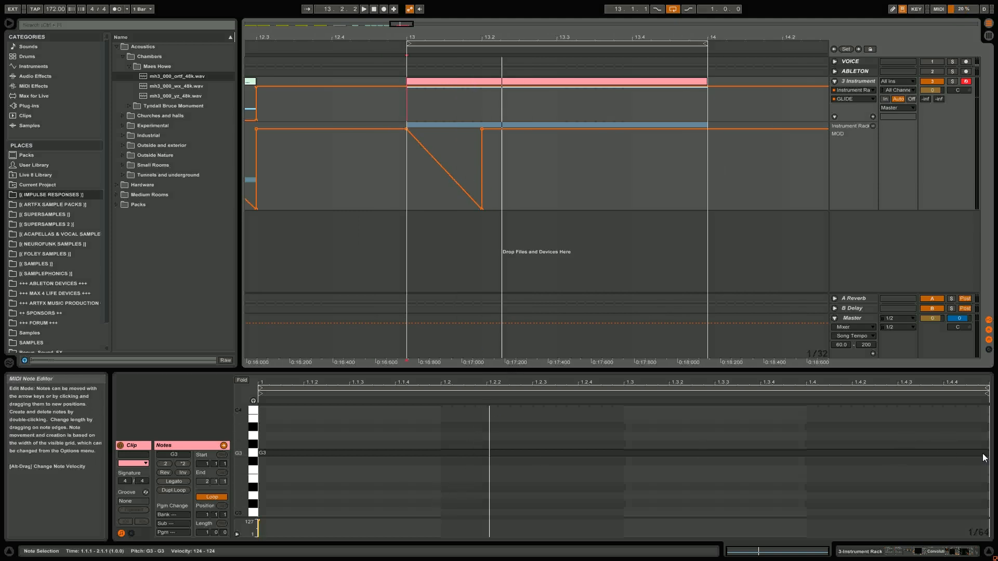
# - Shorten the G3 note to end at 1.2, add an A2 note from 1.2 to the clip's end, and audition
pyautogui.moveTo(987, 452); pyautogui.dragTo(442, 461)
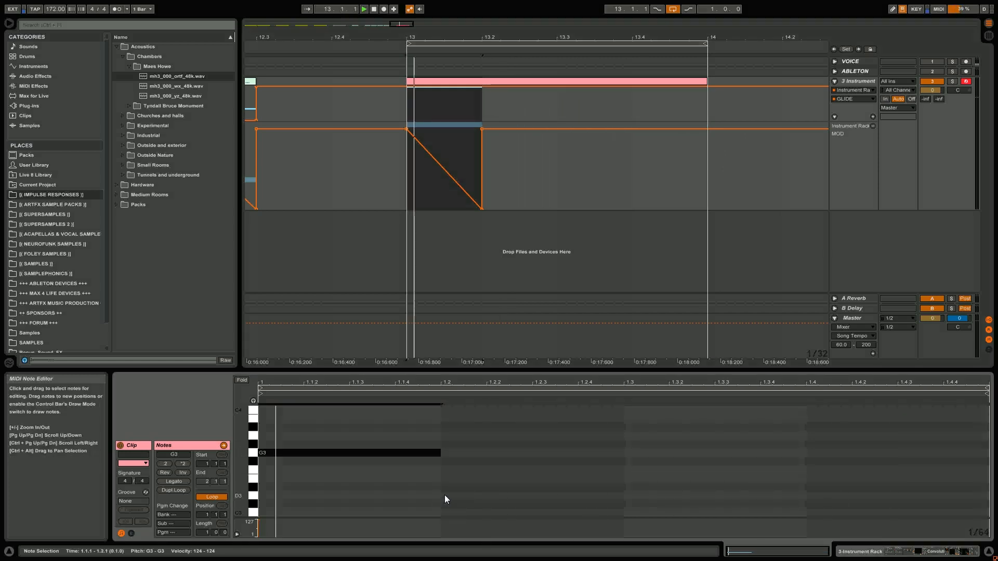
pyautogui.scroll(-3, 462, 477)
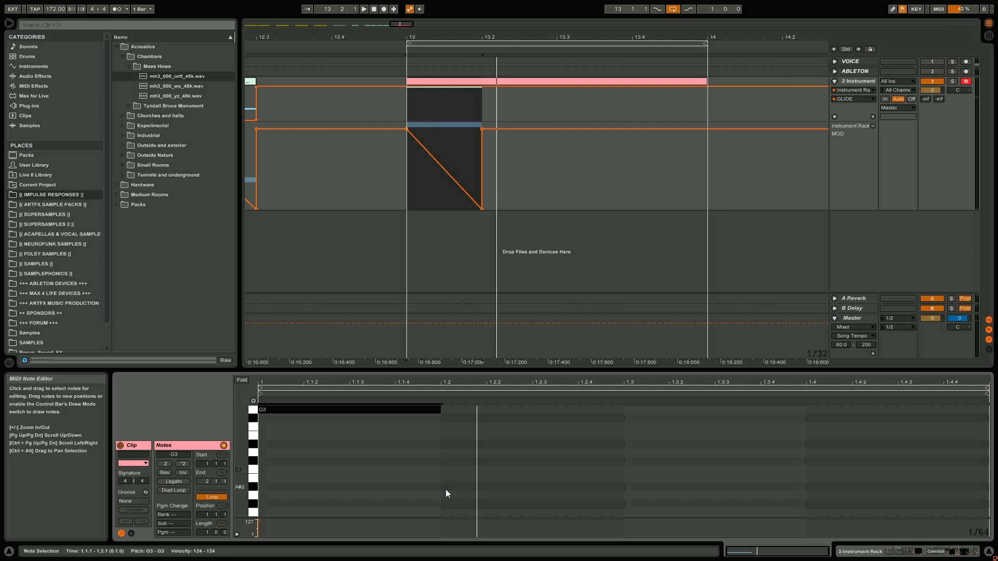
pyautogui.moveTo(447, 494)
pyautogui.mouseDown()
pyautogui.moveTo(909, 491)
pyautogui.moveTo(987, 476)
pyautogui.mouseUp()
pyautogui.press('space')
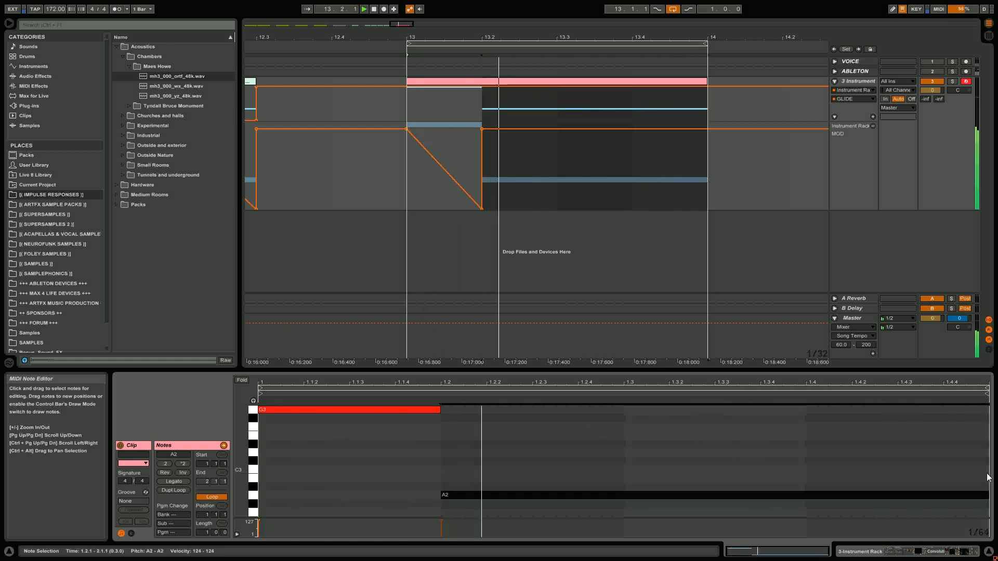
pyautogui.press('space')
# - Move the upper MOD breakpoint from 13.2 to 127 at 14, bow the rising segment upward, and audition it
pyautogui.click(478, 133)
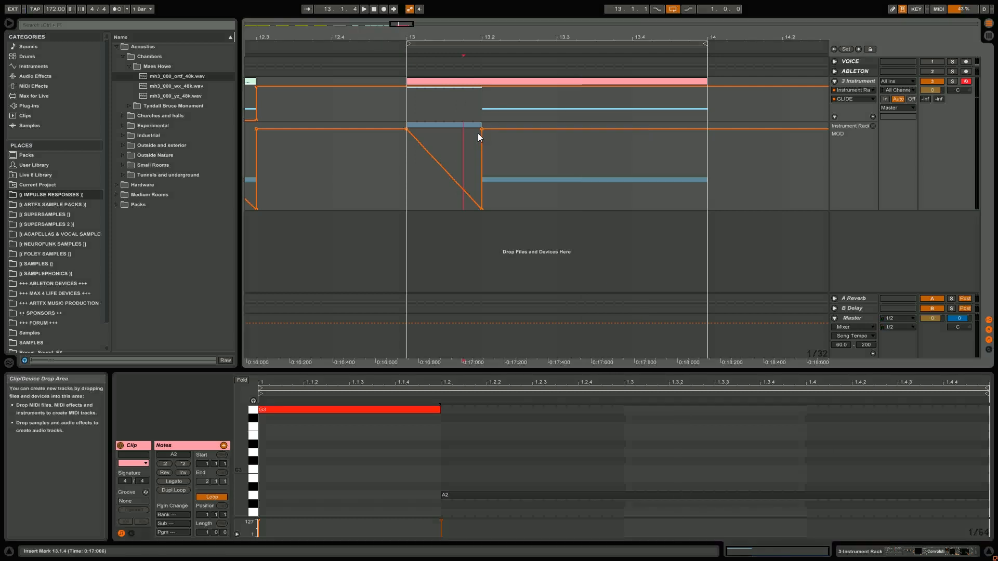
pyautogui.moveTo(480, 131); pyautogui.dragTo(672, 123)
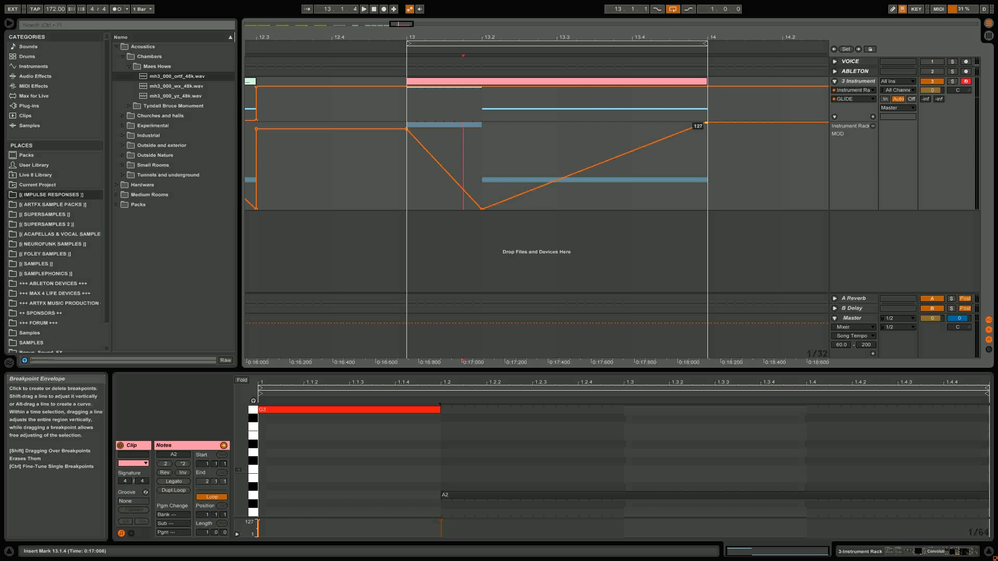
pyautogui.moveTo(588, 169); pyautogui.dragTo(546, 154)
pyautogui.press('space')
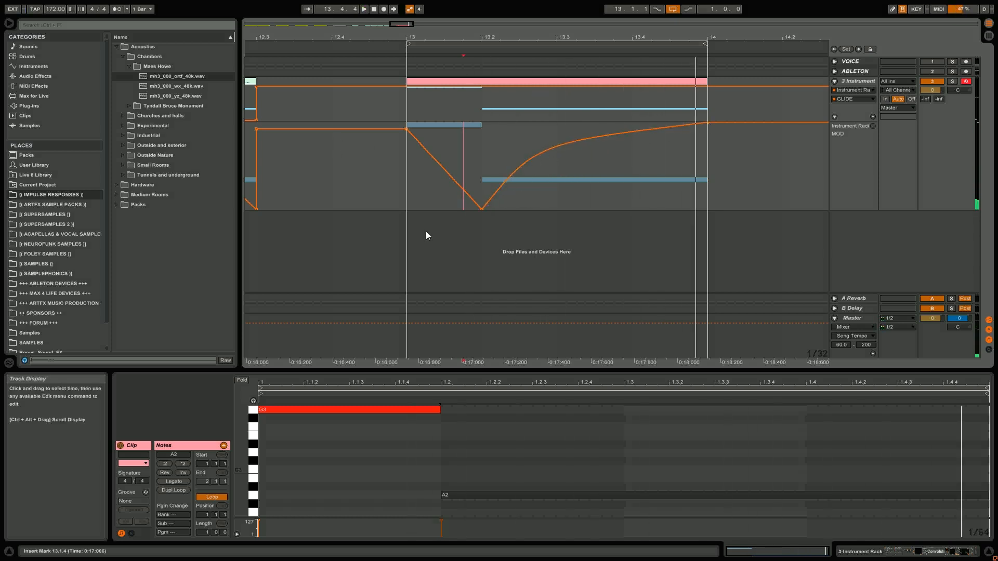
# - Add an F3 note from 1.2.3 to the end of the clip, above the A2 note
pyautogui.doubleClick(537, 427)
pyautogui.moveTo(538, 427); pyautogui.dragTo(984, 405)
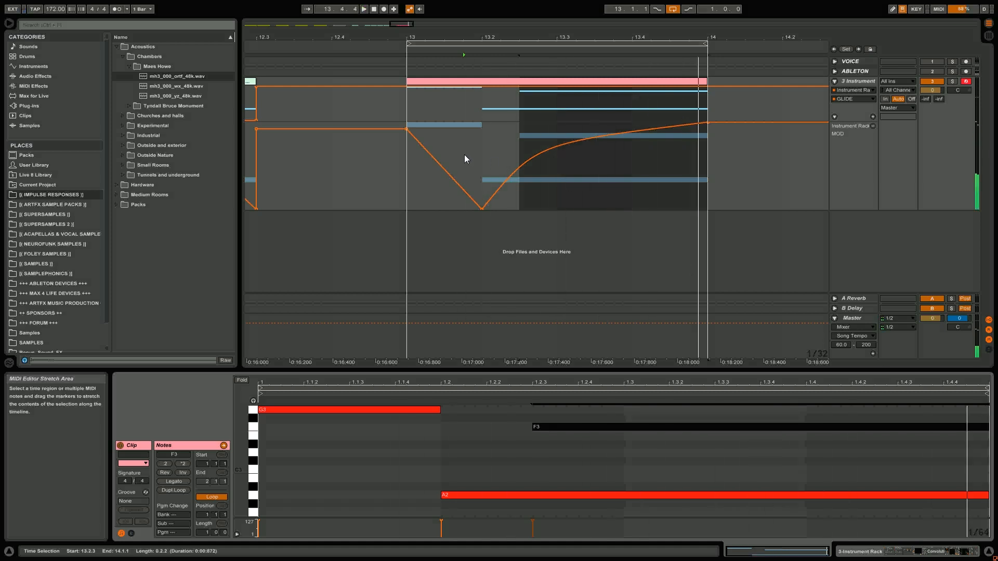
pyautogui.click(482, 92)
# - Lower the GLIDE automation slightly across the whole bar from 13 to 14 while auditioning the loop
pyautogui.moveTo(423, 99); pyautogui.dragTo(706, 105)
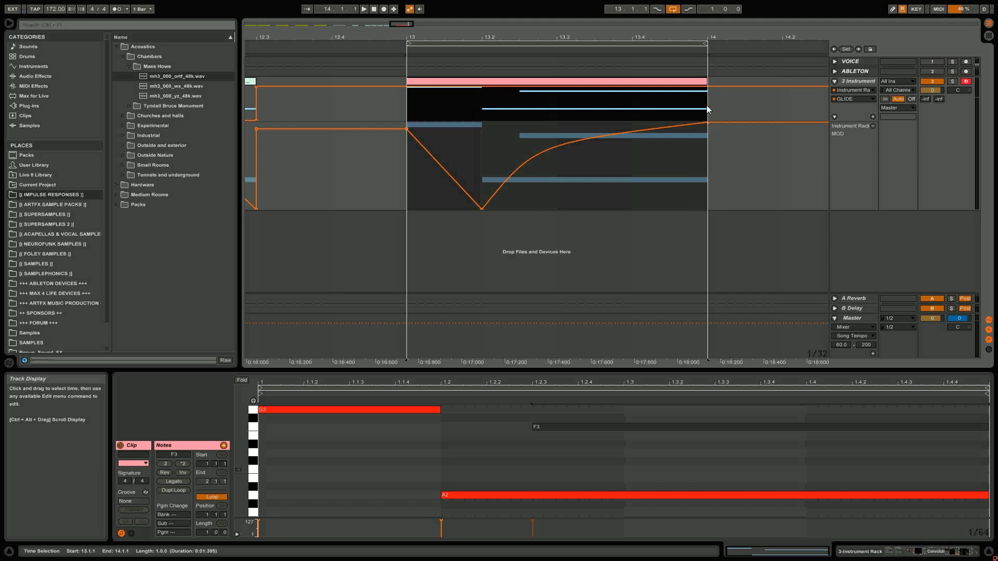
pyautogui.press('space')
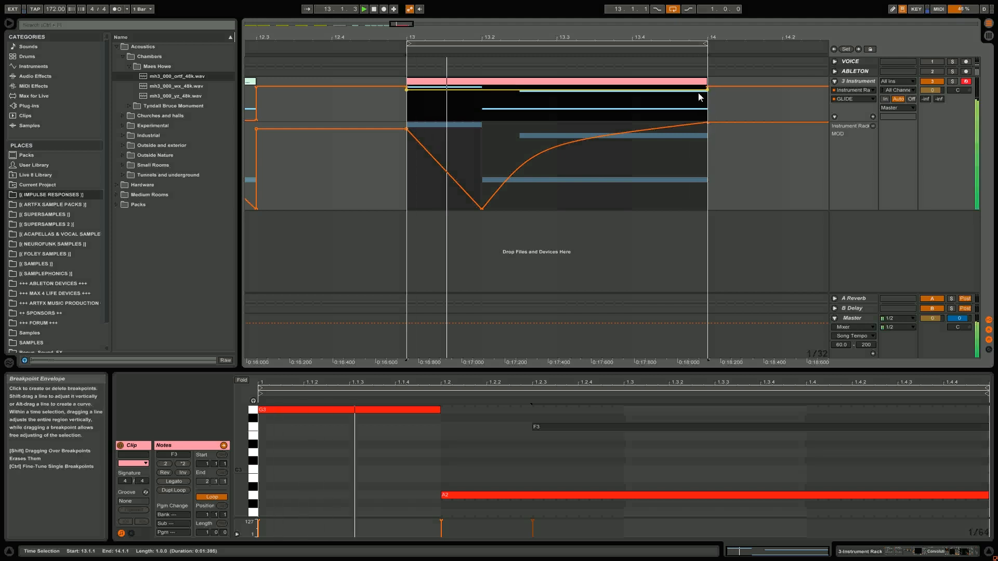
pyautogui.moveTo(698, 93); pyautogui.dragTo(699, 101)
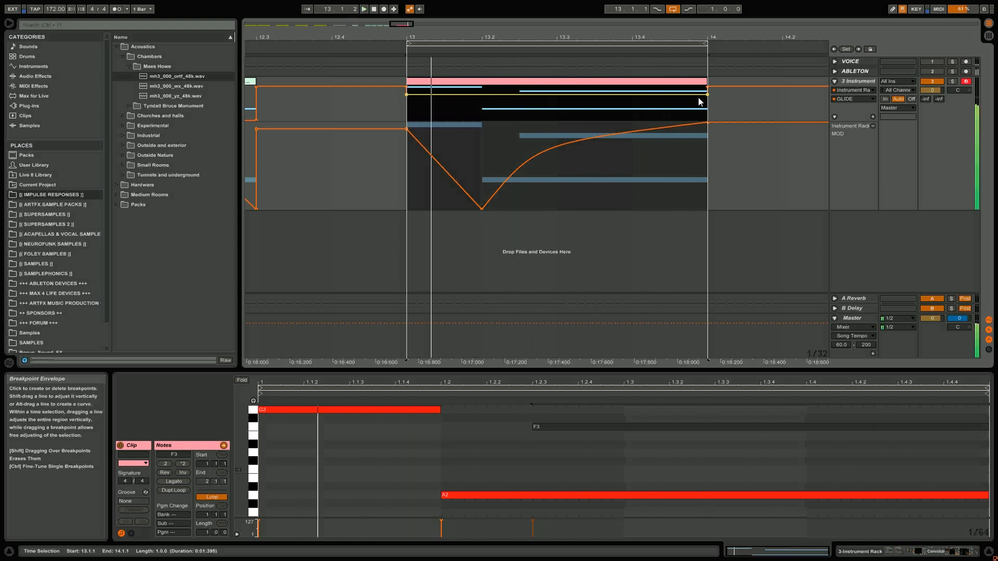
pyautogui.moveTo(492, 37); pyautogui.dragTo(323, 12)
pyautogui.press('space')
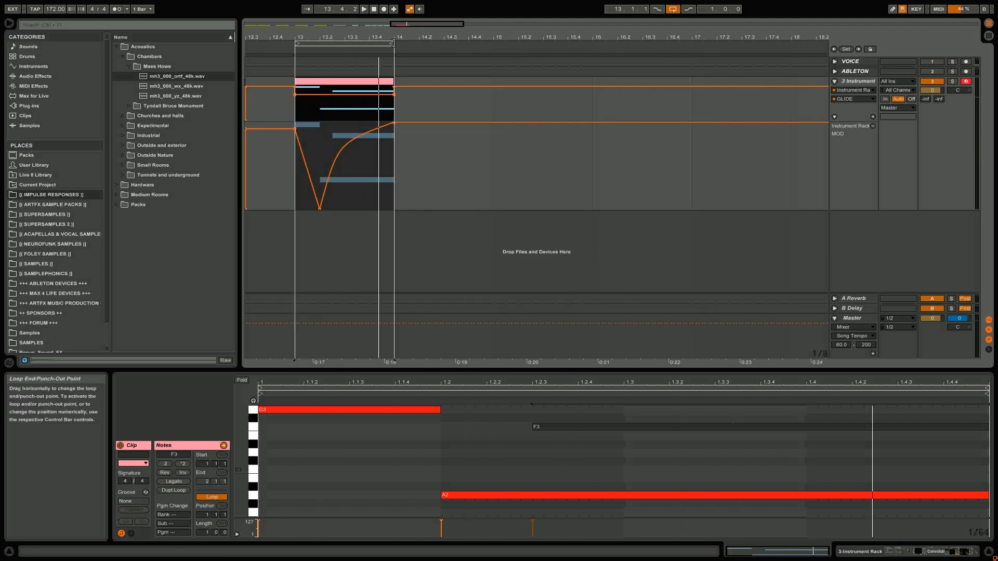
# - Extend the loop end to 14.2.3 and create an empty MIDI clip from 14.2.3 to 15, opening it for editing
pyautogui.moveTo(397, 41); pyautogui.dragTo(434, 43)
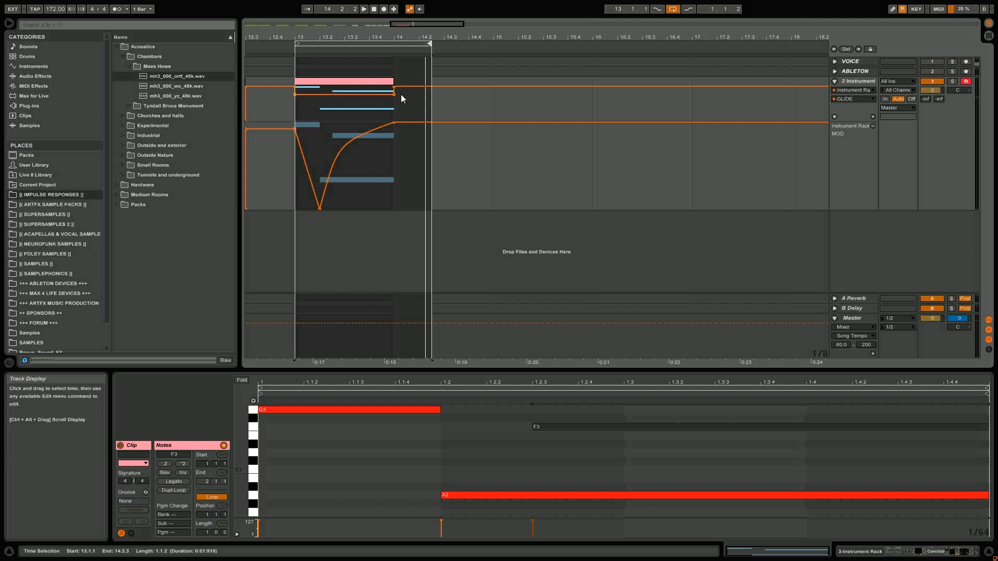
pyautogui.moveTo(434, 107); pyautogui.dragTo(486, 126)
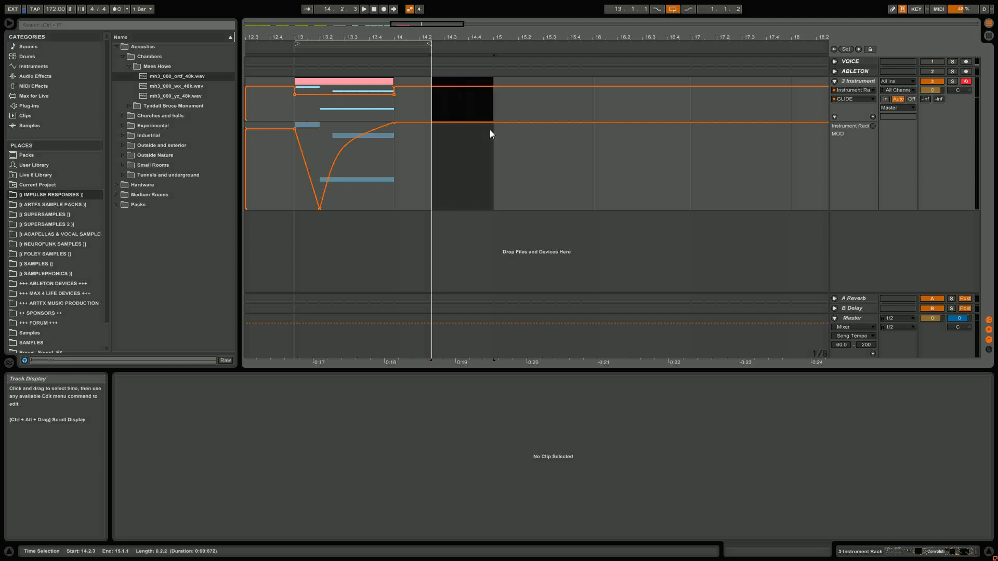
pyautogui.hotkey('ctrl', 'shift', 'm')
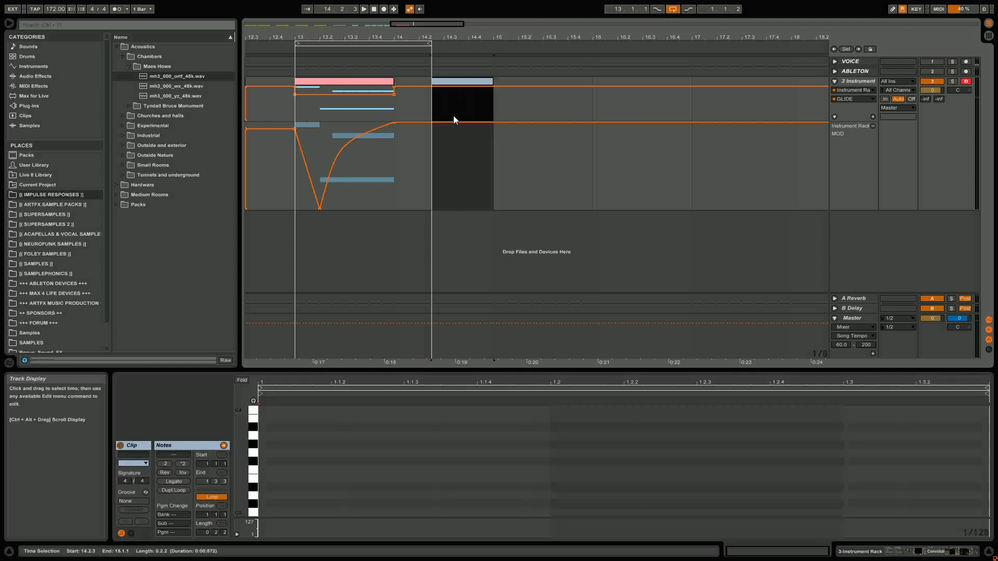
pyautogui.doubleClick(470, 83)
# - Draw a C2 note from the start of the new clip to 1.2
pyautogui.scroll(-3, 278, 501)
pyautogui.scroll(1, 273, 502)
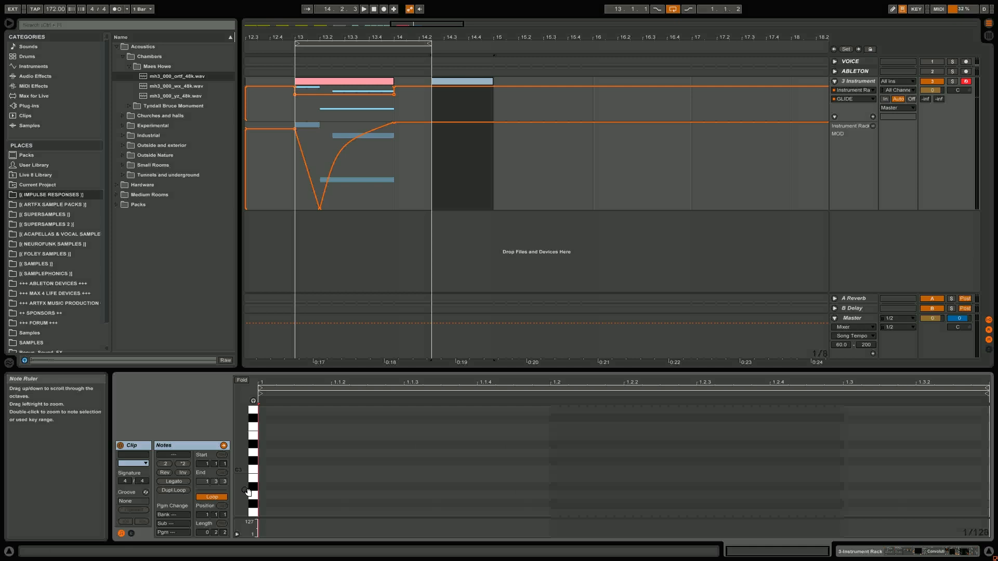
pyautogui.scroll(-3, 247, 492)
pyautogui.doubleClick(264, 496)
pyautogui.moveTo(265, 496); pyautogui.dragTo(552, 471)
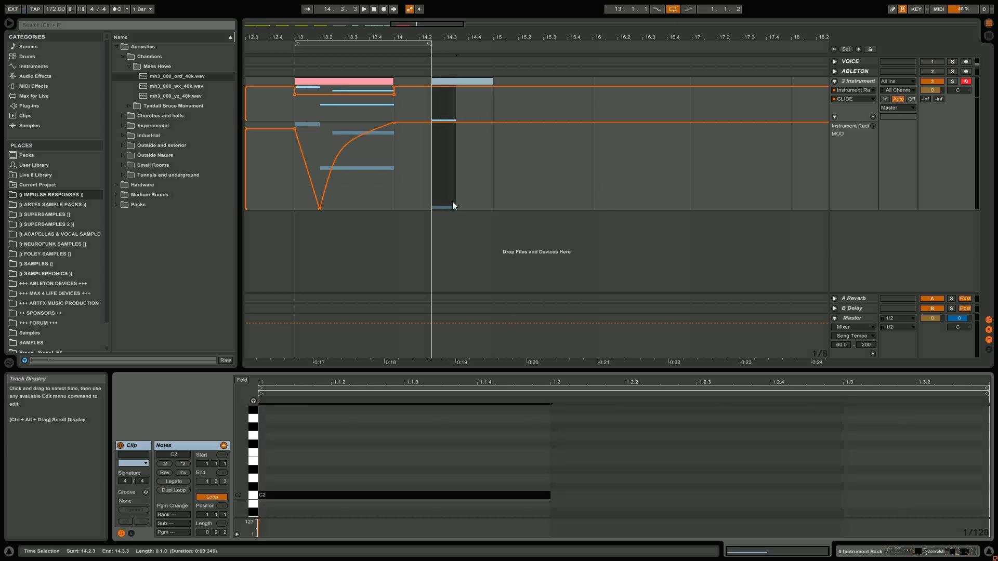
# - Draw a triangular MOD peak over the C2 note from 14.2.3 to 14.3.3 and lower its tip while auditioning it
pyautogui.click(439, 141)
pyautogui.moveTo(447, 124)
pyautogui.mouseDown()
pyautogui.moveTo(447, 209)
pyautogui.moveTo(443, 122)
pyautogui.mouseUp()
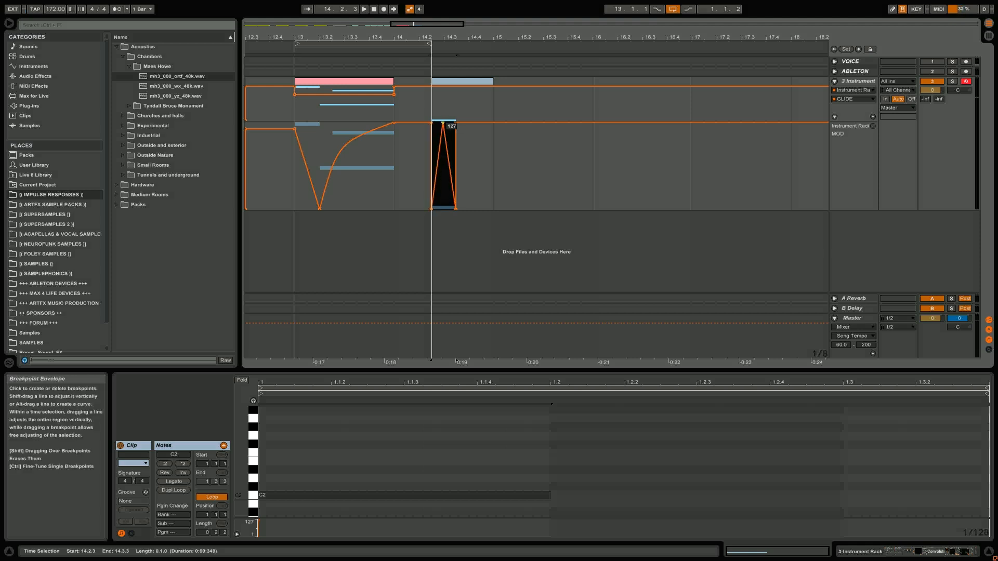
pyautogui.press('space')
pyautogui.press('space')
pyautogui.moveTo(444, 123); pyautogui.dragTo(443, 145)
pyautogui.press('space')
pyautogui.press('space')
pyautogui.press('space')
pyautogui.press('space')
pyautogui.press('space')
pyautogui.press('space')
pyautogui.press('space')
pyautogui.press('space')
pyautogui.press('space')
pyautogui.press('space')
pyautogui.press('space')
pyautogui.press('space')
pyautogui.press('space')
pyautogui.press('space')
pyautogui.press('space')
pyautogui.press('space')
pyautogui.press('space')
# - Delete the triangle's MOD breakpoints so the automation runs level from 14.2.3 onward
pyautogui.click(444, 145)
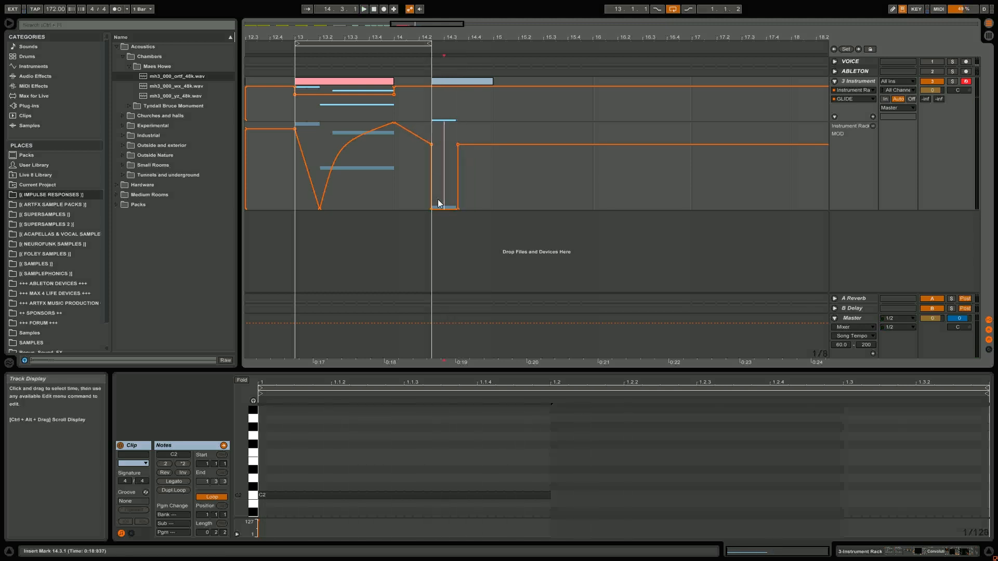
pyautogui.click(431, 208)
pyautogui.click(458, 145)
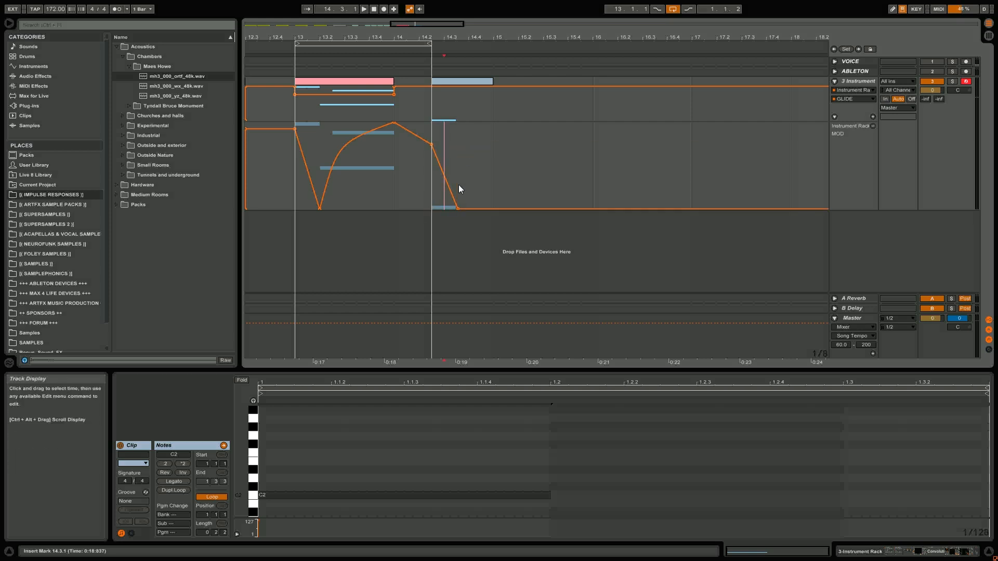
pyautogui.click(456, 207)
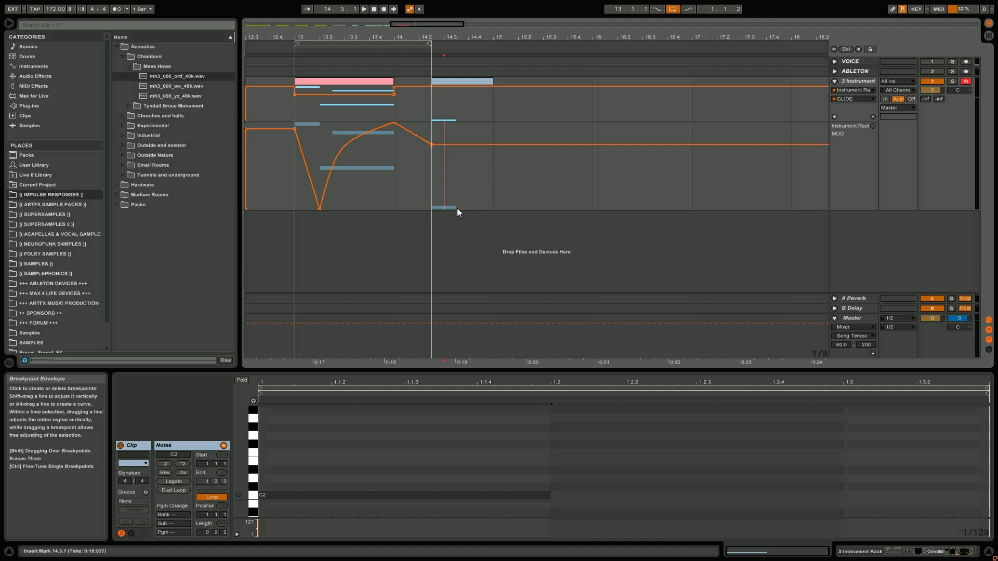
# - Draw a V-shaped MOD dip from 14.2.3 to 14.3.3, reaching the minimum at about 14.3.1, and audition it
pyautogui.moveTo(432, 171); pyautogui.dragTo(446, 208)
pyautogui.click(432, 209)
pyautogui.press('space')
pyautogui.press('space')
pyautogui.press('space')
pyautogui.press('space')
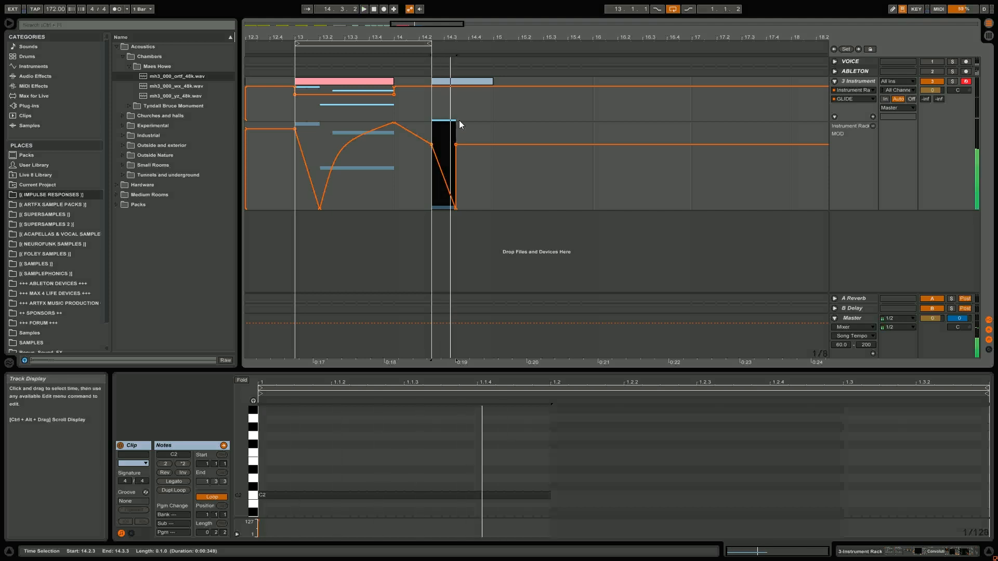
pyautogui.click(458, 135)
pyautogui.moveTo(456, 208); pyautogui.dragTo(445, 208)
pyautogui.press('space')
pyautogui.press('space')
# - Audition the clip and extend its MOD curve to a peak at about 14.4.1, falling to 43 at 15
pyautogui.click(444, 74)
pyautogui.click(444, 81)
pyautogui.press('space')
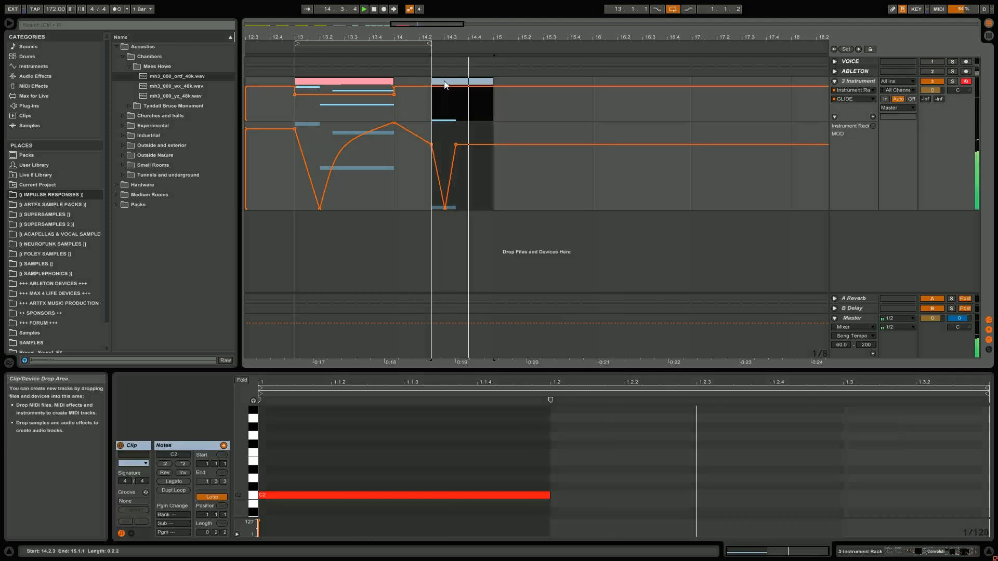
pyautogui.press('space')
pyautogui.press('space')
pyautogui.click(456, 144)
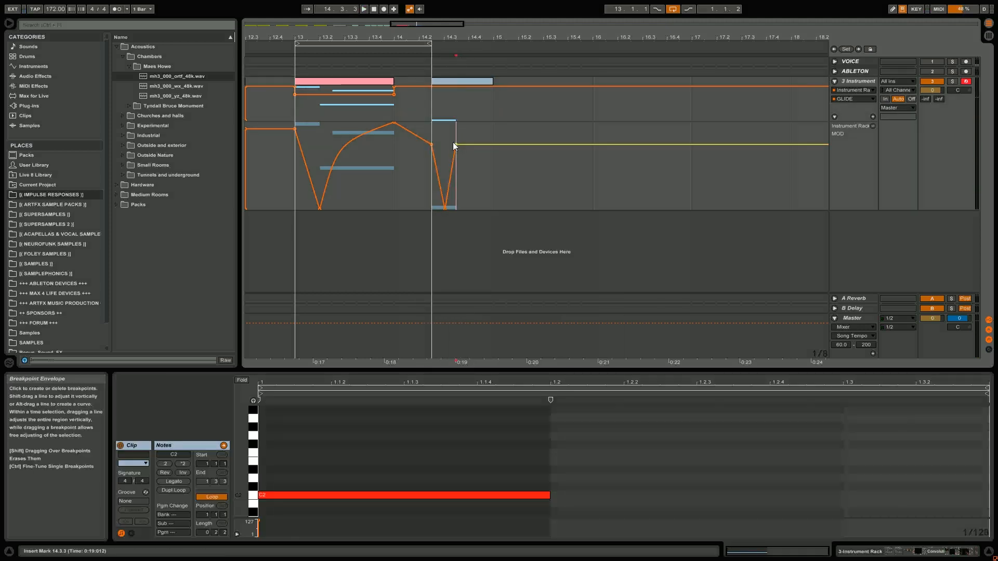
pyautogui.moveTo(457, 144); pyautogui.dragTo(493, 179)
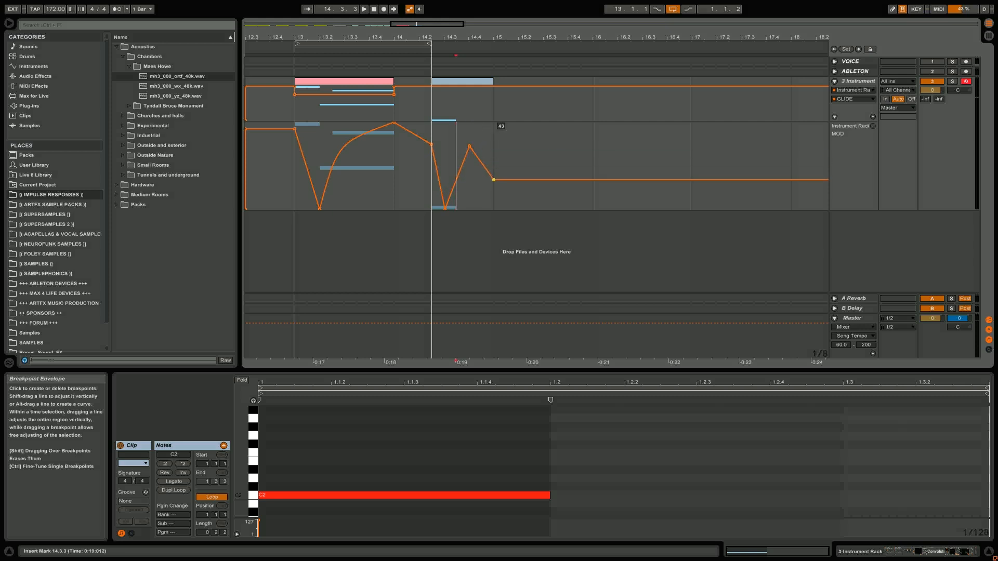
# - Lengthen the C2 note to the clip's end, add an A2 note from 1.2 to the end, and audition the clip
pyautogui.click(456, 86)
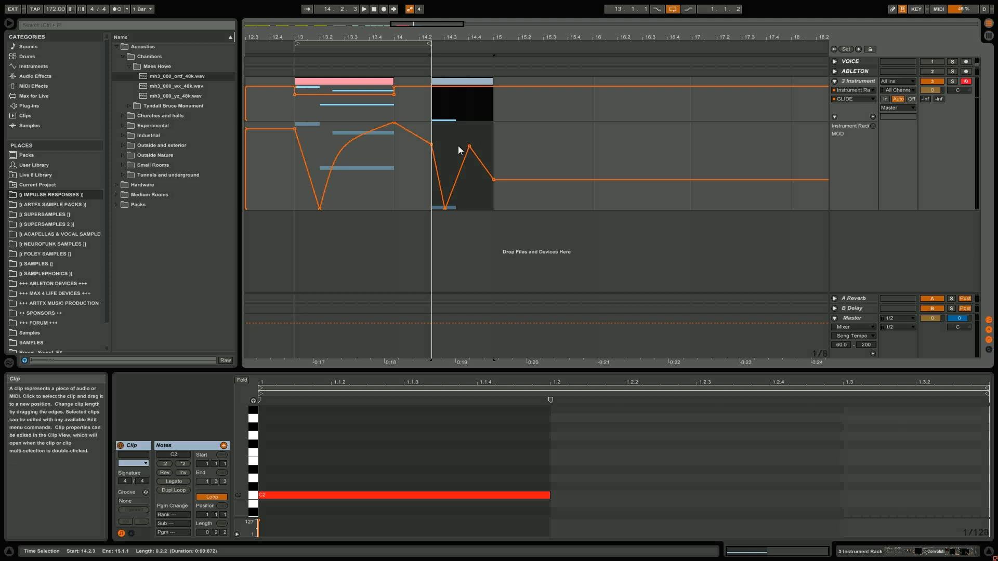
pyautogui.moveTo(547, 497); pyautogui.dragTo(988, 496)
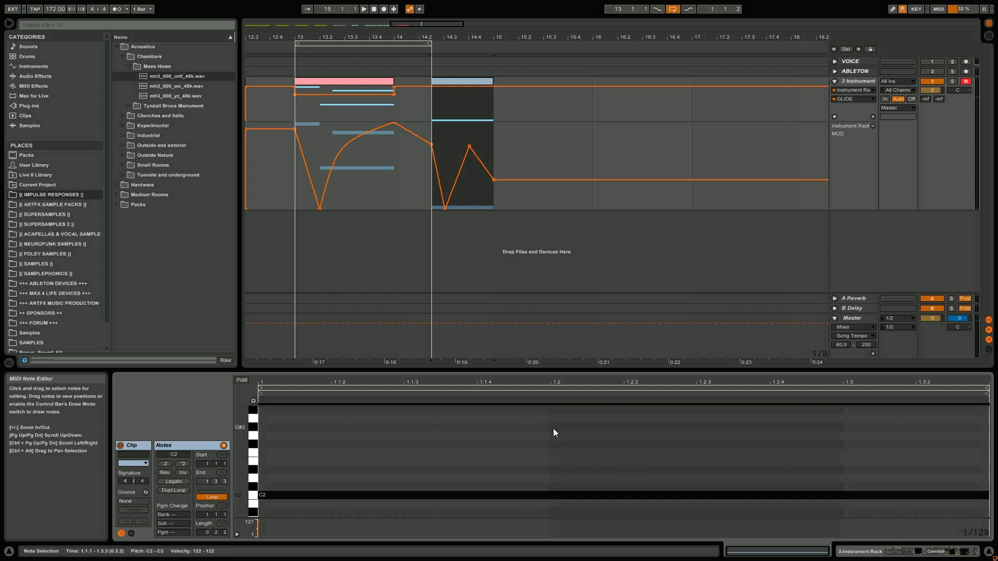
pyautogui.moveTo(554, 421); pyautogui.dragTo(984, 425)
pyautogui.press('space')
pyautogui.press('space')
pyautogui.press('space')
pyautogui.press('space')
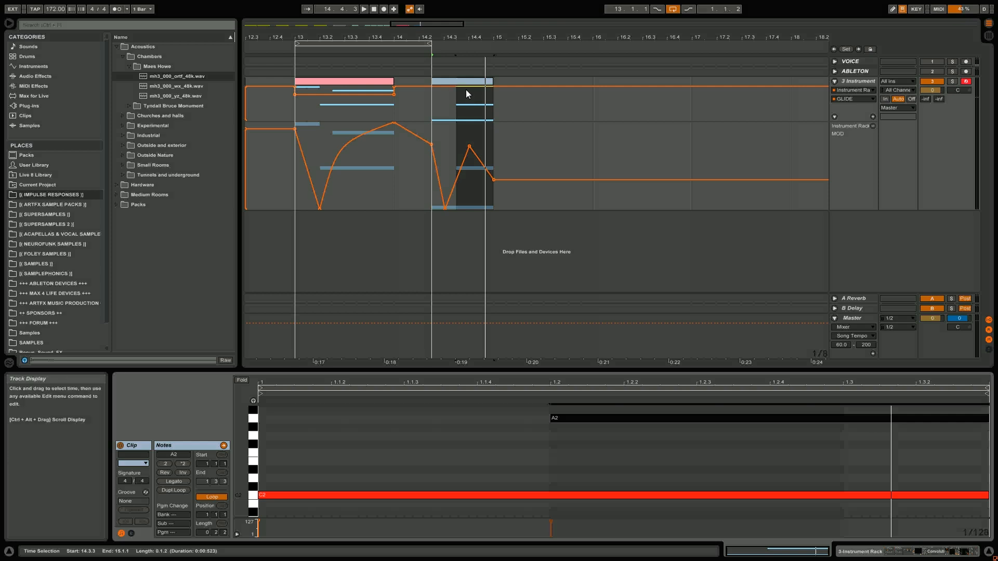
# - Lower the GLIDE automation from 14.2.3 onward and raise the MOD peak at 14.4.1, auditioning the clip
pyautogui.moveTo(431, 98)
pyautogui.mouseDown()
pyautogui.moveTo(488, 106)
pyautogui.moveTo(433, 113)
pyautogui.mouseUp()
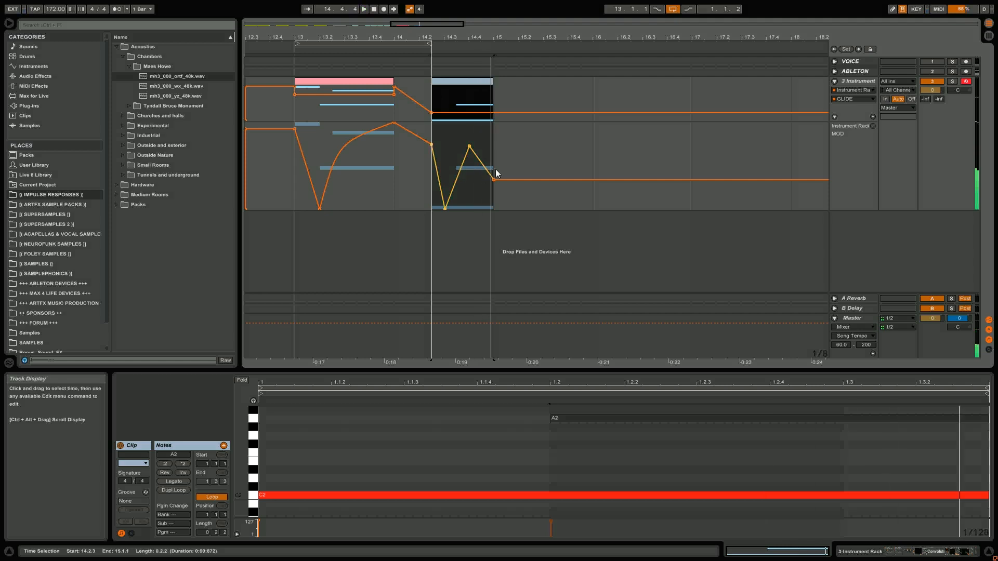
pyautogui.click(505, 155)
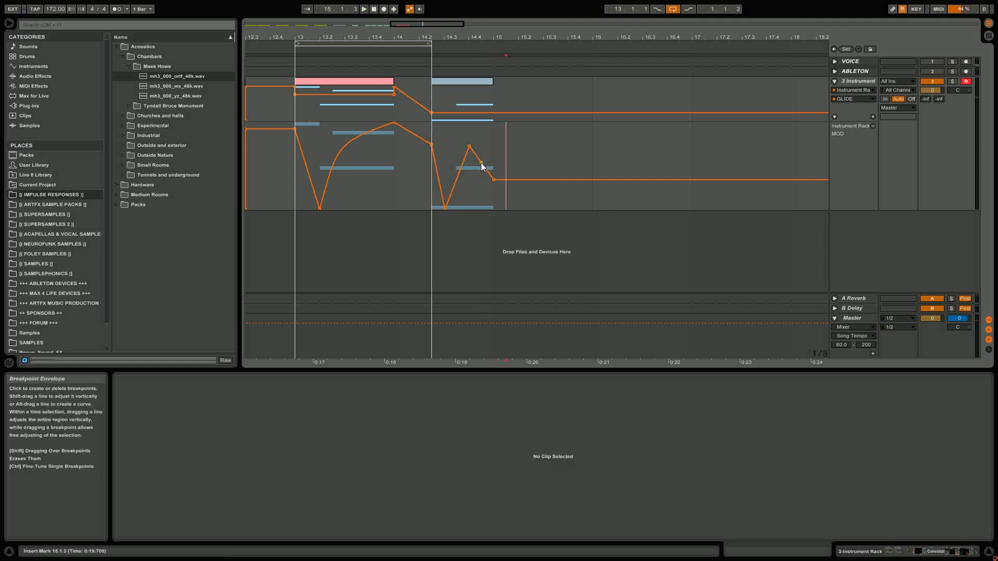
pyautogui.click(433, 129)
pyautogui.moveTo(479, 128); pyautogui.dragTo(469, 133)
pyautogui.press('space')
pyautogui.press('space')
pyautogui.press('space')
pyautogui.press('space')
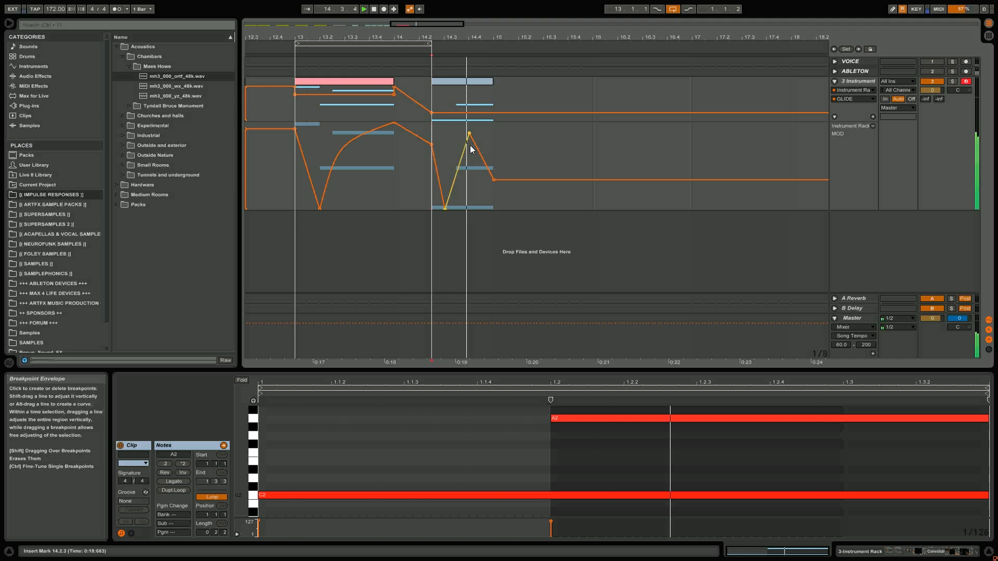
pyautogui.press('space')
pyautogui.press('space')
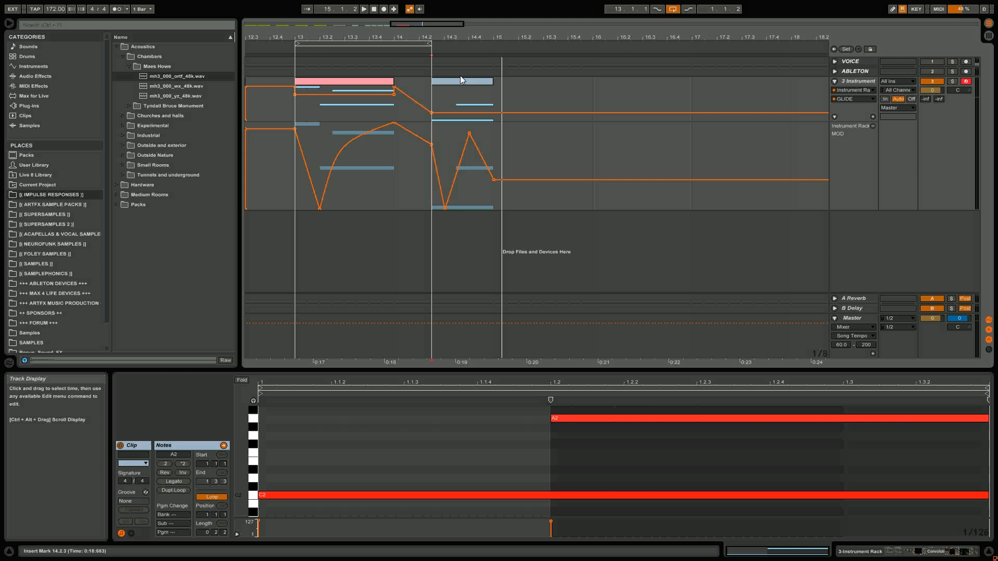
# - Create an empty MIDI clip from 15.3.1 to 16 and draw a MOD spike under it, peaking at about 15.3.3
pyautogui.click(525, 103)
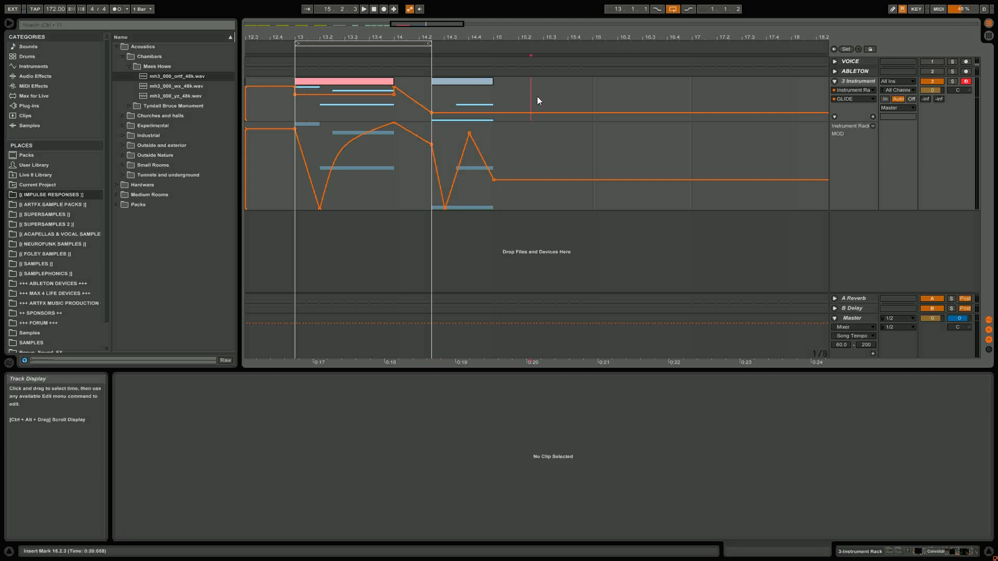
pyautogui.moveTo(537, 96); pyautogui.dragTo(594, 98)
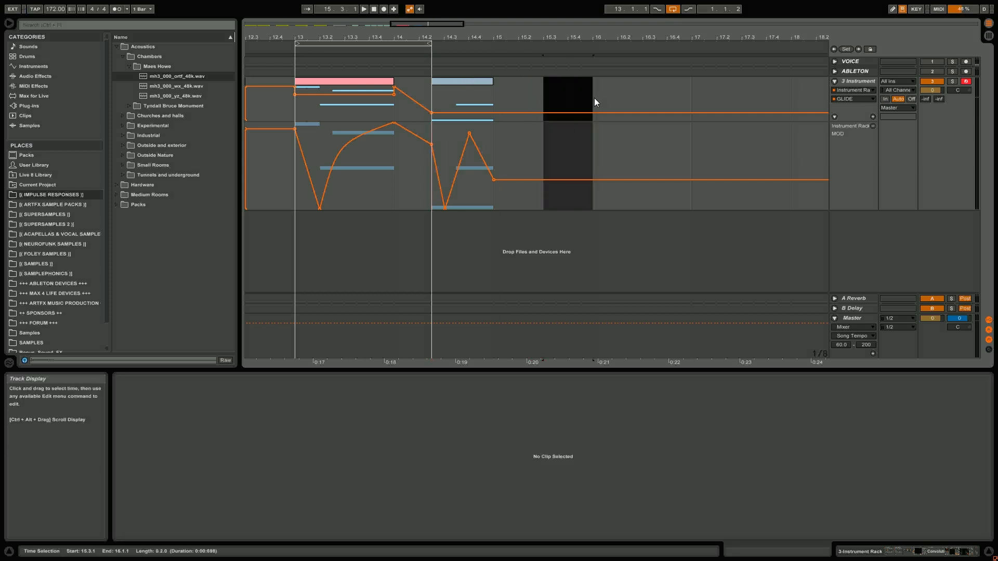
pyautogui.hotkey('ctrl', 'shift', 'm')
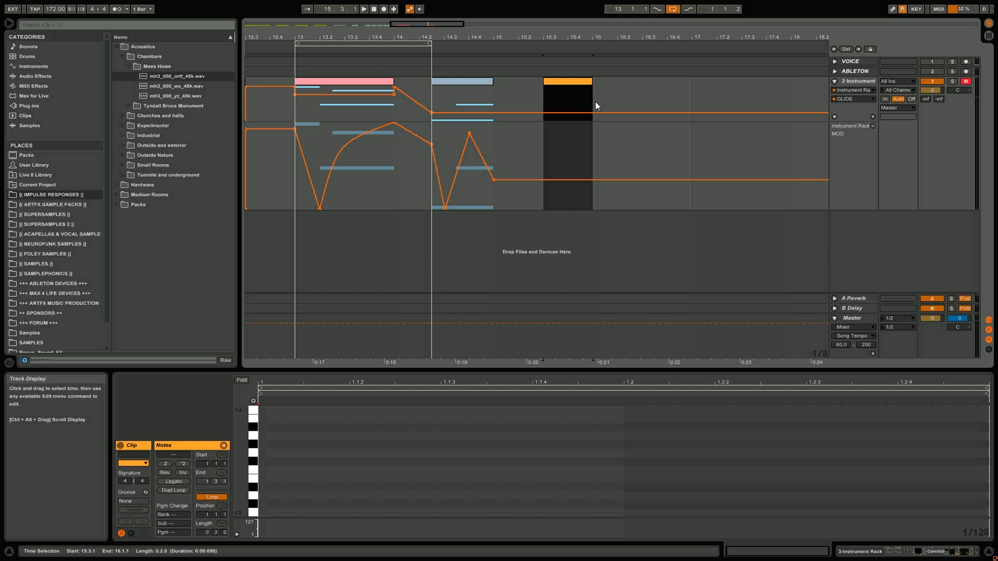
pyautogui.click(546, 161)
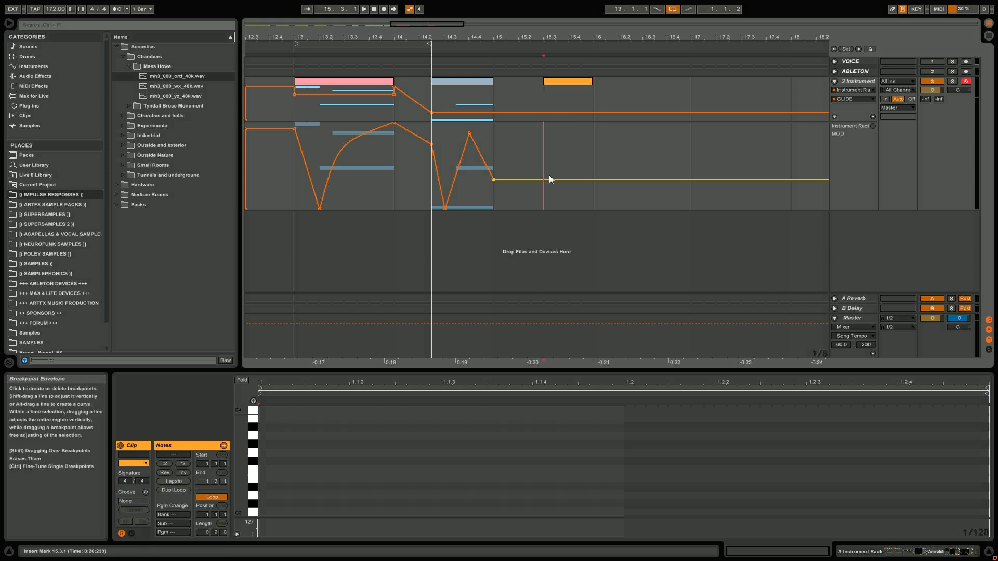
pyautogui.moveTo(552, 179); pyautogui.dragTo(592, 209)
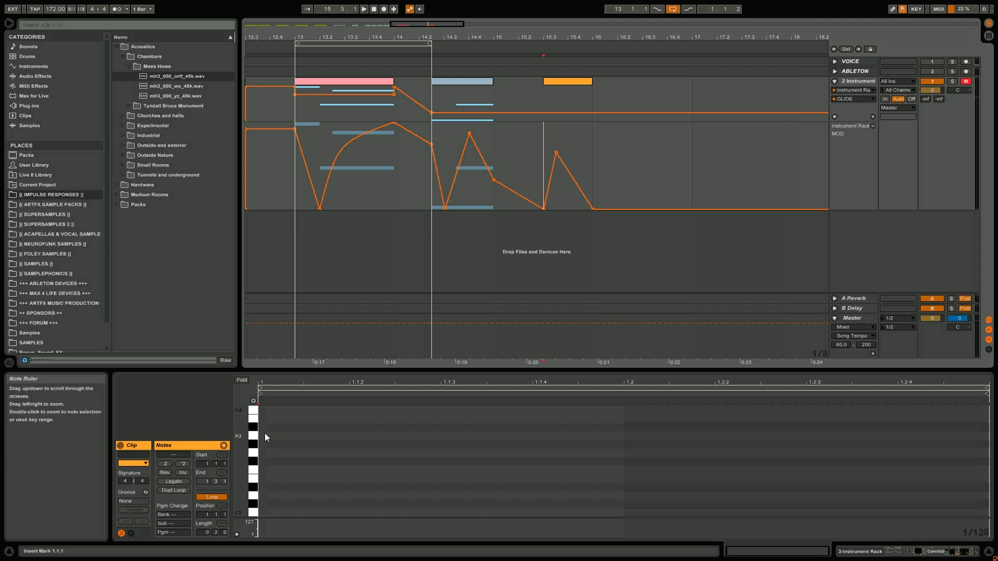
# - Add a D3 note from the clip's start to 1.2 and a C3 note from 1.2 to its end, and audition them
pyautogui.moveTo(260, 496)
pyautogui.mouseDown()
pyautogui.moveTo(589, 499)
pyautogui.moveTo(626, 506)
pyautogui.moveTo(631, 522)
pyautogui.moveTo(986, 506)
pyautogui.mouseUp()
pyautogui.press('space')
pyautogui.press('space')
pyautogui.press('space')
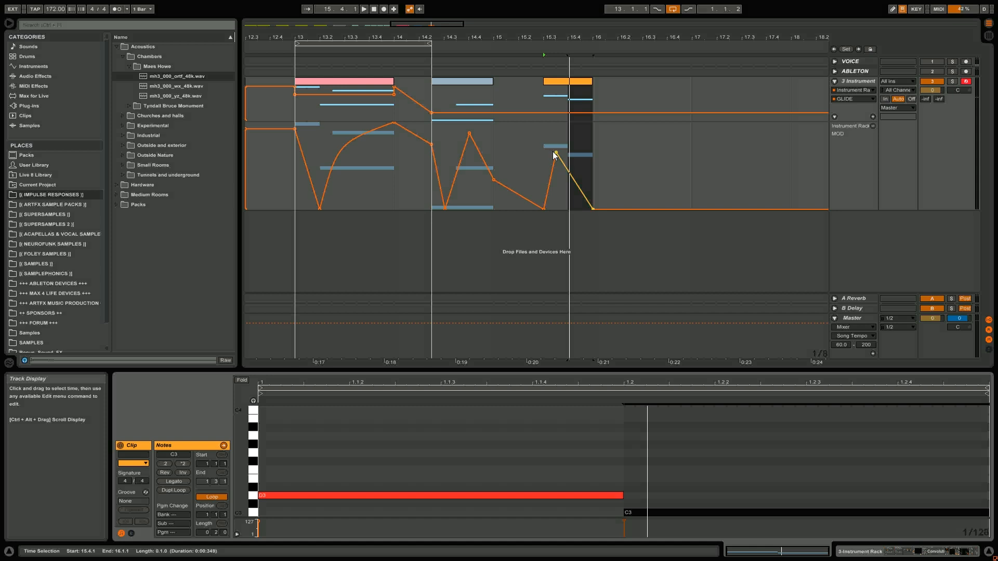
# - Move the MOD spike's peak earlier and higher, to about 15.3.2, and audition it
pyautogui.moveTo(555, 153)
pyautogui.mouseDown()
pyautogui.moveTo(550, 129)
pyautogui.moveTo(546, 148)
pyautogui.mouseUp()
pyautogui.press('space')
pyautogui.press('space')
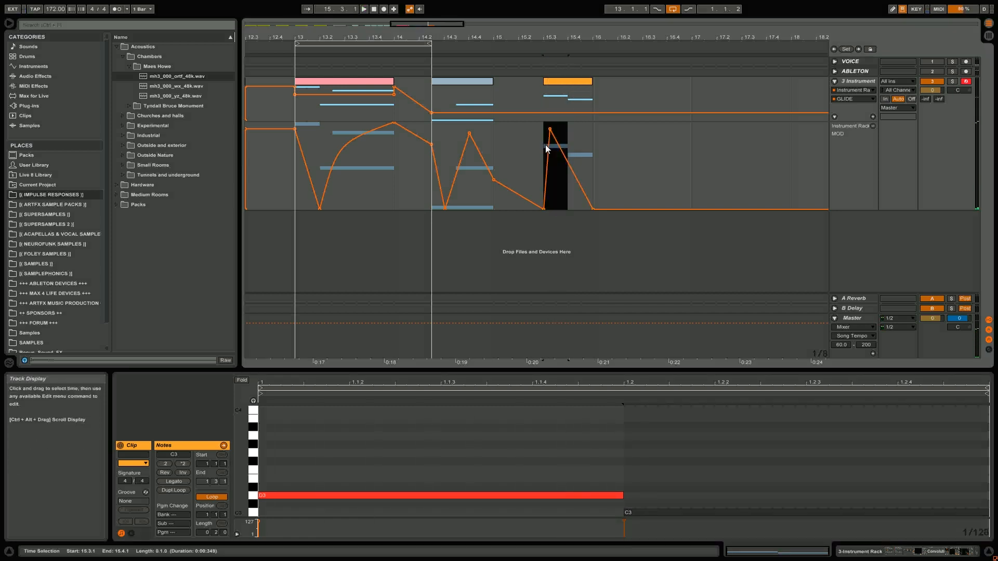
# - Duplicate the MOD curve of 15.3.1 to 15.4.1 onto the second half of the clip and play it back
pyautogui.hotkey('ctrl', 'd')
pyautogui.press('space')
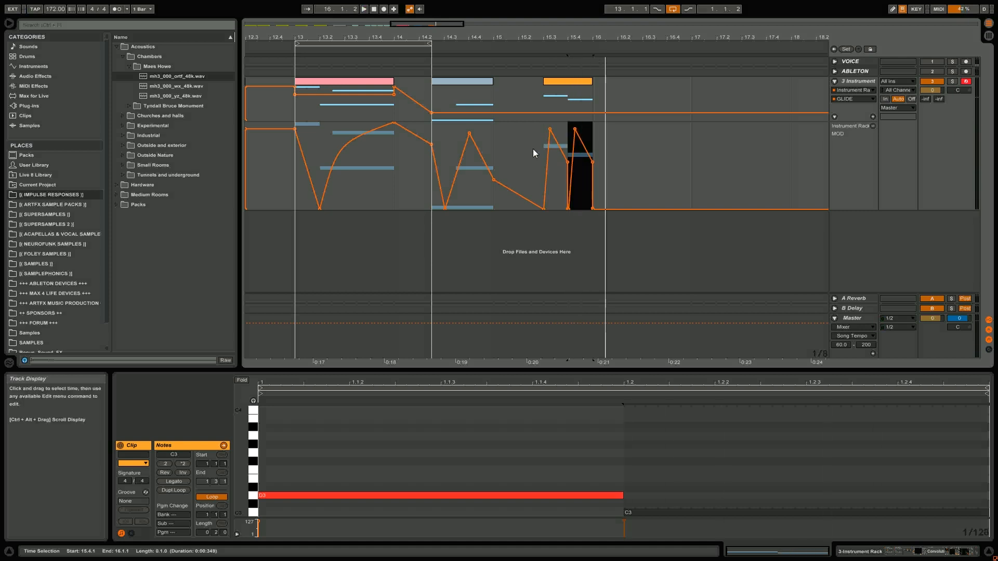
pyautogui.click(532, 149)
pyautogui.click(540, 146)
pyautogui.press('space')
pyautogui.press('space')
pyautogui.press('space')
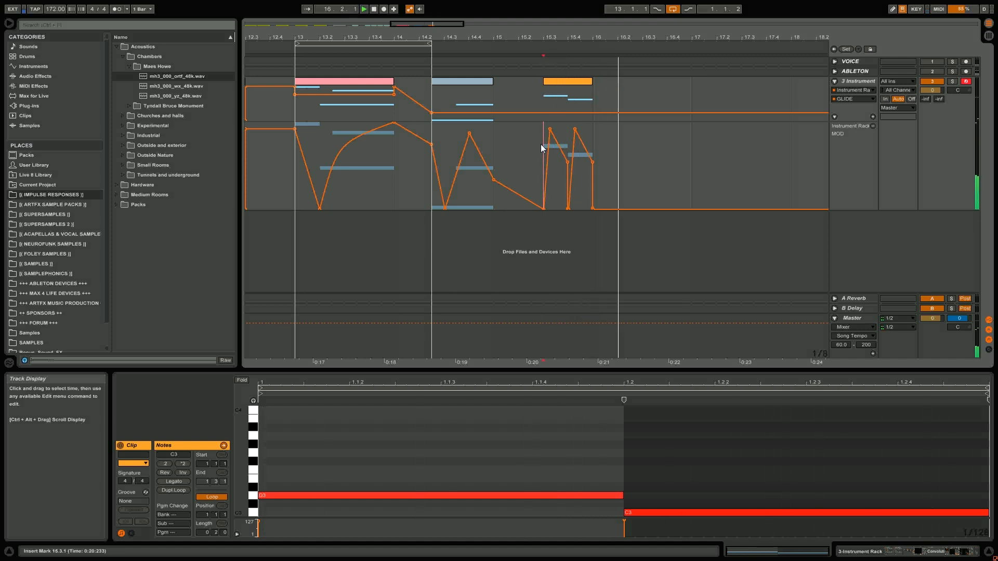
# - Delete the minimum MOD breakpoint at 16 so the curve holds its level after the clip, and audition the result
pyautogui.click(593, 209)
pyautogui.press('space')
pyautogui.press('space')
pyautogui.press('space')
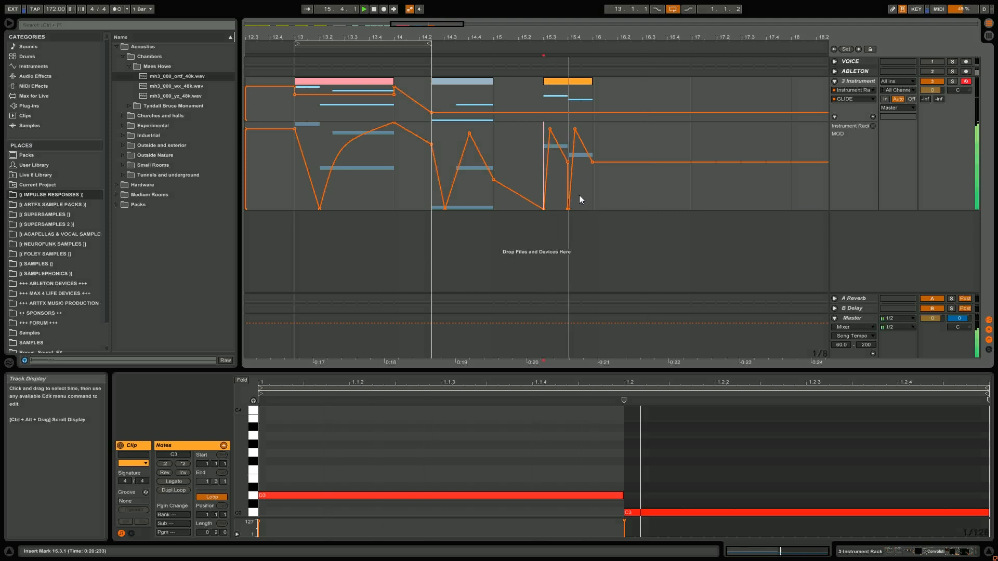
pyautogui.press('space')
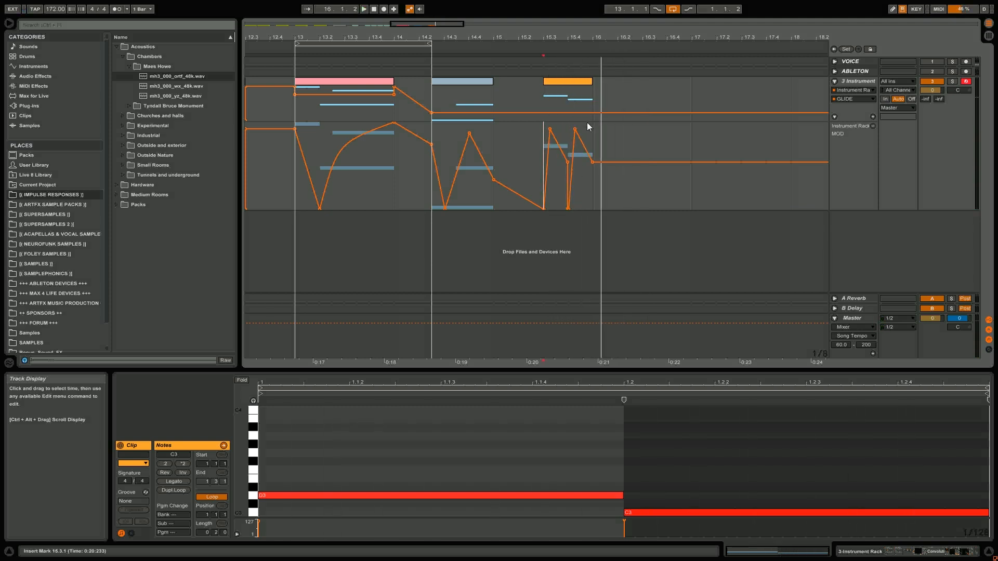
pyautogui.press('space')
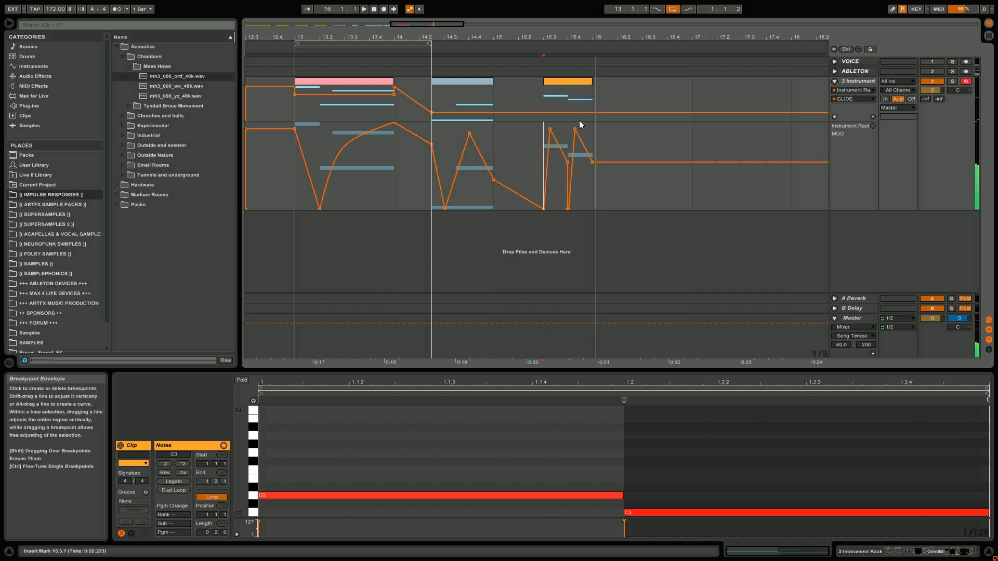
# - Copy the orange clip together with its automation so that the copy starts at 16.2
pyautogui.click(575, 79)
pyautogui.moveTo(557, 80); pyautogui.dragTo(640, 88)
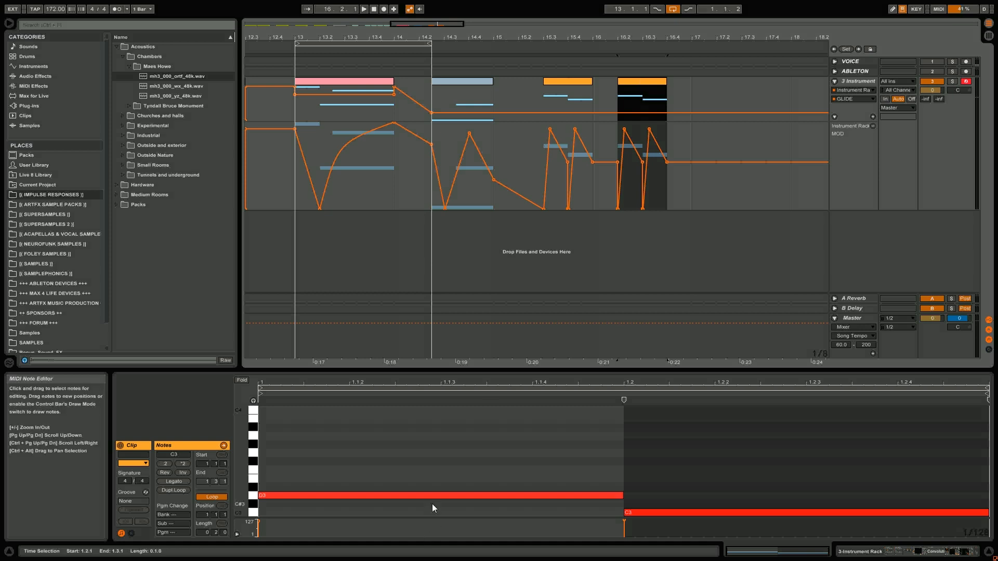
# - Try different pitches in the copied clip, settling the first note on G2 and the second on F2
pyautogui.scroll(-3, 432, 504)
pyautogui.moveTo(452, 419); pyautogui.dragTo(453, 461)
pyautogui.press('space')
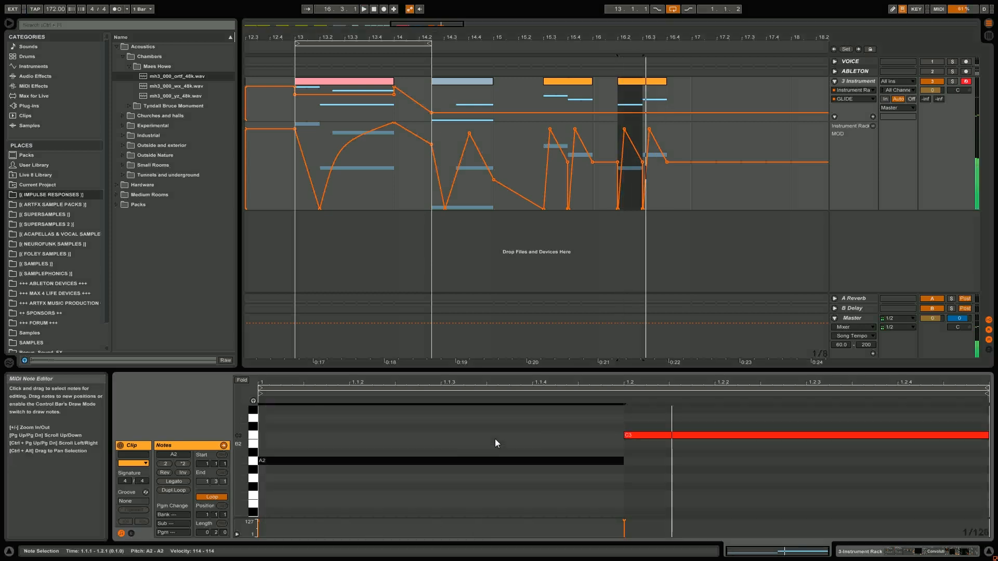
pyautogui.moveTo(544, 462); pyautogui.dragTo(544, 446)
pyautogui.moveTo(641, 435); pyautogui.dragTo(637, 479)
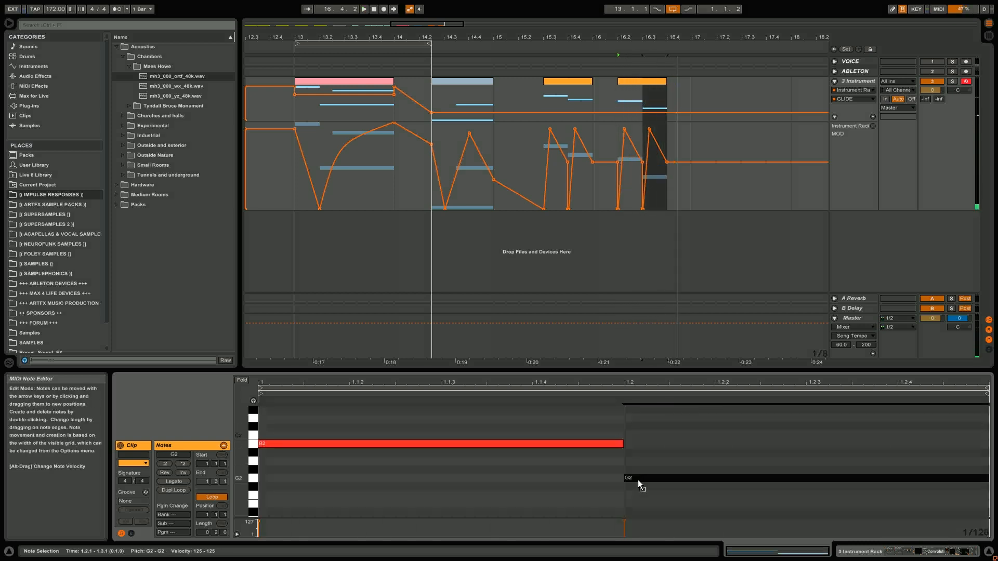
pyautogui.moveTo(597, 444); pyautogui.dragTo(637, 498)
pyautogui.moveTo(601, 464); pyautogui.dragTo(601, 478)
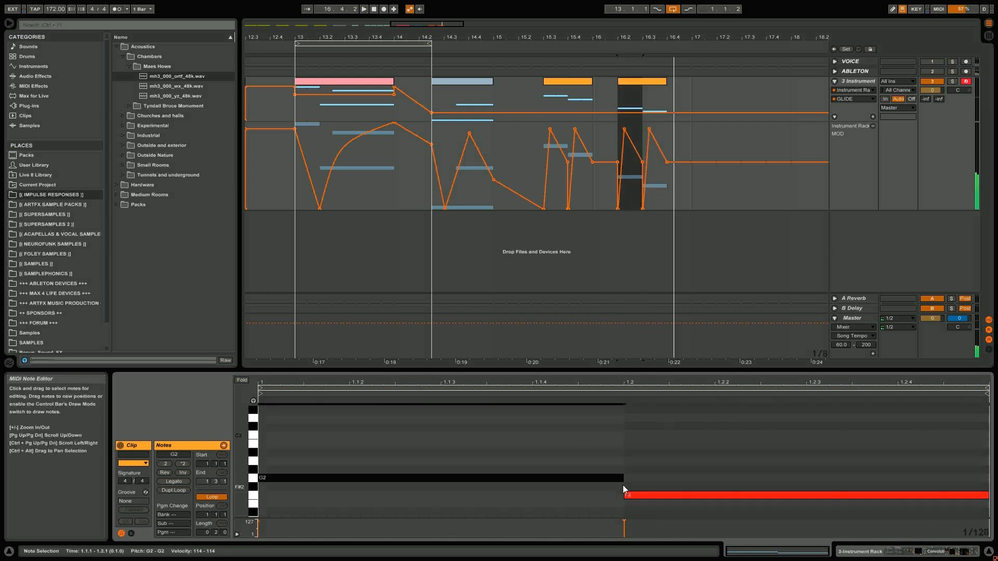
# - Transpose both notes of the copied clip up one octave to G3 and F3 and audition them
pyautogui.moveTo(637, 509); pyautogui.dragTo(588, 478)
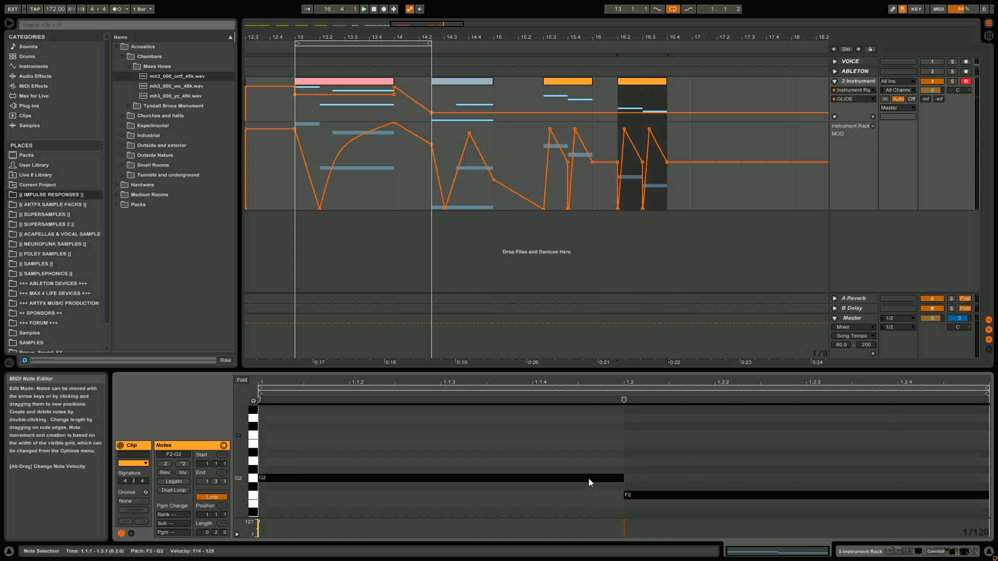
pyautogui.hotkey('shift', 'Up')
pyautogui.press('space')
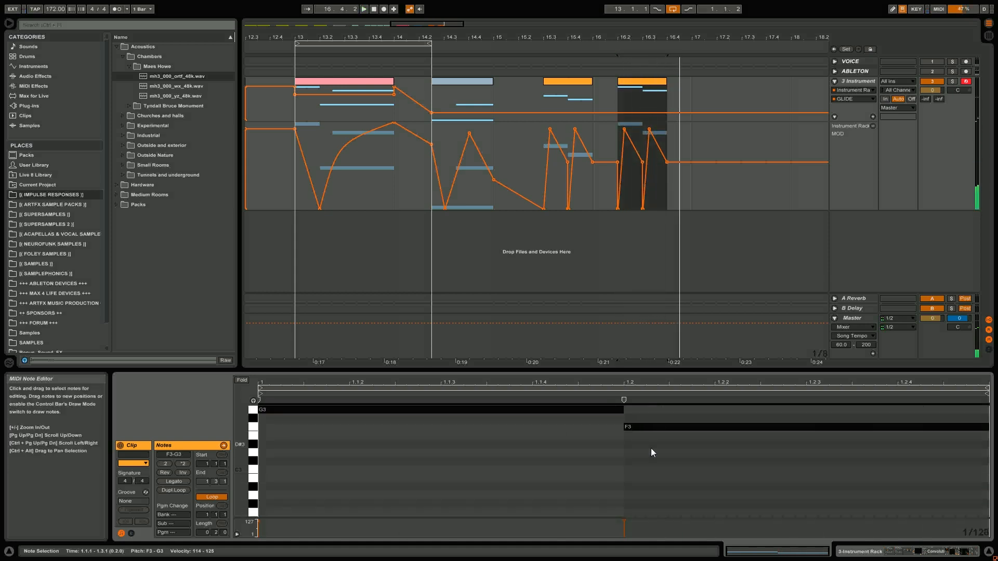
# - Add a B2 note below the G3 note, from just before 1.1.3 to 1.2, and audition the clip
pyautogui.click(623, 444)
pyautogui.press('space')
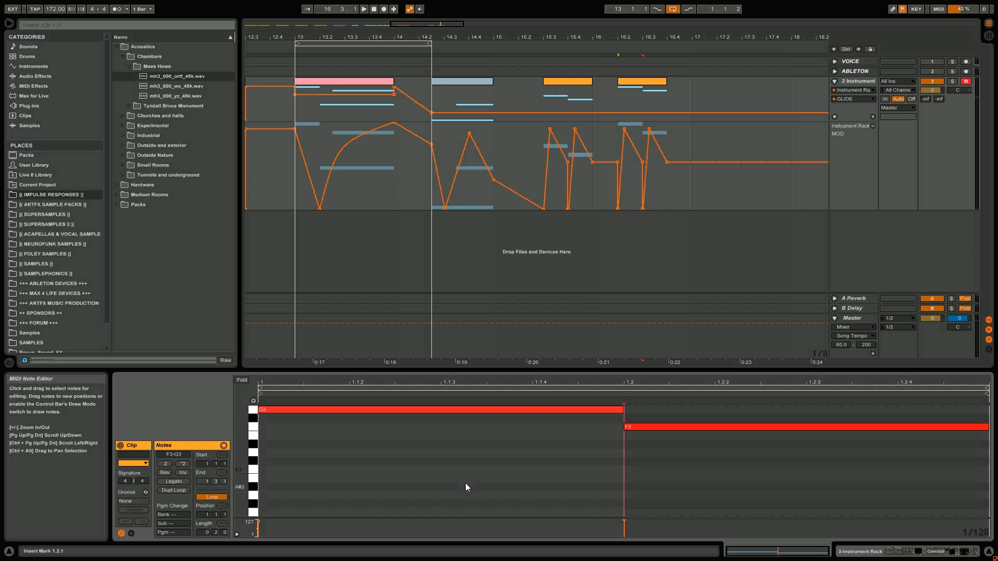
pyautogui.moveTo(433, 479); pyautogui.dragTo(626, 475)
pyautogui.press('space')
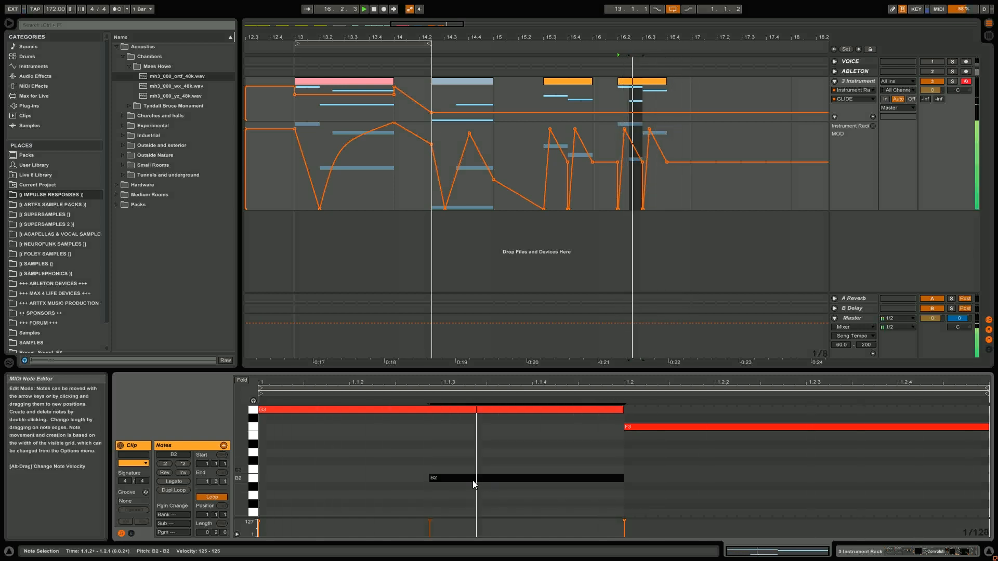
# - Lower the added B2 note to A2, extend its end to 1.2.3, and audition the clip repeatedly
pyautogui.moveTo(465, 479); pyautogui.dragTo(462, 496)
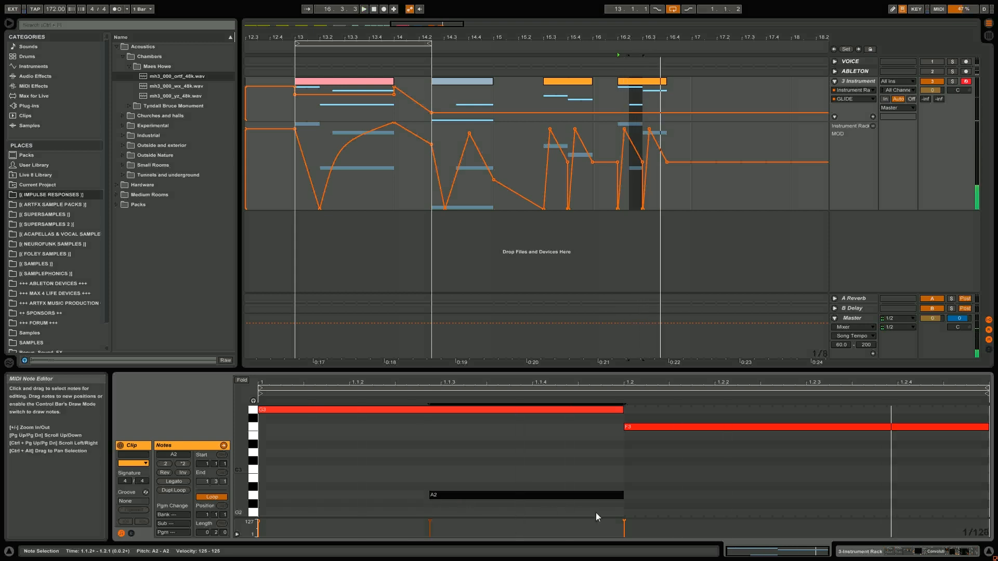
pyautogui.moveTo(624, 495); pyautogui.dragTo(806, 497)
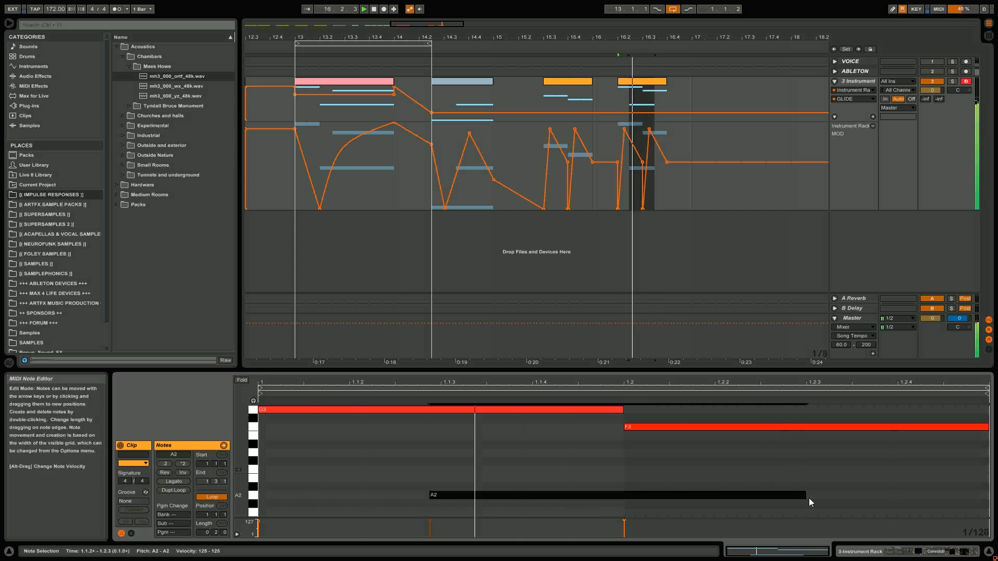
pyautogui.press('space')
pyautogui.press('space')
pyautogui.press('space')
pyautogui.press('space')
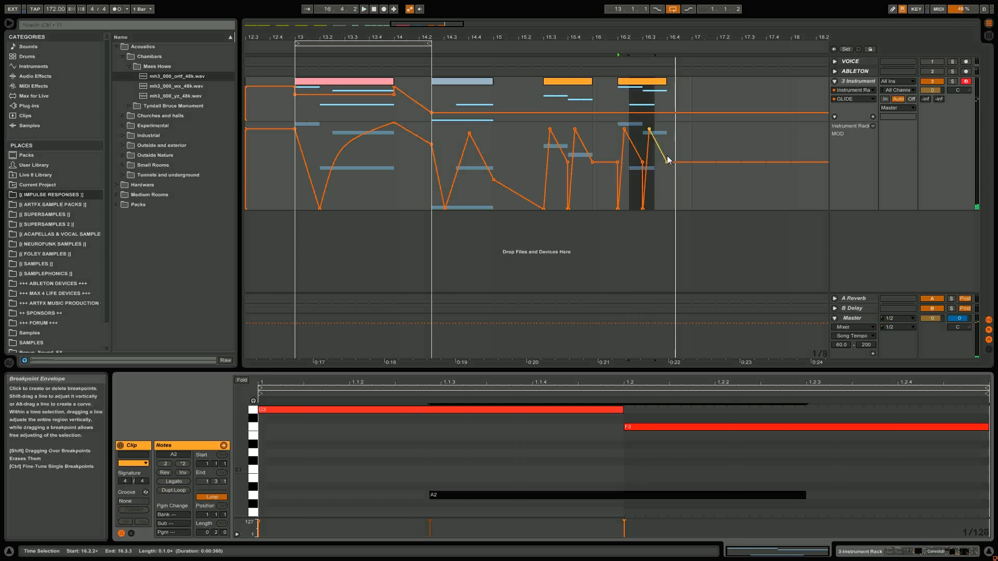
pyautogui.press('space')
pyautogui.press('space')
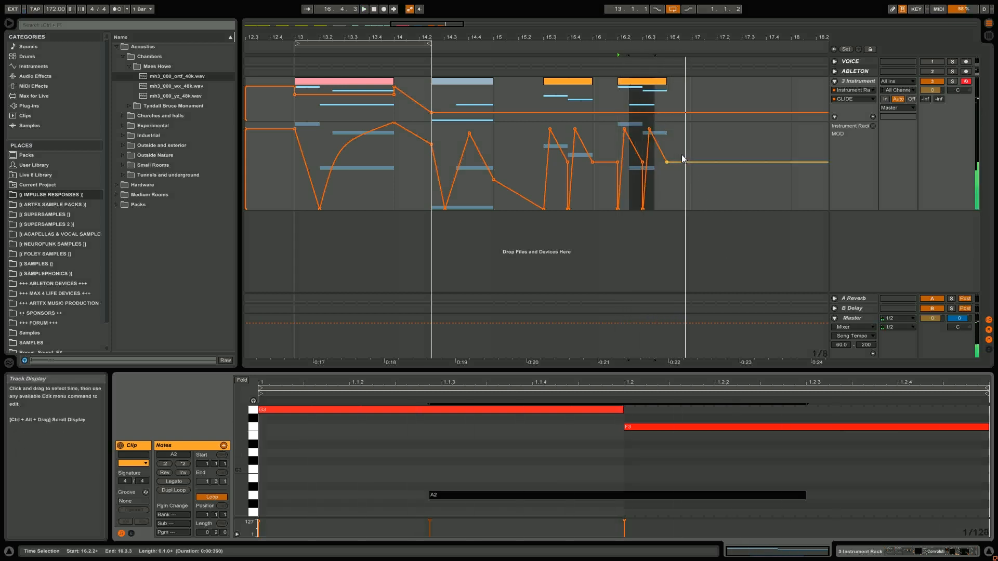
# - Lower the MOD breakpoint at the end of the second orange clip to the minimum and audition it
pyautogui.moveTo(666, 163); pyautogui.dragTo(666, 208)
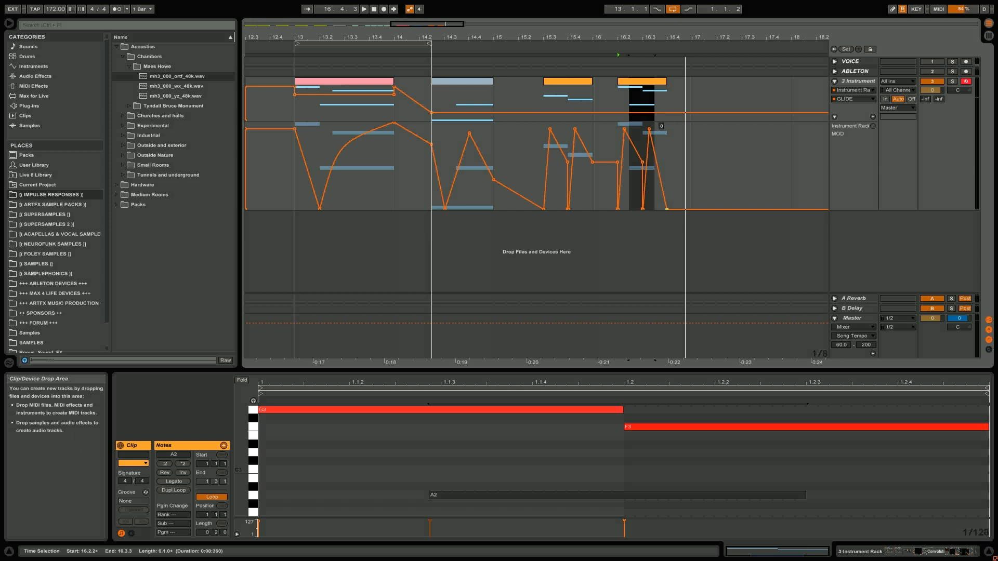
pyautogui.press('space')
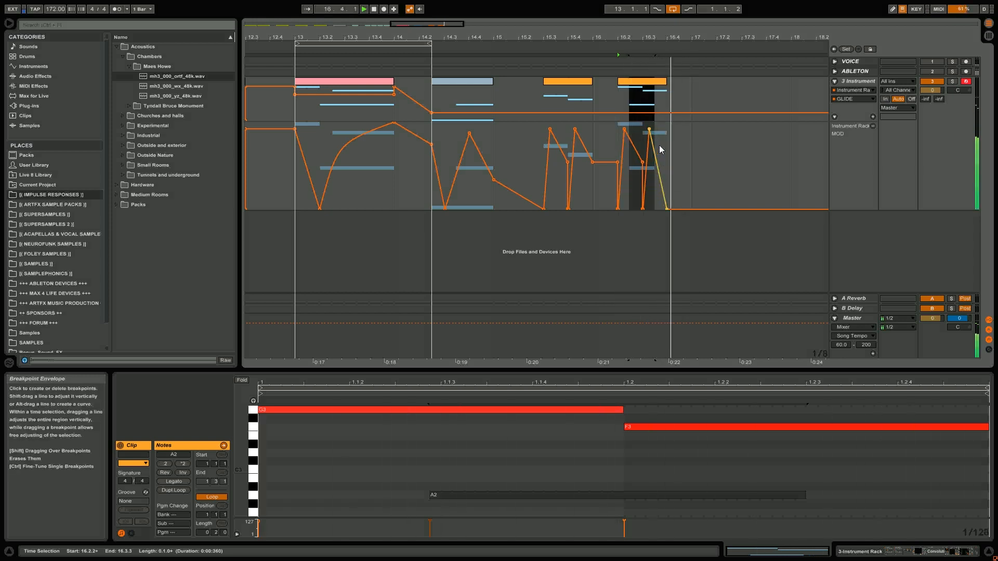
pyautogui.press('space')
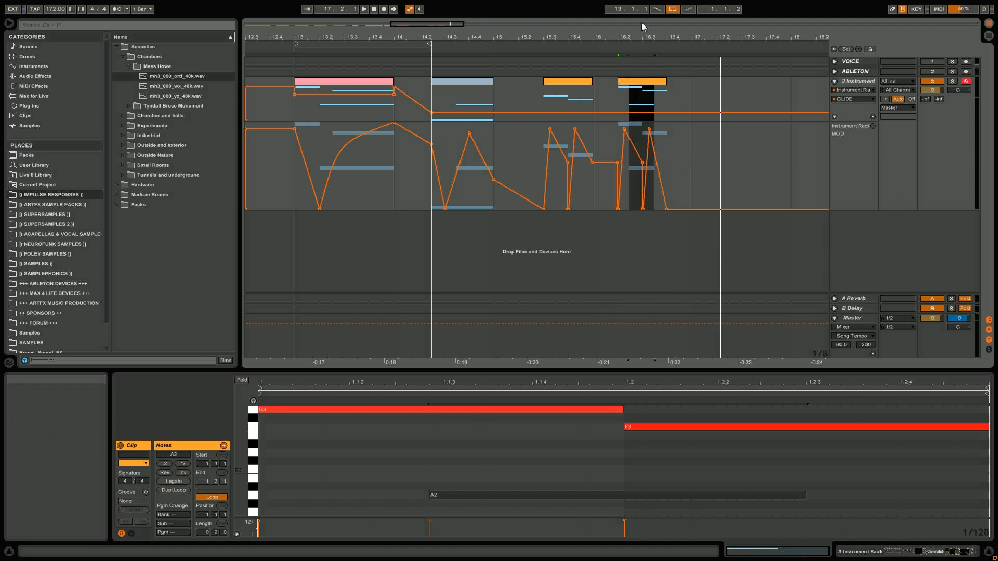
# - Move the loop to bars 17 to 19 and insert an empty two-bar MIDI clip there on the instrument track
pyautogui.moveTo(642, 36); pyautogui.dragTo(642, 19)
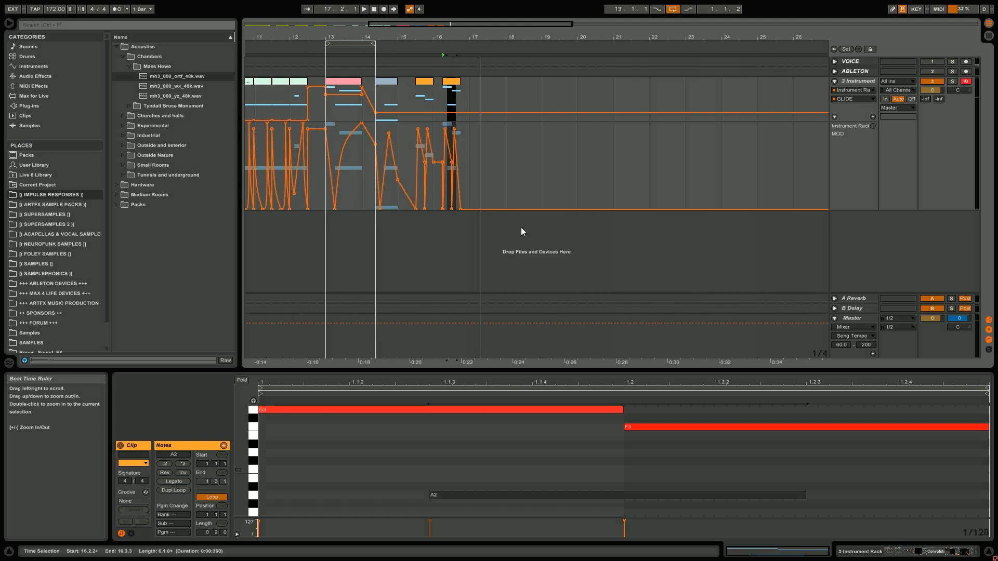
pyautogui.moveTo(367, 43); pyautogui.dragTo(540, 43)
pyautogui.moveTo(467, 93); pyautogui.dragTo(549, 94)
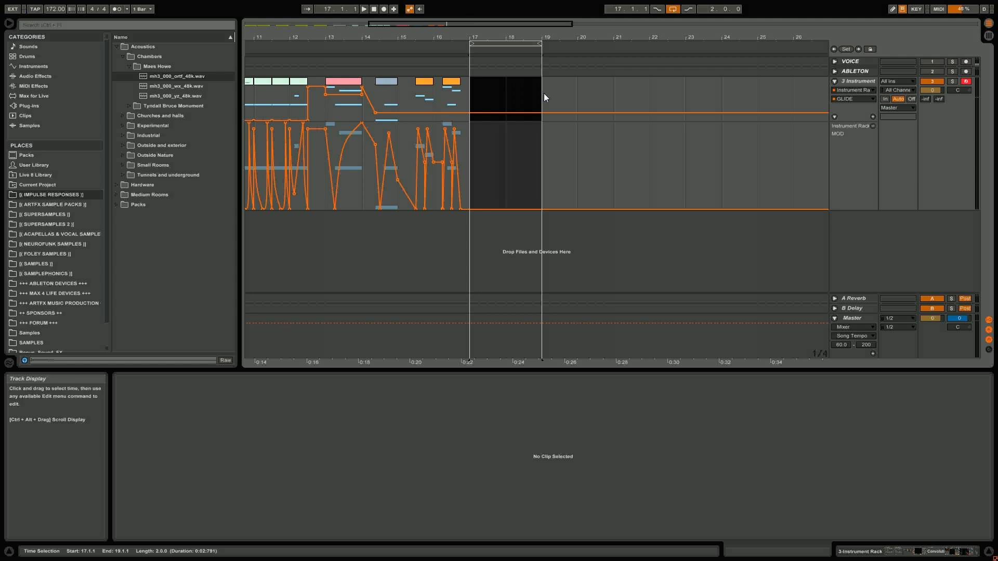
pyautogui.hotkey('ctrl', 'shift', 'm')
pyautogui.doubleClick(520, 83)
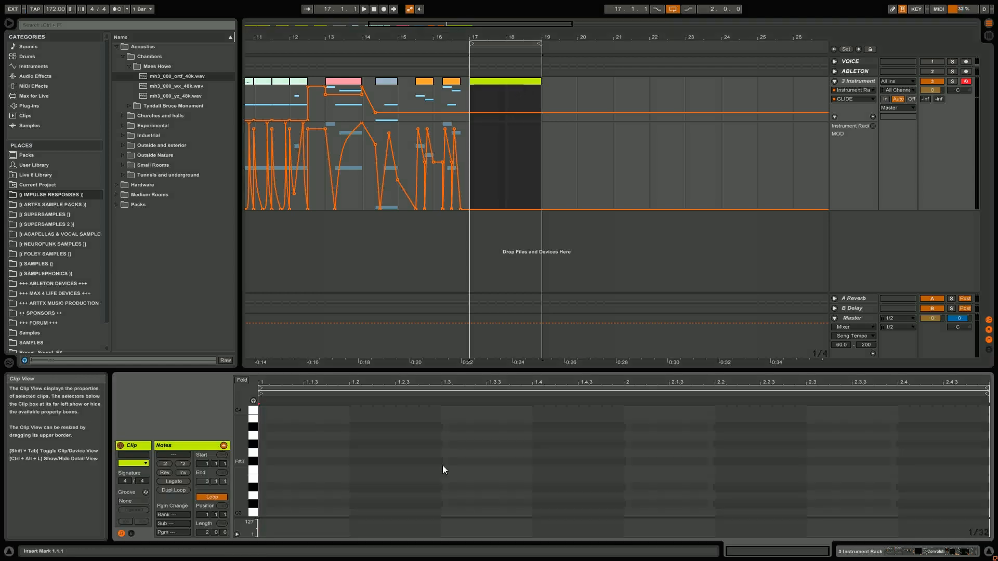
# - Add an A2 note spanning the full length of the new clip and audition it
pyautogui.scroll(-2, 254, 497)
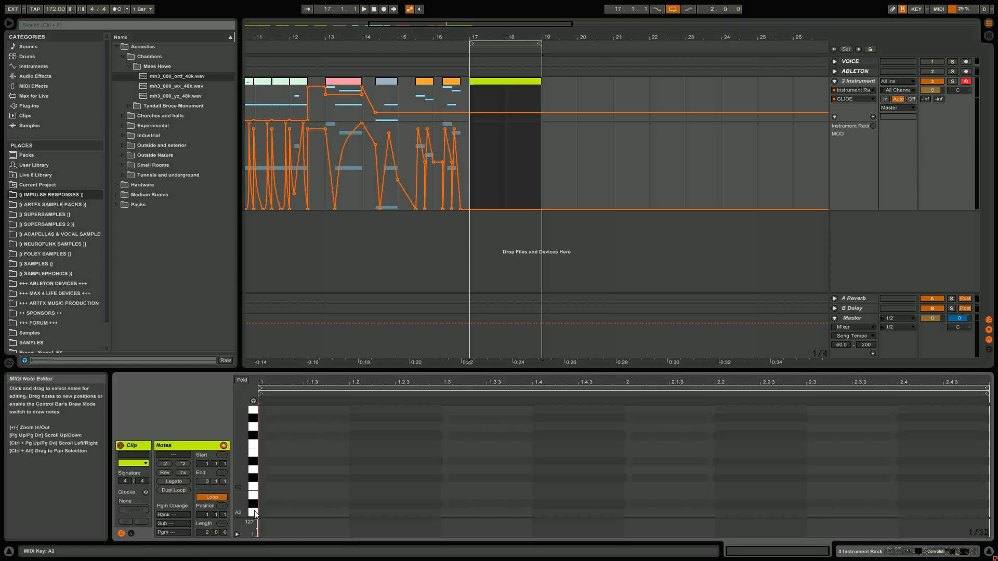
pyautogui.doubleClick(262, 513)
pyautogui.moveTo(263, 515); pyautogui.dragTo(984, 448)
pyautogui.press('space')
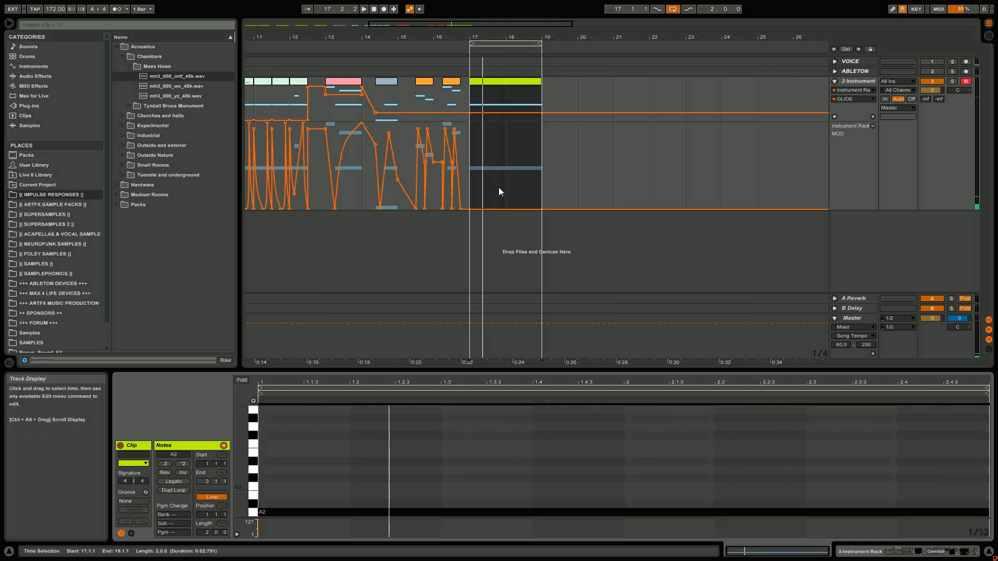
pyautogui.press('space')
# - Draw a MOD ramp falling from maximum at 17.1.1 to minimum at 17.2, and audition it
pyautogui.click(471, 172)
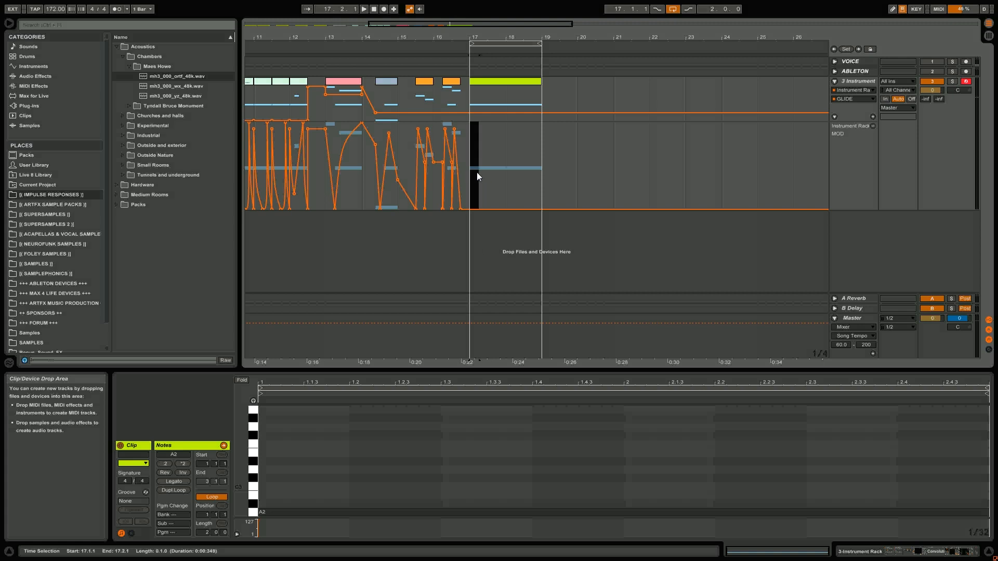
pyautogui.moveTo(472, 206); pyautogui.dragTo(474, 122)
pyautogui.click(479, 123)
pyautogui.press('space')
pyautogui.moveTo(476, 39); pyautogui.dragTo(476, 83)
# - Duplicate the one-beat MOD ramp to 17.2 and paste another copy at 17.2.3
pyautogui.click(448, 140)
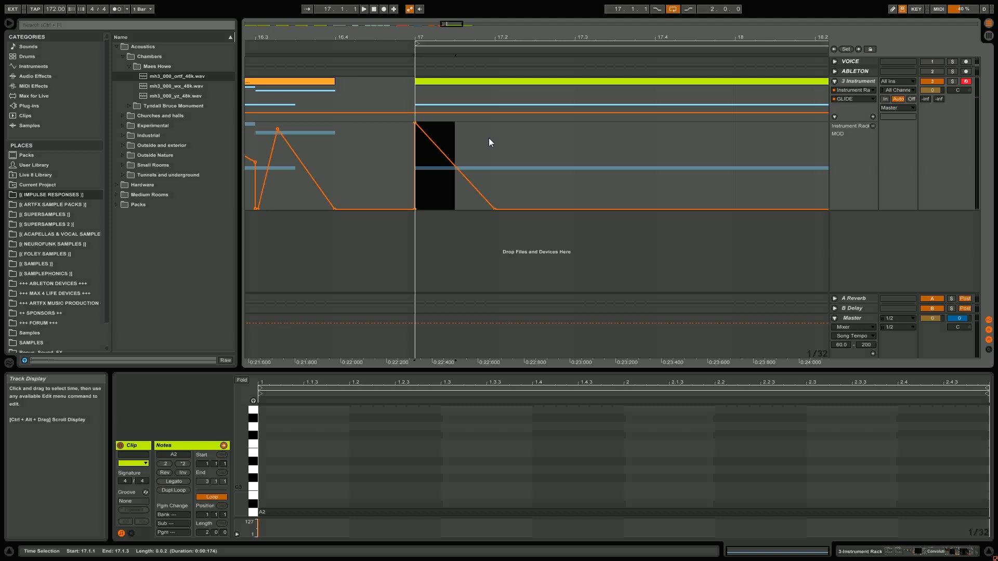
pyautogui.moveTo(500, 143); pyautogui.dragTo(419, 147)
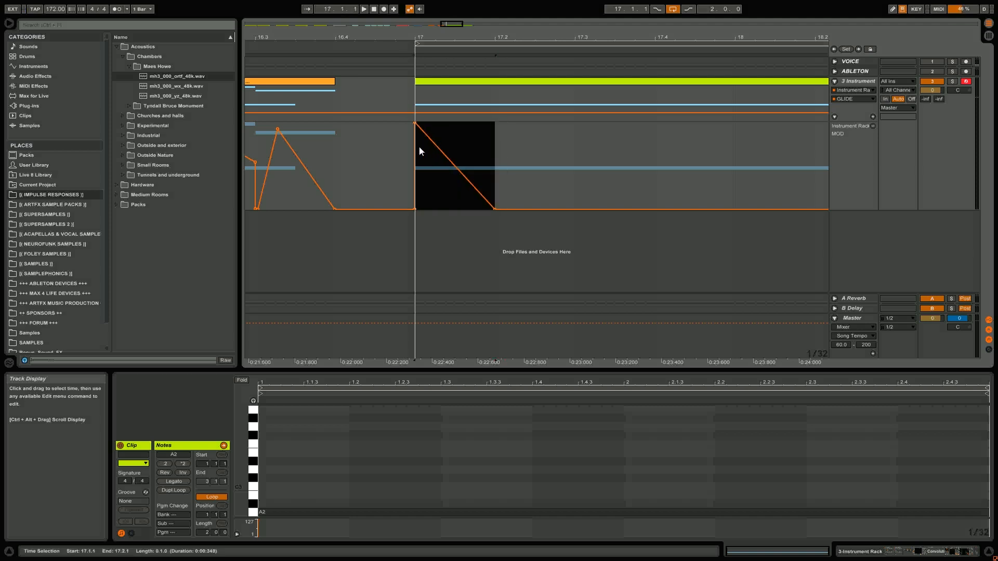
pyautogui.hotkey('ctrl', 'd')
pyautogui.moveTo(533, 136); pyautogui.dragTo(494, 139)
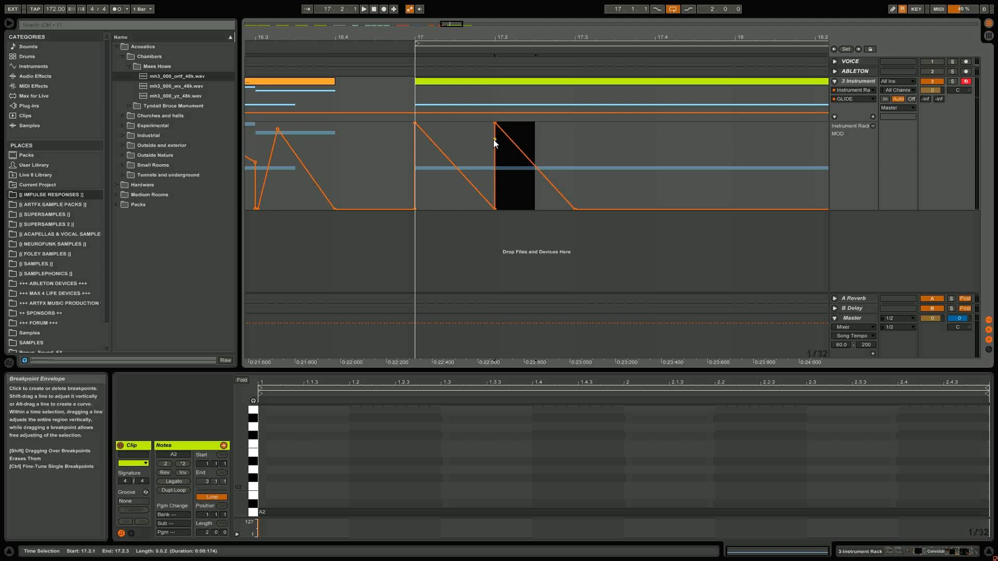
pyautogui.moveTo(579, 141); pyautogui.dragTo(494, 140)
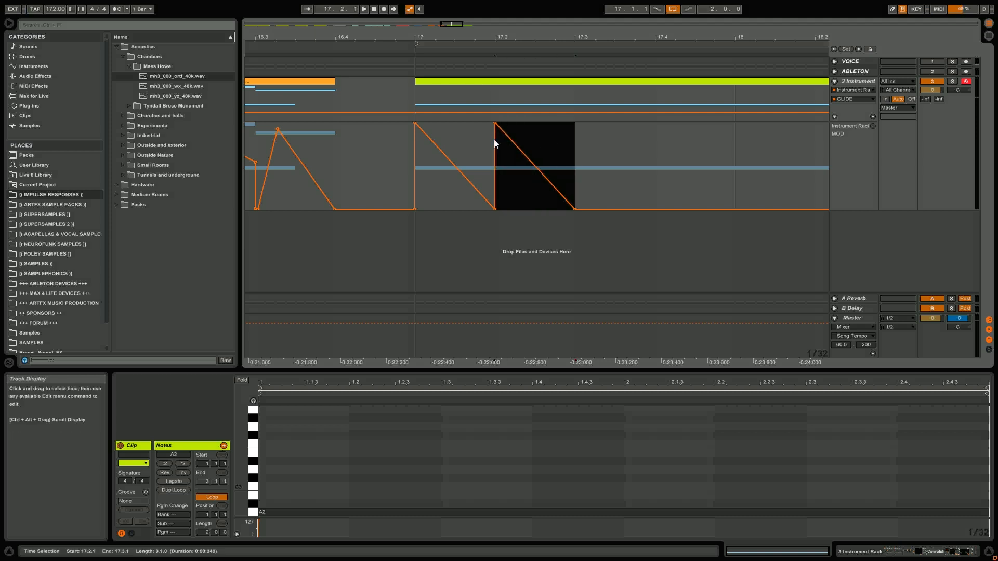
pyautogui.click(534, 143)
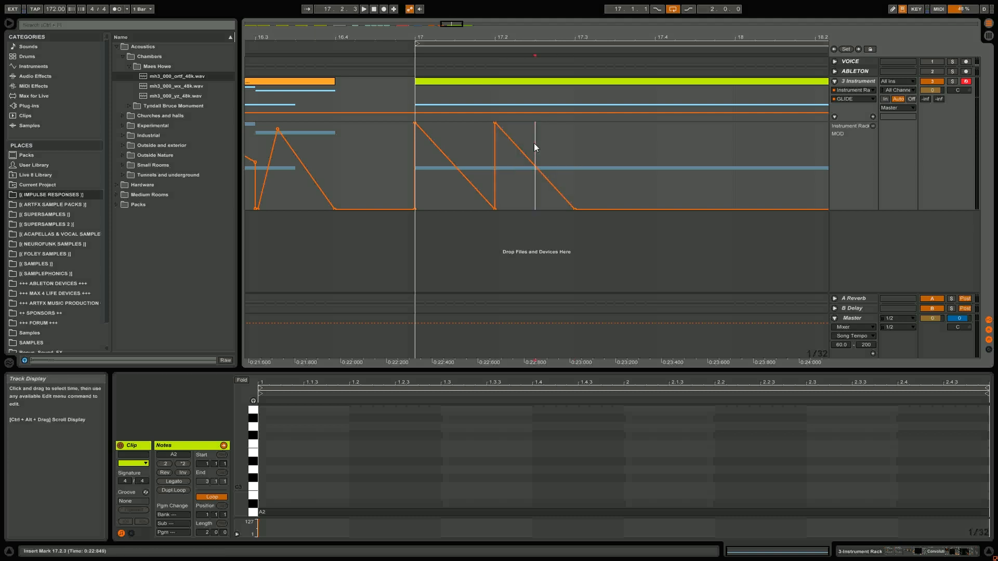
pyautogui.hotkey('ctrl', 'v')
# - Audition the ramps and lower the MOD breakpoint at 17.2.3 to the minimum
pyautogui.click(396, 156)
pyautogui.press('space')
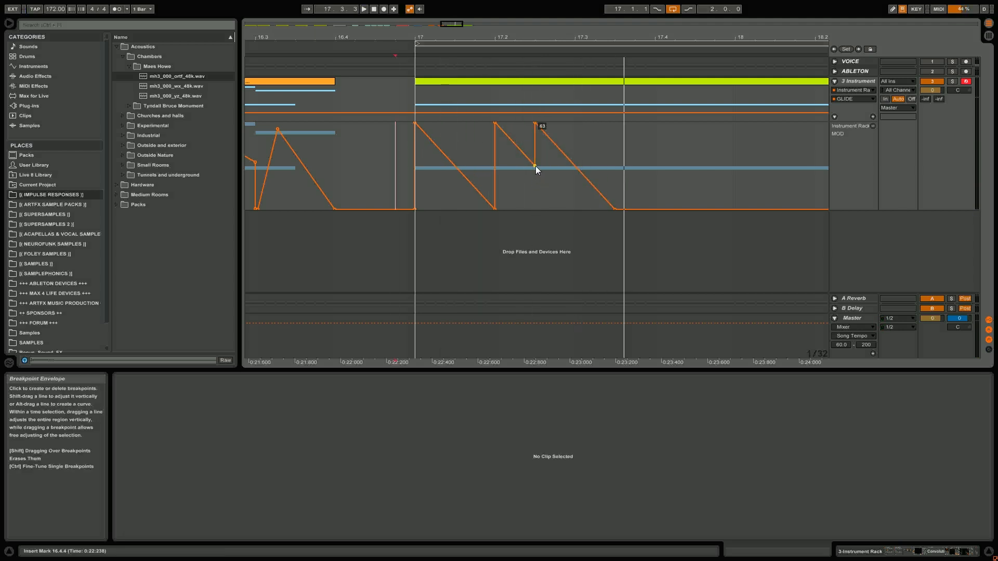
pyautogui.moveTo(535, 165); pyautogui.dragTo(534, 209)
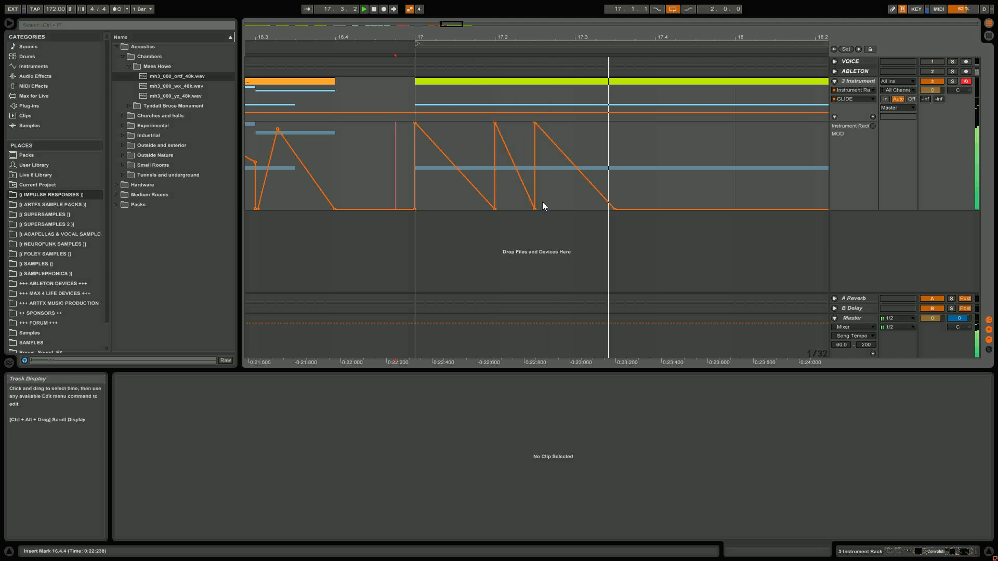
# - Duplicate the short and long ramp pair from 17.2 repeatedly, filling the MOD lane up to bar 19
pyautogui.moveTo(617, 173); pyautogui.dragTo(496, 184)
pyautogui.hotkey('ctrl', 'd')
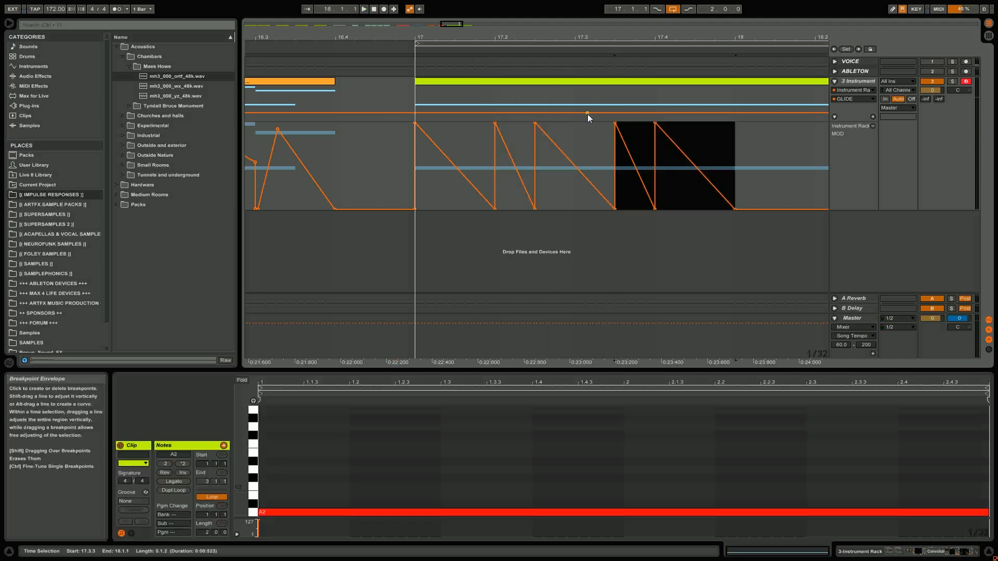
pyautogui.hotkey('ctrl', 'd')
pyautogui.moveTo(713, 156); pyautogui.dragTo(629, 167)
pyautogui.hotkey('ctrl', 'd')
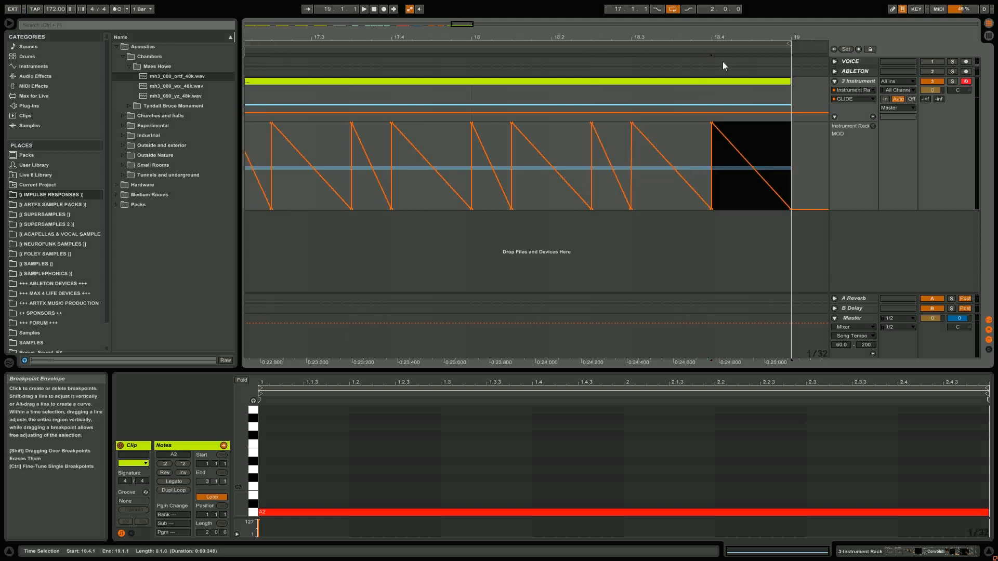
# - Add a D3 note from 2.4 to the clip's end, shorten the A2 note to 2.4, and audition the clip
pyautogui.click(724, 82)
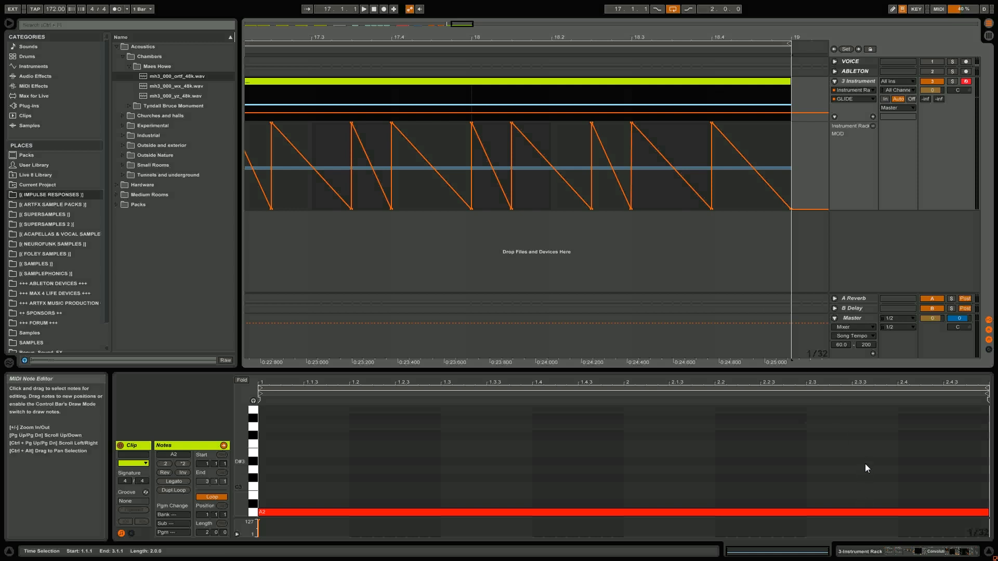
pyautogui.click(903, 470)
pyautogui.doubleClick(900, 471)
pyautogui.moveTo(908, 469); pyautogui.dragTo(991, 464)
pyautogui.click(965, 444)
pyautogui.press('space')
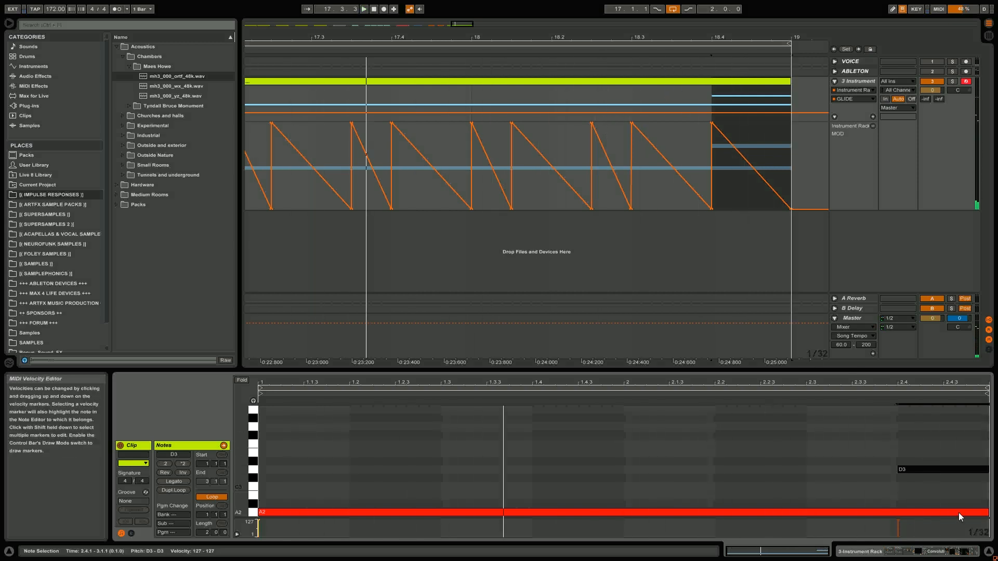
pyautogui.click(936, 513)
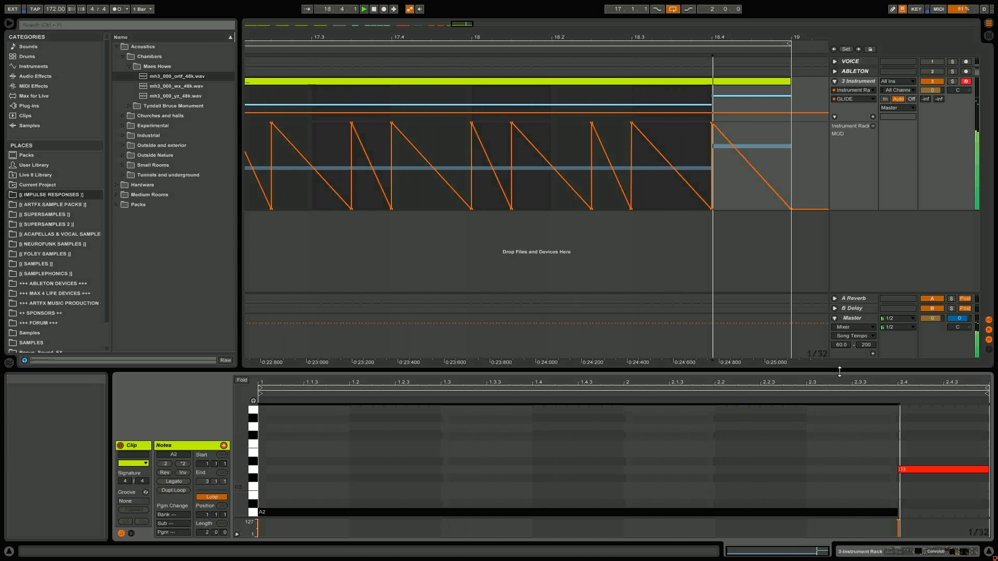
# - Lower the clip's last note to B2 and audition the change
pyautogui.press('space')
pyautogui.moveTo(923, 471); pyautogui.dragTo(928, 500)
pyautogui.press('space')
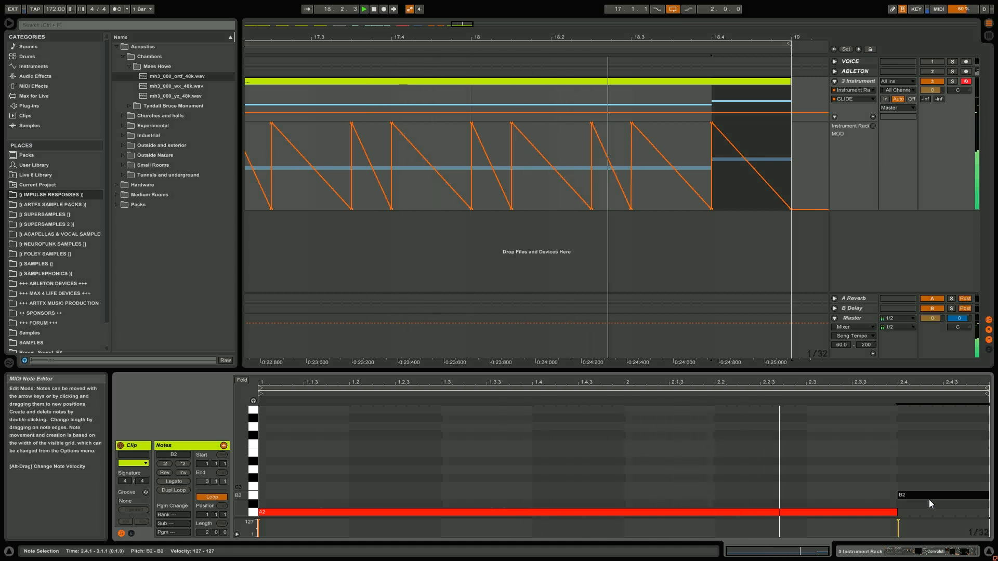
pyautogui.moveTo(594, 39); pyautogui.dragTo(605, 21)
pyautogui.press('space')
# - Copy the two-bar clip together with its automation so that the copy starts at bar 20
pyautogui.click(510, 83)
pyautogui.moveTo(523, 82); pyautogui.dragTo(795, 110)
pyautogui.moveTo(768, 37); pyautogui.dragTo(366, 33)
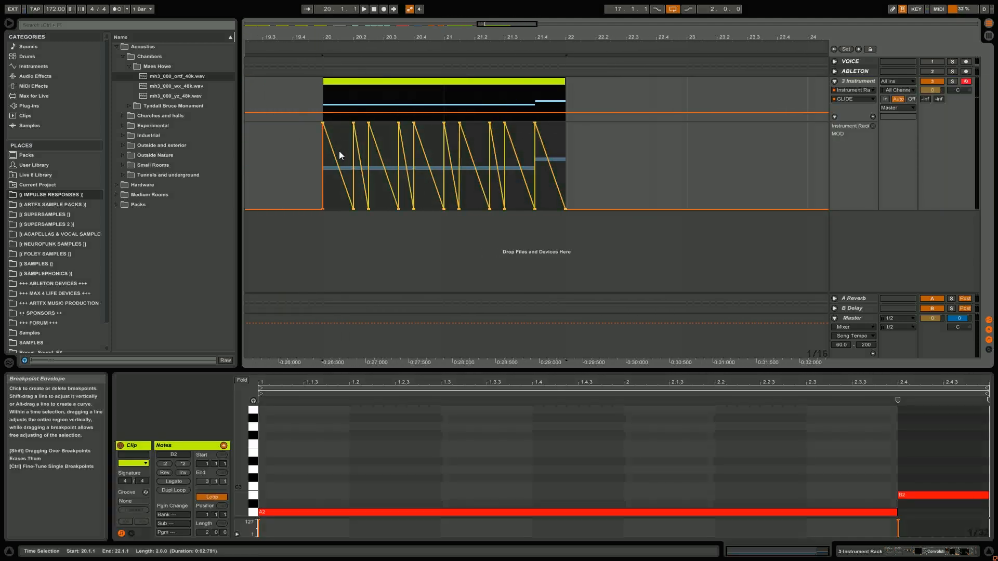
# - Bend the copied clip's straight MOD ramps into curves, mostly concave with a few convex, and audition them
pyautogui.moveTo(339, 151); pyautogui.dragTo(338, 179)
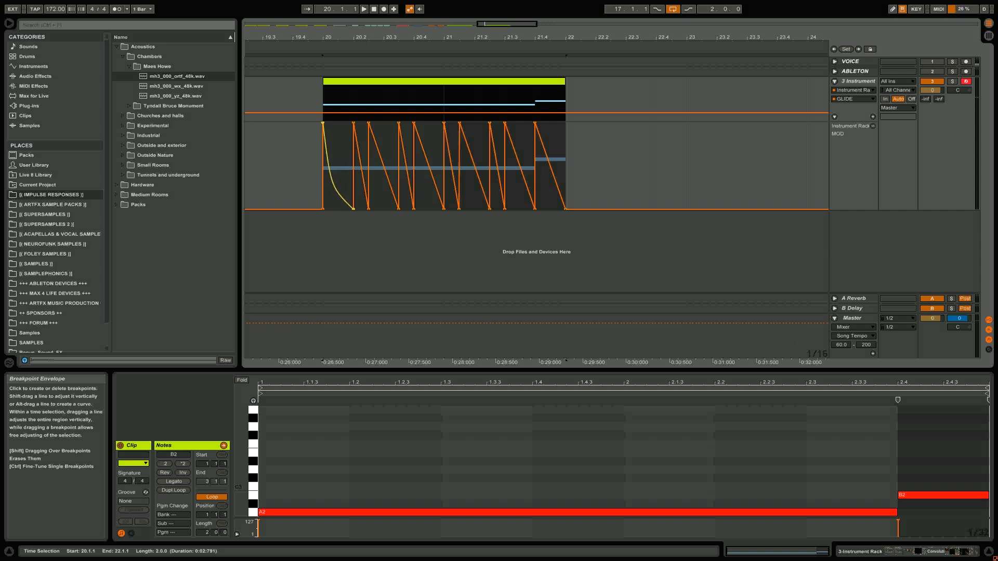
pyautogui.press('space')
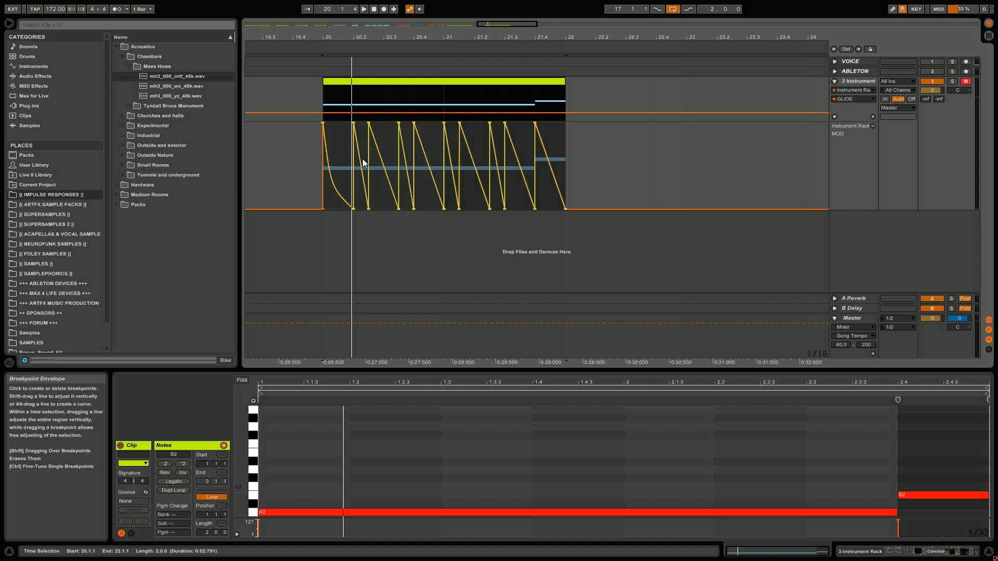
pyautogui.moveTo(362, 158); pyautogui.dragTo(539, 139)
pyautogui.press('space')
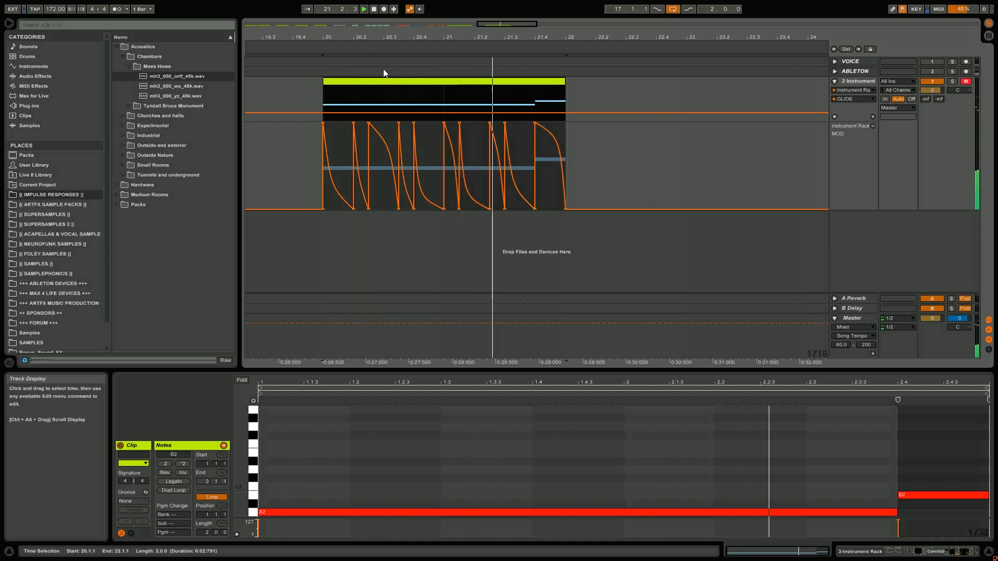
# - Show the whole arrangement and open the TapeIt 2 recorder on the ABLETON track, moving its window aside
pyautogui.moveTo(345, 38); pyautogui.dragTo(346, 85)
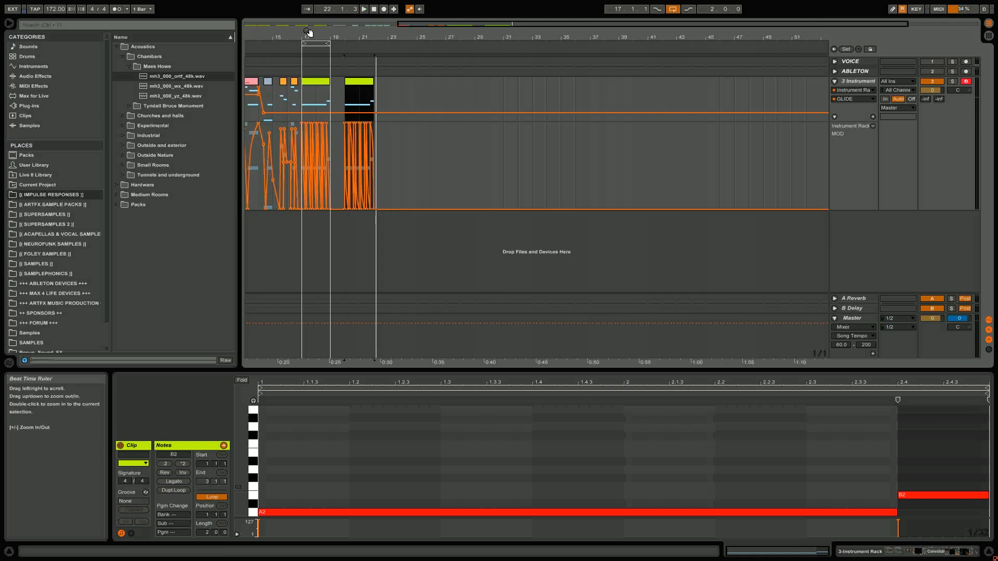
pyautogui.moveTo(309, 34); pyautogui.dragTo(311, 60)
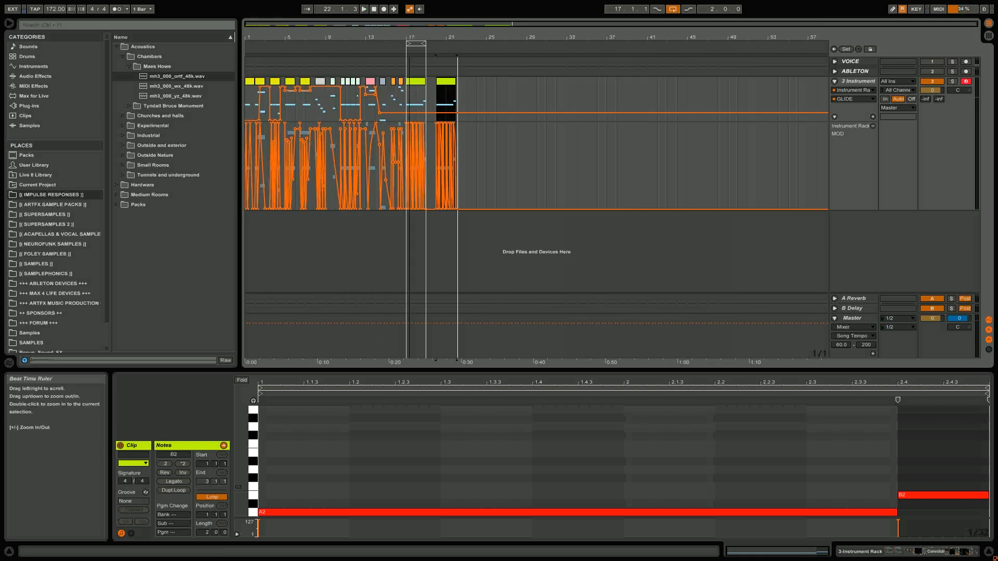
pyautogui.click(858, 71)
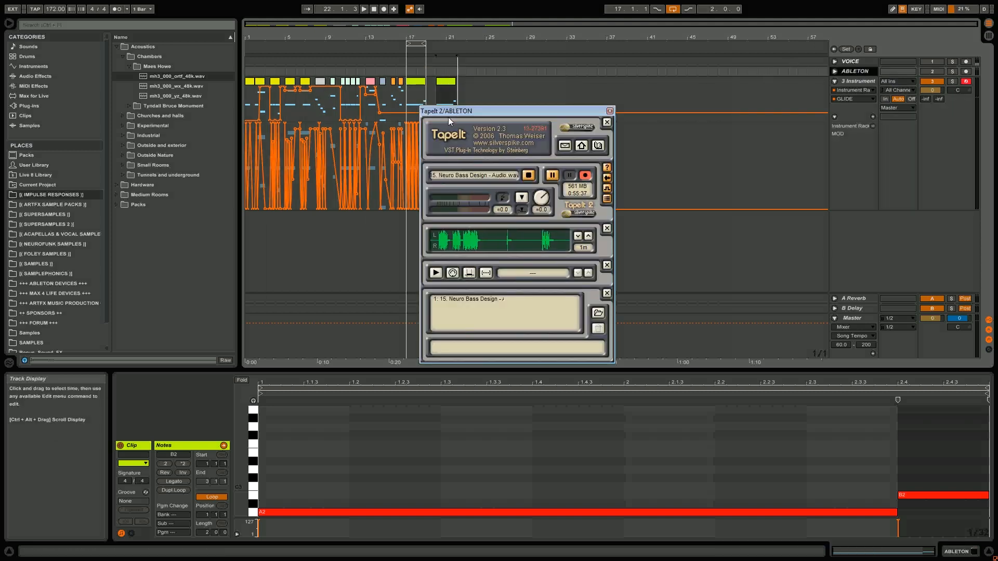
pyautogui.moveTo(451, 114); pyautogui.dragTo(574, 107)
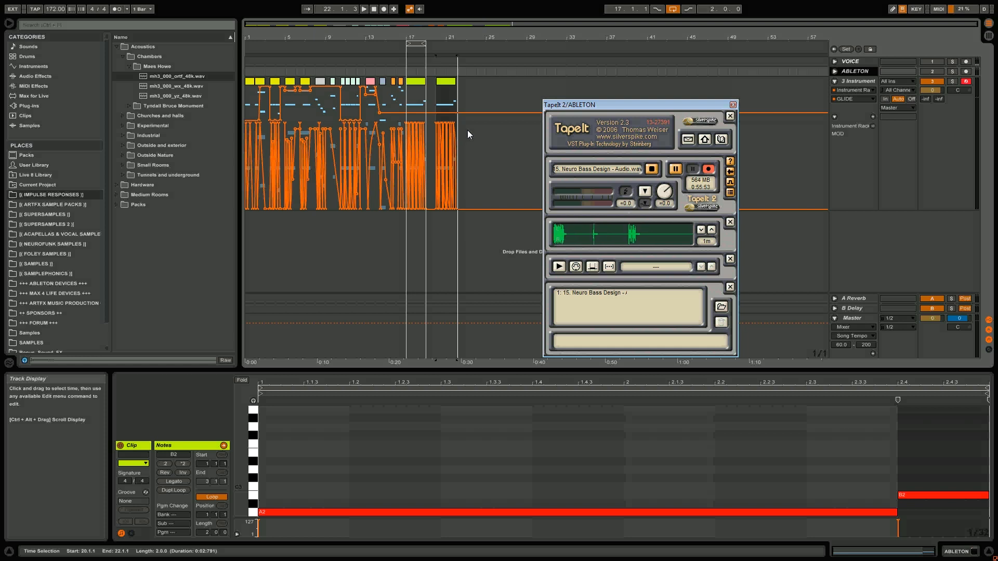
pyautogui.moveTo(296, 38); pyautogui.dragTo(373, 281)
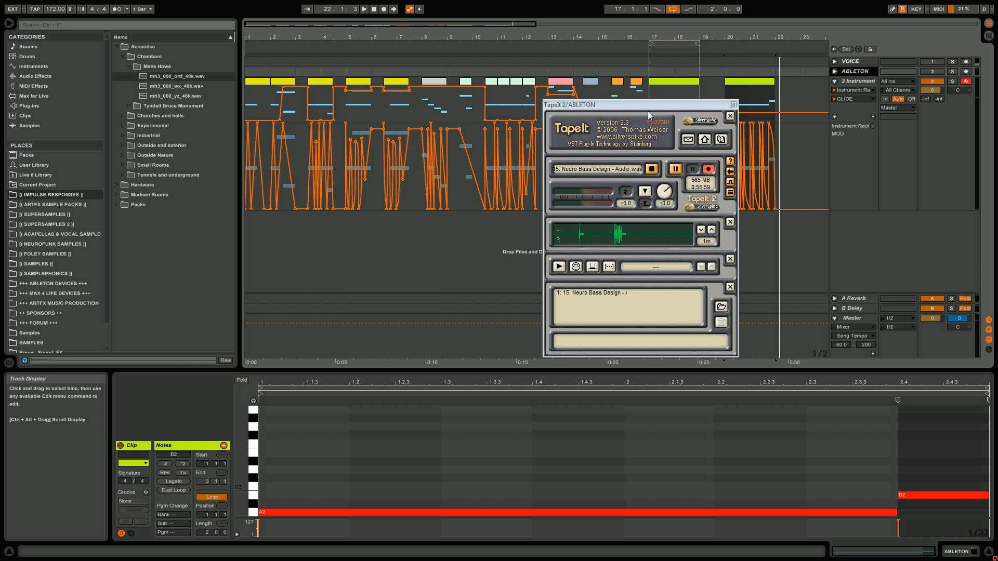